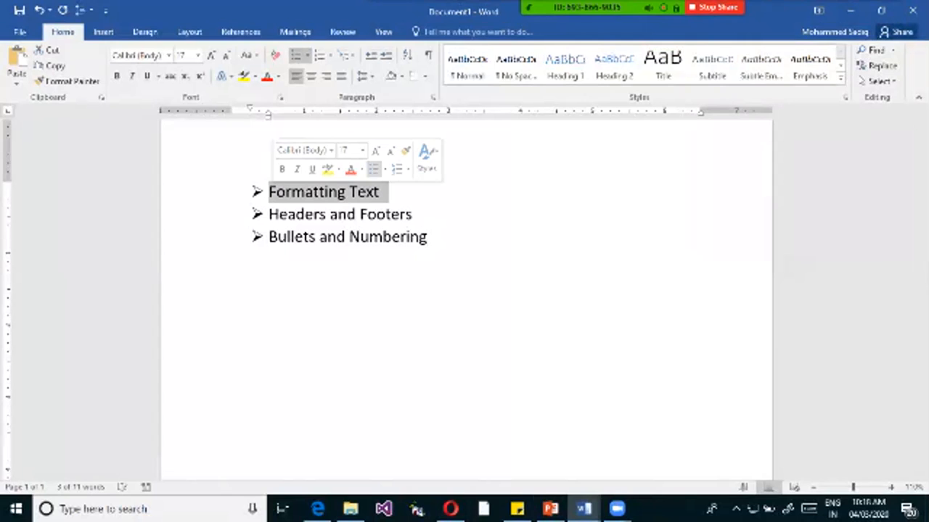
# Switch to the Session-1 document and select the heading "Kenpro Learning".
pyautogui.click(571, 506)
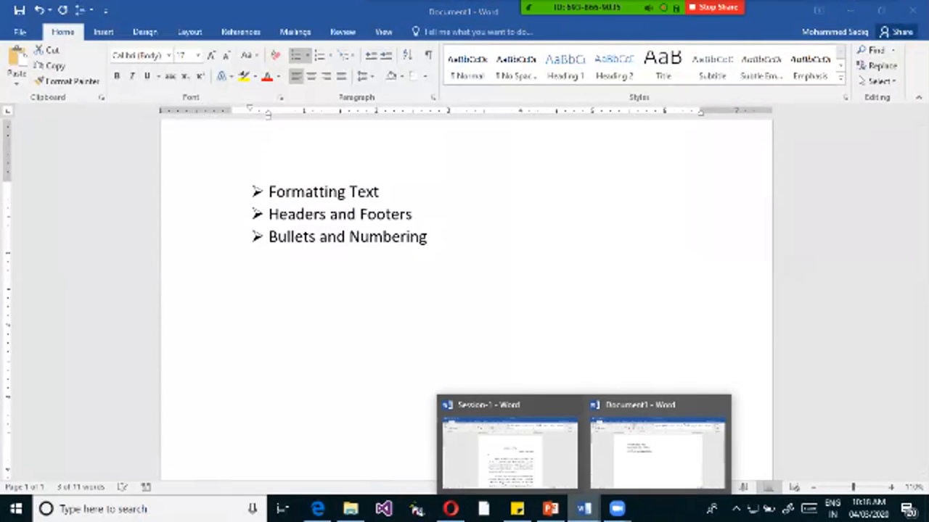
pyautogui.click(510, 450)
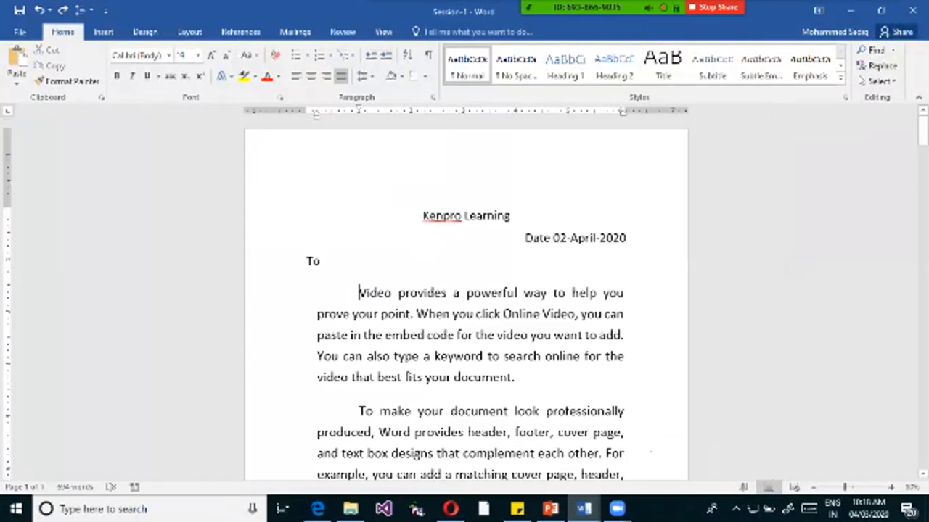
pyautogui.click(511, 215)
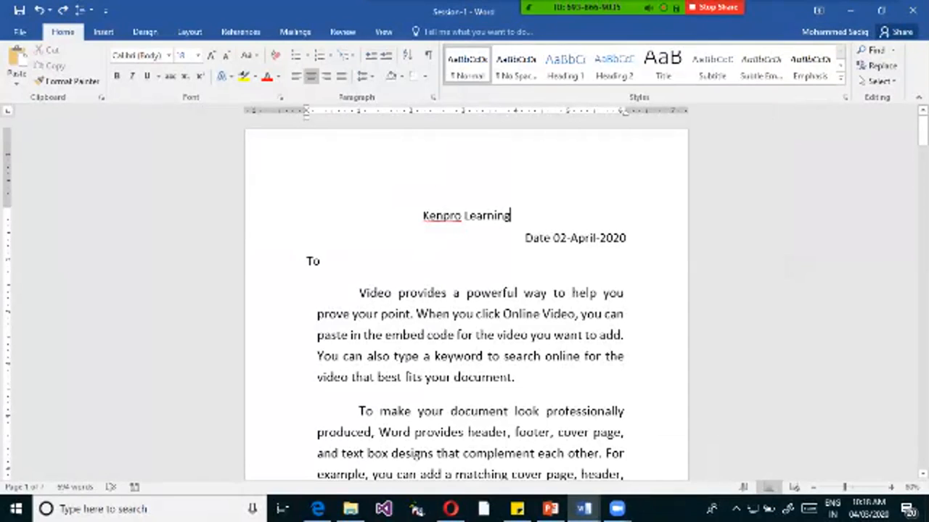
pyautogui.hotkey('shift', 'Home')
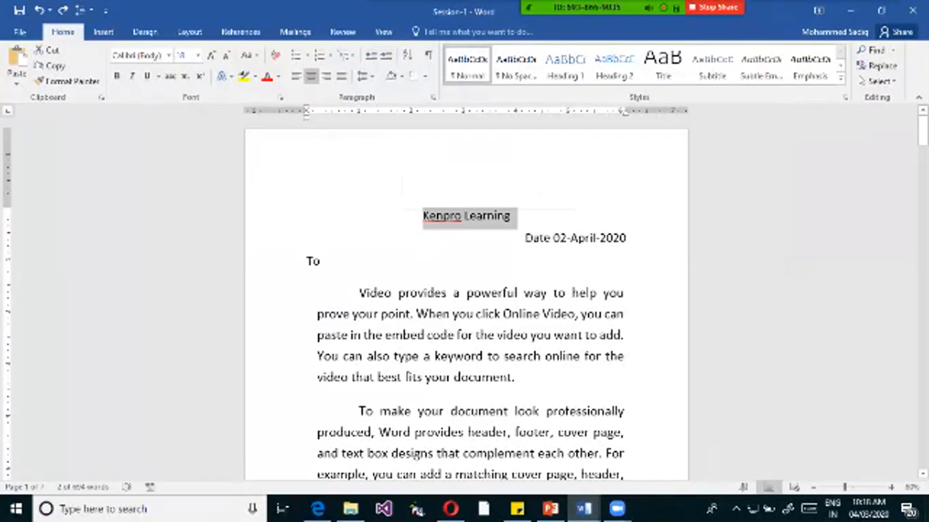
pyautogui.click(517, 217)
pyautogui.moveTo(517, 217)
pyautogui.mouseDown()
pyautogui.moveTo(424, 217)
pyautogui.moveTo(517, 217)
pyautogui.mouseUp()
pyautogui.click(625, 239)
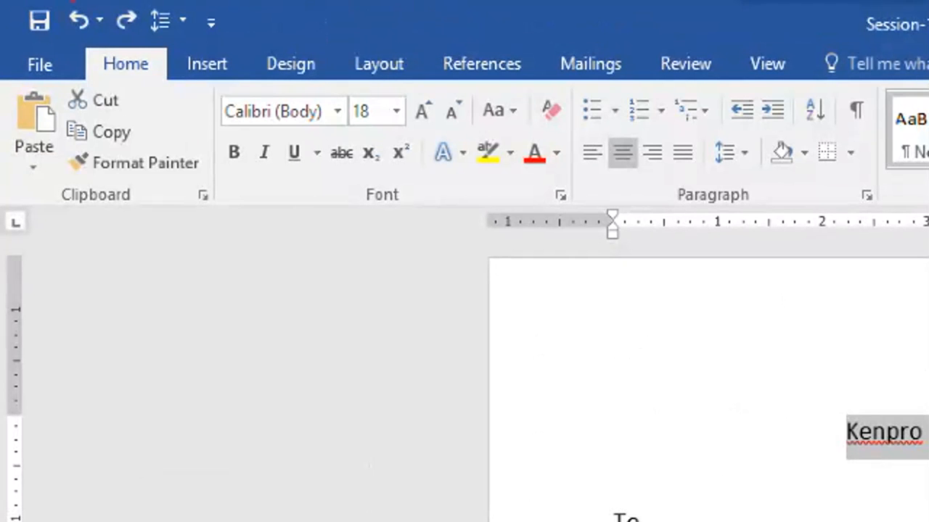
pyautogui.moveTo(80, 49); pyautogui.dragTo(580, 215)
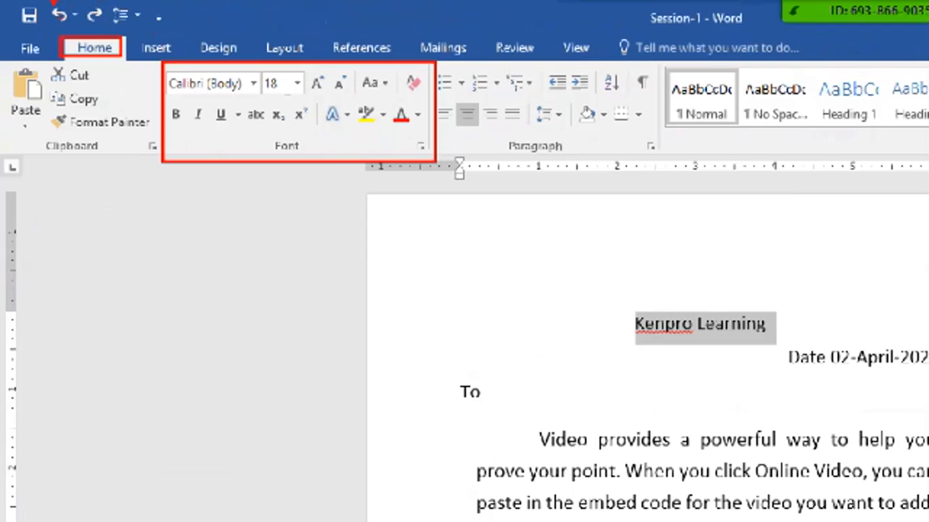
pyautogui.moveTo(174, 133); pyautogui.dragTo(187, 122)
pyautogui.moveTo(192, 125)
pyautogui.mouseDown()
pyautogui.moveTo(196, 140)
pyautogui.moveTo(220, 150)
pyautogui.mouseUp()
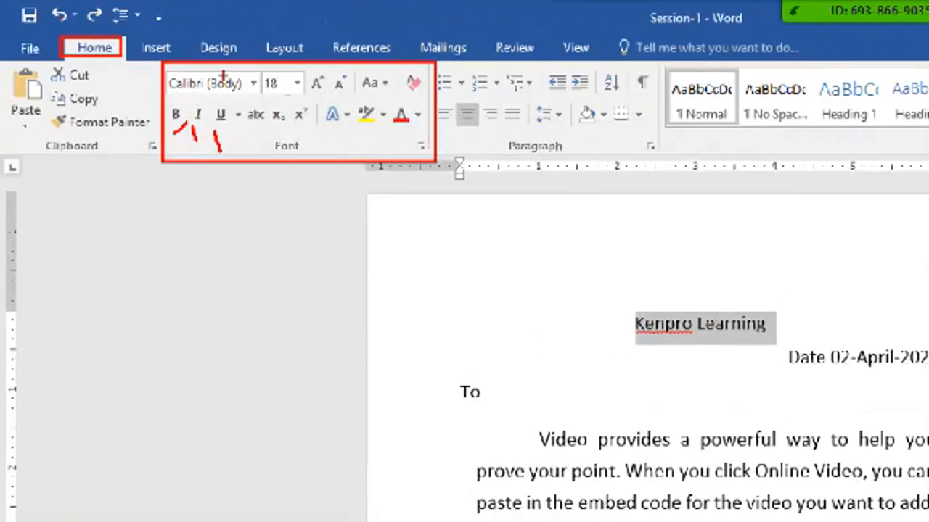
pyautogui.moveTo(161, 68); pyautogui.dragTo(255, 100)
pyautogui.moveTo(260, 67); pyautogui.dragTo(300, 101)
pyautogui.moveTo(396, 109)
pyautogui.mouseDown()
pyautogui.moveTo(415, 101)
pyautogui.moveTo(416, 114)
pyautogui.mouseUp()
pyautogui.moveTo(365, 130); pyautogui.dragTo(365, 139)
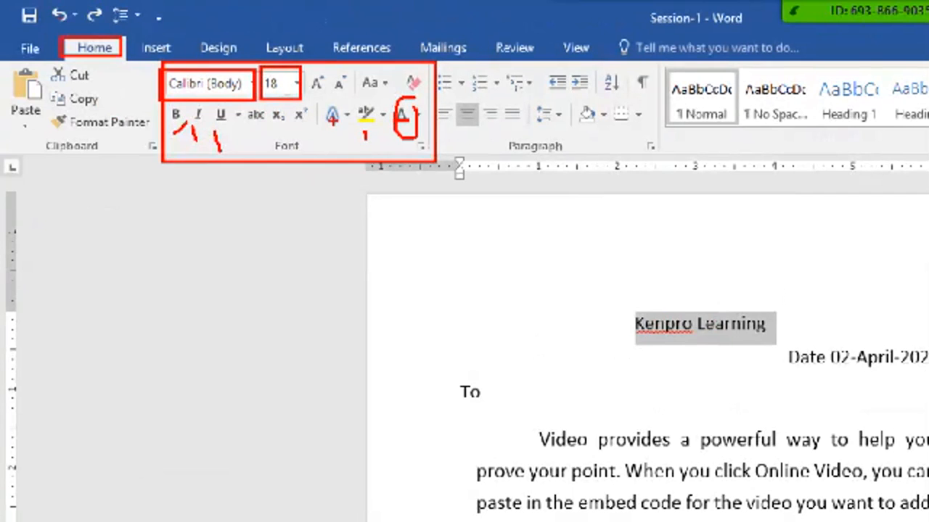
pyautogui.moveTo(317, 101)
pyautogui.mouseDown()
pyautogui.moveTo(350, 129)
pyautogui.moveTo(345, 137)
pyautogui.moveTo(352, 131)
pyautogui.mouseUp()
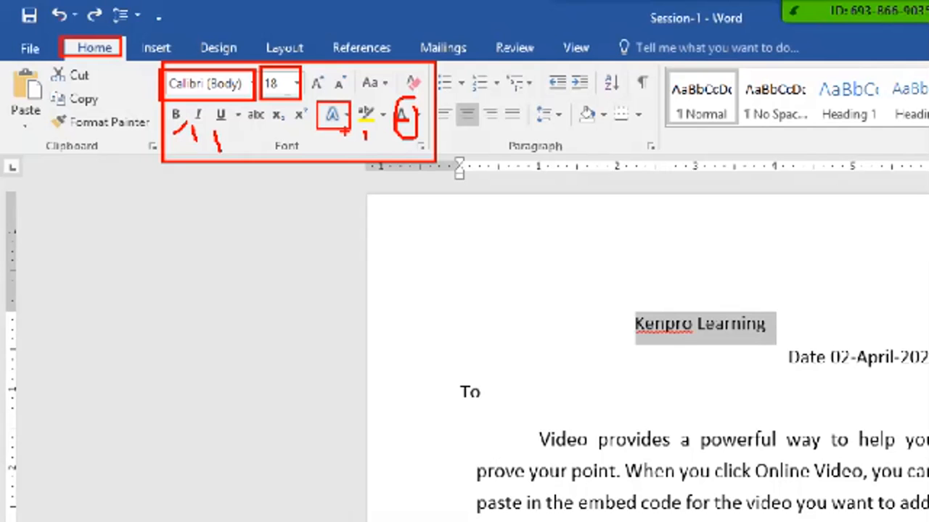
pyautogui.press('Escape')
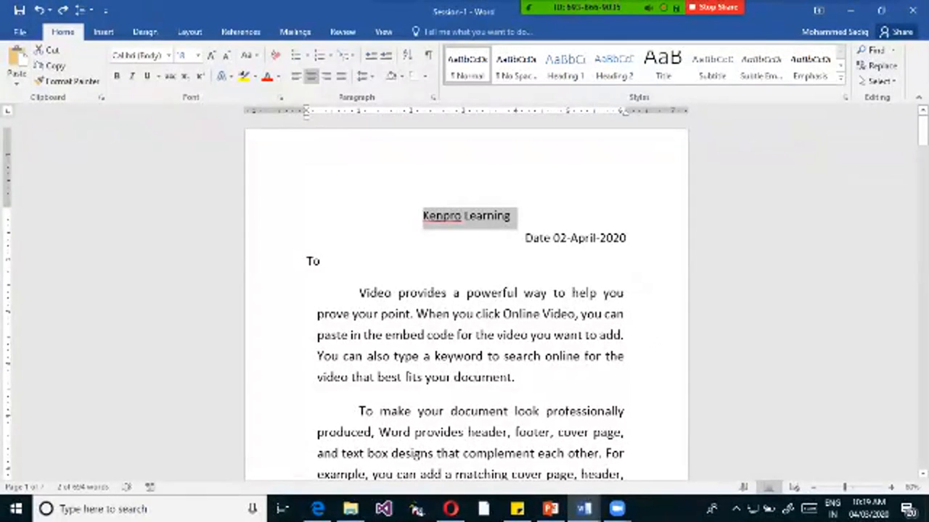
# Set the font size of the heading "Kenpro Learning" to 36.
pyautogui.click(513, 216)
pyautogui.moveTo(513, 217); pyautogui.dragTo(423, 217)
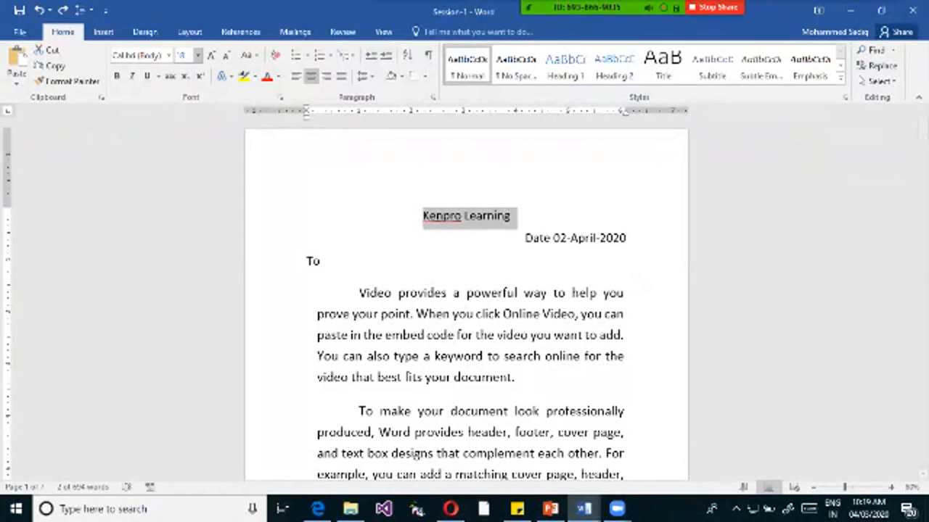
pyautogui.click(197, 55)
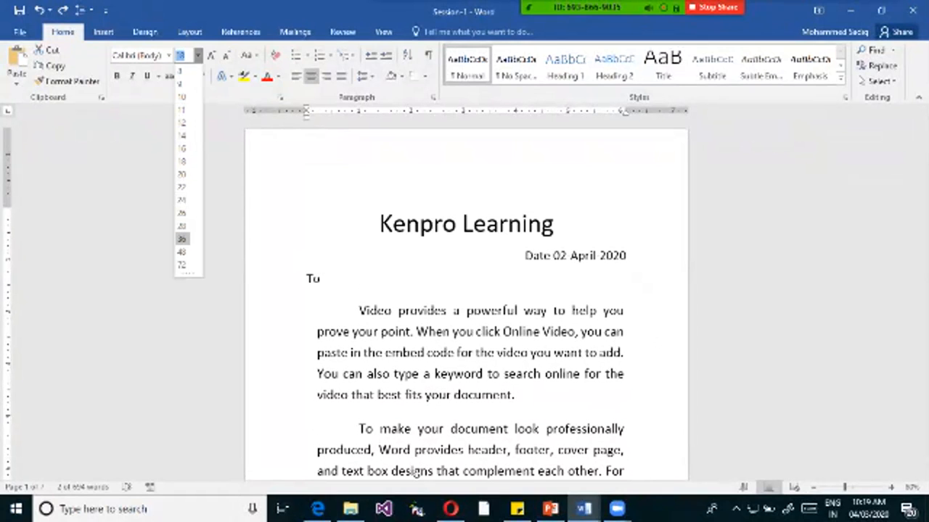
pyautogui.click(182, 238)
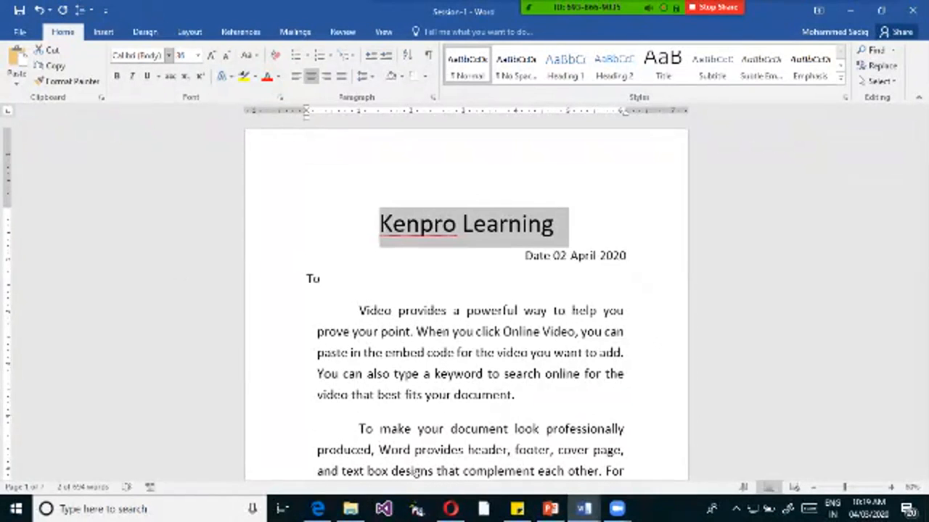
# Change the font of the heading "Kenpro Learning" to Comic Sans MS.
pyautogui.click(168, 55)
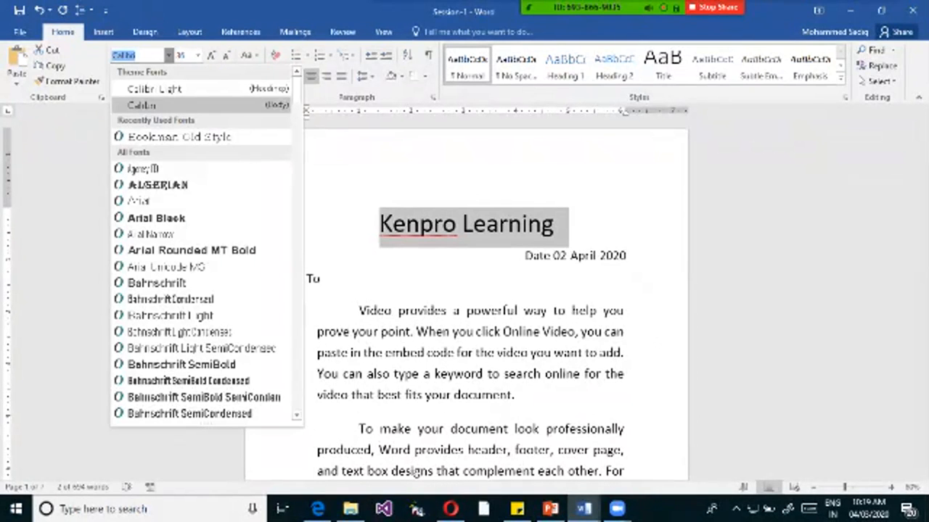
pyautogui.press('Escape')
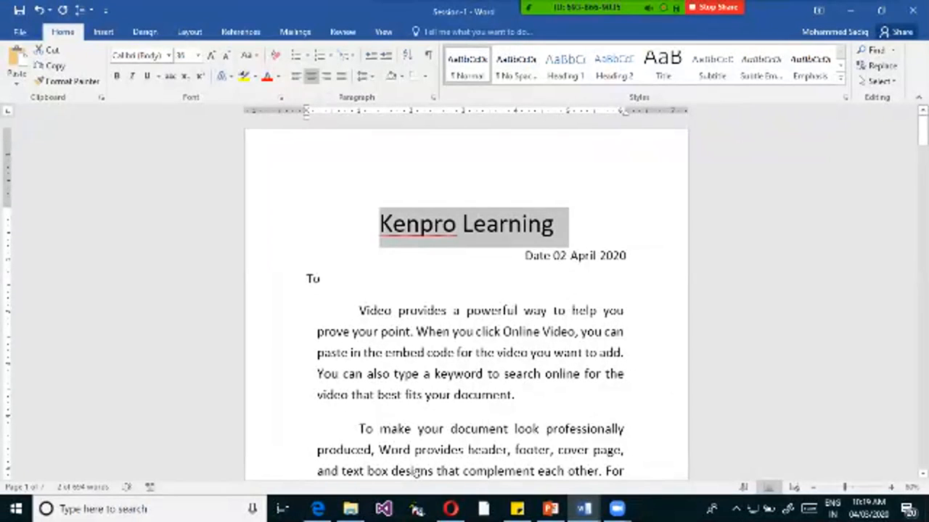
pyautogui.click(167, 63)
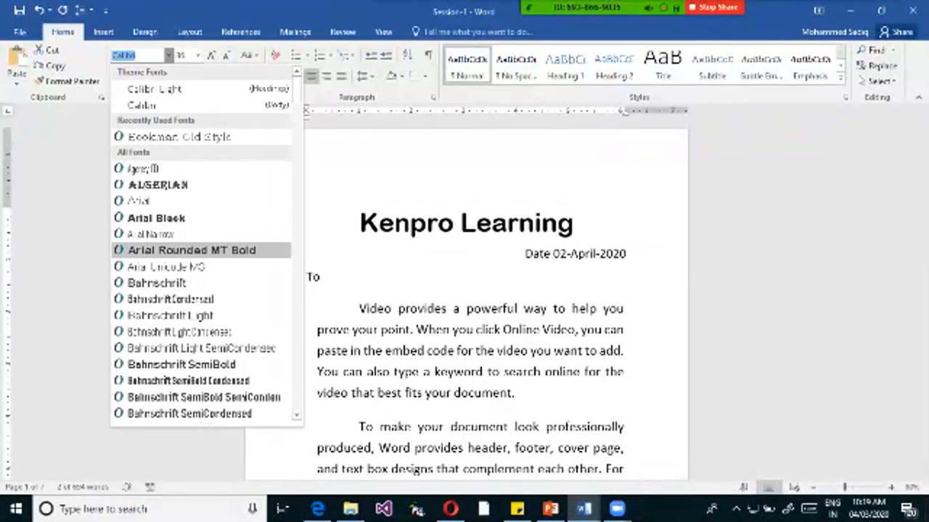
pyautogui.scroll(-2, 201, 283)
pyautogui.scroll(-4, 200, 299)
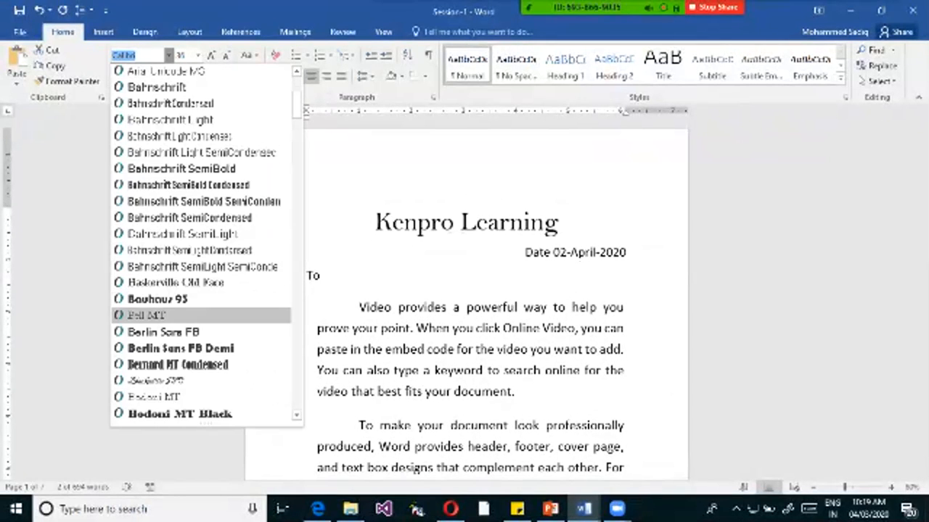
pyautogui.scroll(-4, 200, 299)
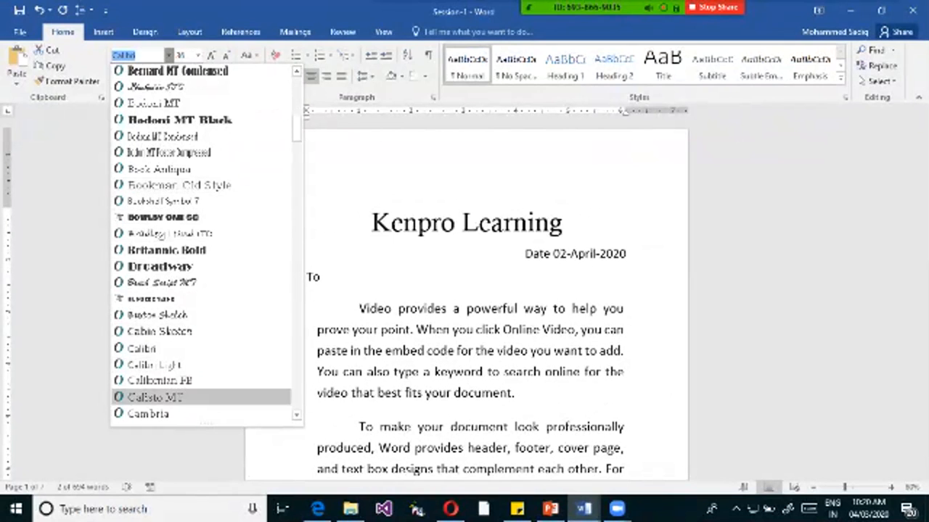
pyautogui.scroll(-4, 181, 398)
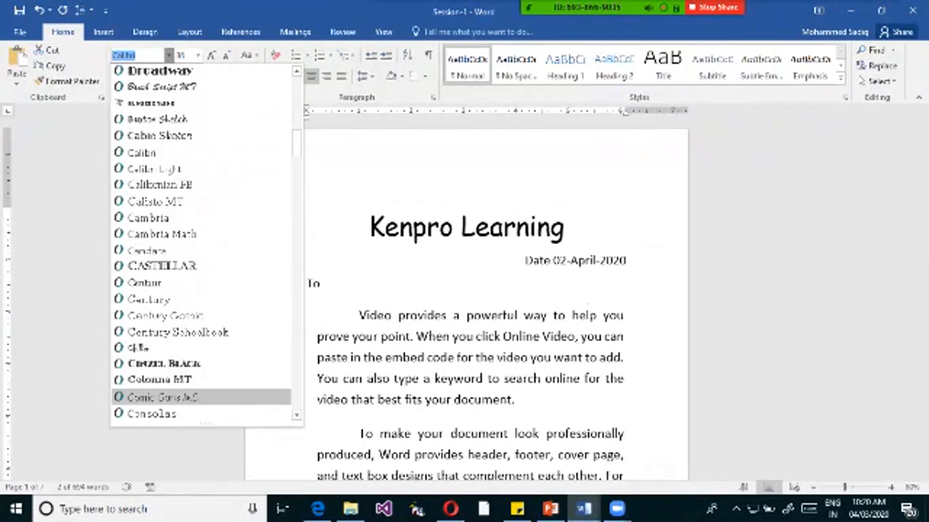
pyautogui.click(162, 397)
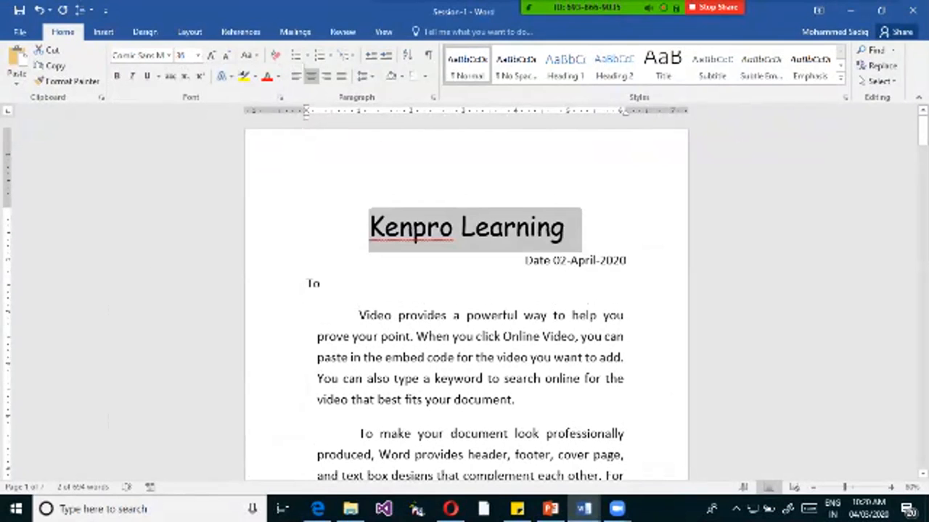
pyautogui.click(169, 55)
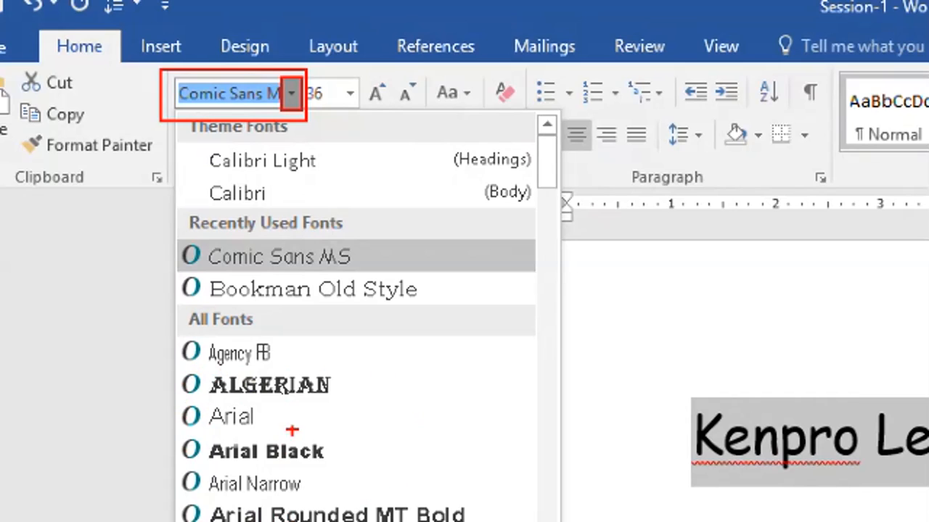
pyautogui.moveTo(479, 468); pyautogui.dragTo(478, 250)
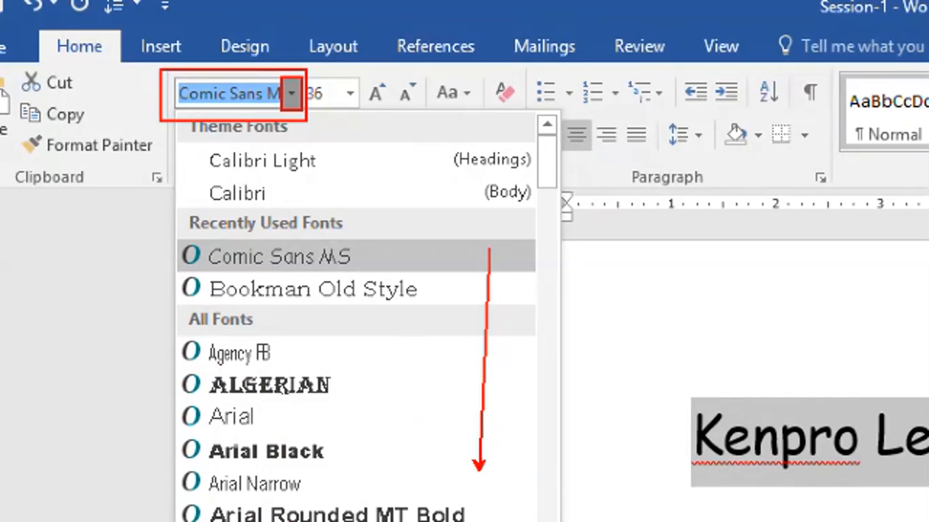
pyautogui.press('Escape')
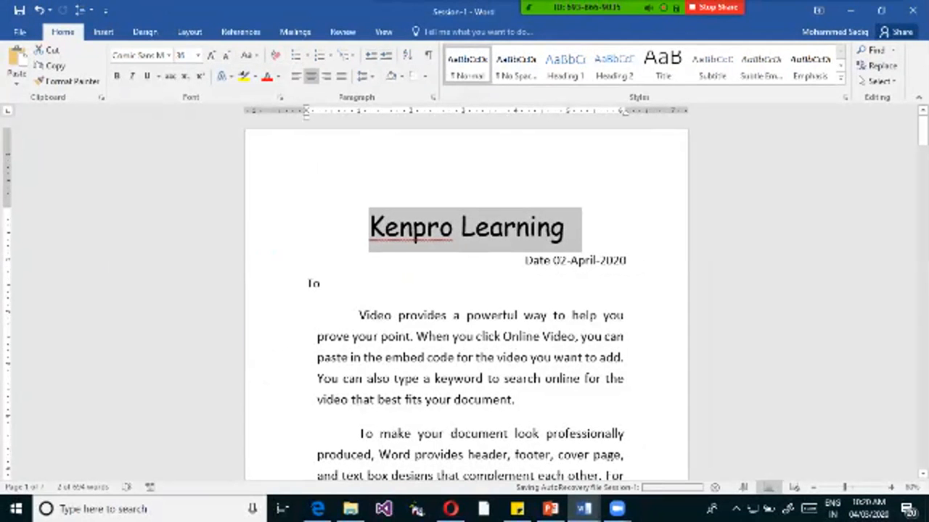
pyautogui.click(571, 229)
pyautogui.click(295, 229)
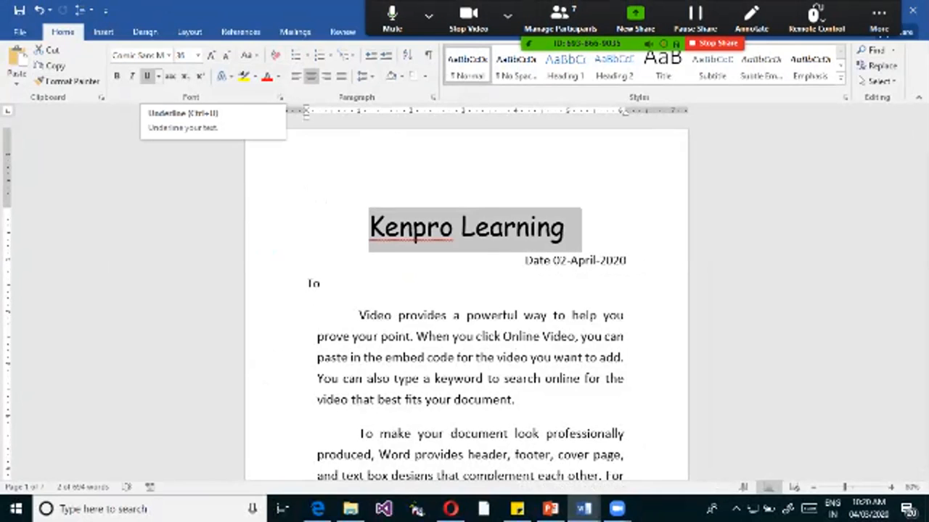
# Apply underline, italic and bold formatting to the heading "Kenpro Learning".
pyautogui.click(147, 76)
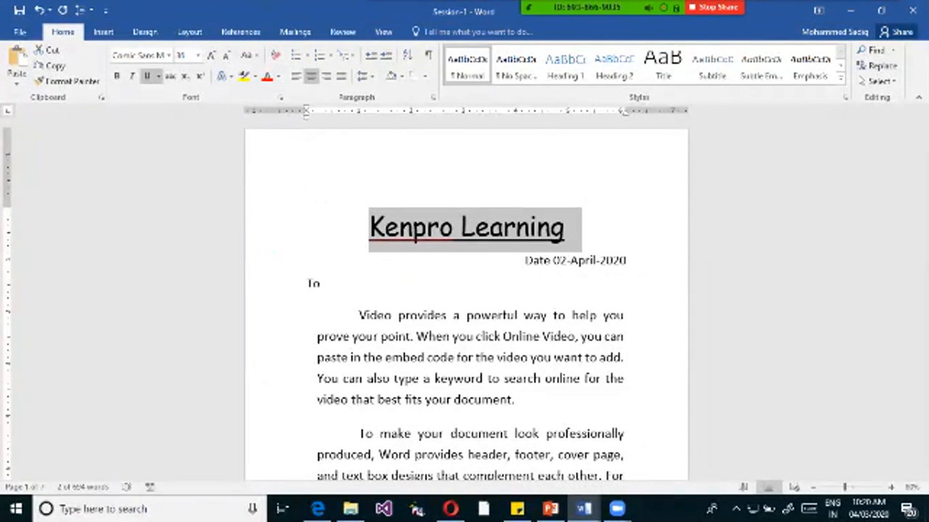
pyautogui.click(505, 7)
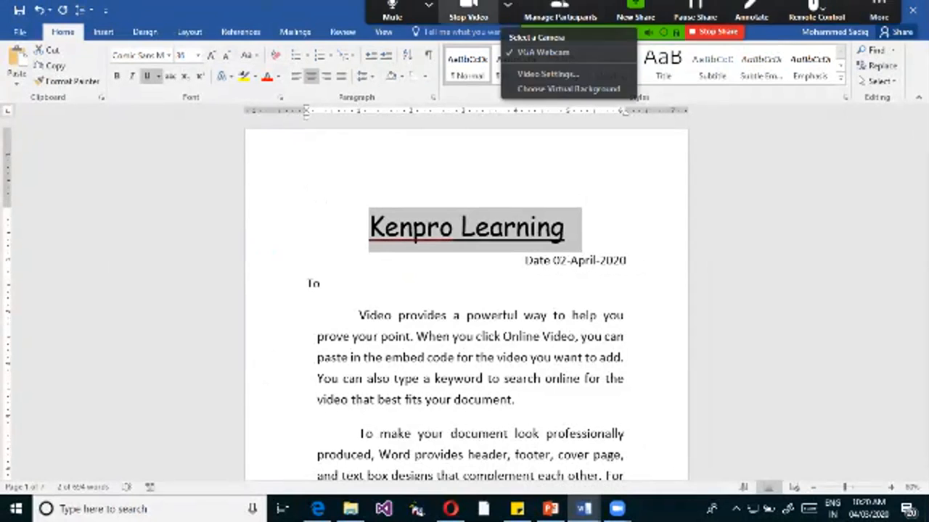
pyautogui.click(491, 8)
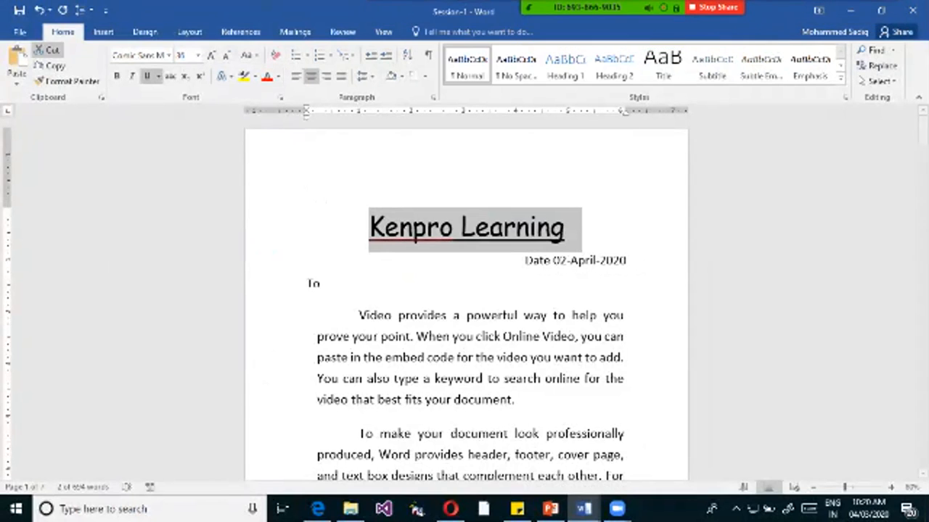
pyautogui.click(132, 76)
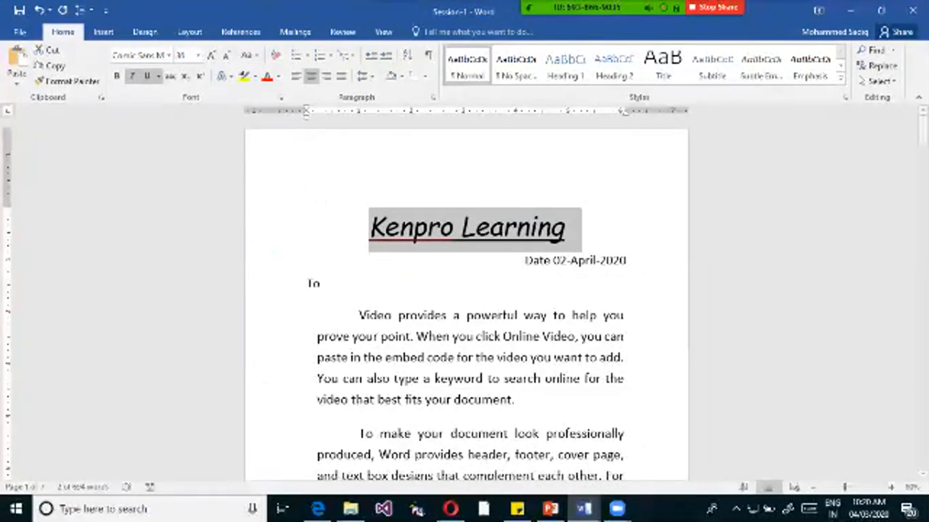
pyautogui.click(132, 75)
pyautogui.click(116, 76)
pyautogui.click(132, 75)
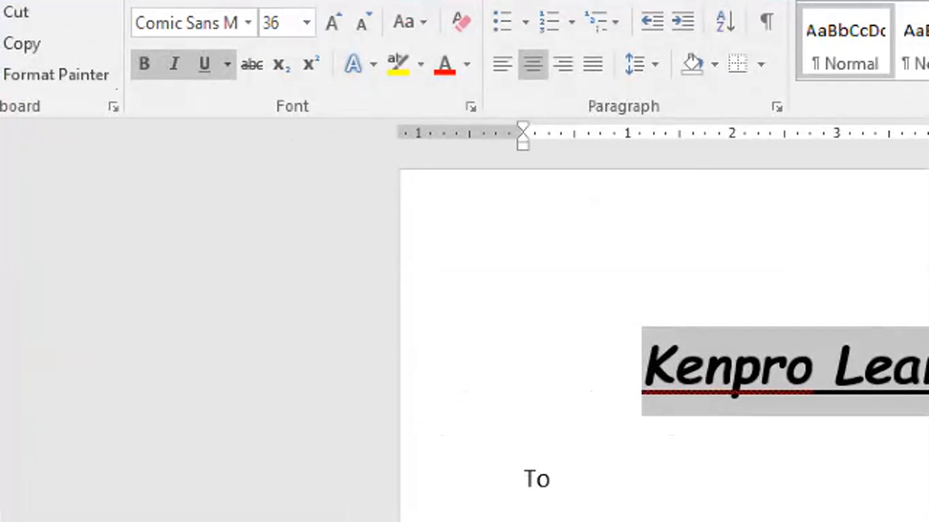
# Remove the italic formatting from the heading, keeping bold and underline.
pyautogui.click(114, 74)
pyautogui.moveTo(119, 60); pyautogui.dragTo(200, 100)
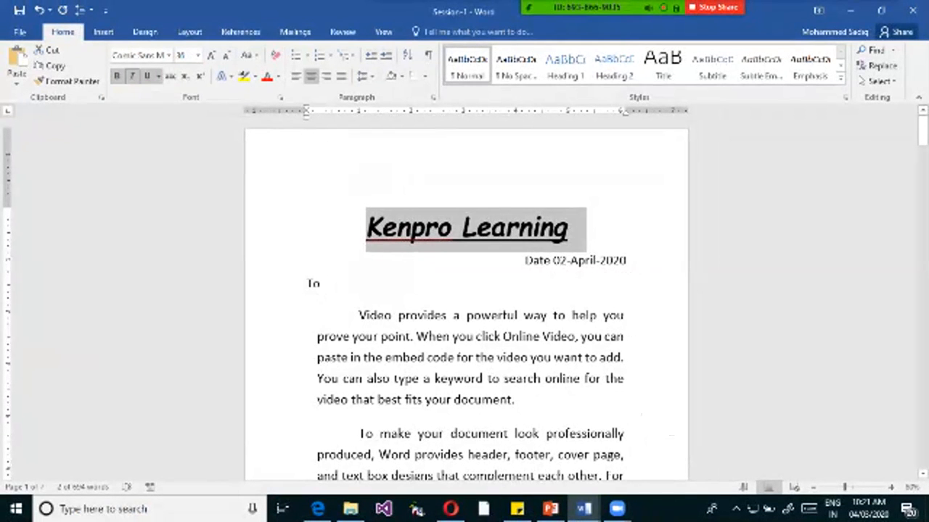
pyautogui.click(132, 76)
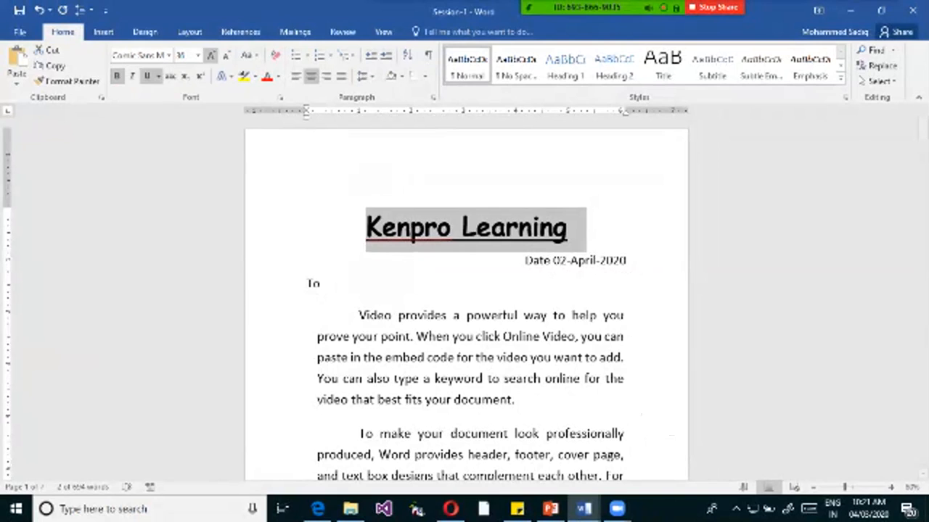
# Change the font colour of the heading "Kenpro Learning" to the standard blue.
pyautogui.click(592, 226)
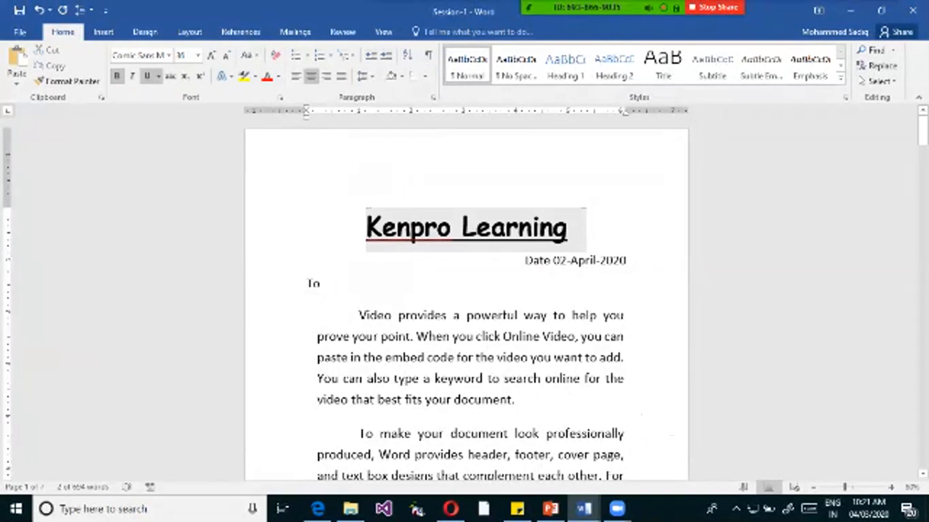
pyautogui.moveTo(365, 227); pyautogui.dragTo(586, 229)
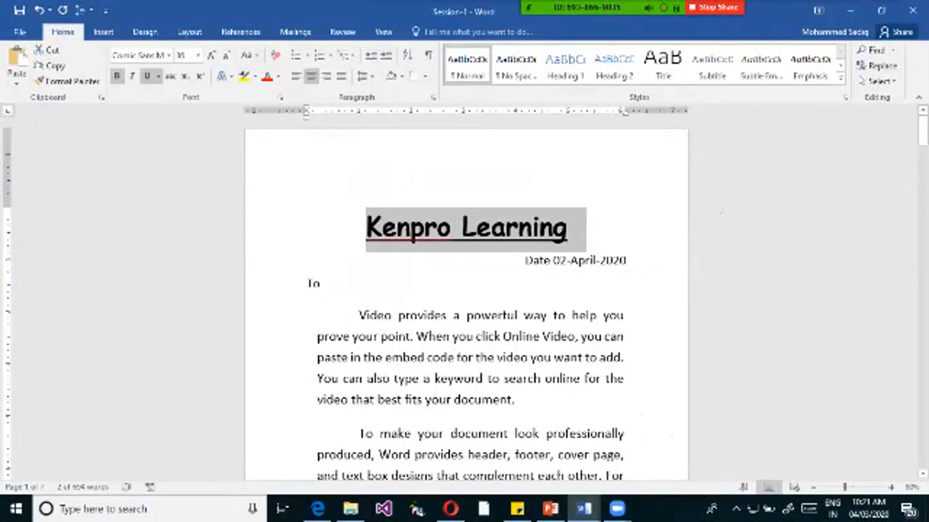
pyautogui.click(594, 227)
pyautogui.moveTo(365, 226); pyautogui.dragTo(586, 229)
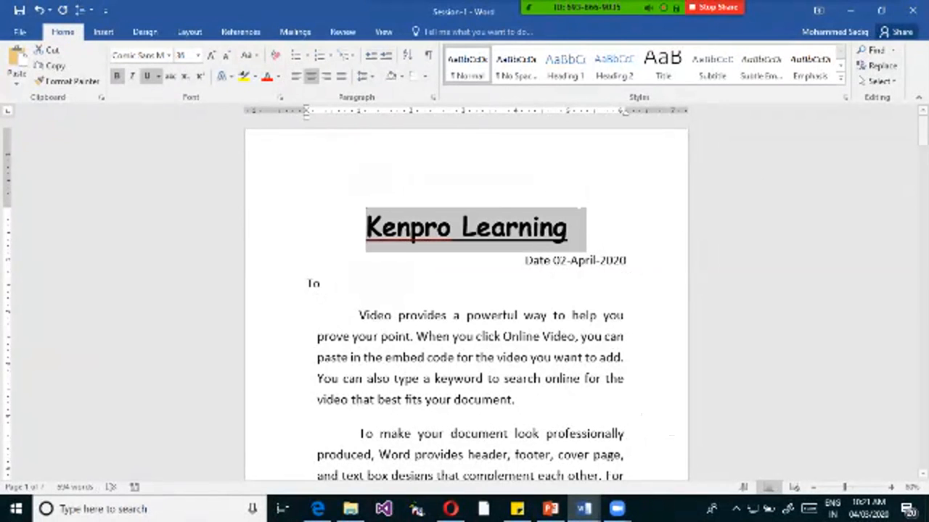
pyautogui.click(278, 76)
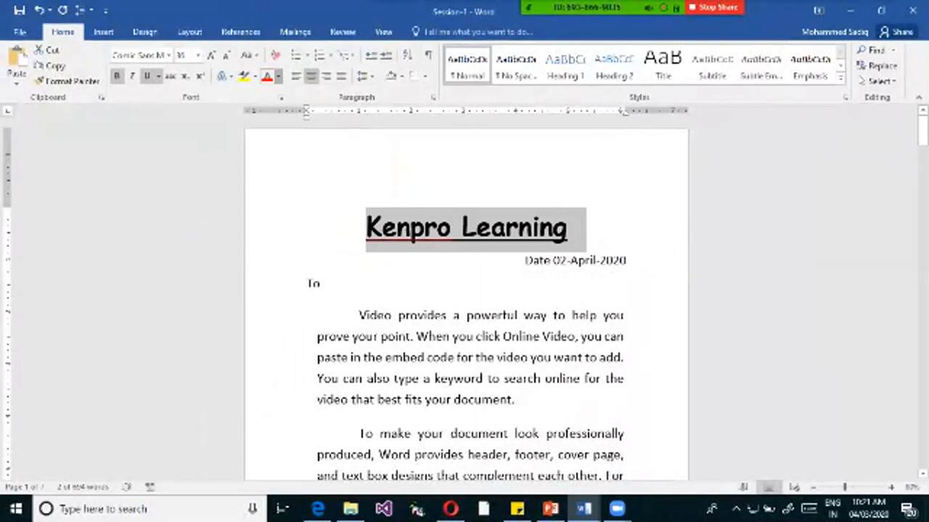
pyautogui.click(278, 76)
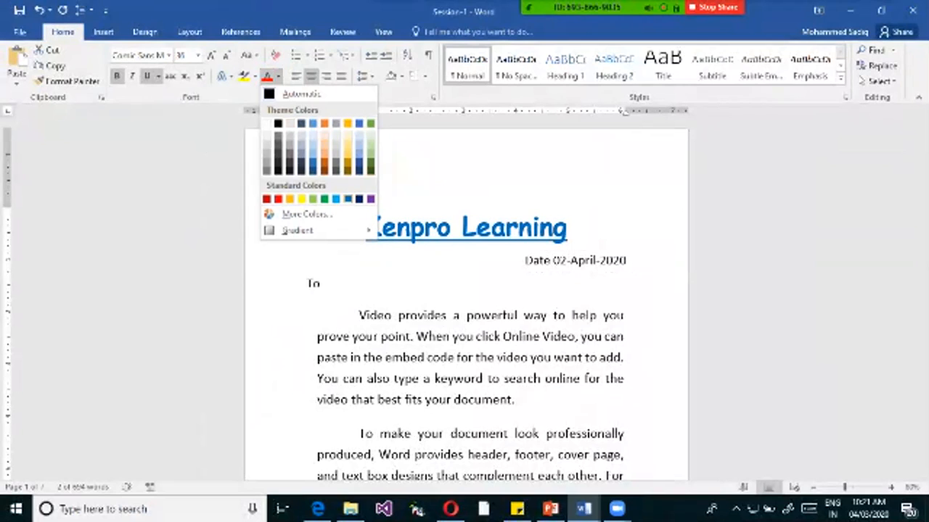
pyautogui.click(348, 199)
pyautogui.click(573, 228)
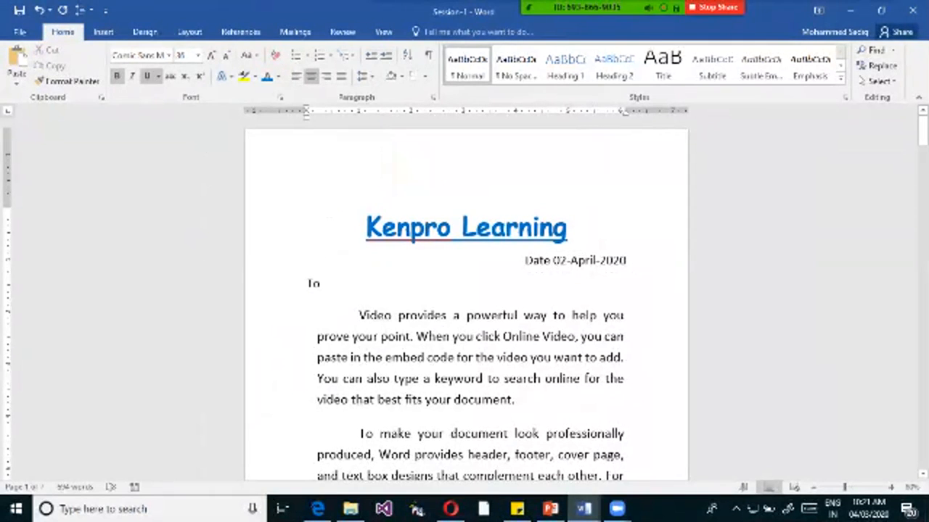
# Apply the solid gold preset text effect to the heading "Kenpro Learning".
pyautogui.click(284, 233)
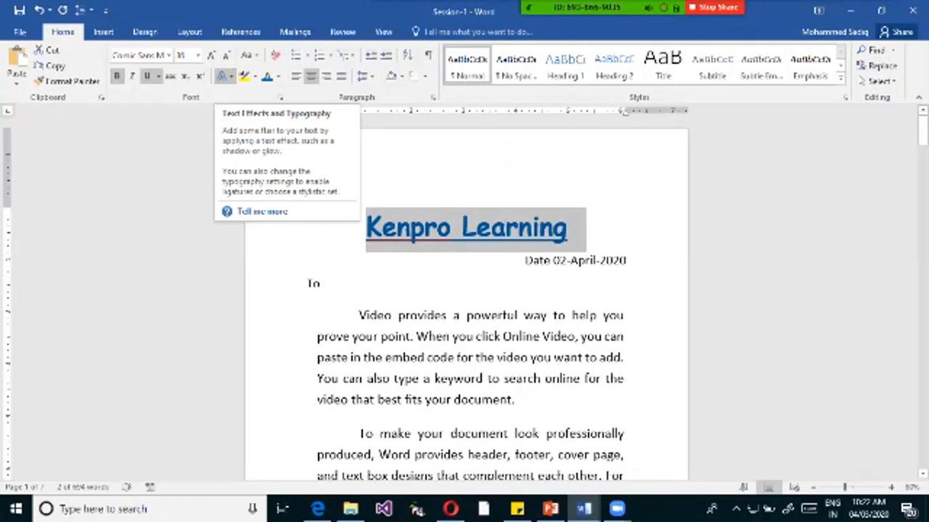
pyautogui.click(225, 75)
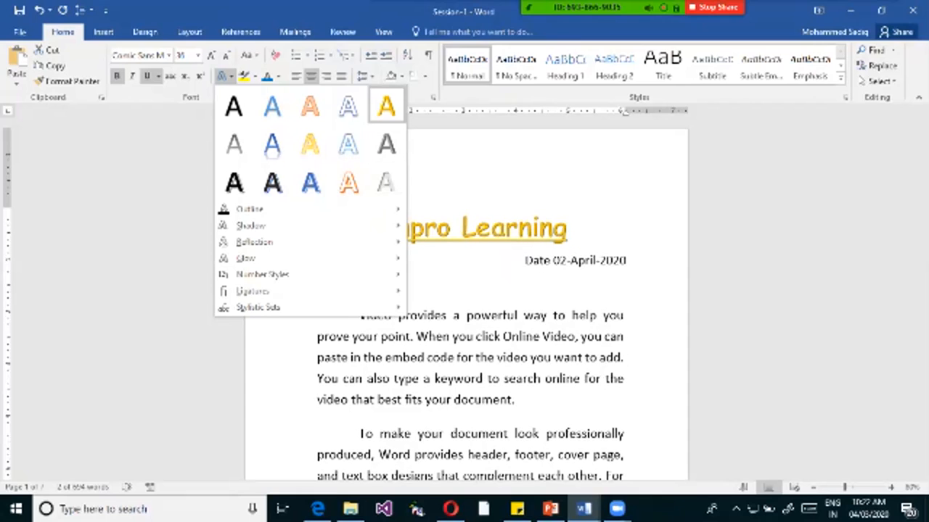
pyautogui.click(386, 106)
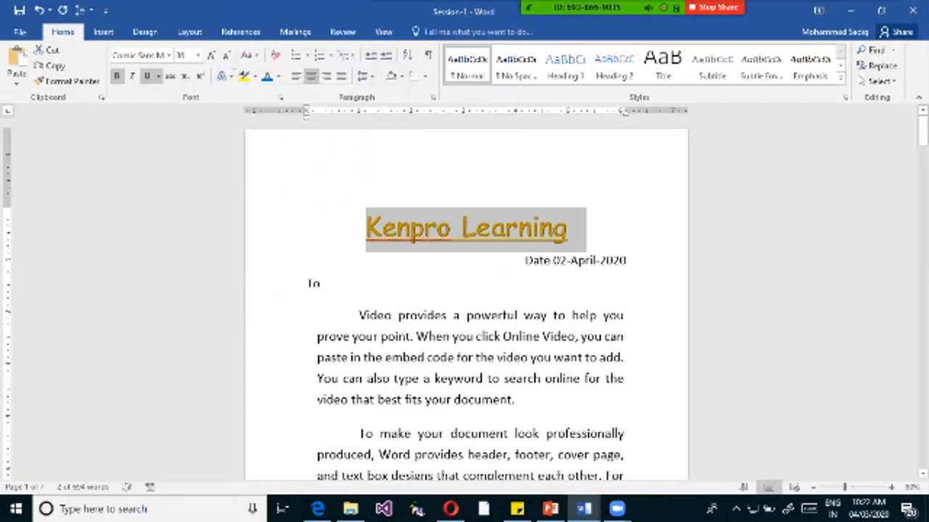
pyautogui.click(573, 229)
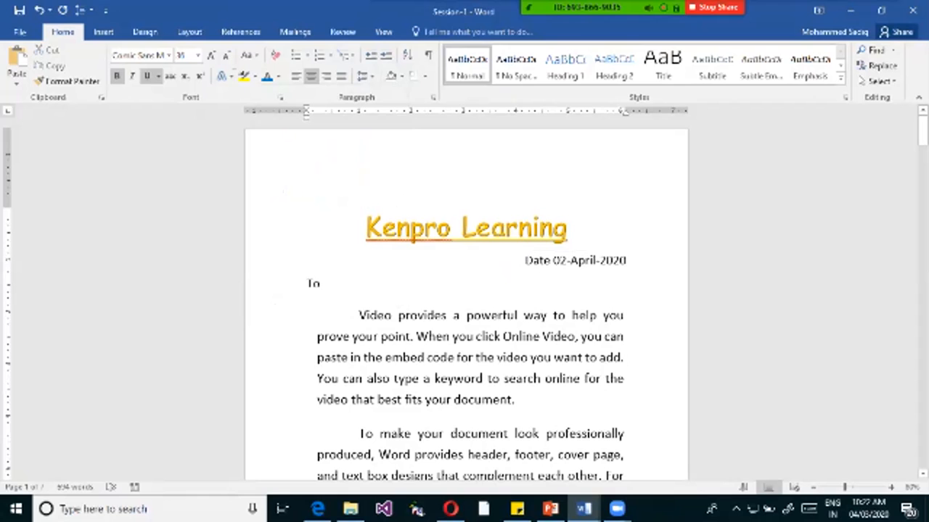
# Change the heading "Kenpro Learning" to the preset text effect with white fill and orange outline.
pyautogui.tripleClick(573, 229)
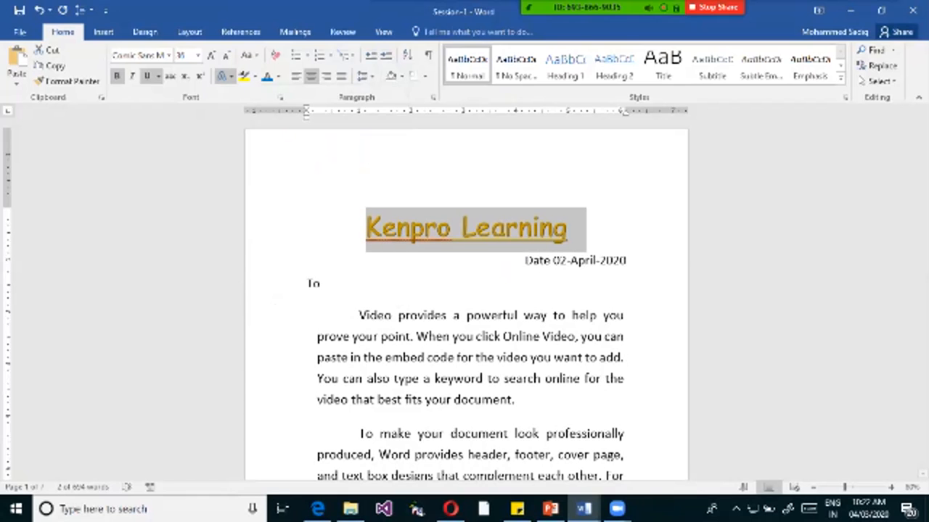
pyautogui.click(225, 75)
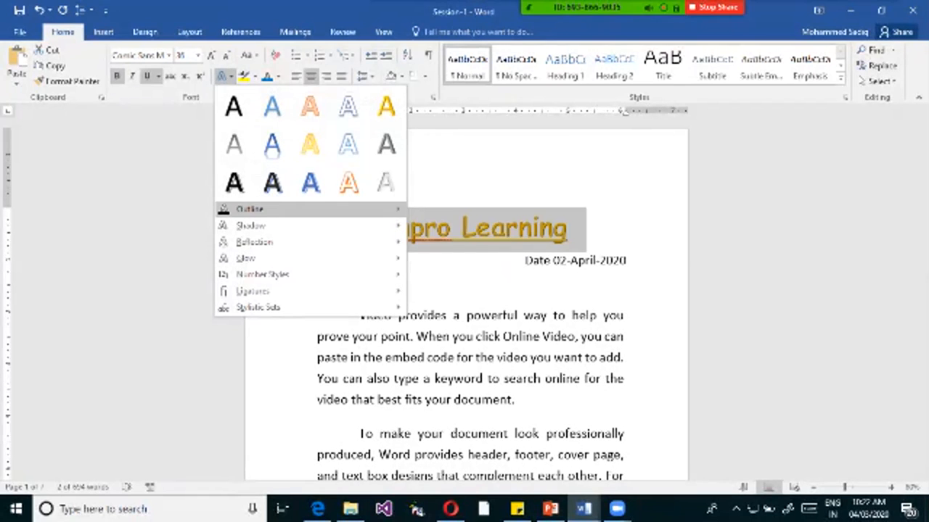
pyautogui.moveTo(251, 209)
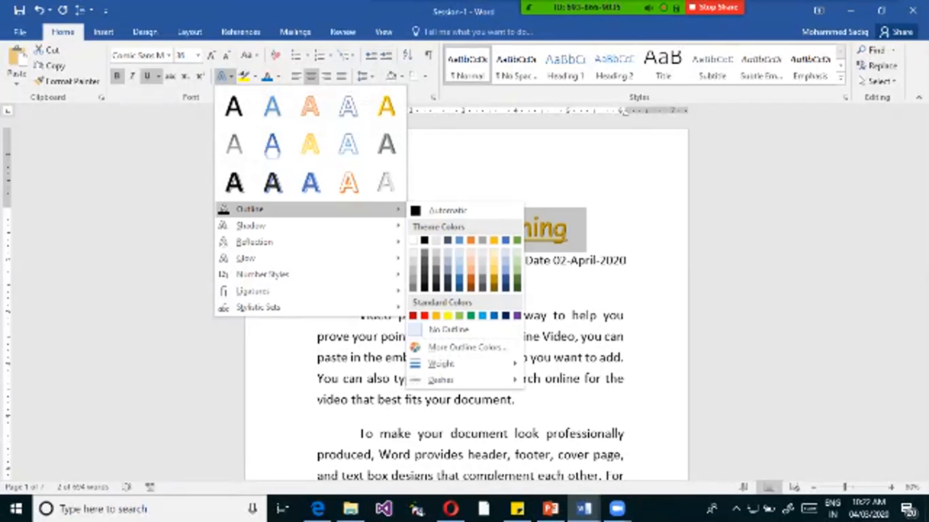
pyautogui.click(348, 183)
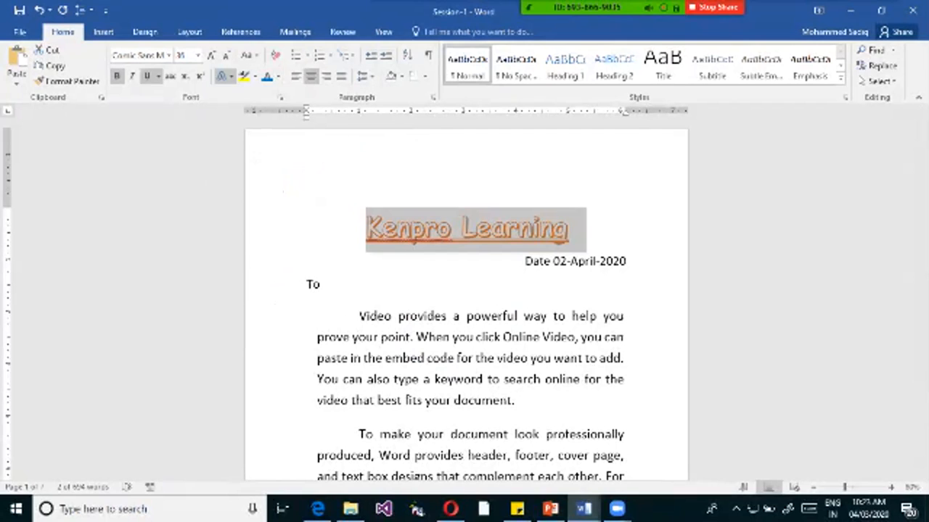
# Set the text outline colour of the heading "Kenpro Learning" to the standard dark blue.
pyautogui.click(223, 75)
pyautogui.moveTo(251, 209)
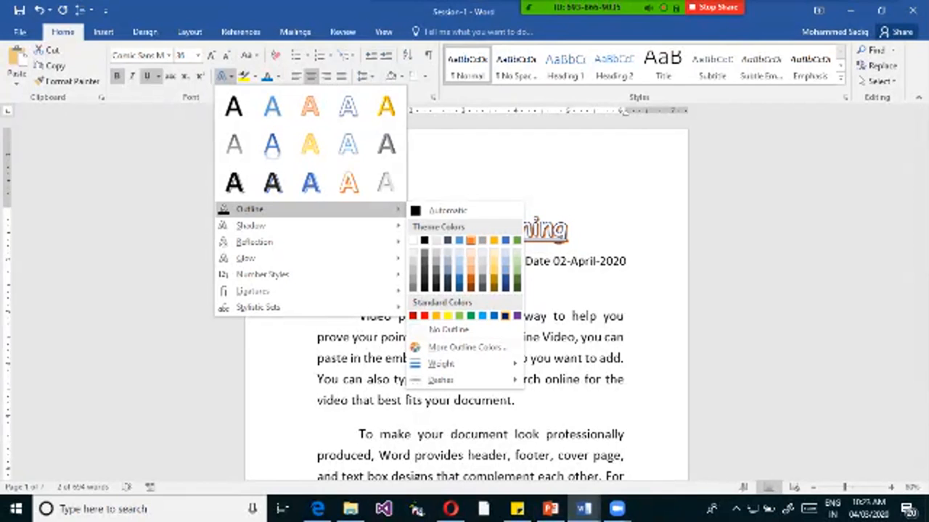
pyautogui.click(505, 315)
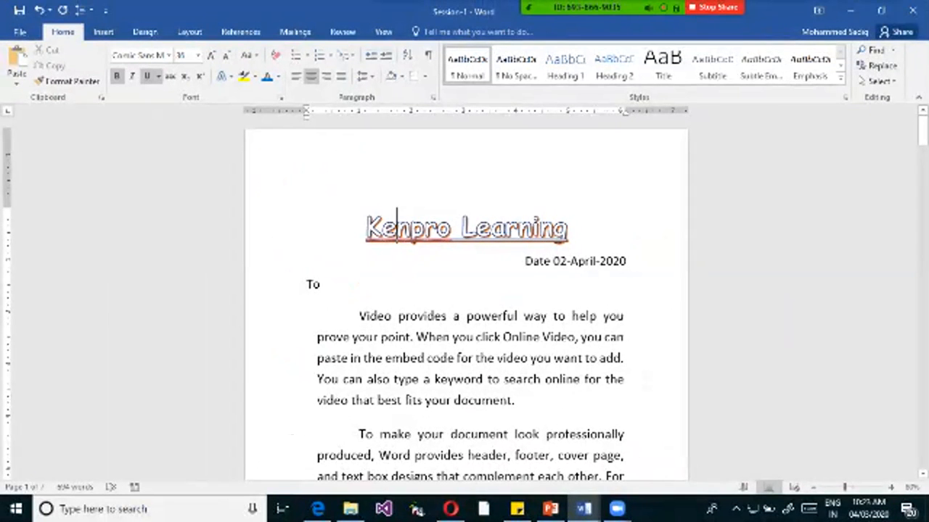
pyautogui.hotkey('shift', 'F10')
pyautogui.press('Down')
pyautogui.press('Down')
pyautogui.press('Down')
pyautogui.press('Up')
pyautogui.press('Down')
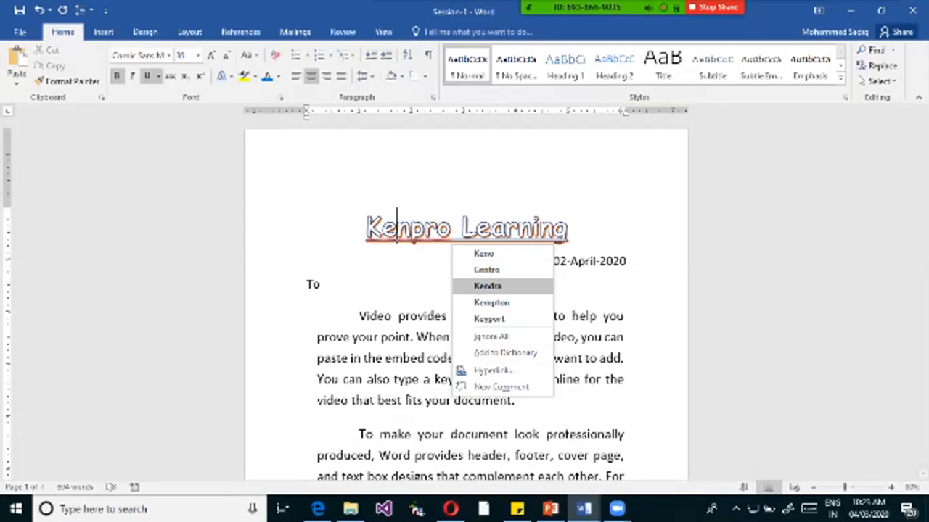
pyautogui.press('Down')
pyautogui.press('Down')
pyautogui.press('Escape')
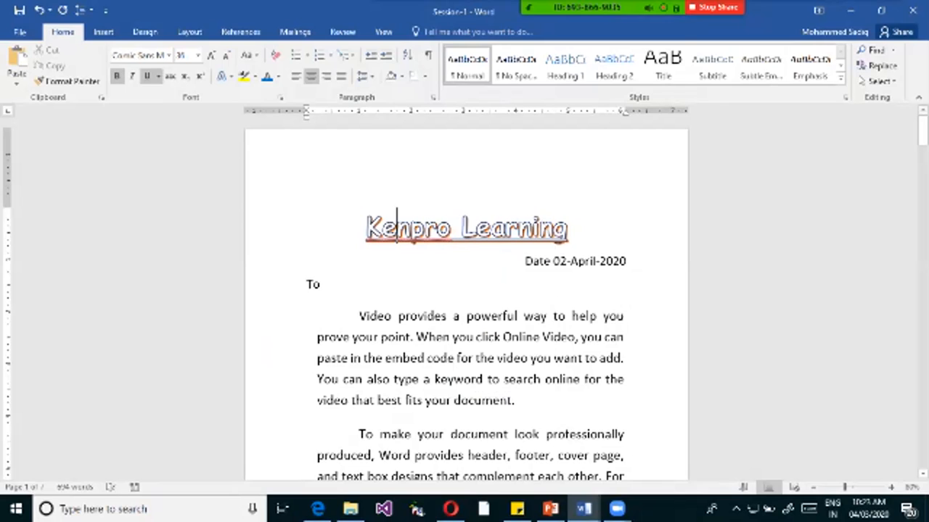
# Apply the perspective shadow that falls below the text to the whole heading "Kenpro Learning".
pyautogui.hotkey('ctrl', 'shift', 'Right')
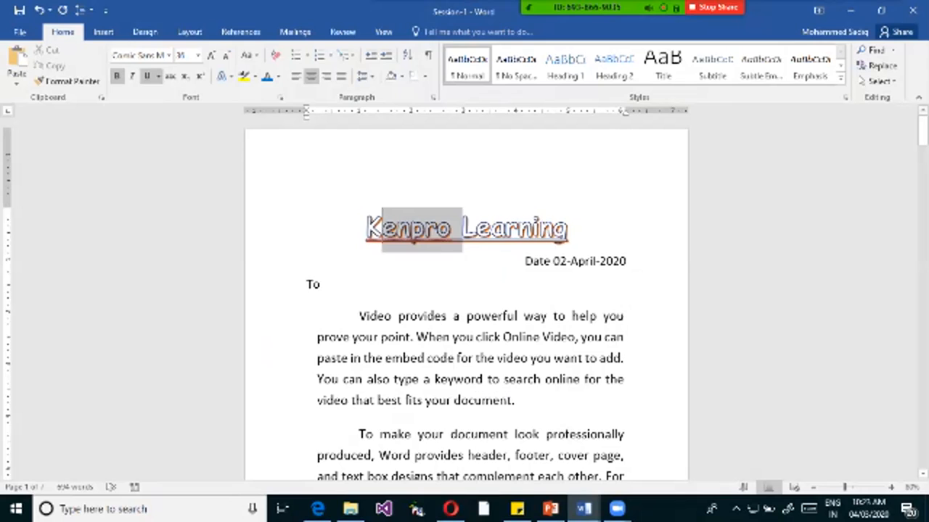
pyautogui.moveTo(462, 229); pyautogui.dragTo(581, 230)
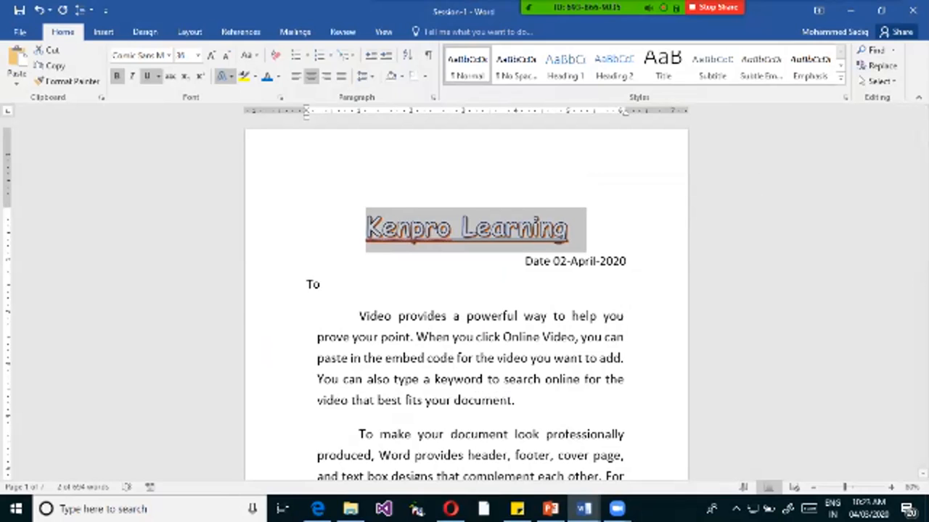
pyautogui.click(226, 76)
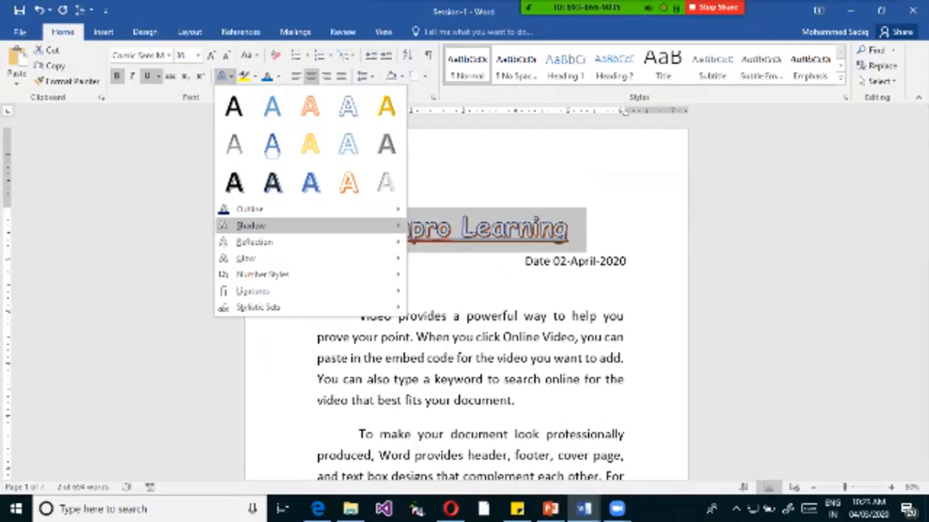
pyautogui.moveTo(290, 225)
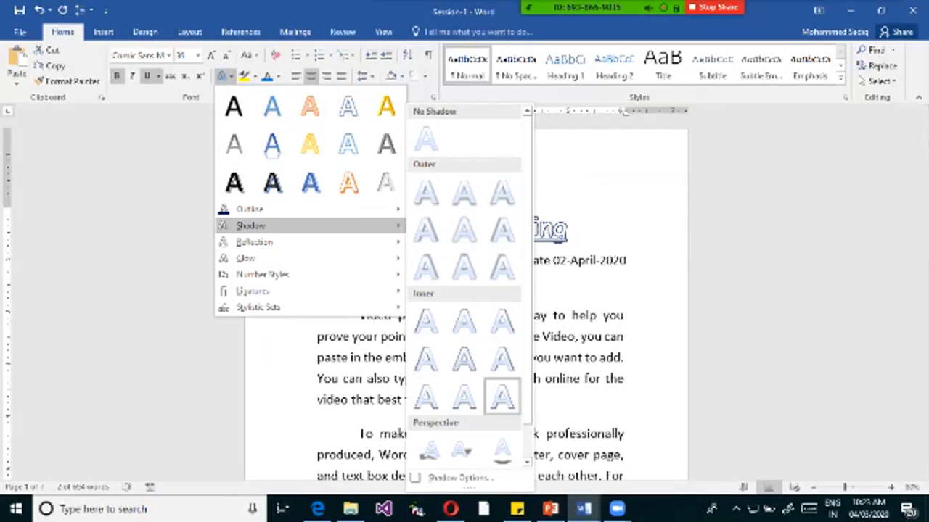
pyautogui.click(503, 450)
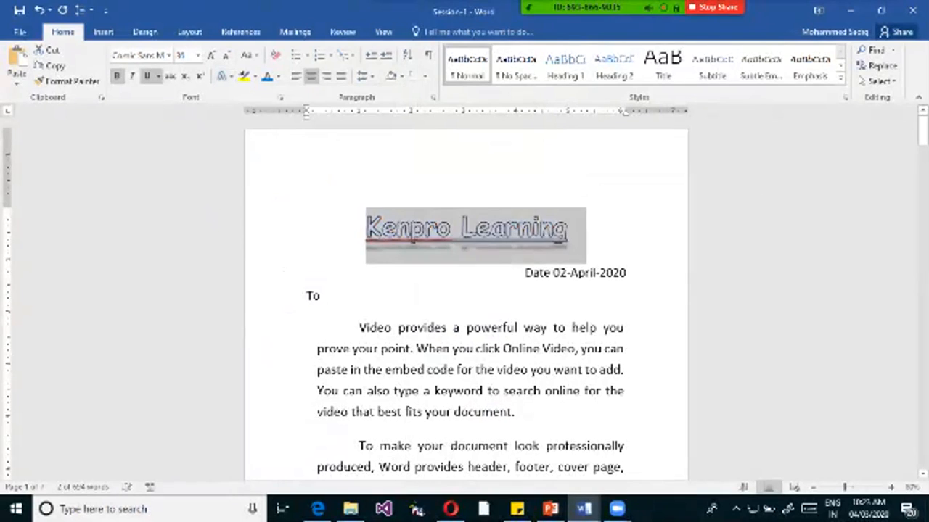
pyautogui.click(600, 226)
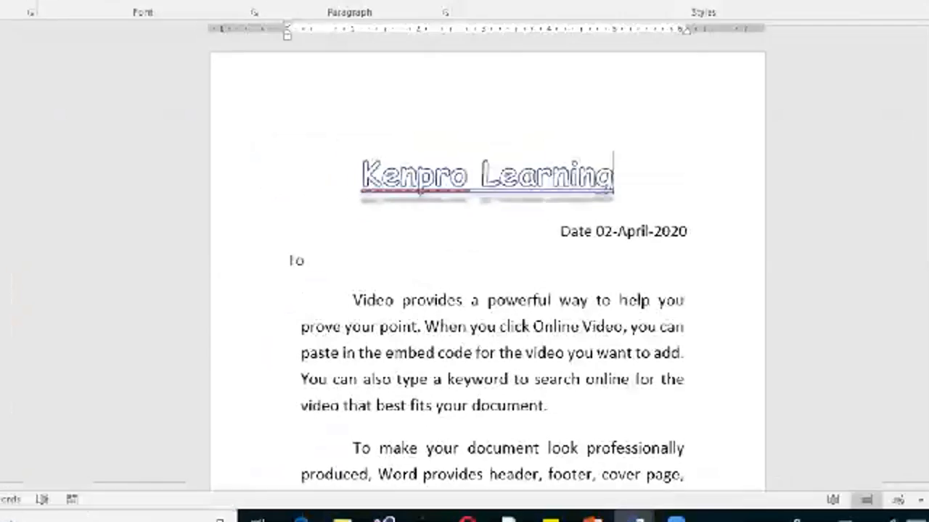
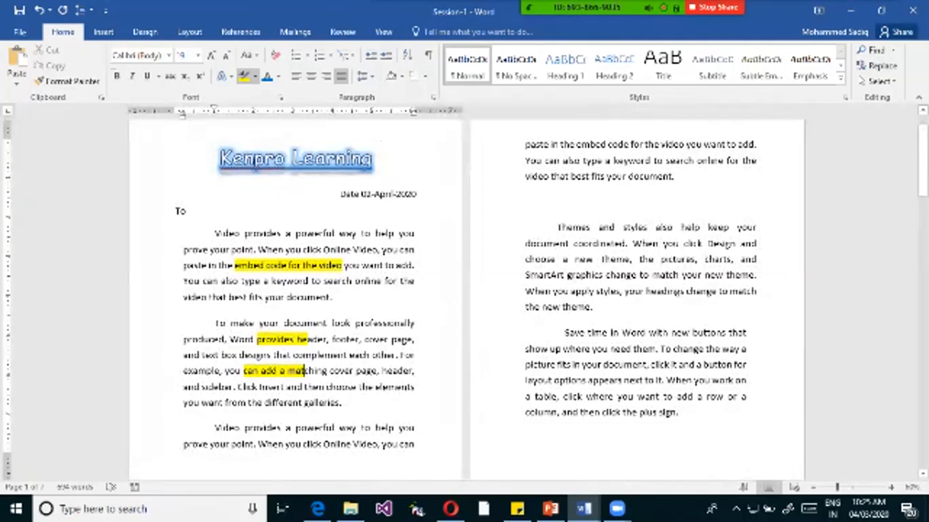
# Highlight the text from "Themes and styles" through "the pictures" in the second page's paragraph in yellow.
pyautogui.moveTo(526, 243); pyautogui.dragTo(696, 259)
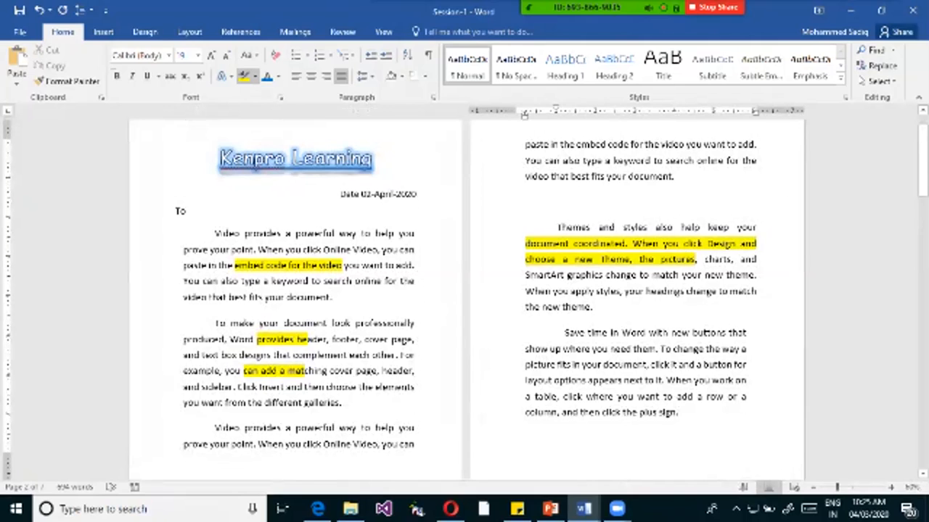
pyautogui.keyDown('ctrl'); pyautogui.scroll(11, 464, 290); pyautogui.keyUp('ctrl')
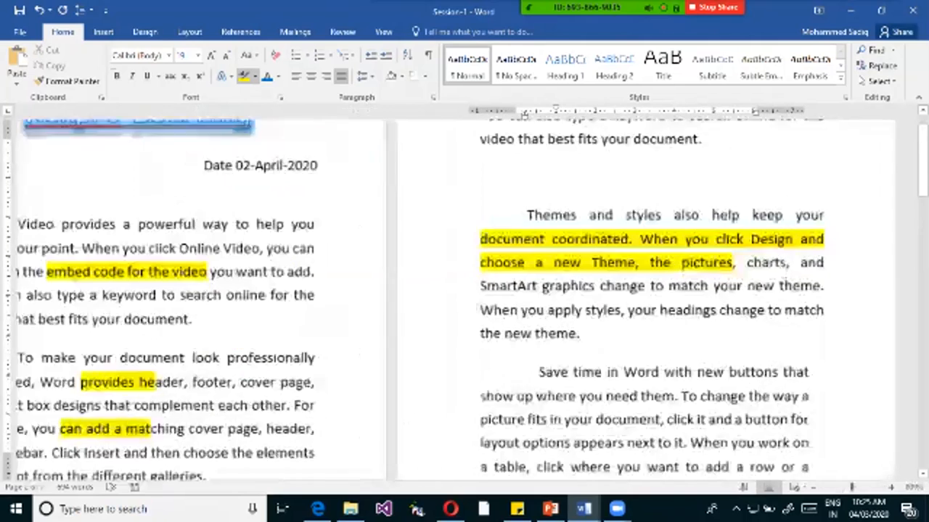
pyautogui.keyDown('ctrl'); pyautogui.scroll(1, 465, 290); pyautogui.keyUp('ctrl')
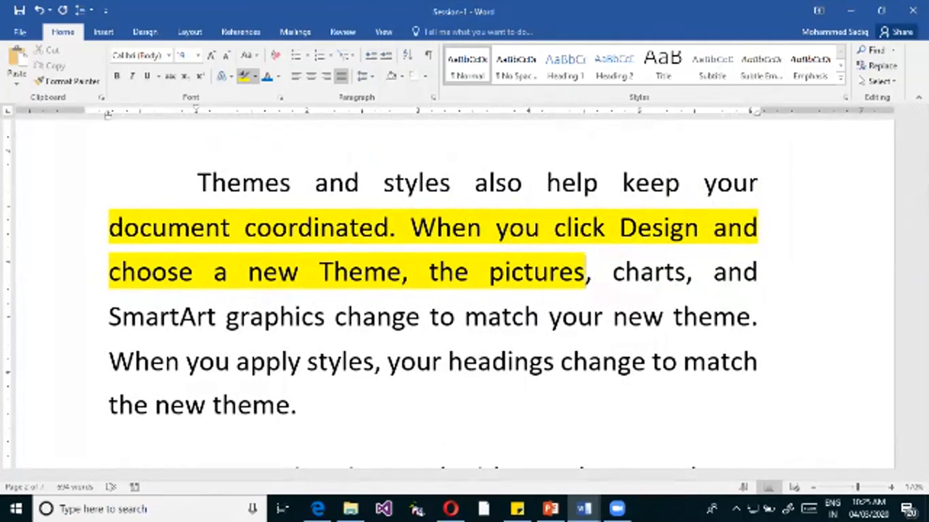
pyautogui.moveTo(197, 182)
pyautogui.mouseDown()
pyautogui.moveTo(701, 182)
pyautogui.moveTo(713, 227)
pyautogui.mouseUp()
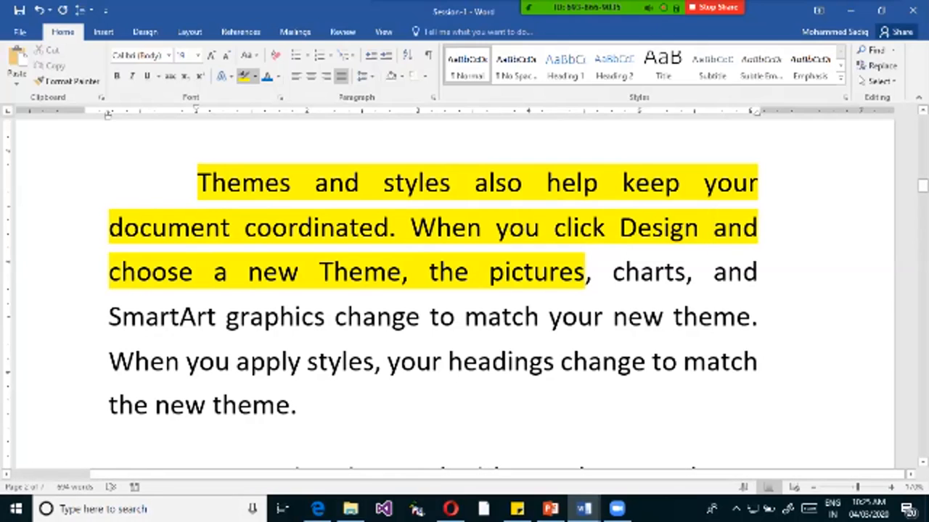
# Highlight the words "Themes and styles" at the start of the paragraph in bright green.
pyautogui.click(254, 76)
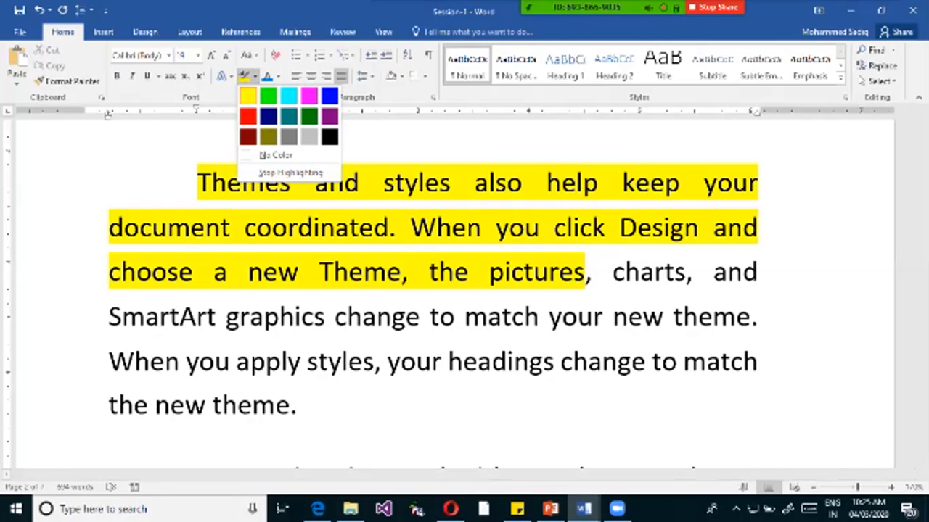
pyautogui.click(268, 96)
pyautogui.moveTo(197, 182); pyautogui.dragTo(476, 182)
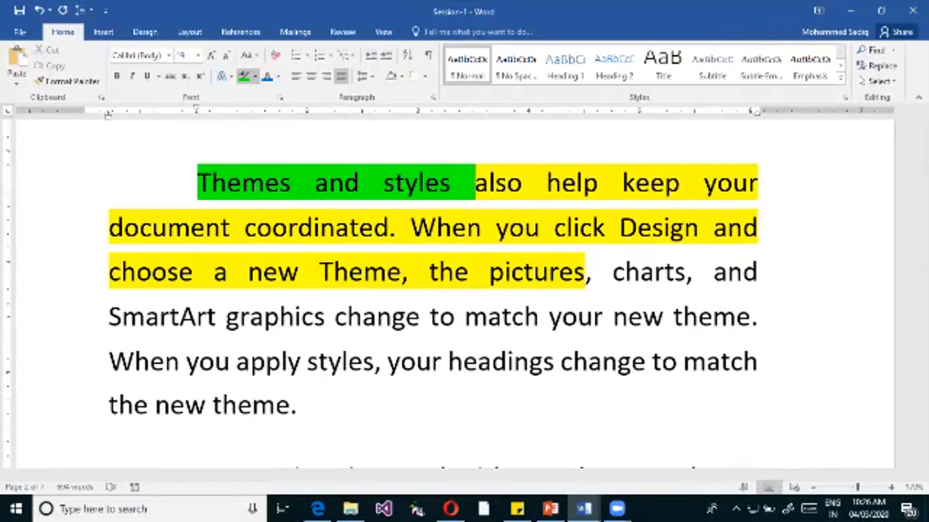
# Highlight the words "When you click" in the paragraph's second line in red.
pyautogui.click(255, 76)
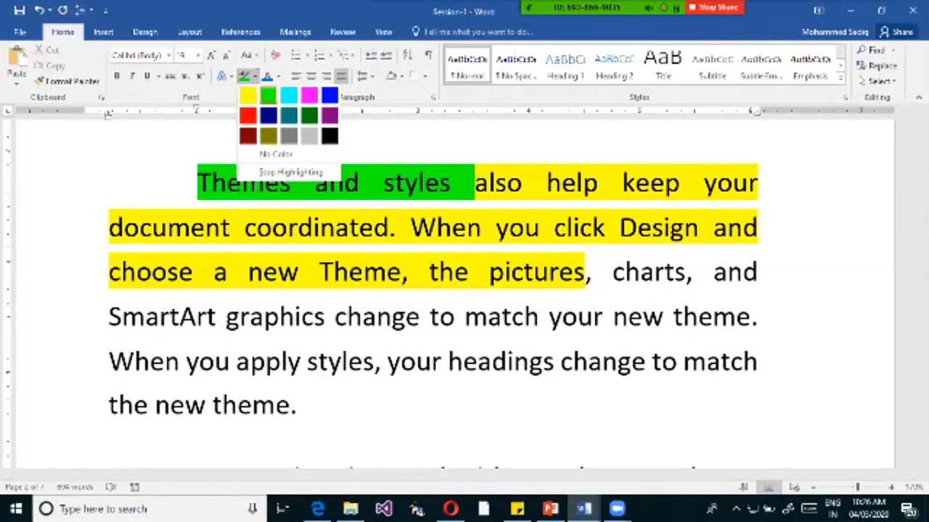
pyautogui.click(248, 116)
pyautogui.moveTo(410, 227); pyautogui.dragTo(619, 227)
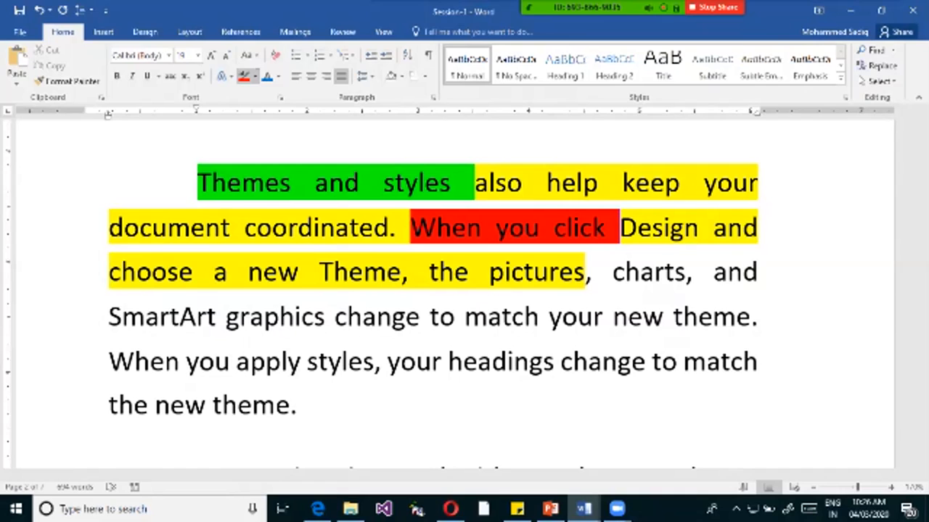
# Highlight the words "SmartArt graphics change" in the same paragraph in pink.
pyautogui.click(255, 77)
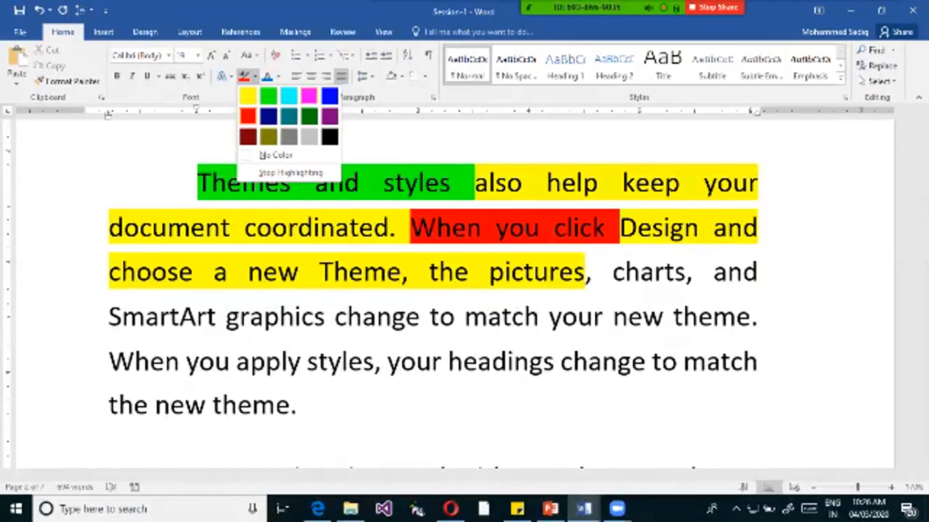
pyautogui.click(310, 96)
pyautogui.moveTo(108, 316); pyautogui.dragTo(420, 316)
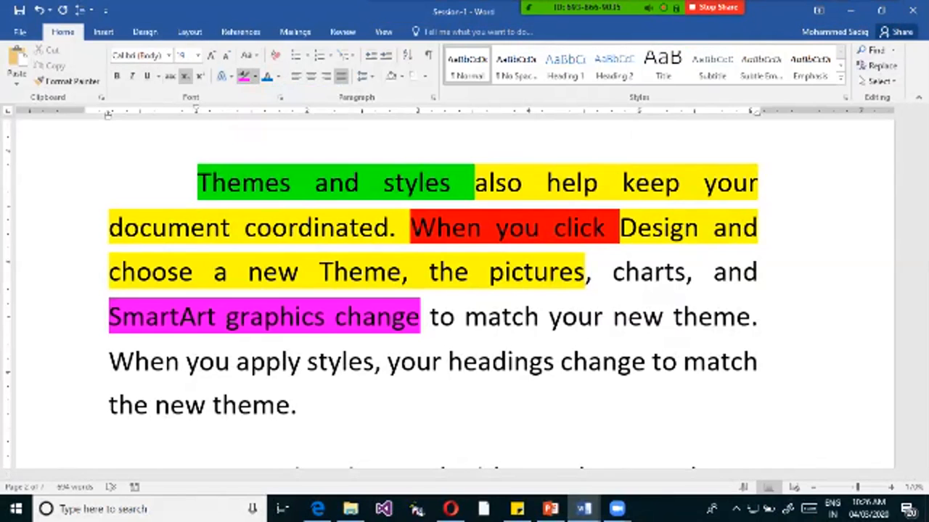
# Set the text highlight colour to No Color.
pyautogui.click(246, 56)
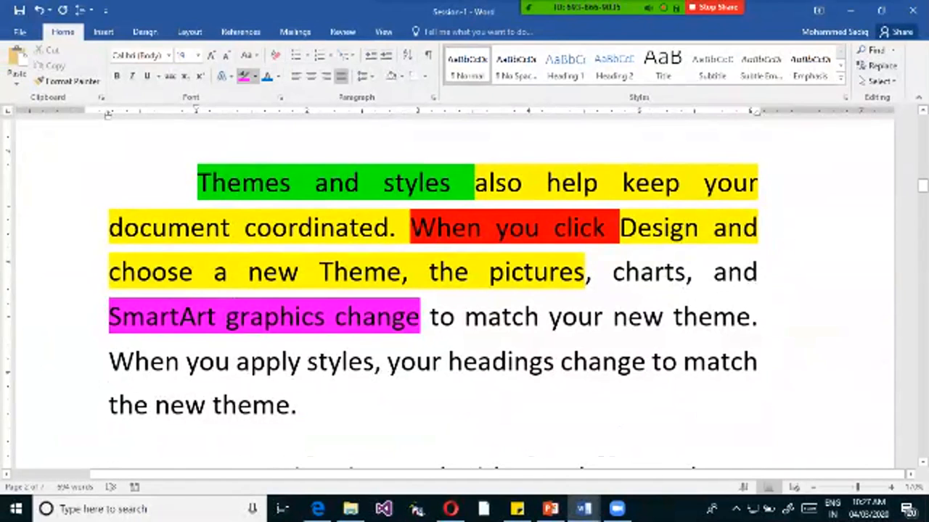
pyautogui.click(254, 76)
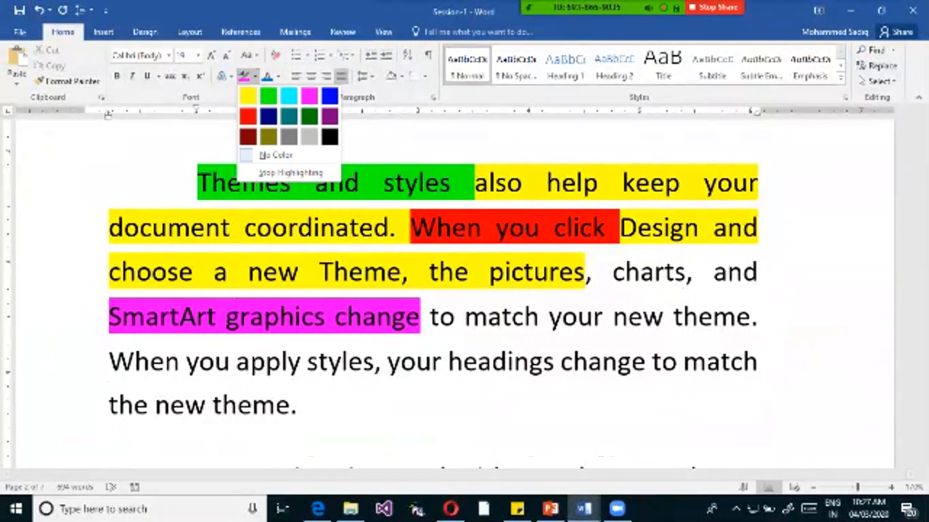
pyautogui.click(277, 155)
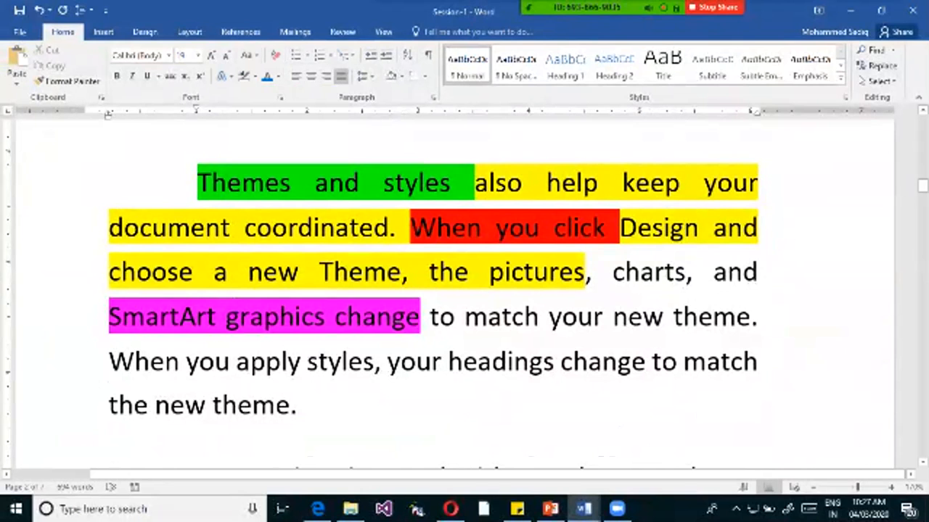
# Change the word "document" in the "Save time in Word" paragraph to UPPERCASE.
pyautogui.scroll(-5, 433, 290)
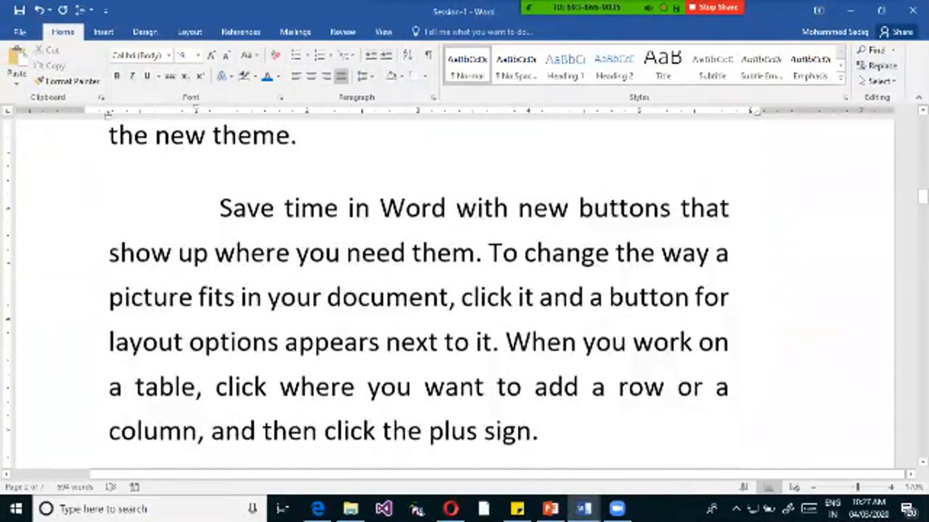
pyautogui.moveTo(219, 202); pyautogui.dragTo(538, 426)
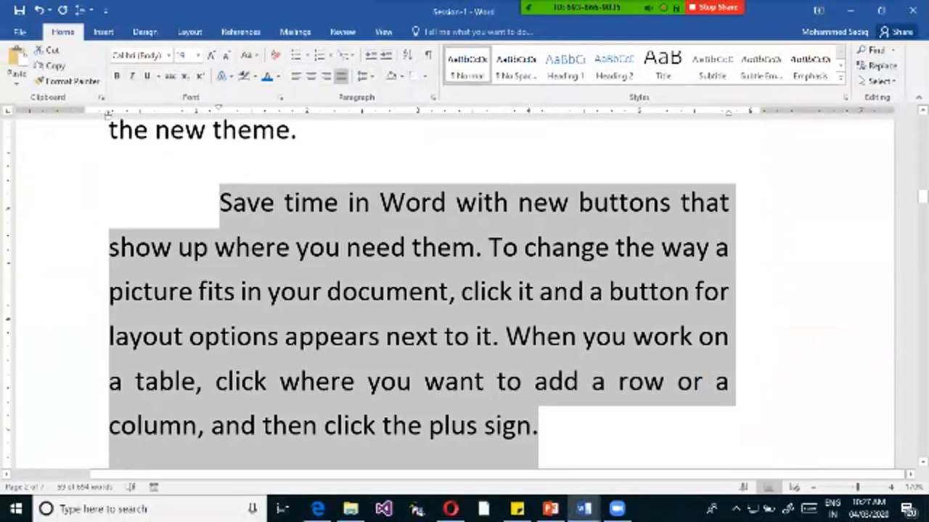
pyautogui.doubleClick(373, 296)
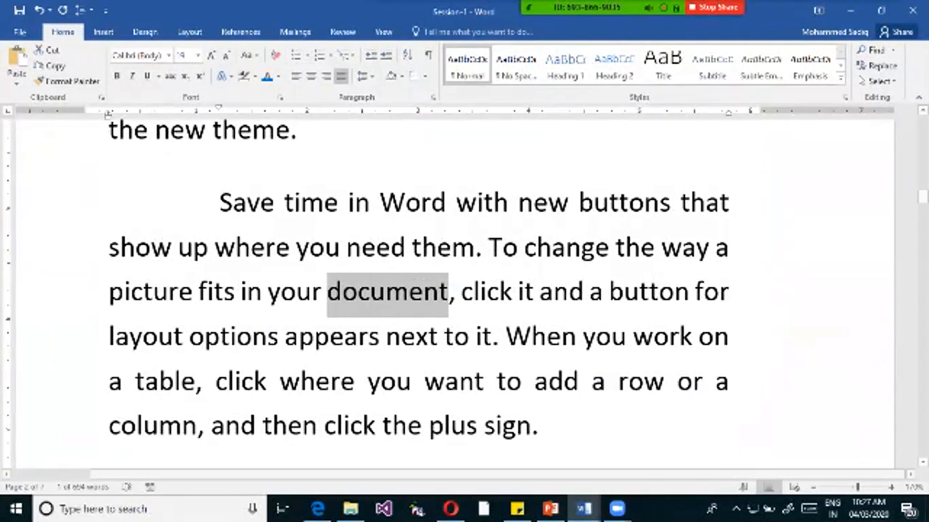
pyautogui.click(251, 55)
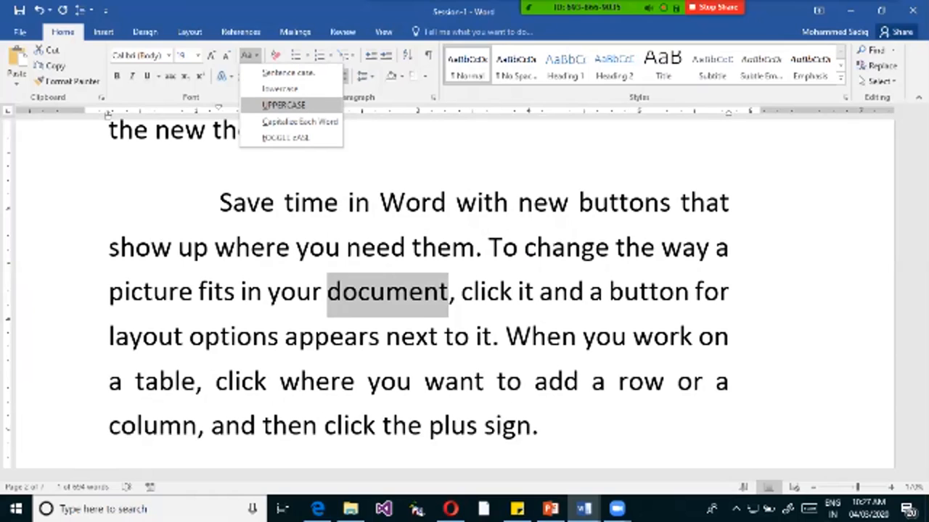
pyautogui.click(283, 106)
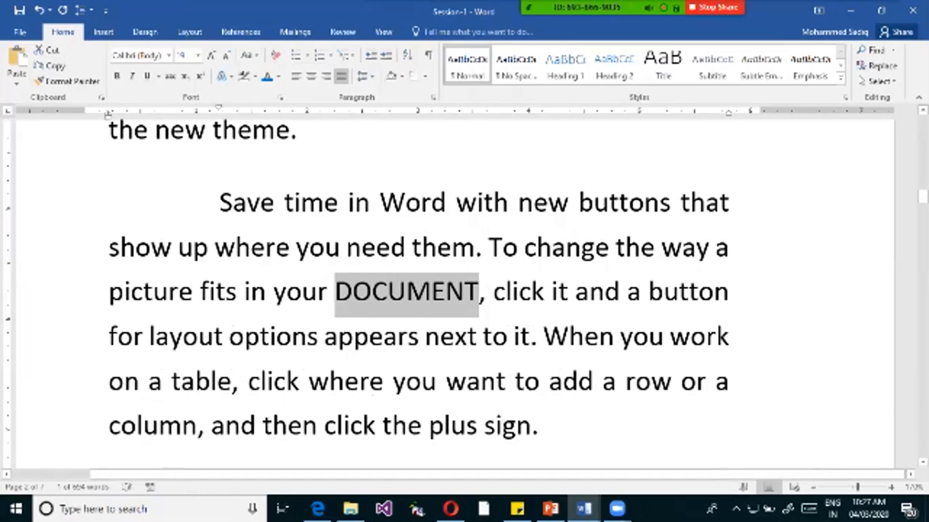
# Change the word "DOCUMENT" to lowercase, followed by Capitalize Each Word.
pyautogui.click(247, 55)
pyautogui.click(280, 89)
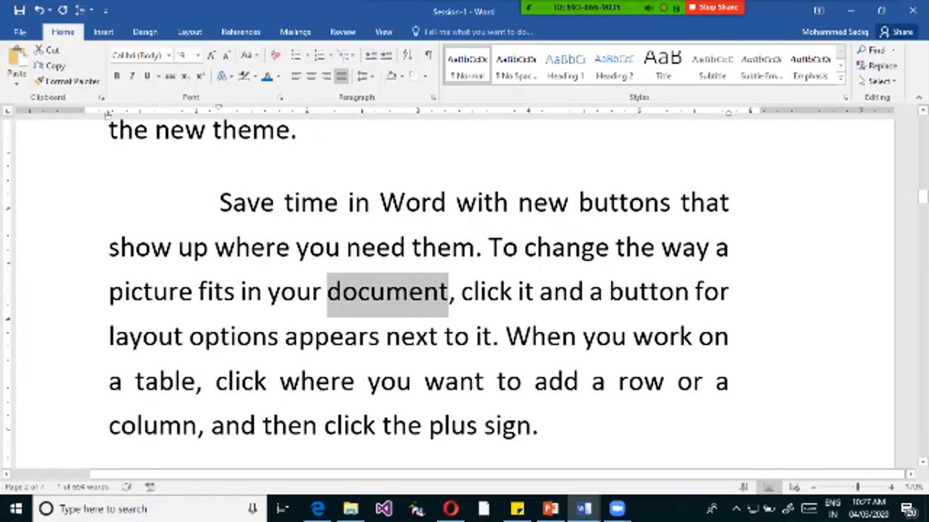
pyautogui.click(247, 56)
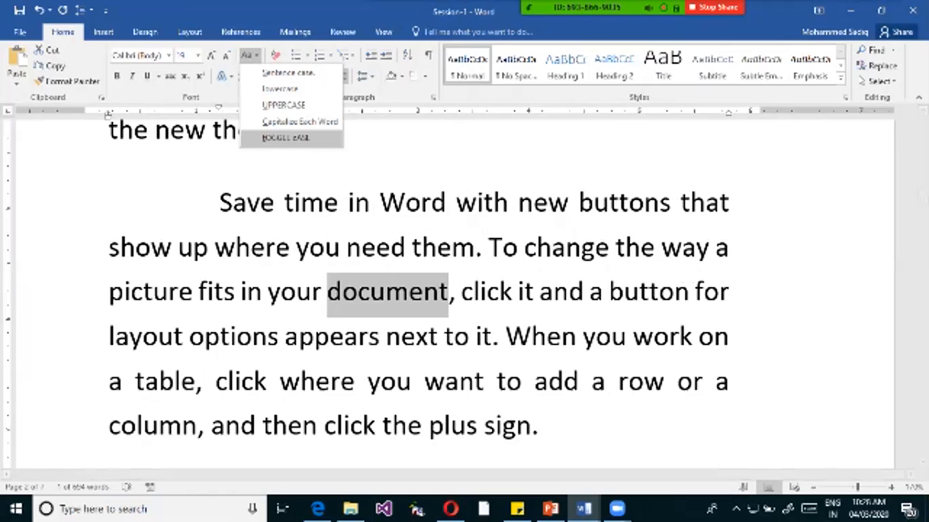
pyautogui.click(300, 122)
# Apply Capitalize Each Word to the whole "Save time in Word" paragraph.
pyautogui.moveTo(220, 204); pyautogui.dragTo(553, 461)
pyautogui.scroll(1, 553, 435)
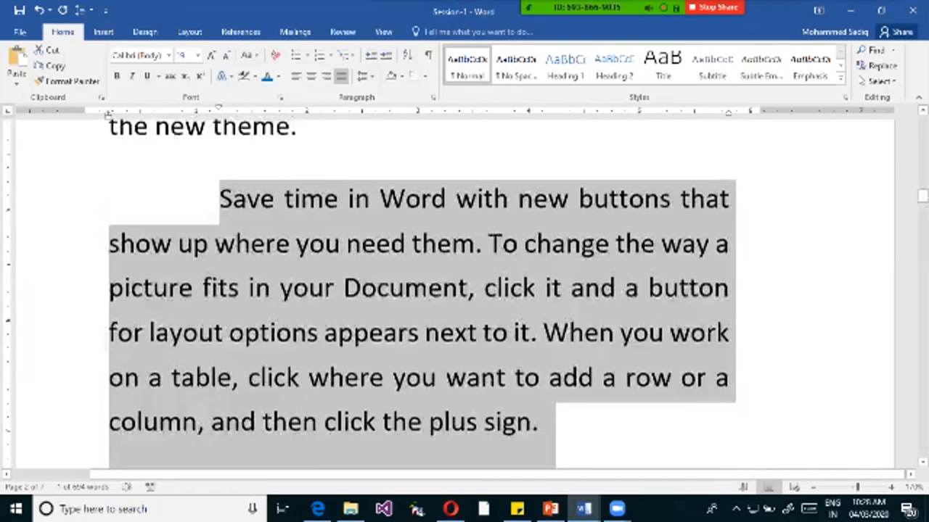
pyautogui.click(249, 55)
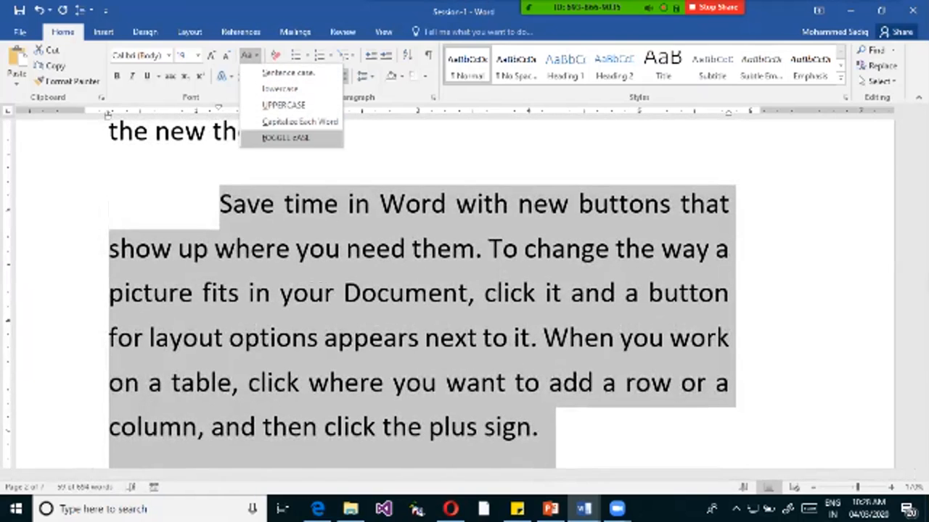
pyautogui.click(300, 122)
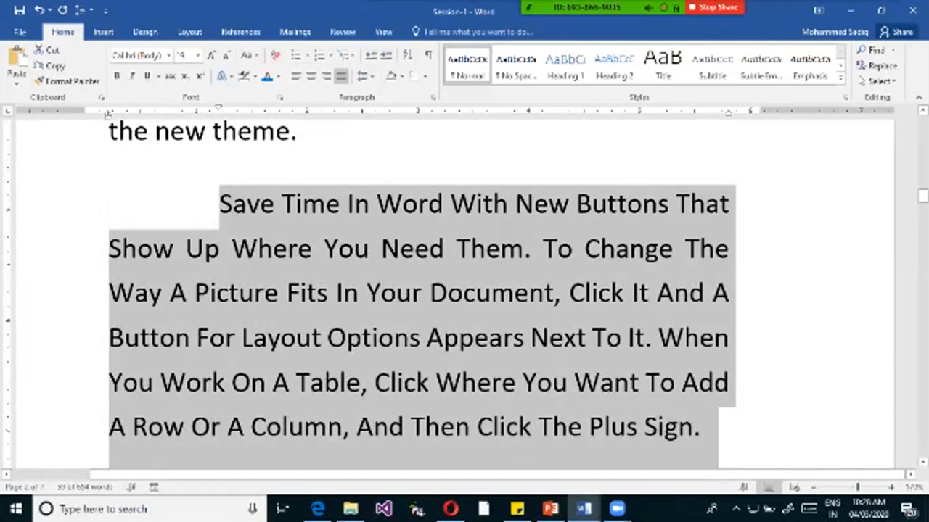
pyautogui.click(302, 204)
pyautogui.moveTo(220, 205); pyautogui.dragTo(401, 205)
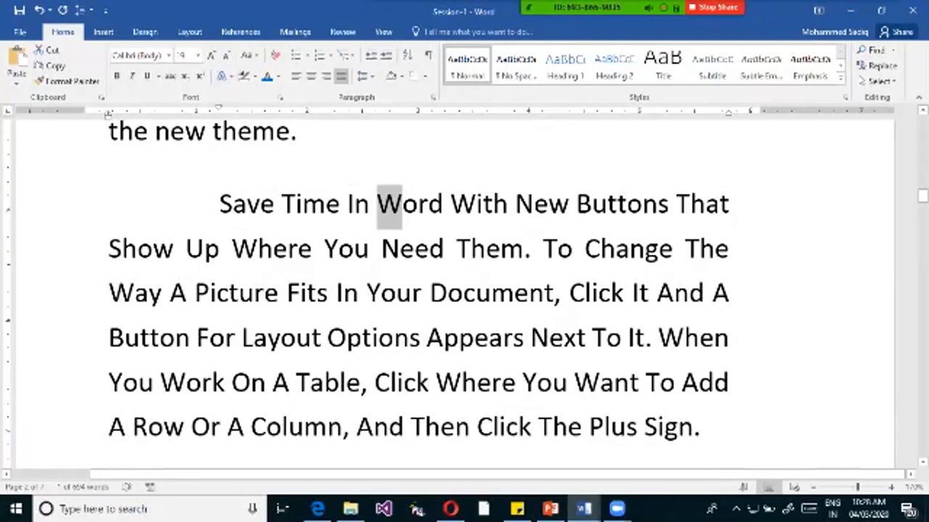
# Try the toggle case option on the whole "Save Time In Word" paragraph and undo it.
pyautogui.click(249, 55)
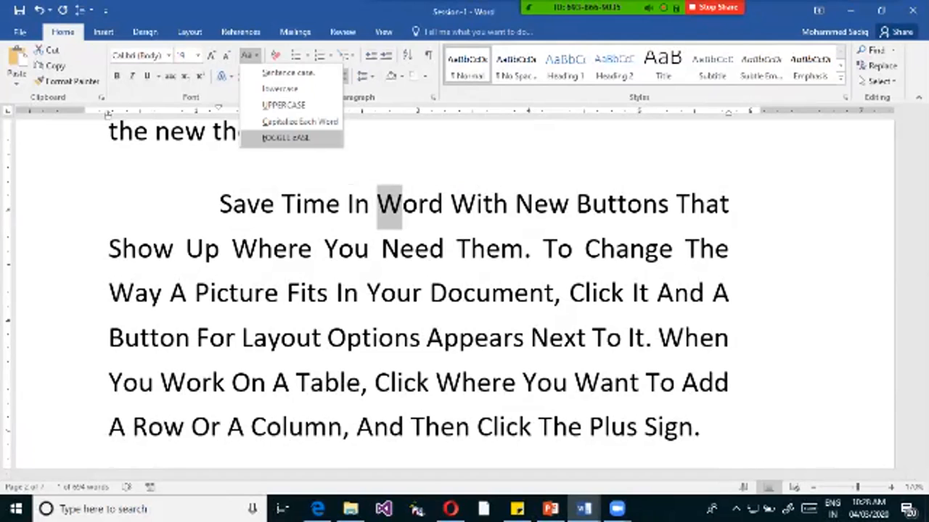
pyautogui.click(220, 206)
pyautogui.moveTo(220, 205); pyautogui.dragTo(714, 428)
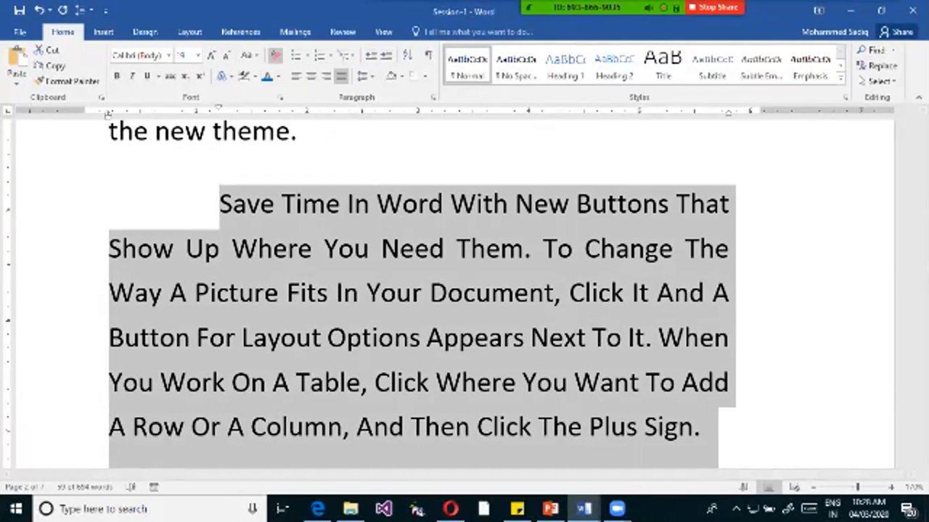
pyautogui.click(247, 55)
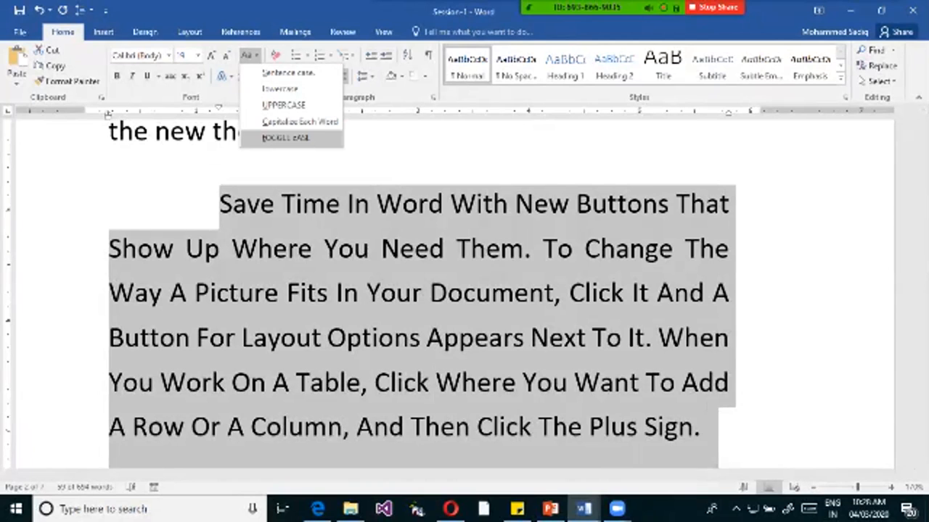
pyautogui.click(285, 137)
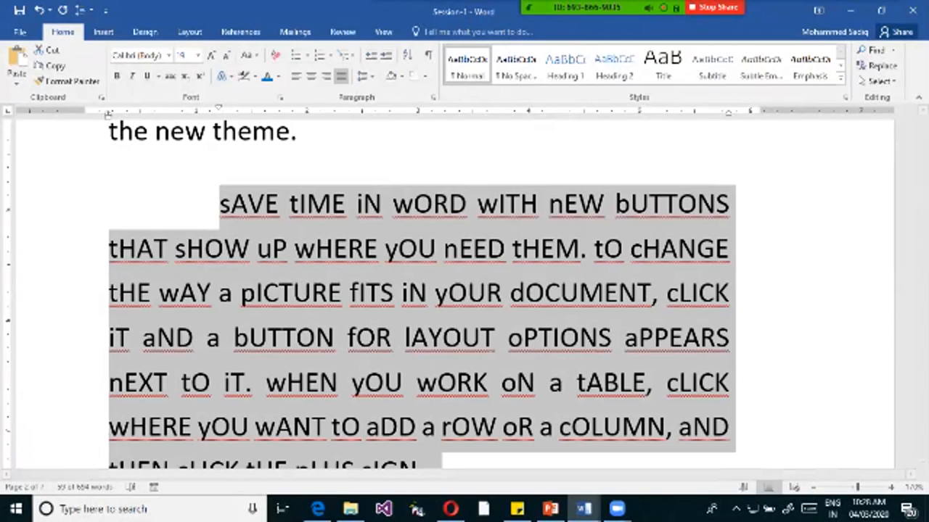
pyautogui.hotkey('ctrl', 'z')
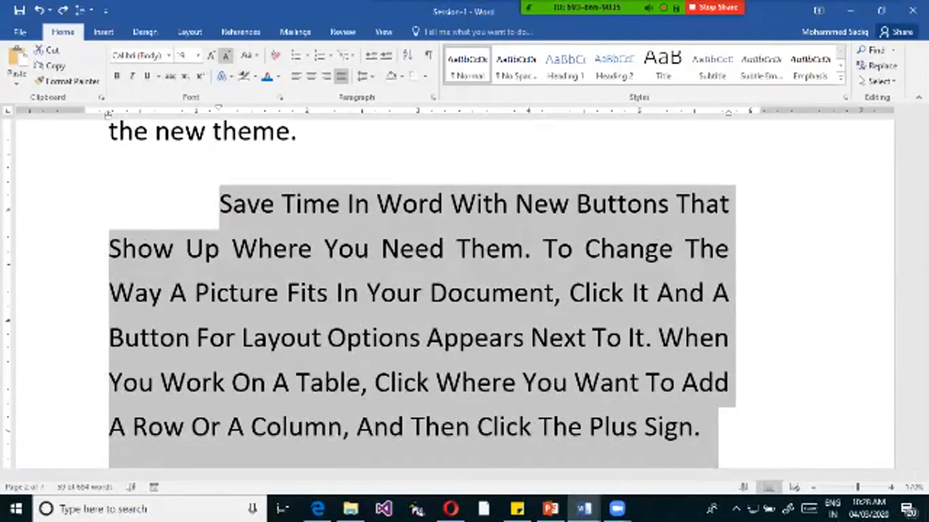
# Change the whole "Save Time In Word" paragraph to Sentence case and check the first letter of each sentence.
pyautogui.click(247, 56)
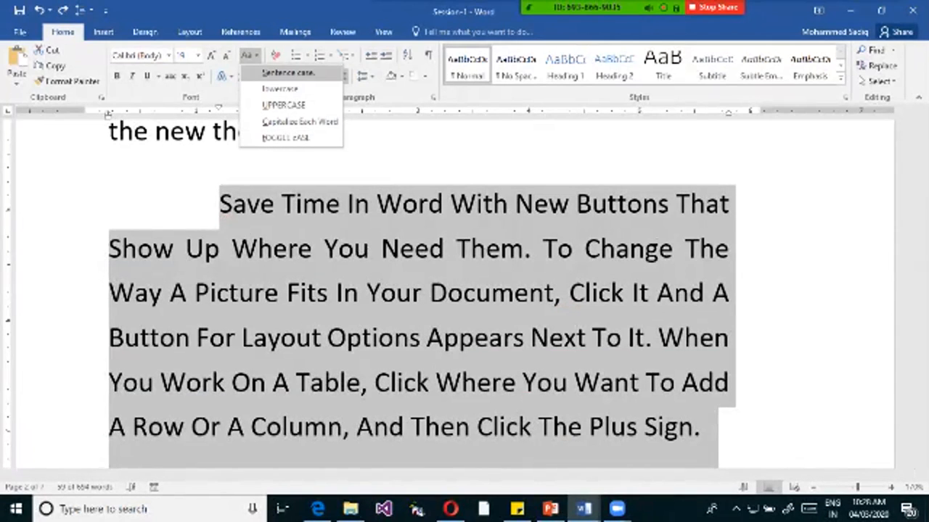
pyautogui.click(288, 72)
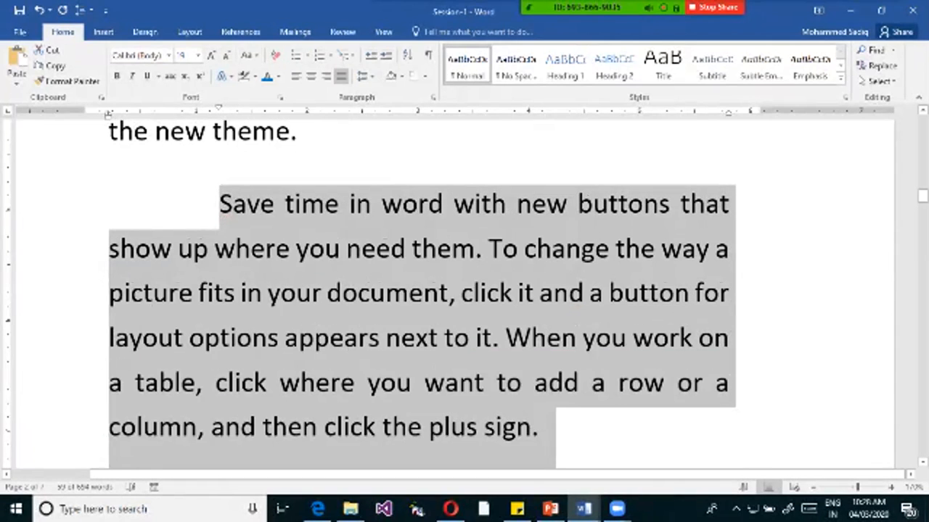
pyautogui.click(498, 344)
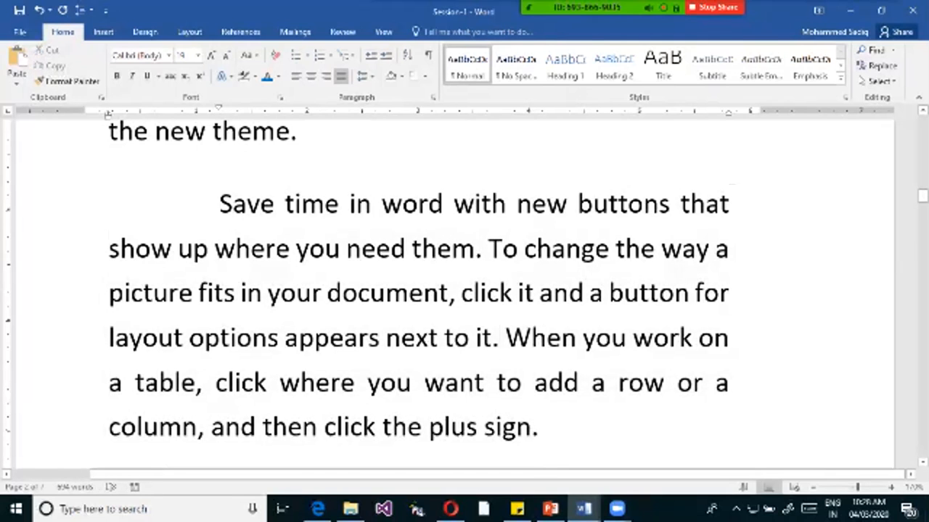
pyautogui.doubleClick(498, 344)
pyautogui.press('Right')
pyautogui.hotkey('shift', 'Right')
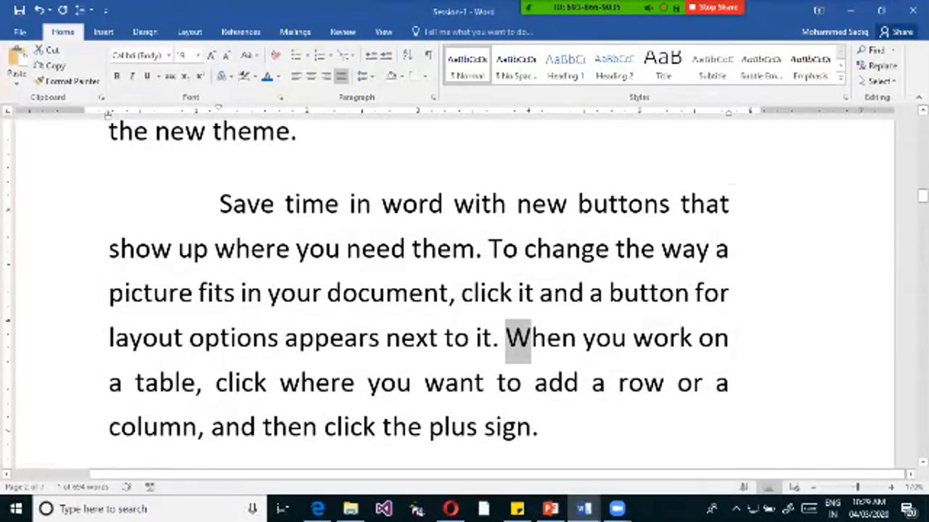
pyautogui.moveTo(516, 250); pyautogui.dragTo(476, 250)
pyautogui.moveTo(220, 206); pyautogui.dragTo(231, 207)
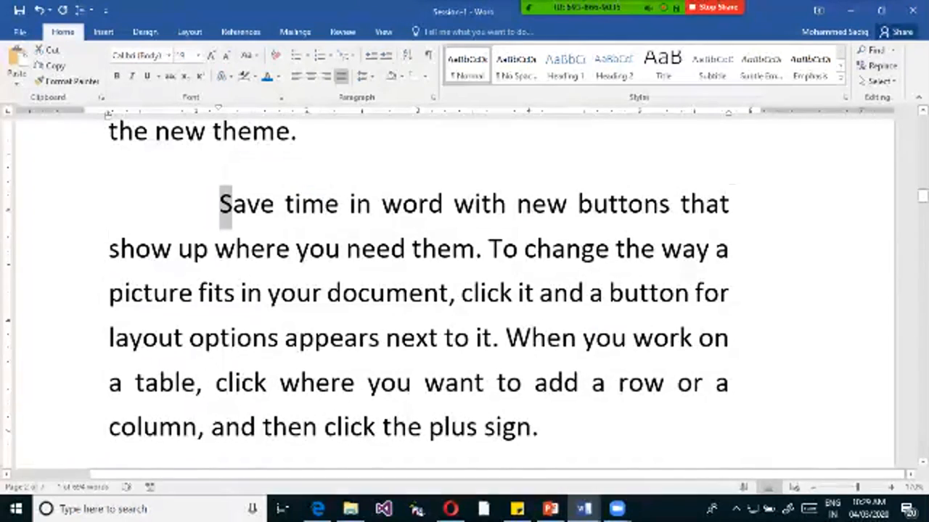
# Cycle the letter case of the words "Save time" in the paragraph's first line, ending in lowercase.
pyautogui.moveTo(220, 205); pyautogui.dragTo(339, 204)
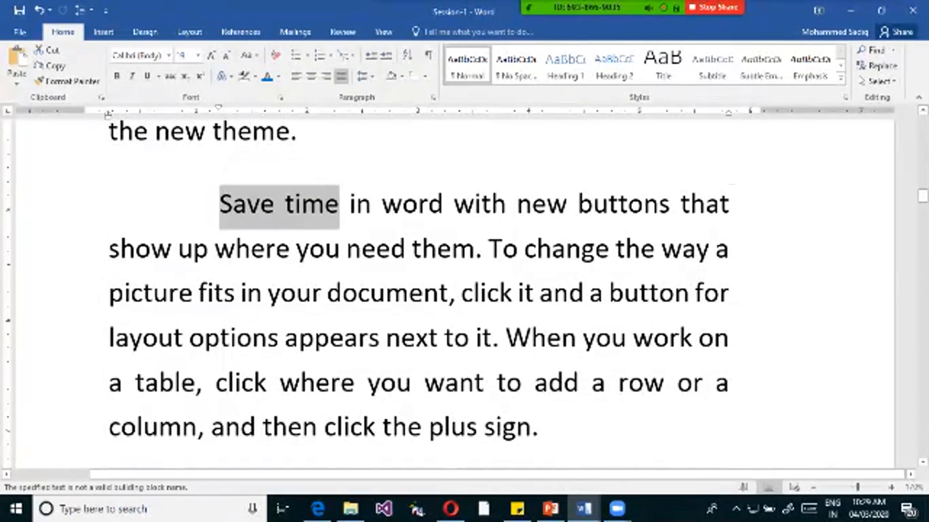
pyautogui.hotkey('shift', 'F3')
pyautogui.hotkey('shift', 'F3')
pyautogui.hotkey('shift', 'F3')
pyautogui.hotkey('shift', 'F3')
pyautogui.hotkey('shift', 'F3')
pyautogui.hotkey('shift', 'F3')
pyautogui.hotkey('shift', 'F3')
pyautogui.hotkey('shift', 'F3')
pyautogui.hotkey('shift', 'F3')
pyautogui.hotkey('shift', 'F3')
pyautogui.hotkey('shift', 'F3')
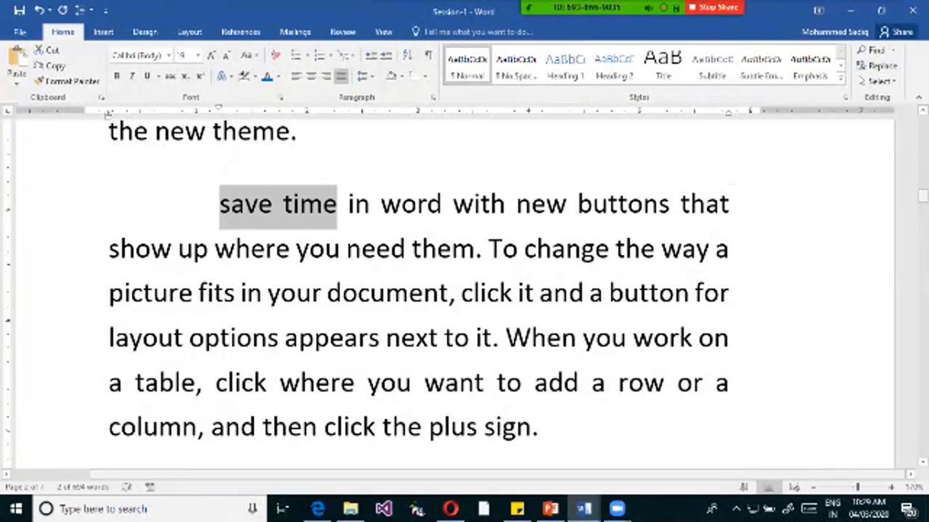
pyautogui.click(245, 206)
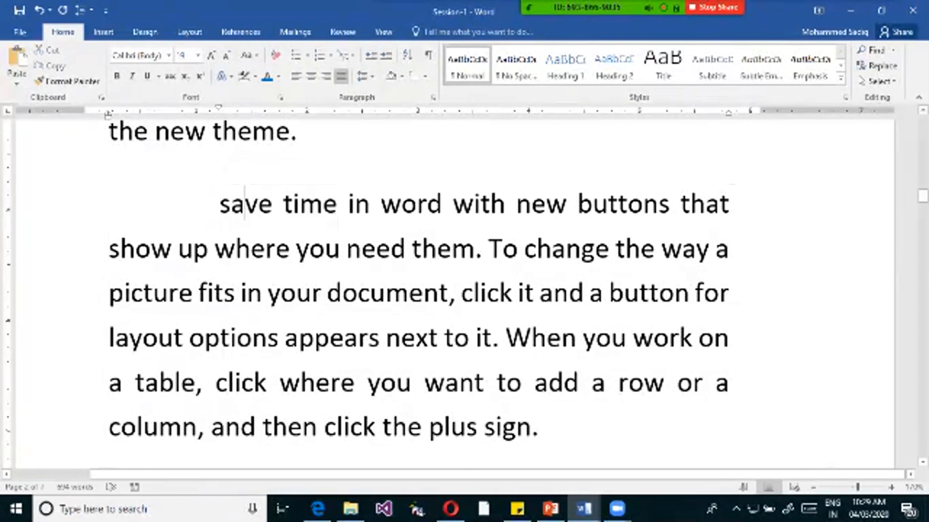
# Cycle the whole "save time in word" paragraph through uppercase and lowercase, ending in Sentence case.
pyautogui.moveTo(220, 205); pyautogui.dragTo(551, 432)
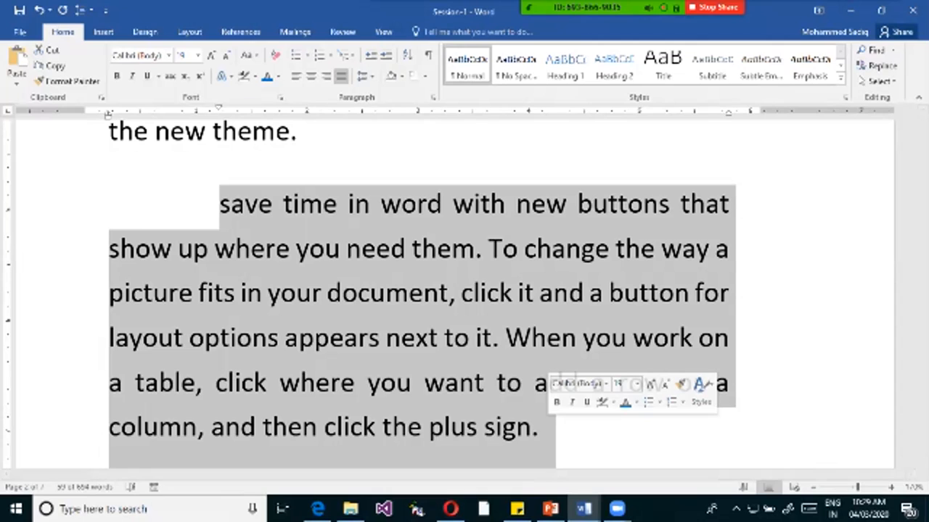
pyautogui.click(402, 204)
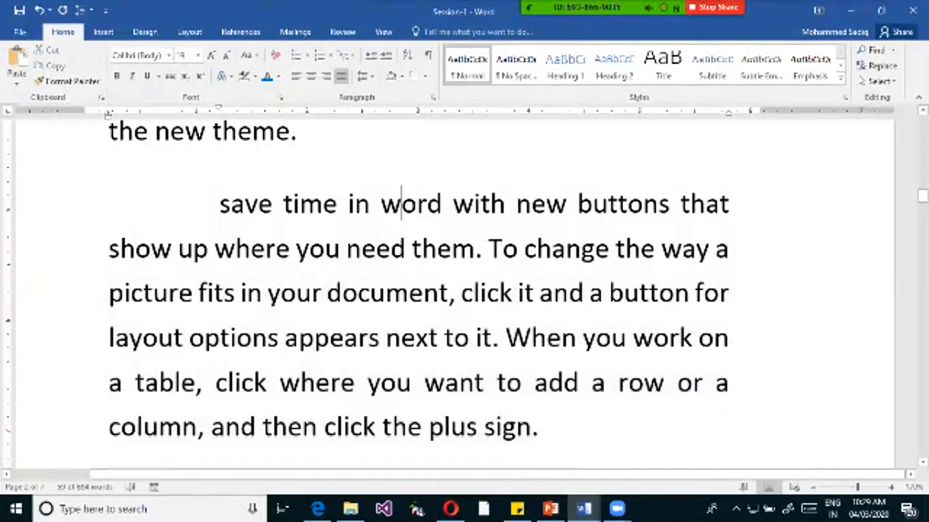
pyautogui.moveTo(220, 205); pyautogui.dragTo(556, 457)
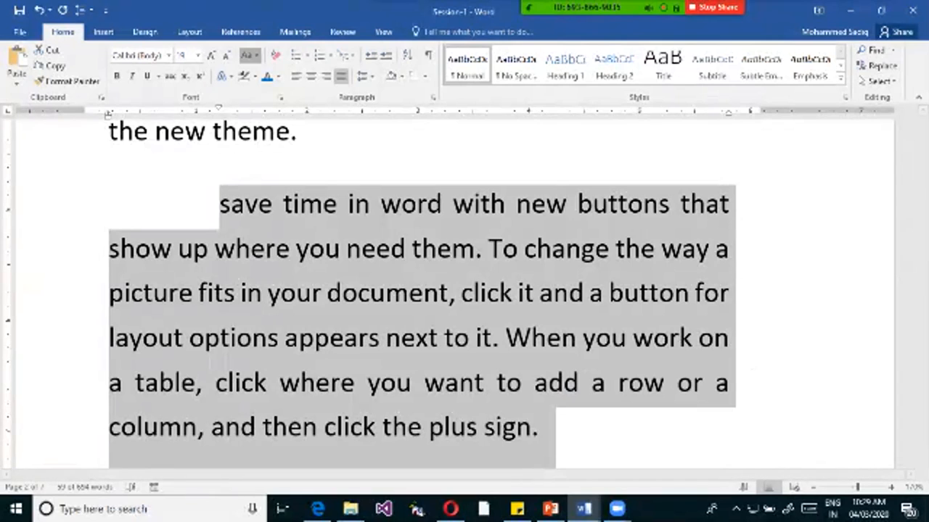
pyautogui.click(249, 56)
pyautogui.click(284, 105)
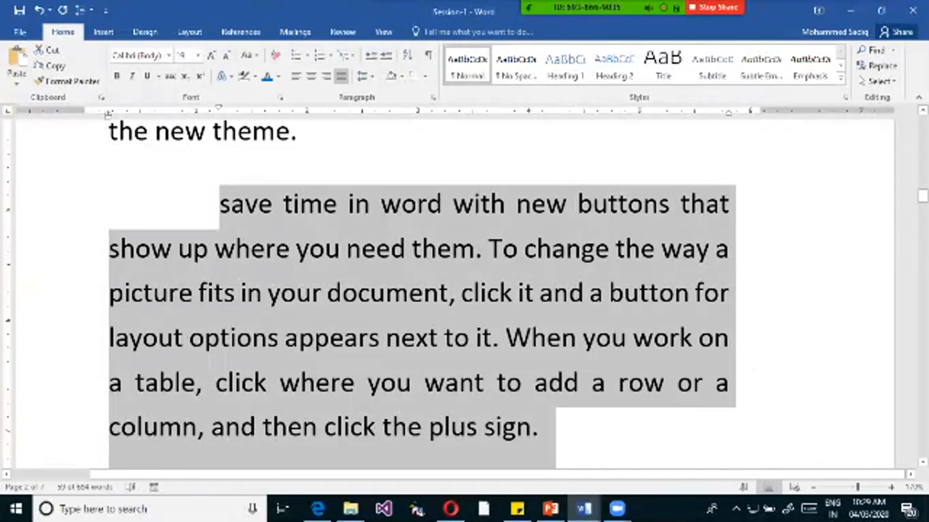
pyautogui.hotkey('shift', 'F3')
pyautogui.hotkey('shift', 'F3')
pyautogui.hotkey('shift', 'F3')
pyautogui.hotkey('shift', 'F3')
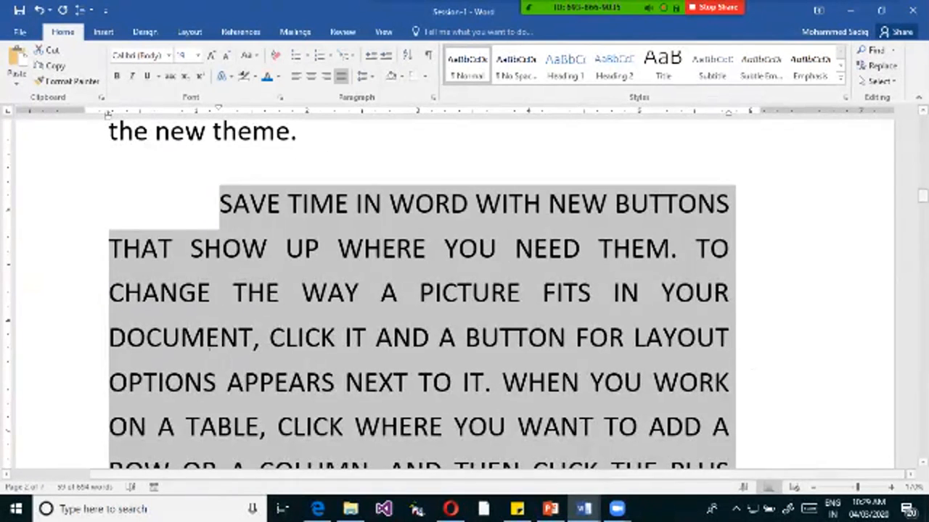
pyautogui.hotkey('shift', 'F3')
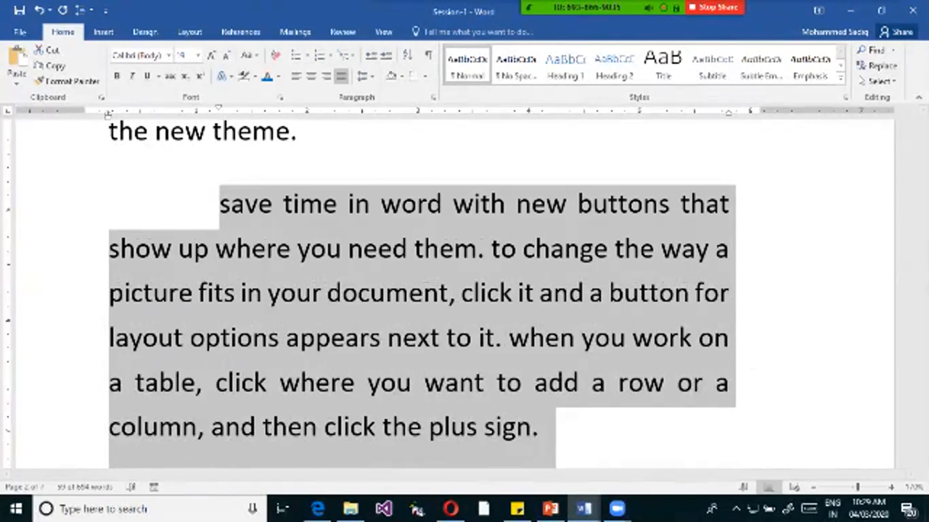
pyautogui.hotkey('shift', 'F3')
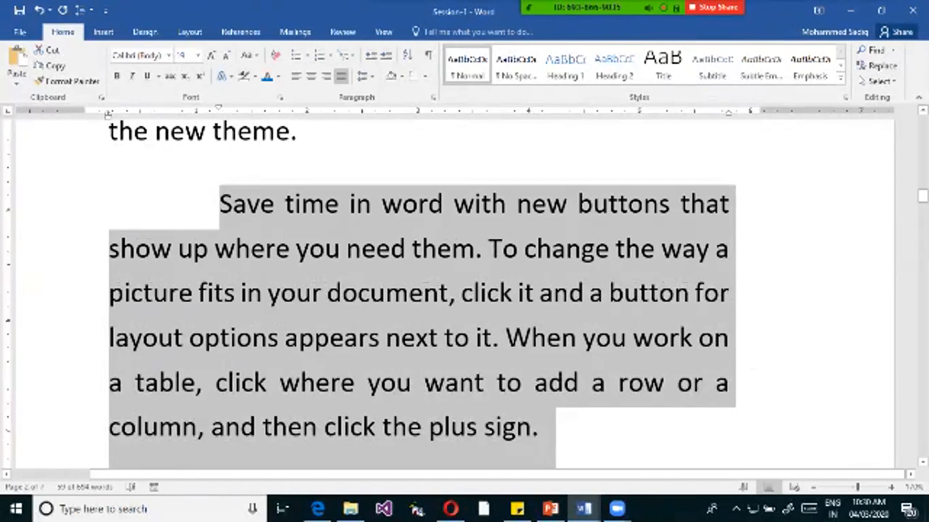
# Add a new line reading "Shift+F3" below the "Save time in word" paragraph.
pyautogui.click(571, 420)
pyautogui.press('Return')
pyautogui.write('Sh')
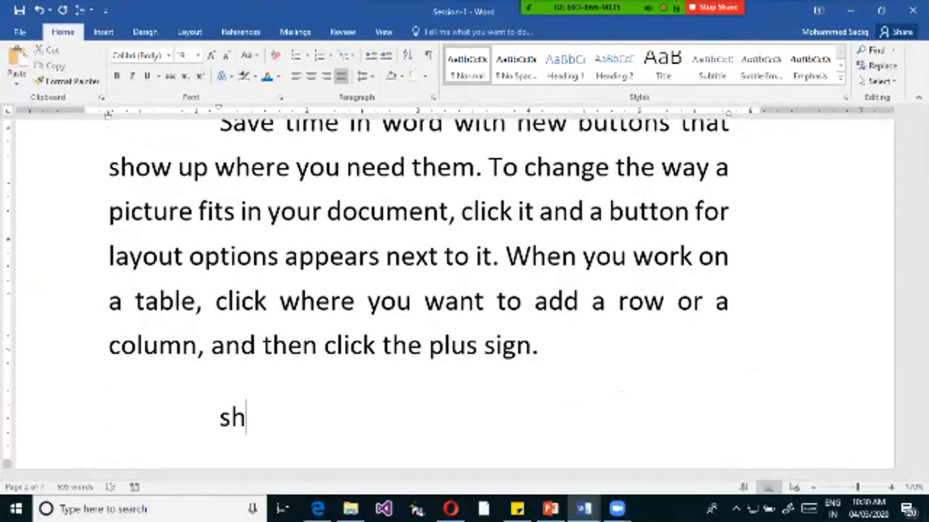
pyautogui.write('ift+')
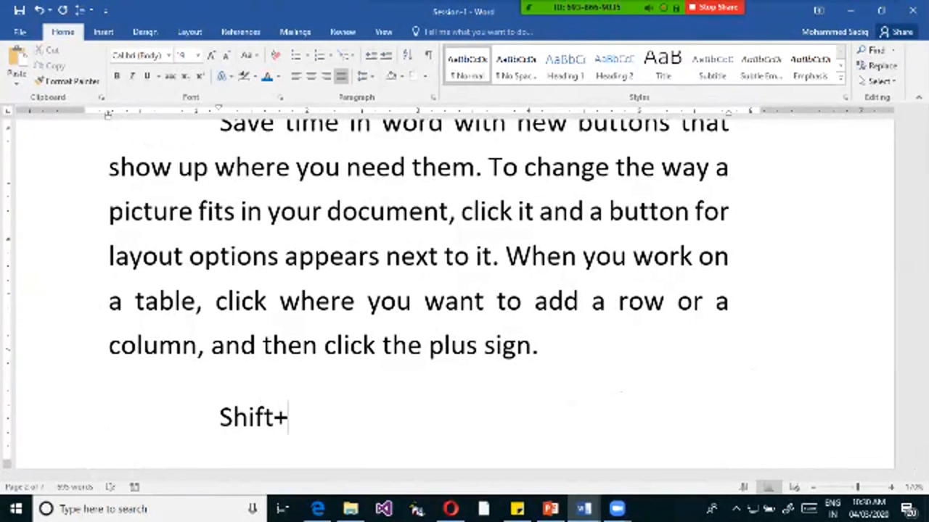
pyautogui.write('f3')
pyautogui.press('BackSpace')
pyautogui.press('BackSpace')
pyautogui.write('F3')
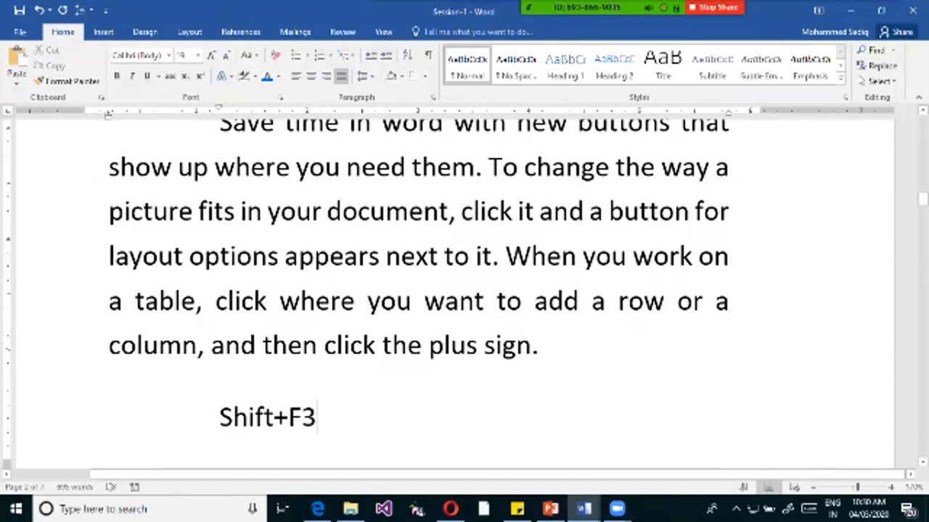
# Highlight the "Shift+F3" line in yellow.
pyautogui.hotkey('shift', 'Home')
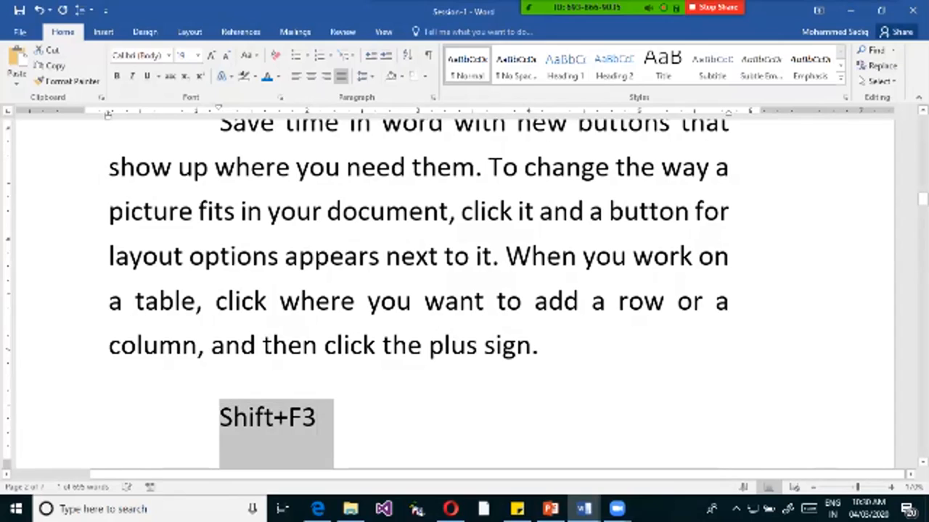
pyautogui.click(255, 76)
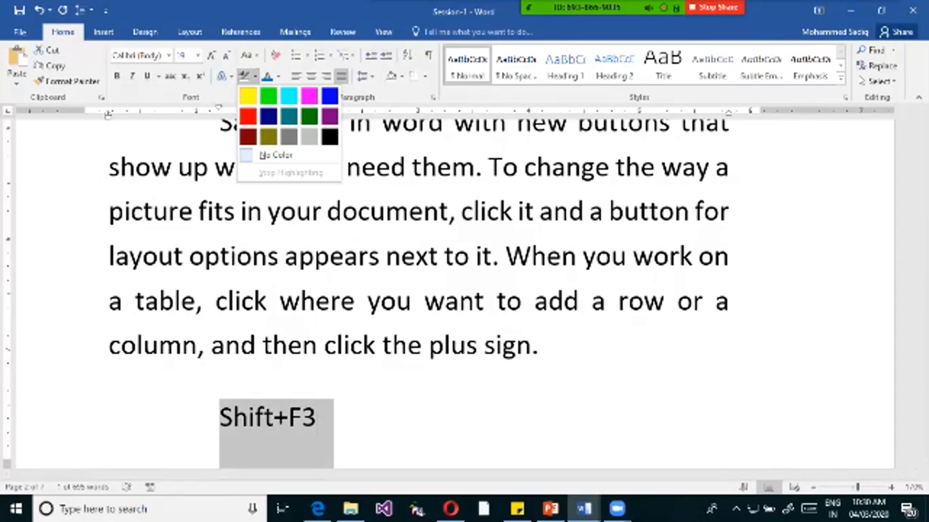
pyautogui.click(249, 95)
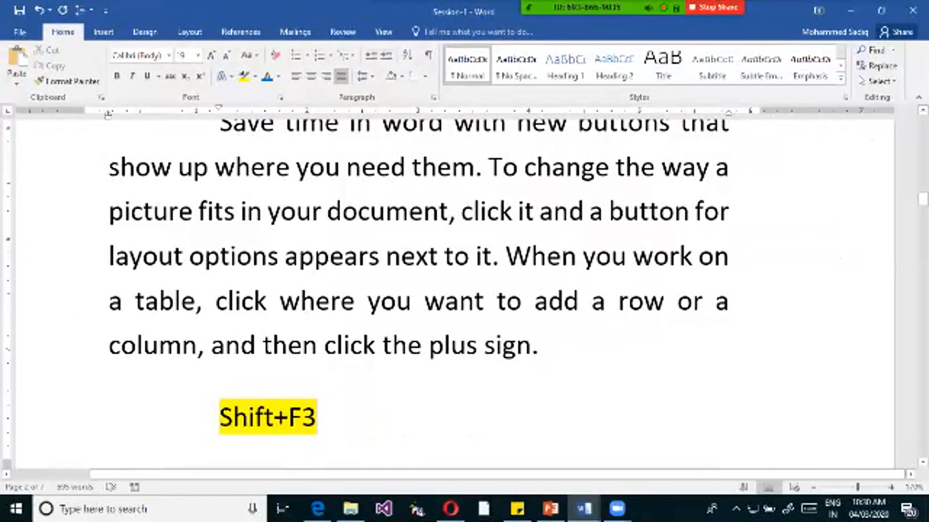
# Cycle the letter case of the "Kenpro Learning" heading on the first page, ending with each word capitalized.
pyautogui.scroll(3, 464, 290)
pyautogui.scroll(15, 464, 290)
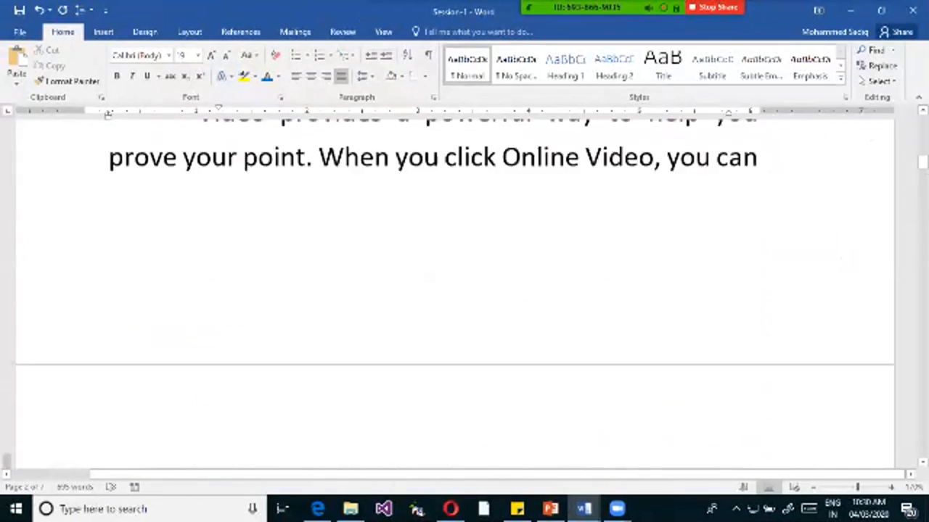
pyautogui.scroll(2, 464, 290)
pyautogui.moveTo(641, 364); pyautogui.dragTo(216, 364)
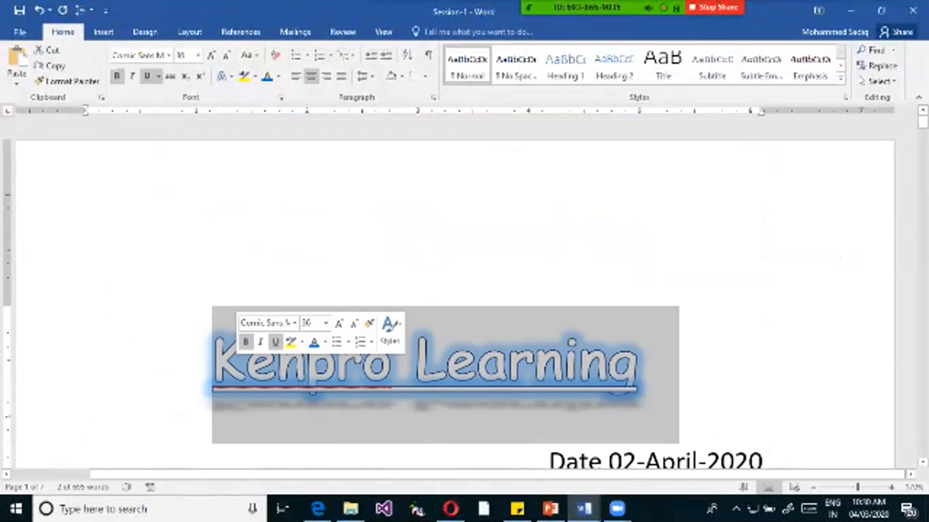
pyautogui.hotkey('shift', 'F3')
pyautogui.hotkey('shift', 'F3')
pyautogui.hotkey('shift', 'F3')
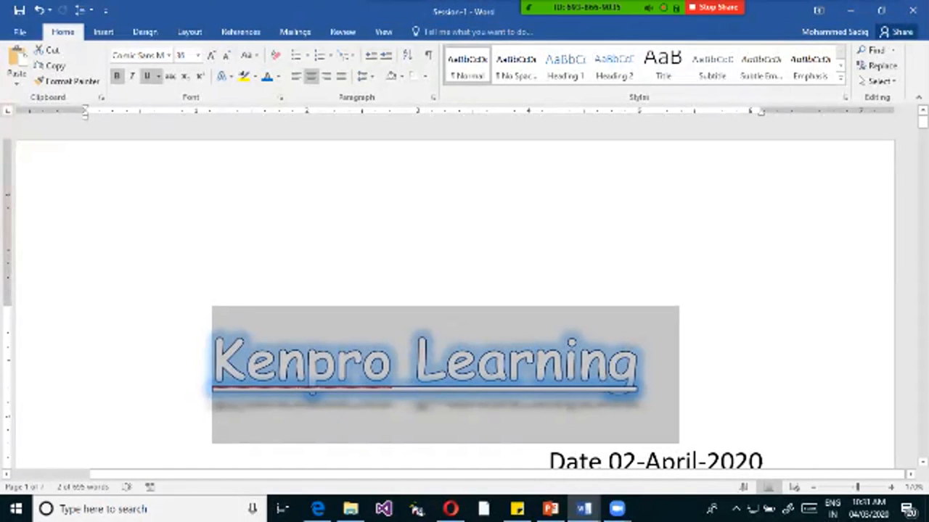
# Add a new line reading "H2O" below the paragraph ending "video that best fits your document.".
pyautogui.scroll(-10, 464, 290)
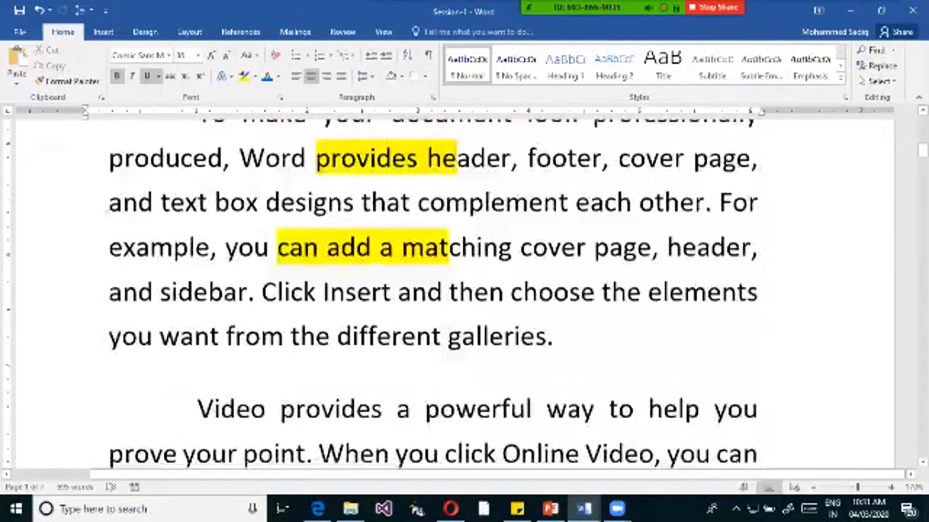
pyautogui.scroll(-5, 464, 290)
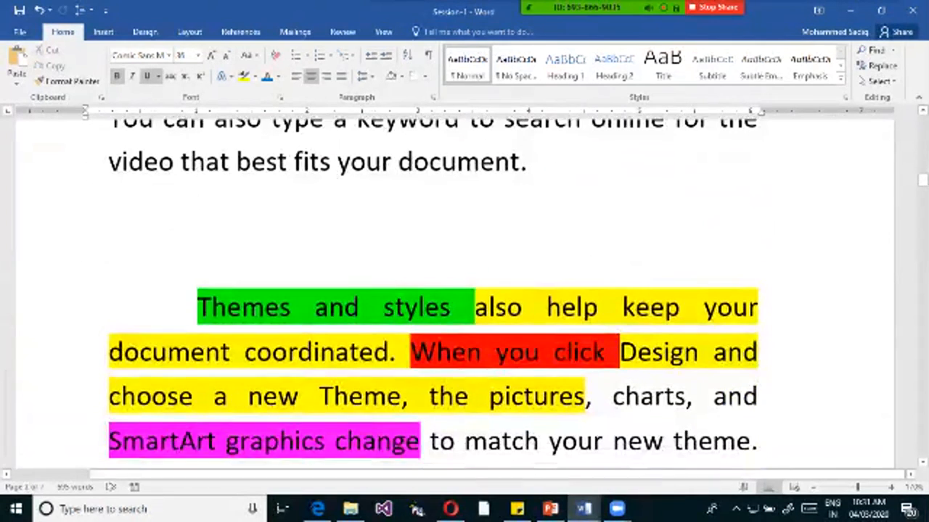
pyautogui.scroll(2, 464, 290)
pyautogui.click(529, 273)
pyautogui.press('Return')
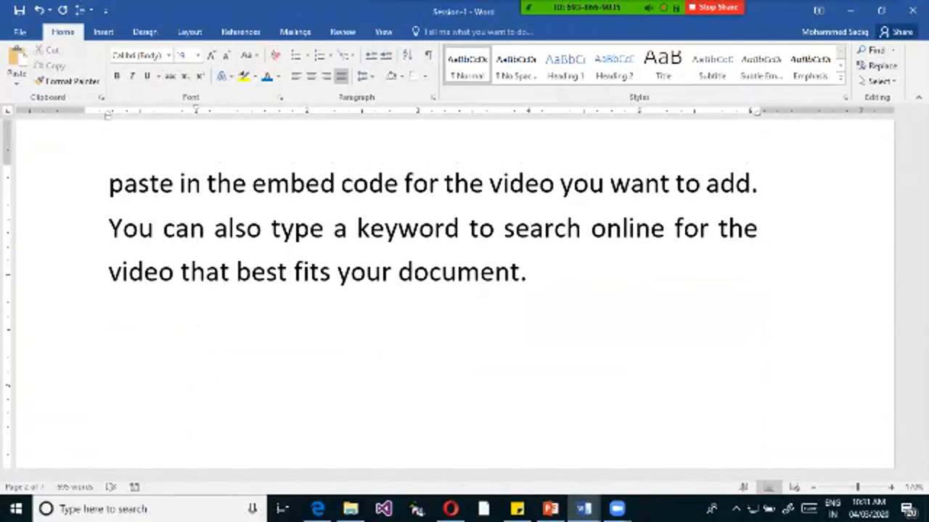
pyautogui.scroll(1, 465, 290)
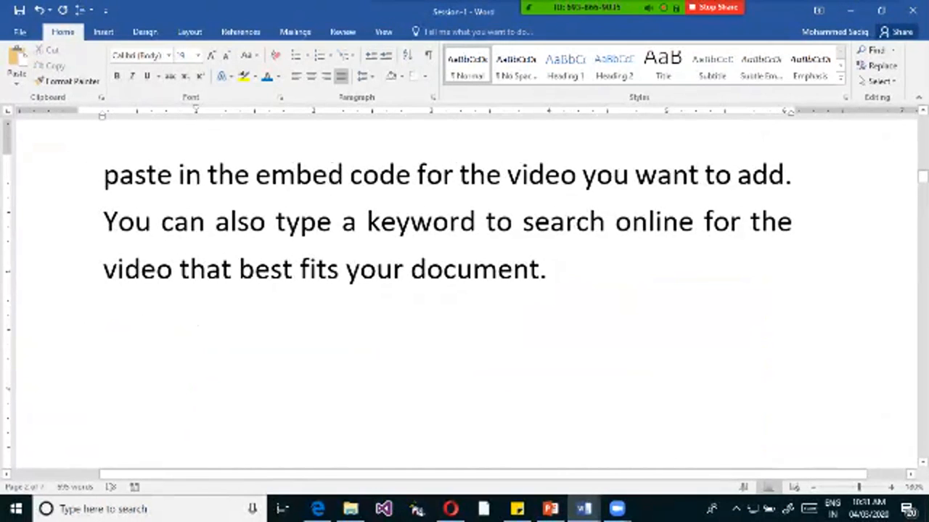
pyautogui.write('H2')
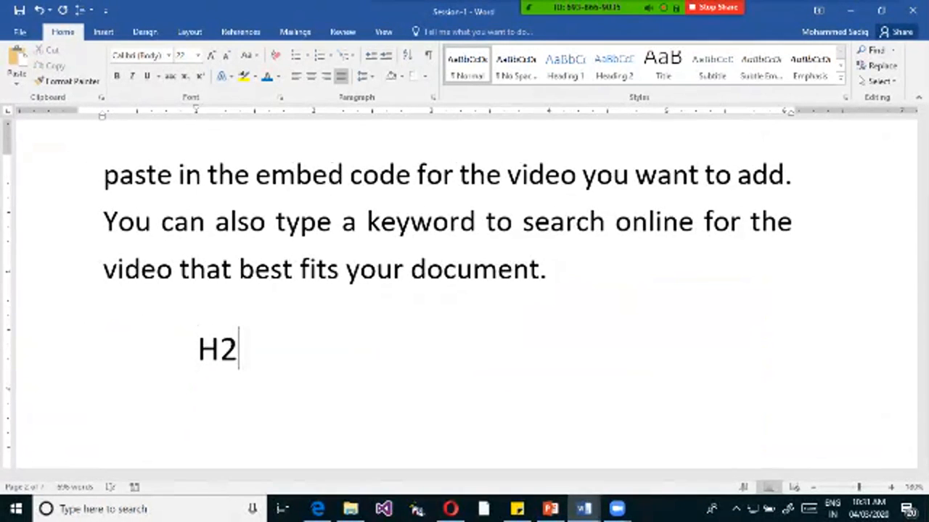
pyautogui.write('o')
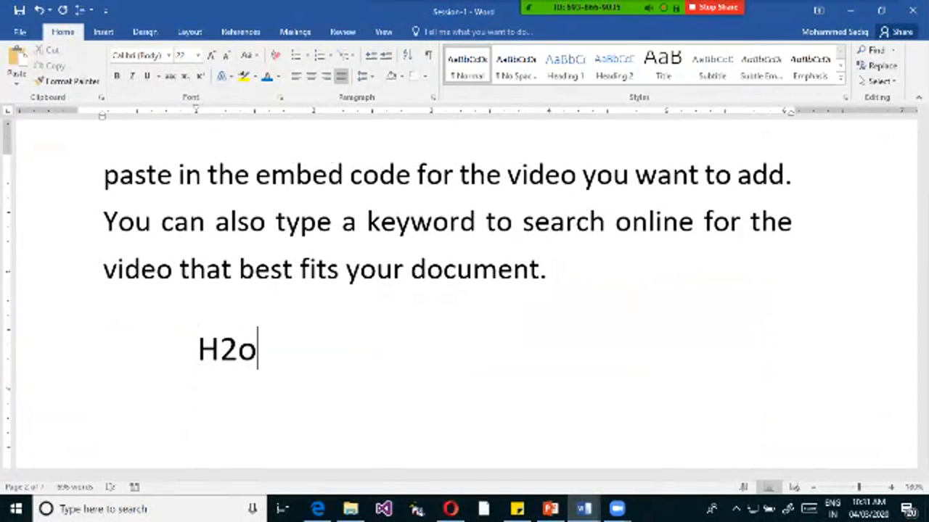
pyautogui.press('BackSpace')
pyautogui.write('O')
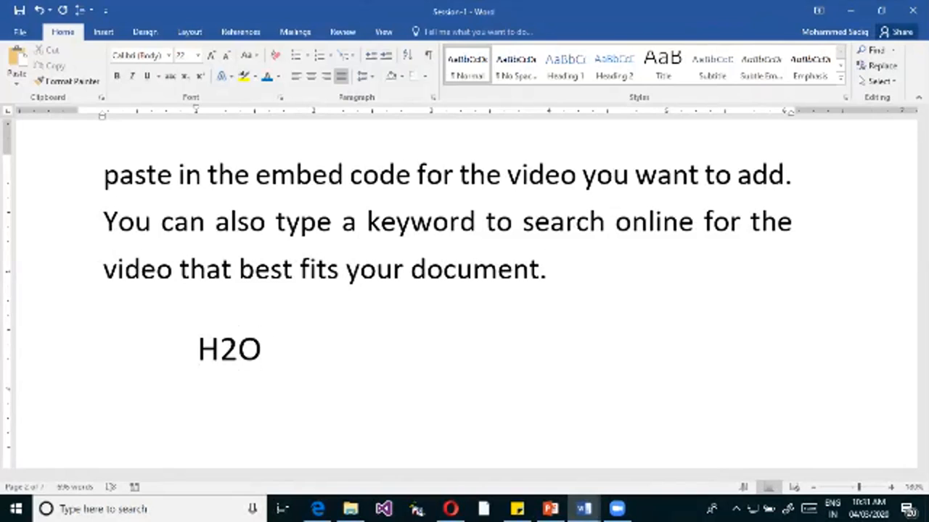
# Format the 2 in "H2O" as subscript.
pyautogui.press('Left')
pyautogui.hotkey('shift', 'Left')
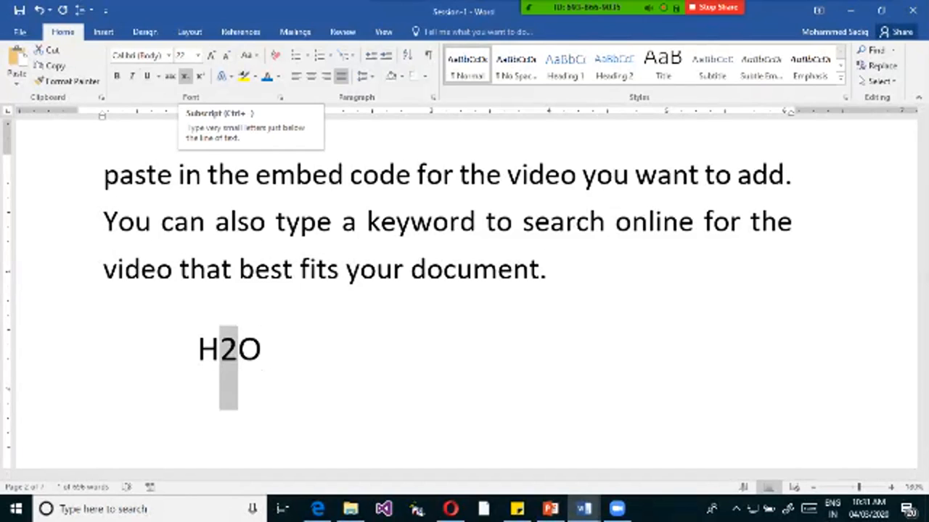
pyautogui.click(185, 76)
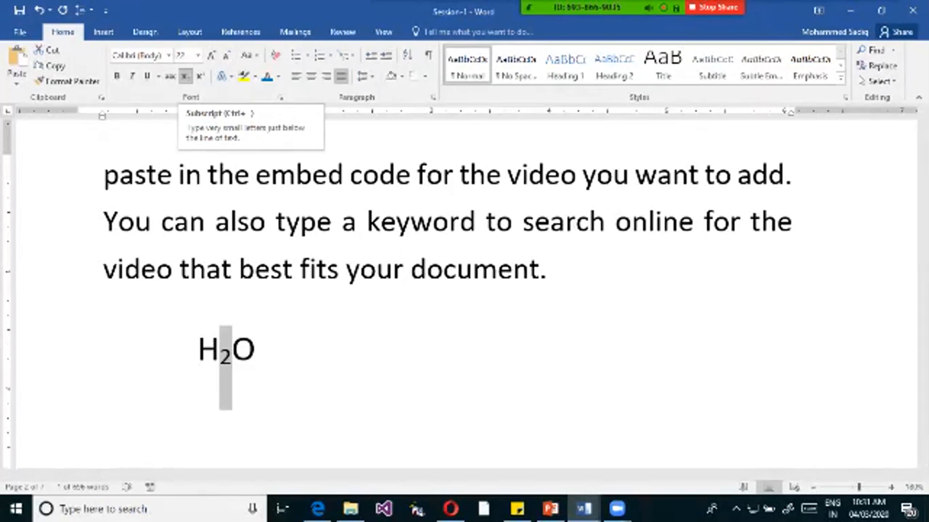
pyautogui.click(257, 350)
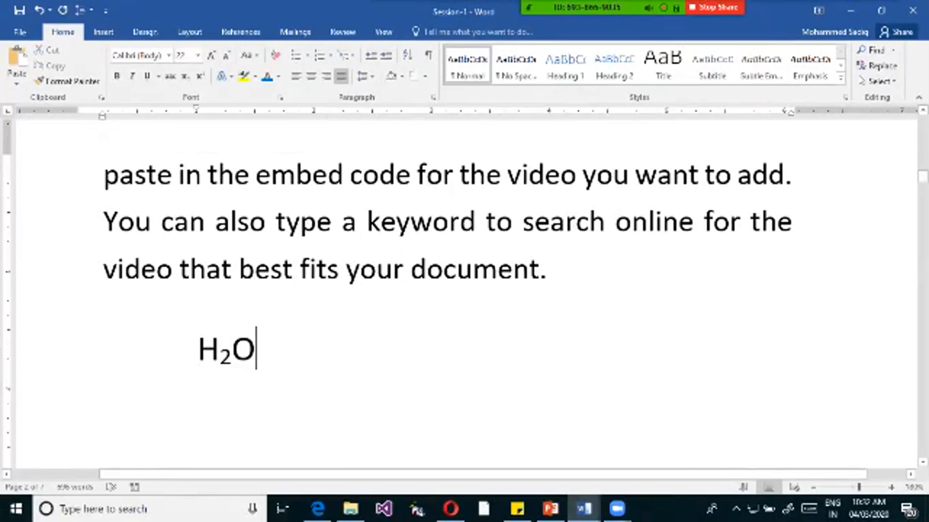
# Enter the equation "X2 +Y2= Z" on a new line below the H2O formula.
pyautogui.press('Return')
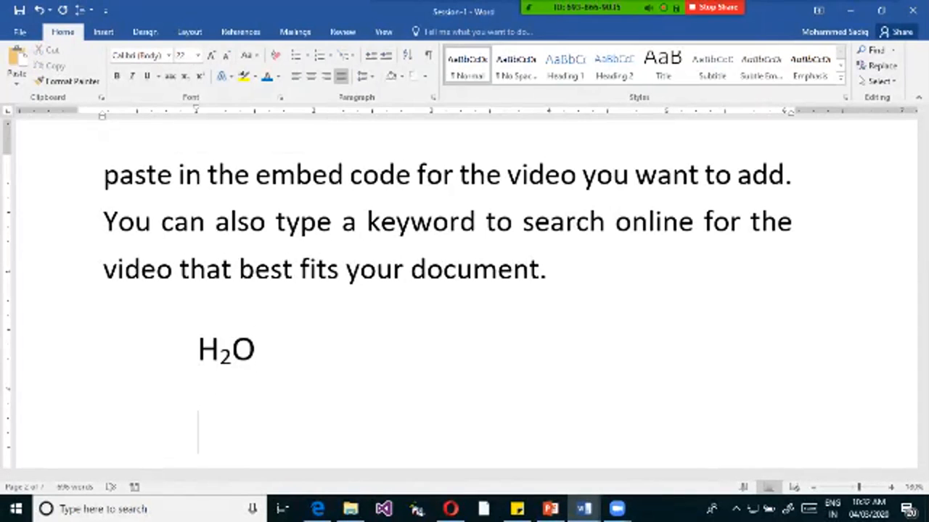
pyautogui.write('x')
pyautogui.press('BackSpace')
pyautogui.write('X2')
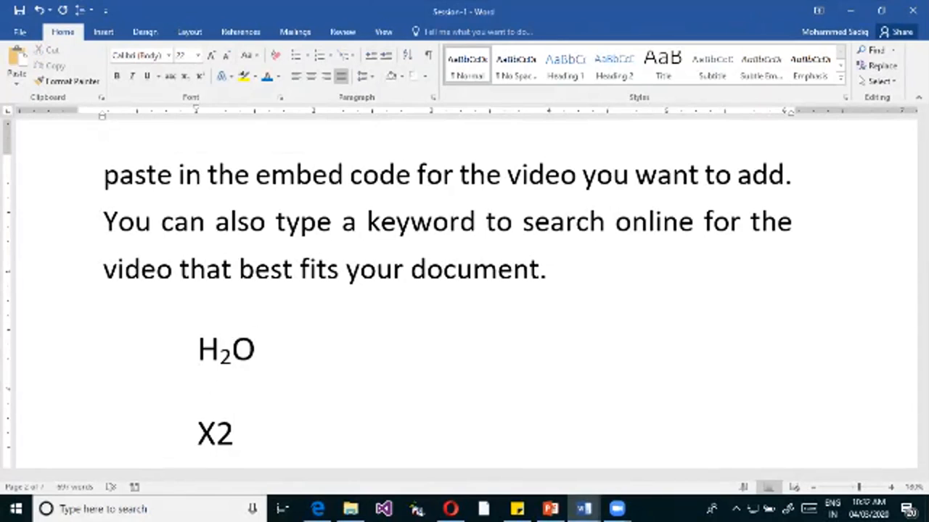
pyautogui.write(' +y2')
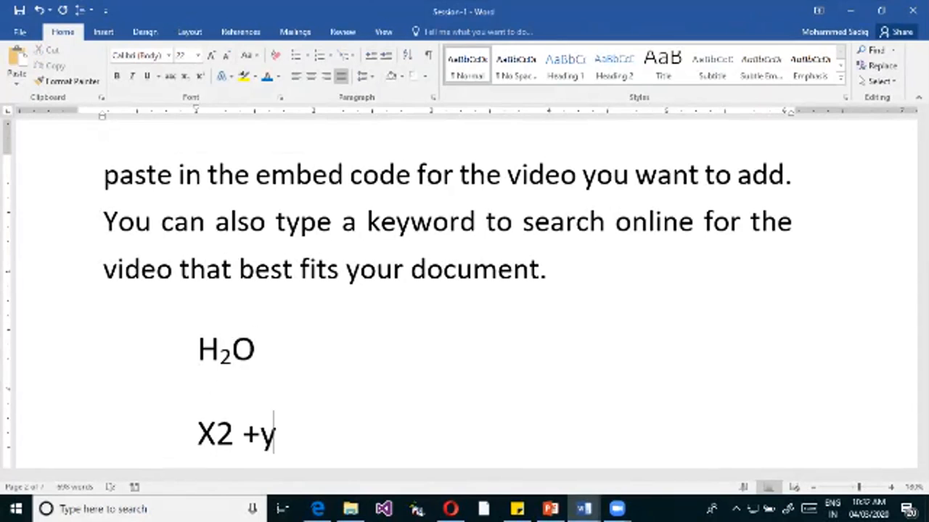
pyautogui.press('BackSpace')
pyautogui.press('BackSpace')
pyautogui.write('Y2')
pyautogui.write('-')
pyautogui.press('BackSpace')
pyautogui.write('= Z')
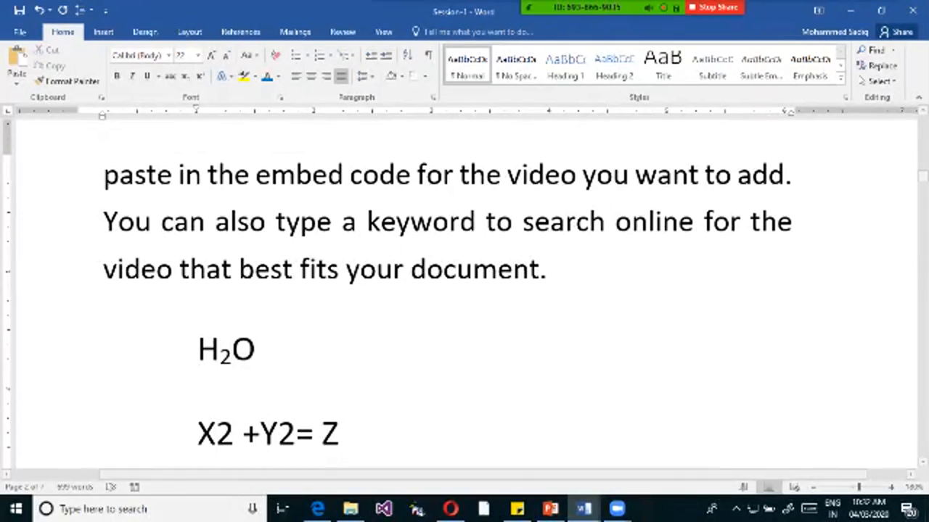
# Format both 2s in the equation "X2 +Y2= Z" as superscript.
pyautogui.moveTo(216, 434); pyautogui.dragTo(295, 433)
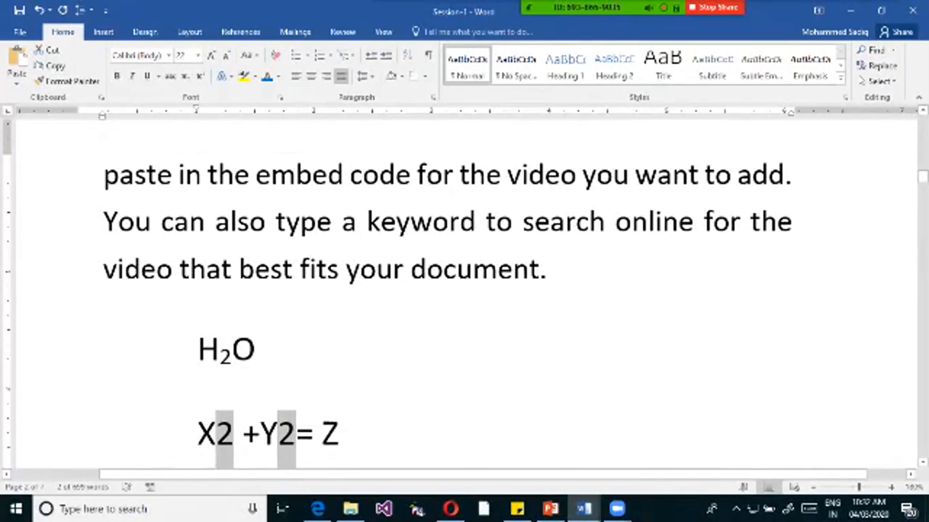
pyautogui.click(233, 435)
pyautogui.moveTo(216, 435); pyautogui.dragTo(233, 435)
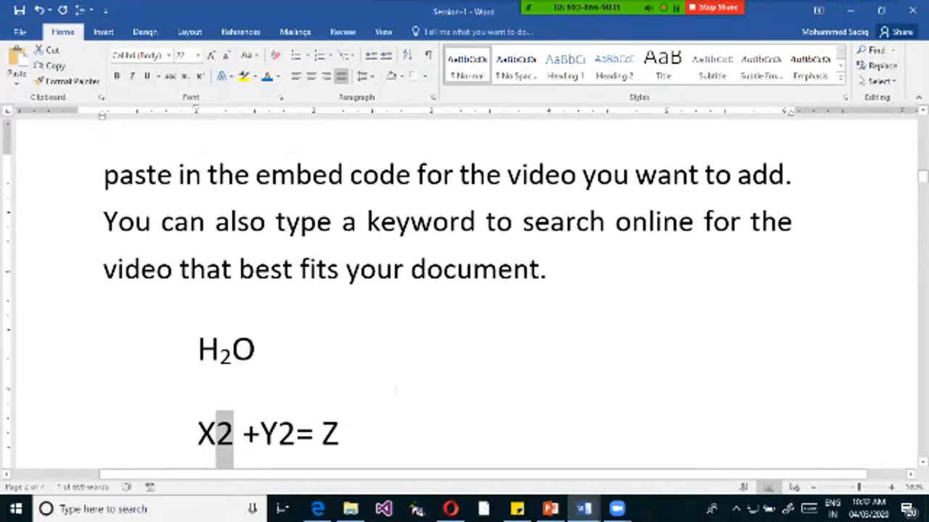
pyautogui.moveTo(279, 435); pyautogui.dragTo(295, 435)
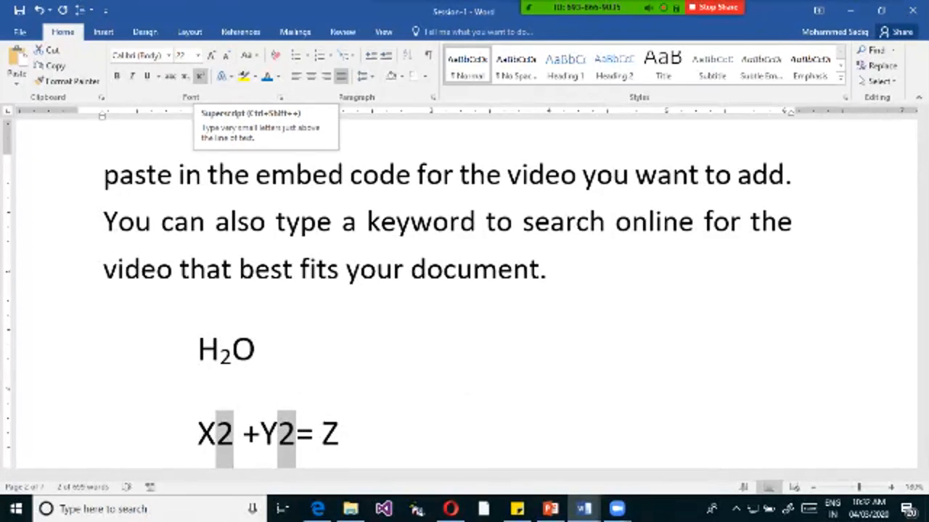
pyautogui.click(200, 76)
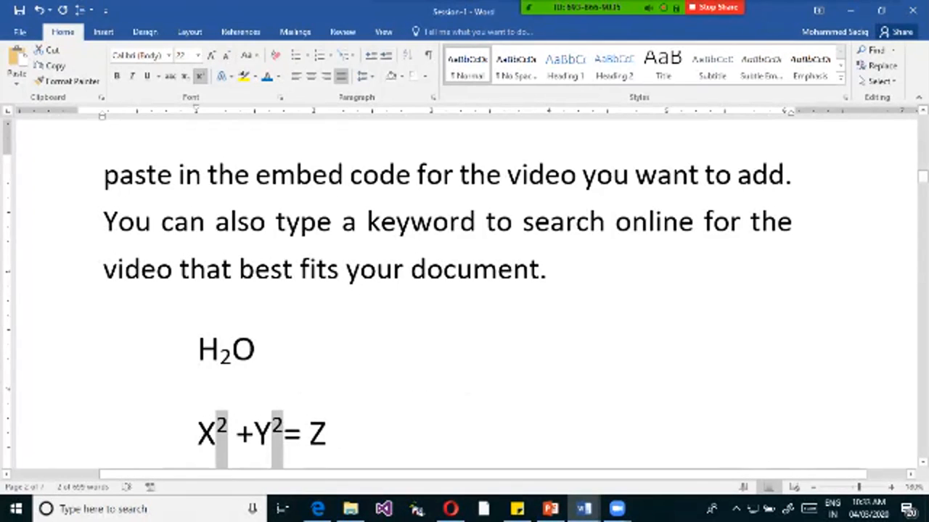
pyautogui.moveTo(331, 437); pyautogui.dragTo(116, 435)
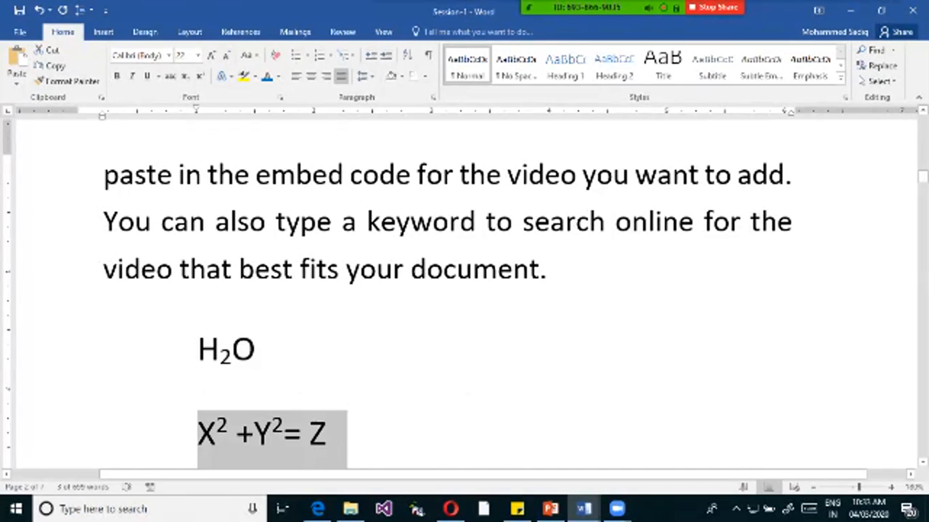
pyautogui.click(331, 437)
pyautogui.moveTo(331, 437); pyautogui.dragTo(190, 437)
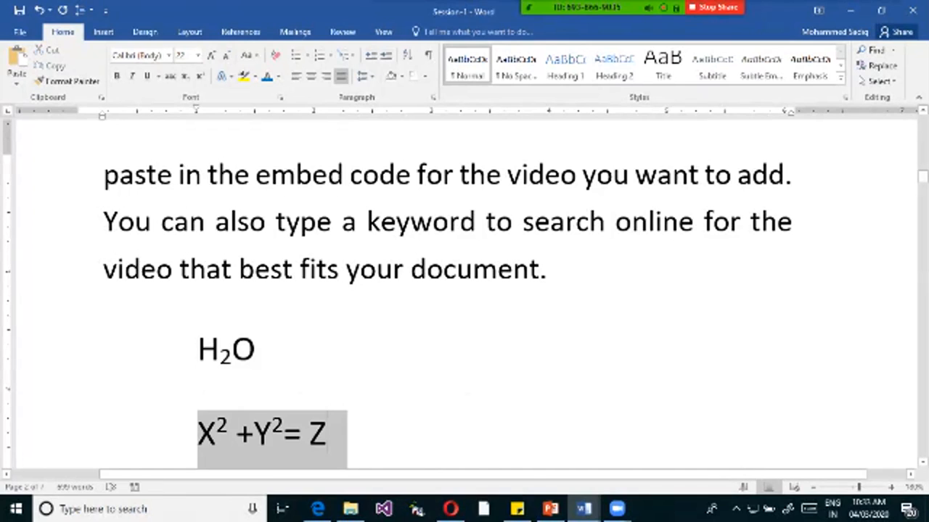
pyautogui.moveTo(583, 7)
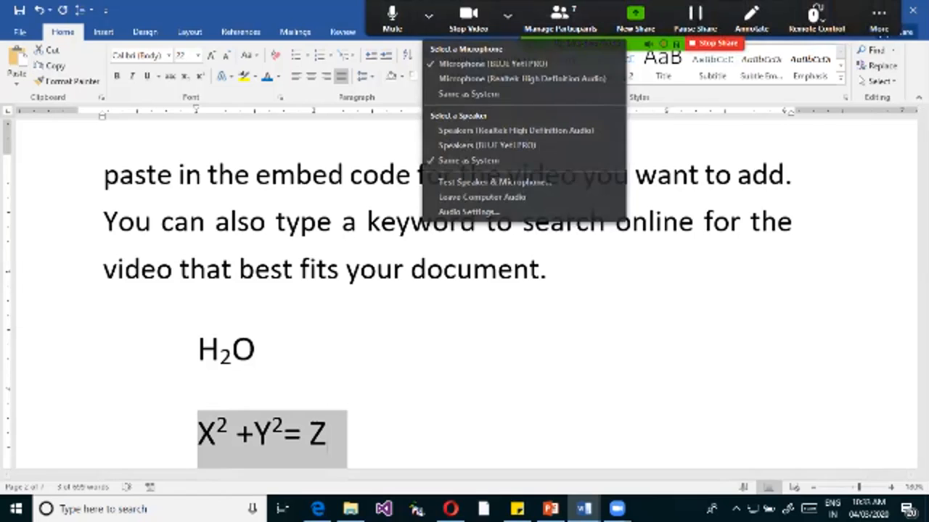
pyautogui.click(428, 15)
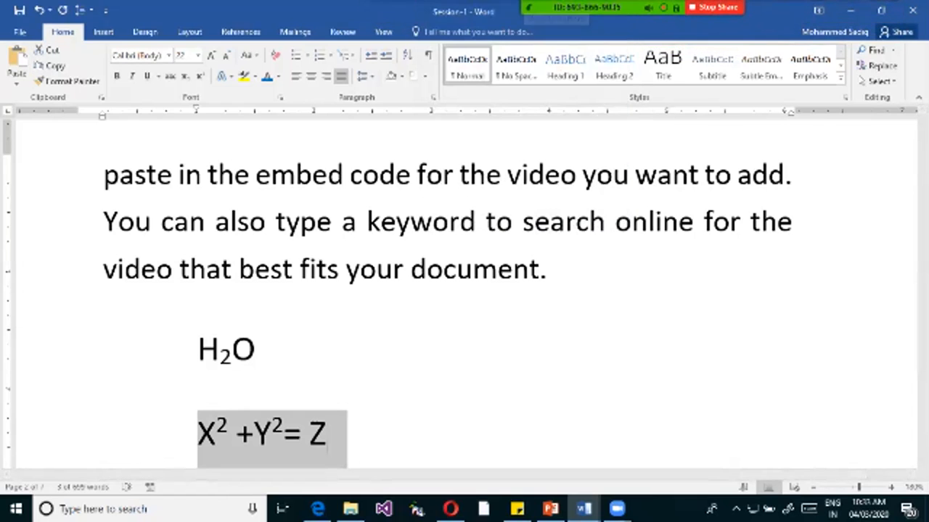
pyautogui.click(428, 14)
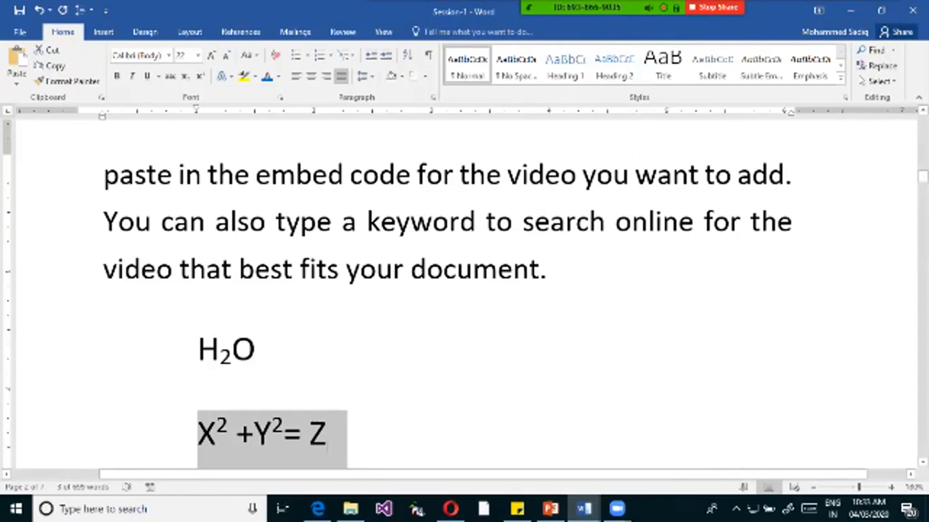
# Add the ordinals "1st" and "3rd" on separate new lines below the equation, with automatically superscripted suffixes.
pyautogui.click(328, 435)
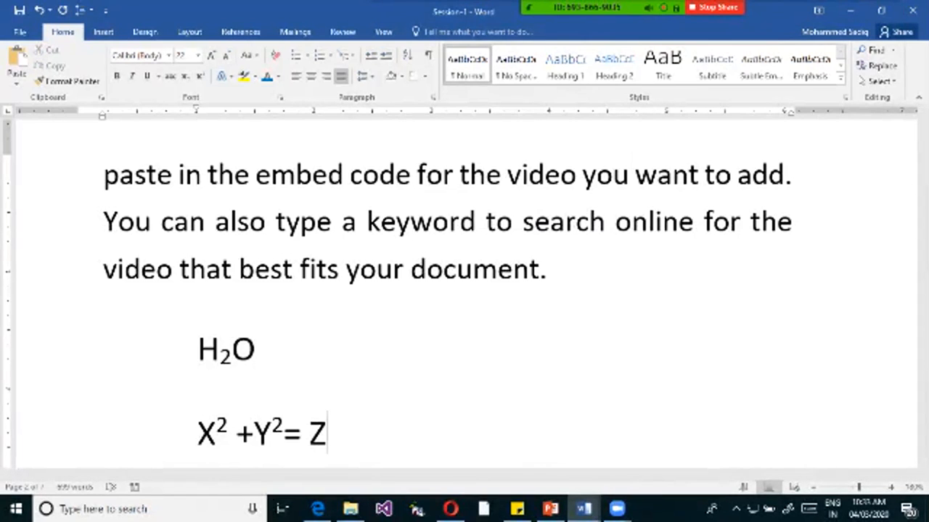
pyautogui.press('Return')
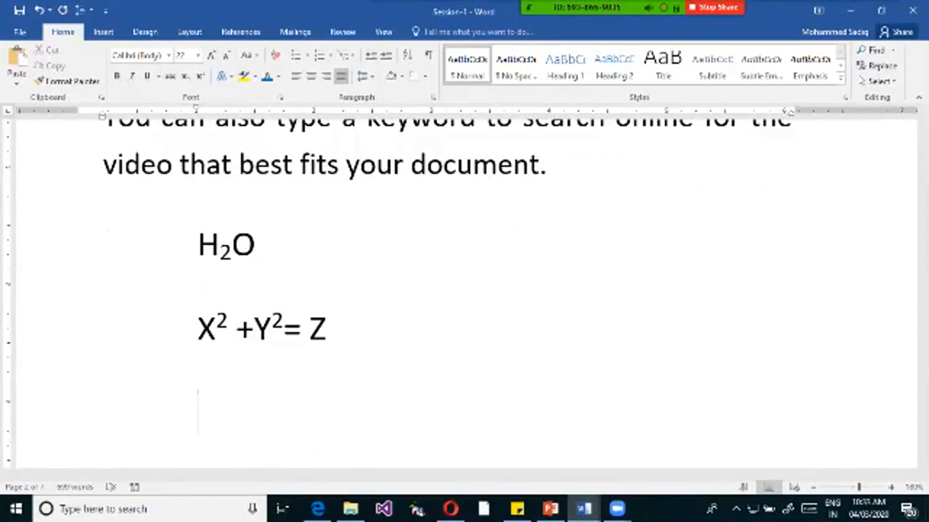
pyautogui.write('1st')
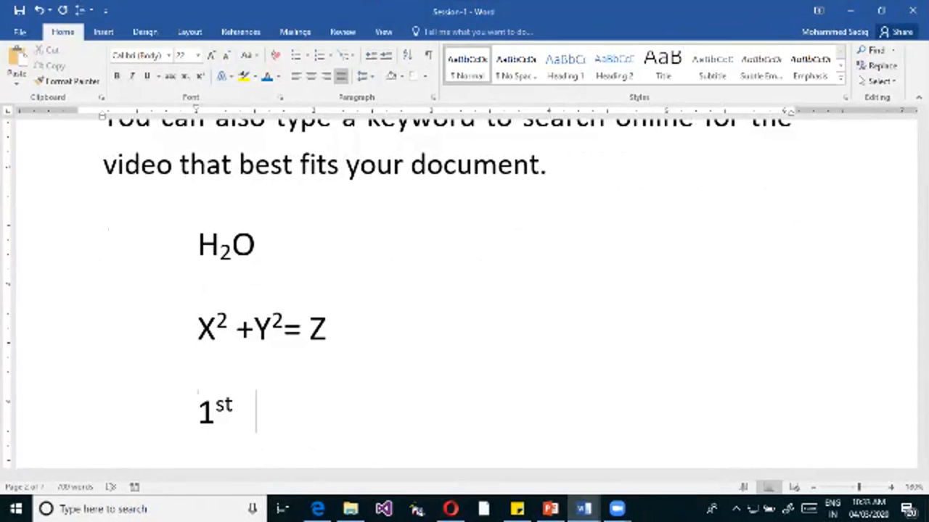
pyautogui.press('Return')
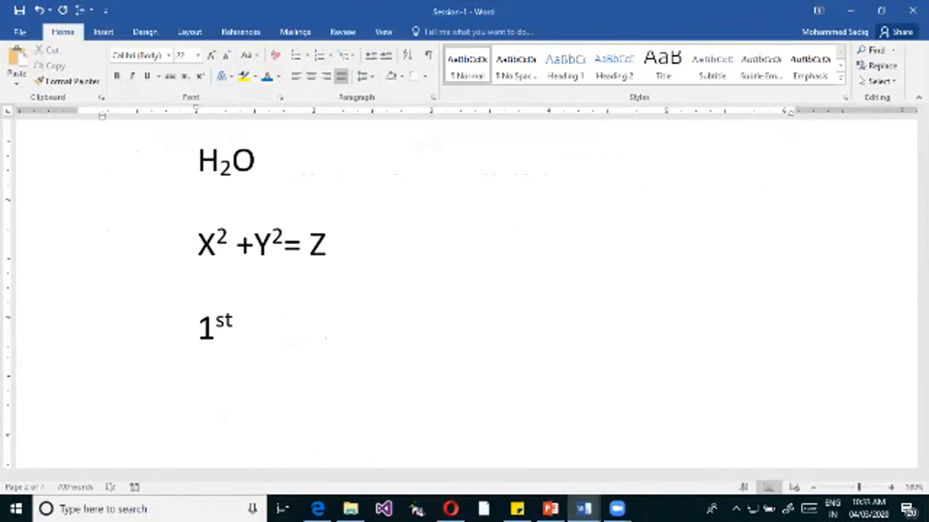
pyautogui.write('3r')
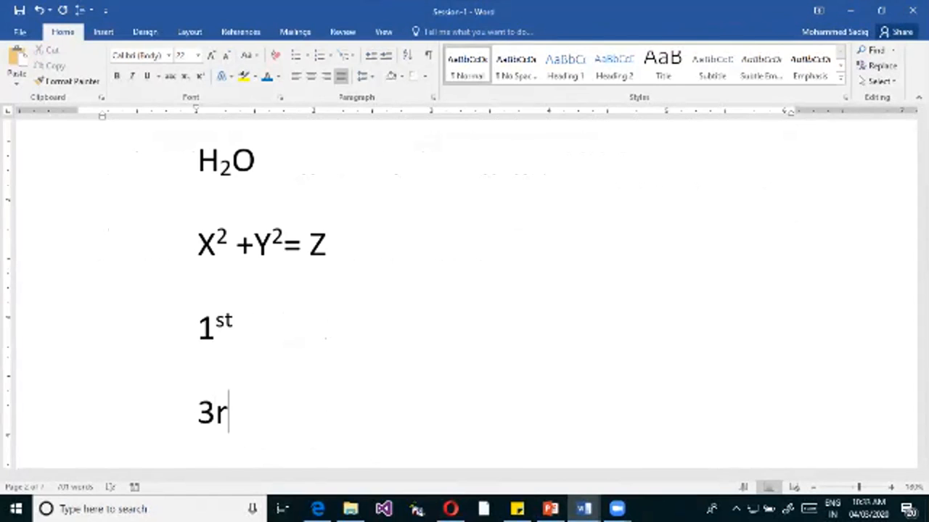
pyautogui.write('d')
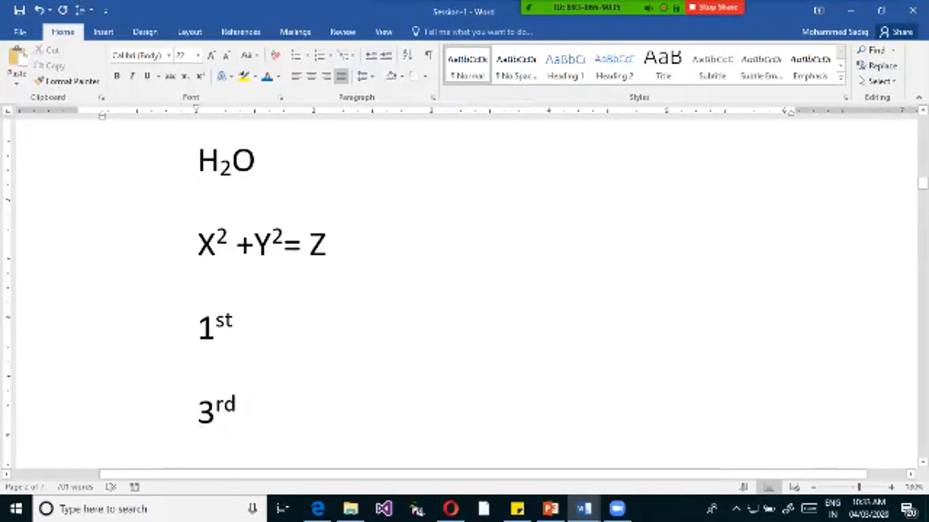
# Add the ordinal "100th" on a new line below "3rd".
pyautogui.hotkey('shift', 'Left')
pyautogui.hotkey('shift', 'Left')
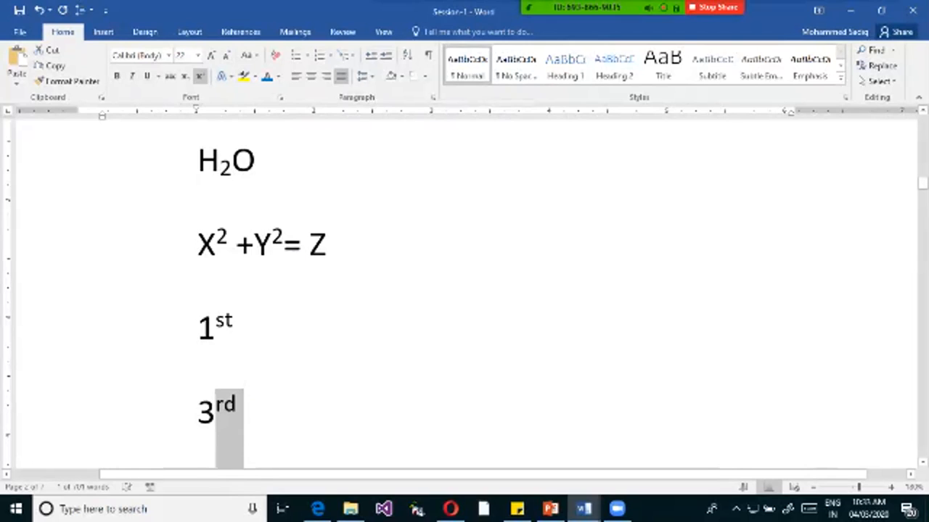
pyautogui.click(234, 323)
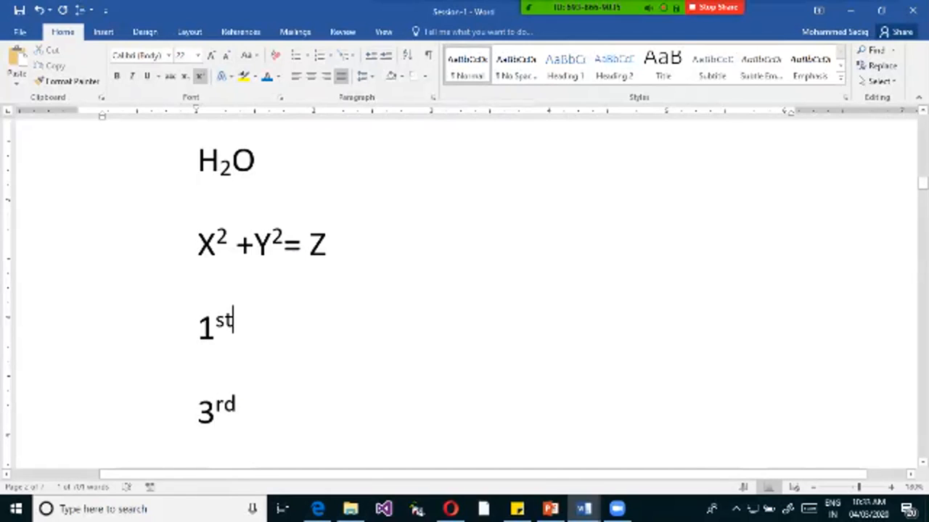
pyautogui.click(245, 412)
pyautogui.press('Return')
pyautogui.write('100th')
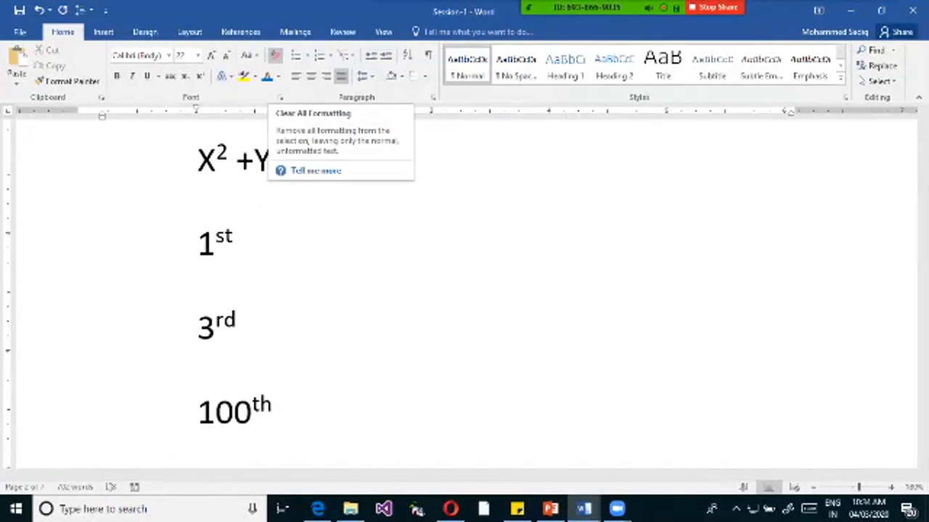
# Clear all formatting from the "Kenpro Learning" heading on the first page, and undo it.
pyautogui.click(256, 243)
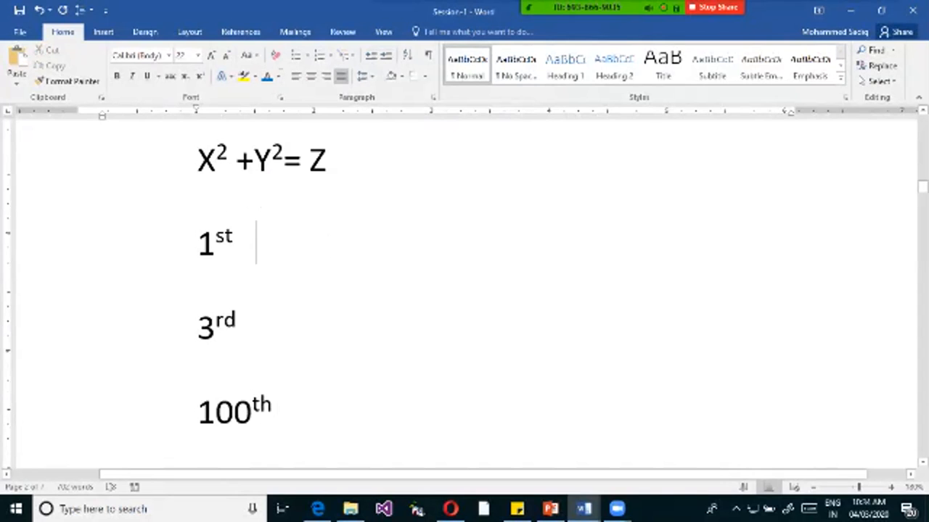
pyautogui.scroll(6, 257, 243)
pyautogui.scroll(10, 465, 290)
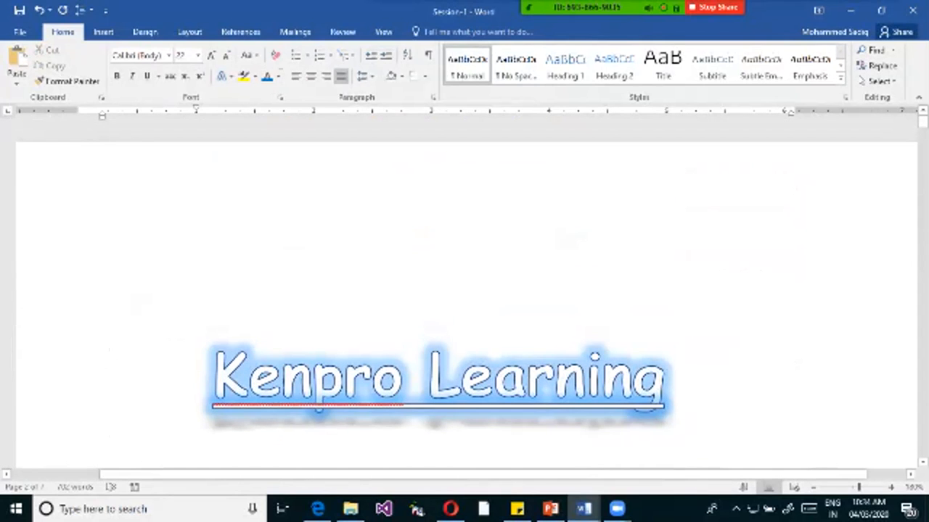
pyautogui.scroll(-1, 465, 290)
pyautogui.moveTo(214, 321); pyautogui.dragTo(663, 323)
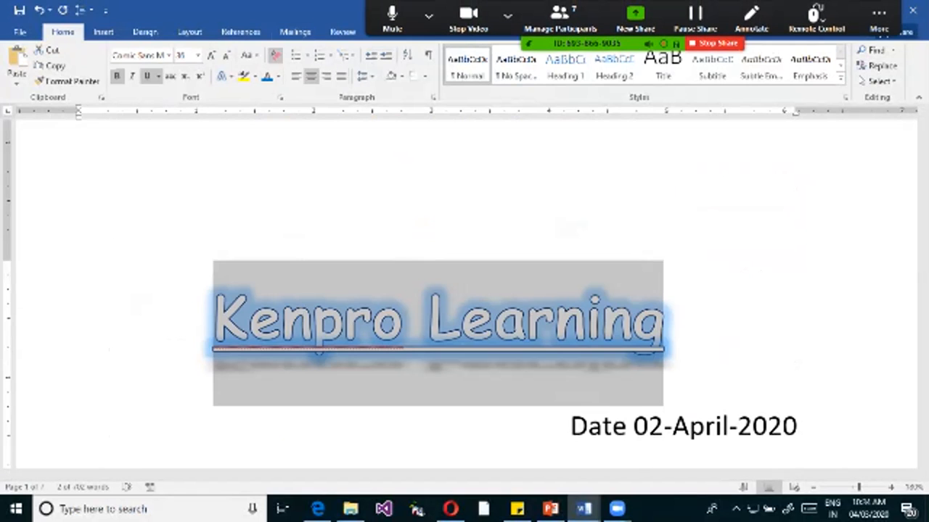
pyautogui.click(276, 55)
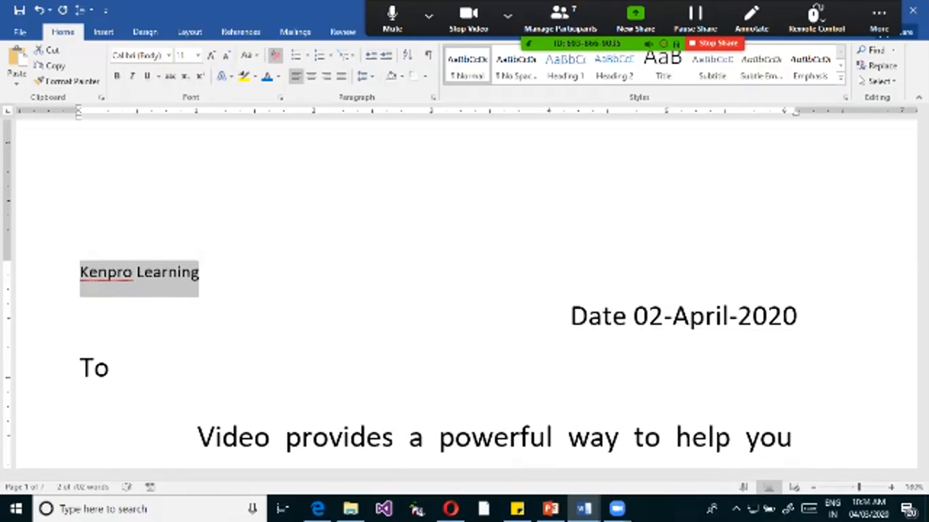
pyautogui.hotkey('ctrl', 'z')
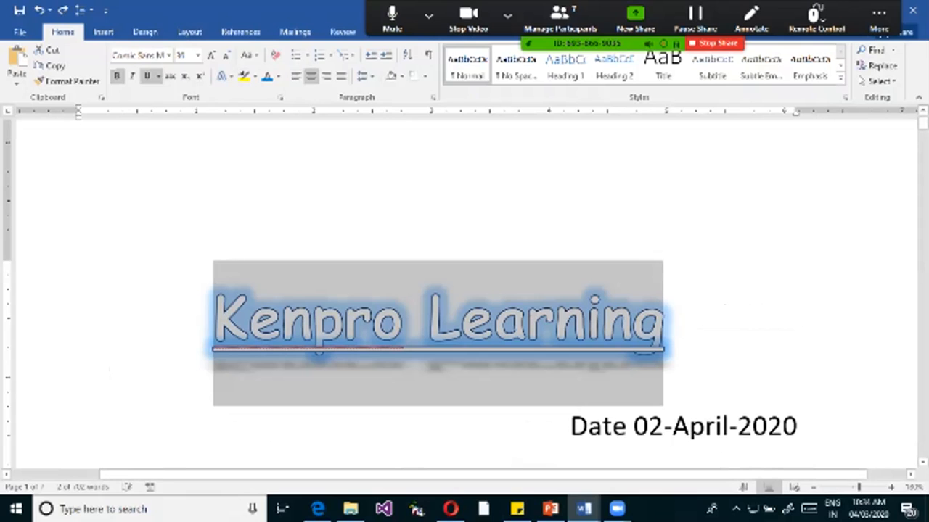
pyautogui.click(555, 319)
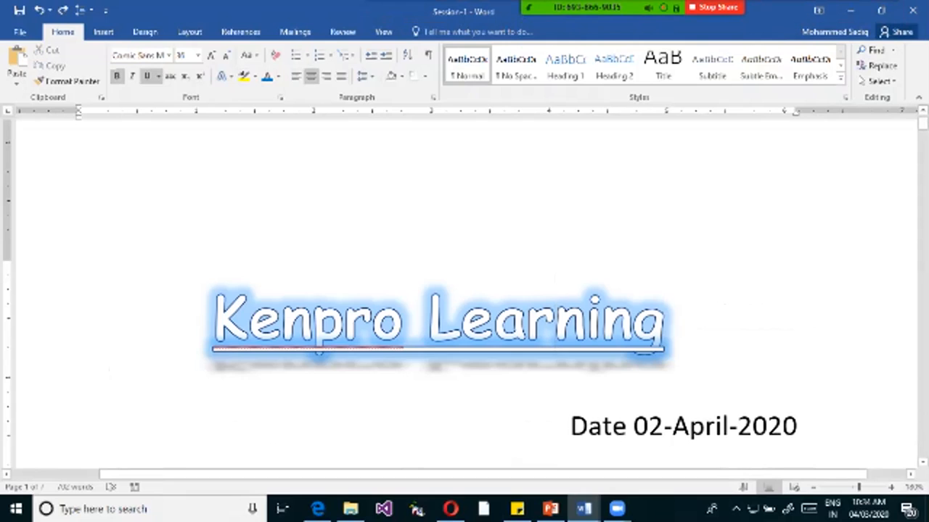
# Repeat Clear All Formatting on the entire "Kenpro Learning" heading paragraph, and restore its styling with Undo.
pyautogui.tripleClick(312, 320)
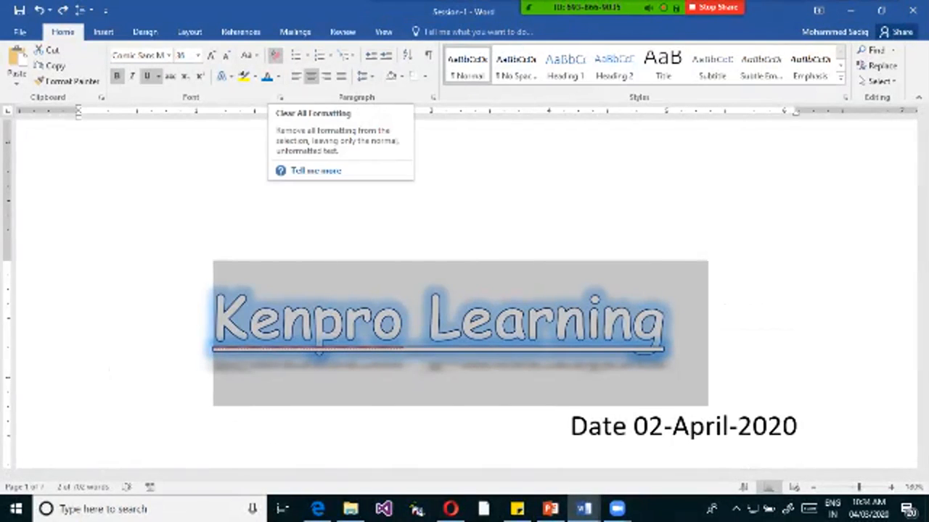
pyautogui.click(275, 56)
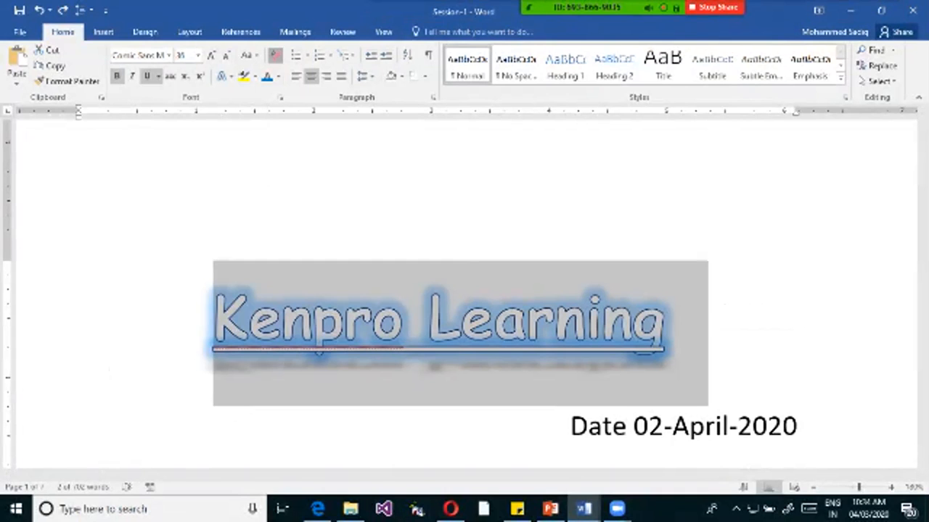
pyautogui.scroll(-5, 464, 291)
pyautogui.scroll(5, 465, 291)
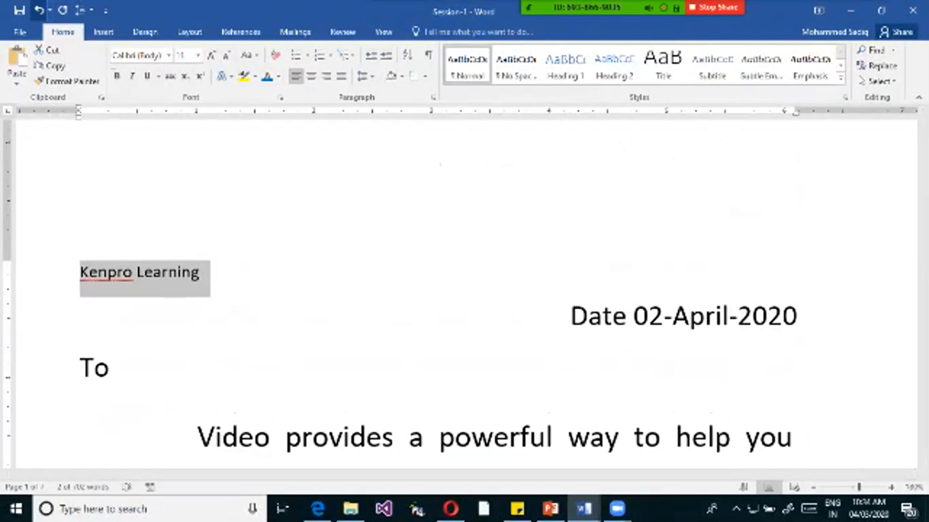
pyautogui.click(39, 10)
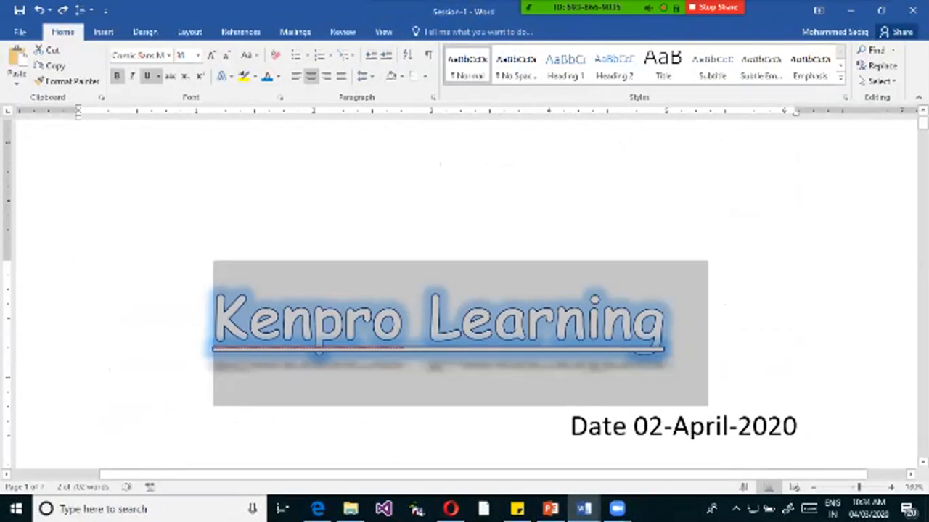
pyautogui.scroll(-3, 464, 290)
pyautogui.scroll(4, 464, 291)
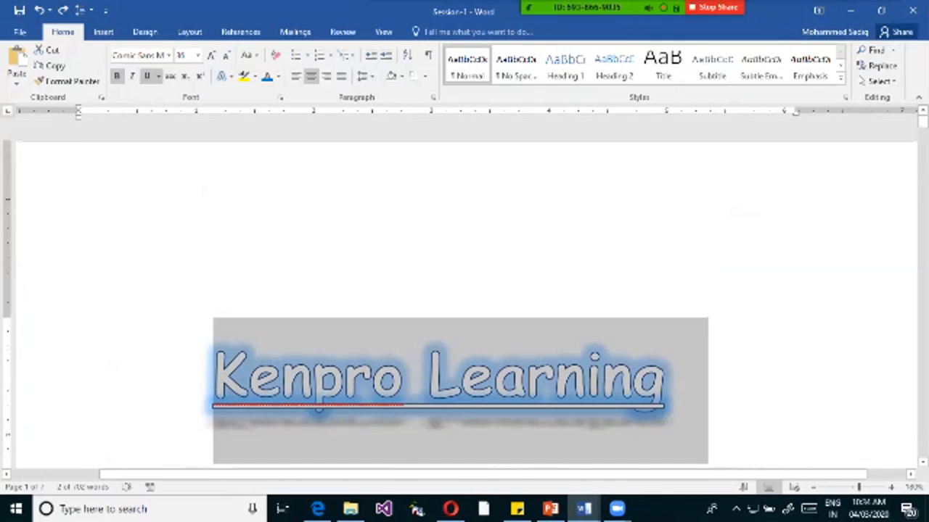
pyautogui.scroll(-3, 464, 290)
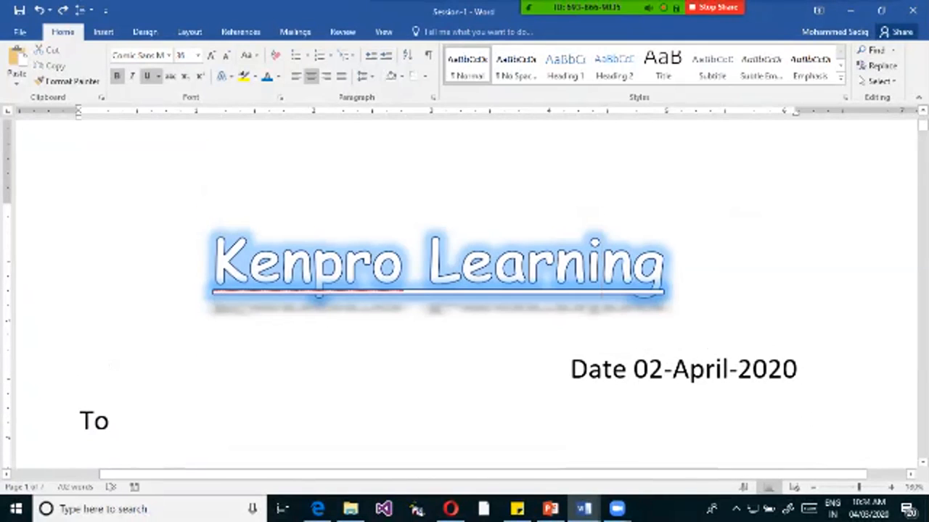
pyautogui.moveTo(664, 262); pyautogui.dragTo(209, 261)
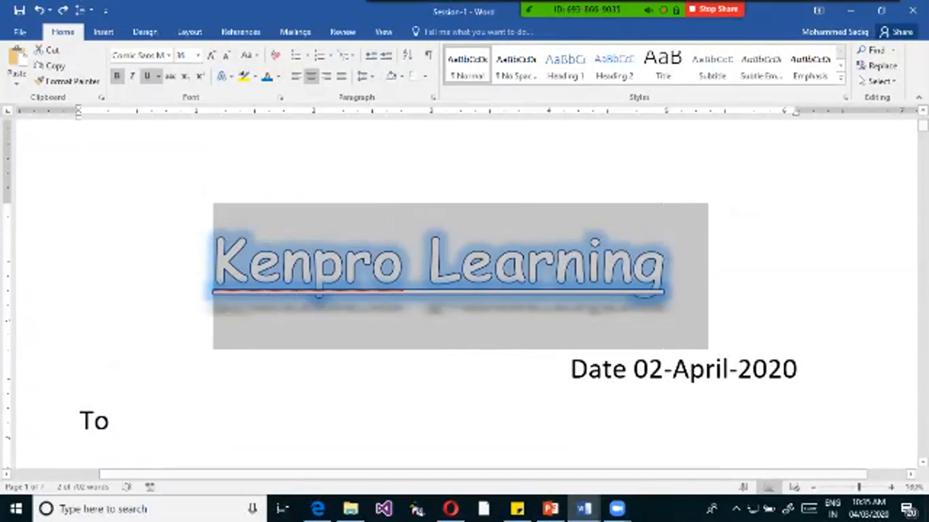
pyautogui.moveTo(676, 8)
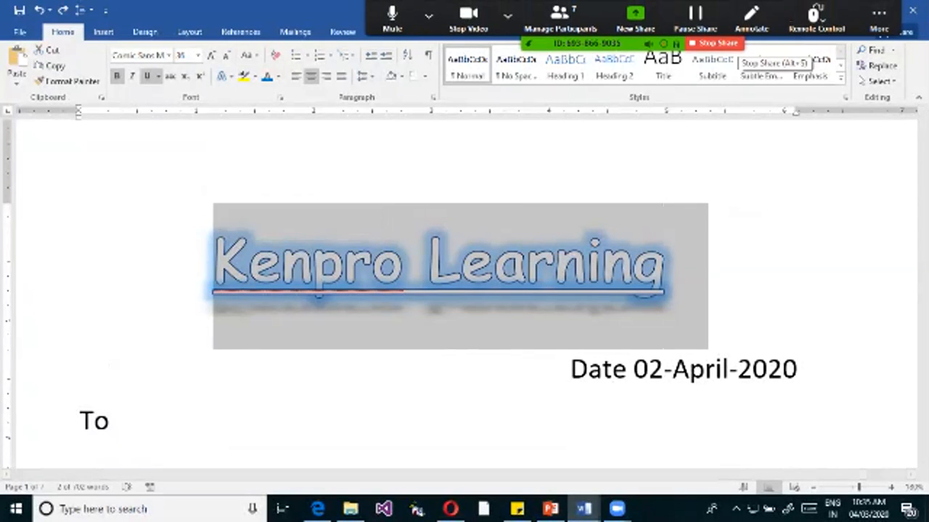
pyautogui.click(879, 18)
pyautogui.click(879, 19)
pyautogui.click(879, 18)
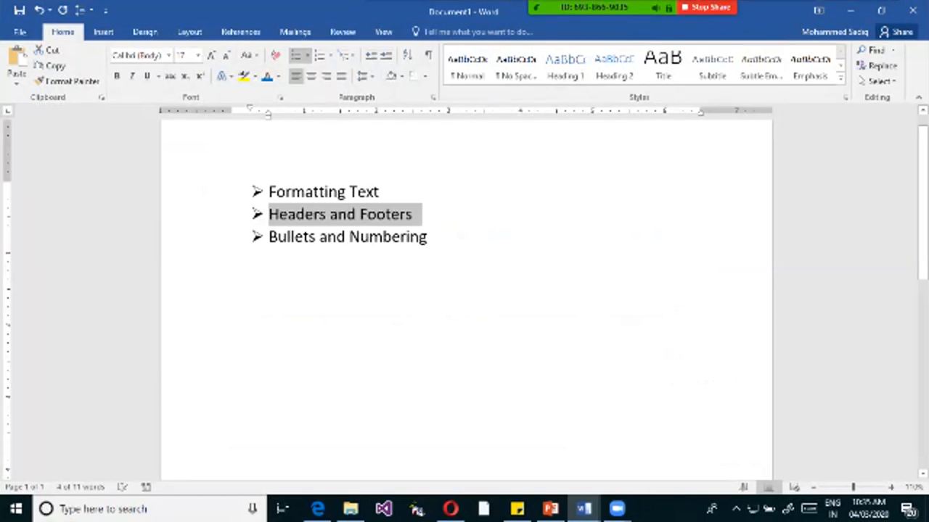
# Zoom in on the topic list in Document1 and draw a red rectangle around "Headers and Footers".
pyautogui.click(414, 215)
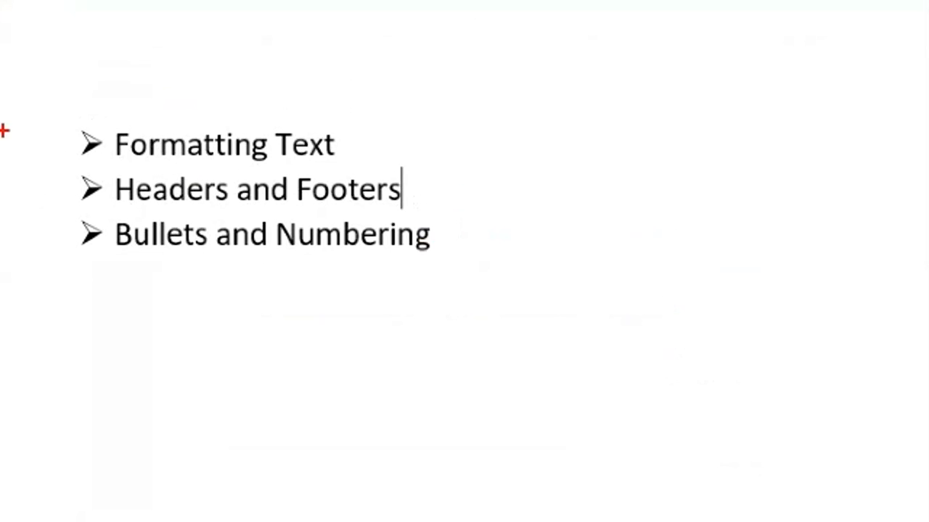
pyautogui.moveTo(113, 171)
pyautogui.mouseDown()
pyautogui.moveTo(251, 229)
pyautogui.moveTo(440, 211)
pyautogui.mouseUp()
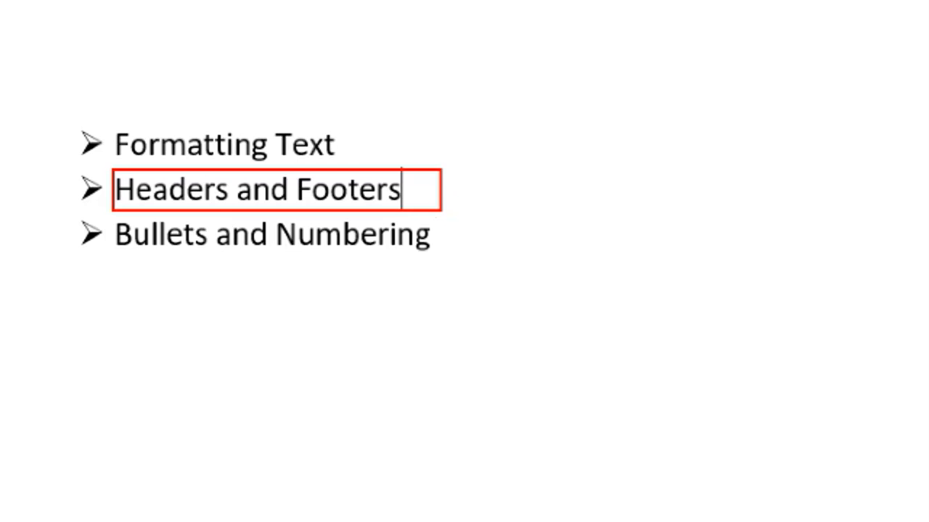
# Mark the page's header area with a red rectangle, outline "Footers" and the footer area in blue, and exit the annotation mode.
pyautogui.moveTo(225, 10); pyautogui.dragTo(580, 56)
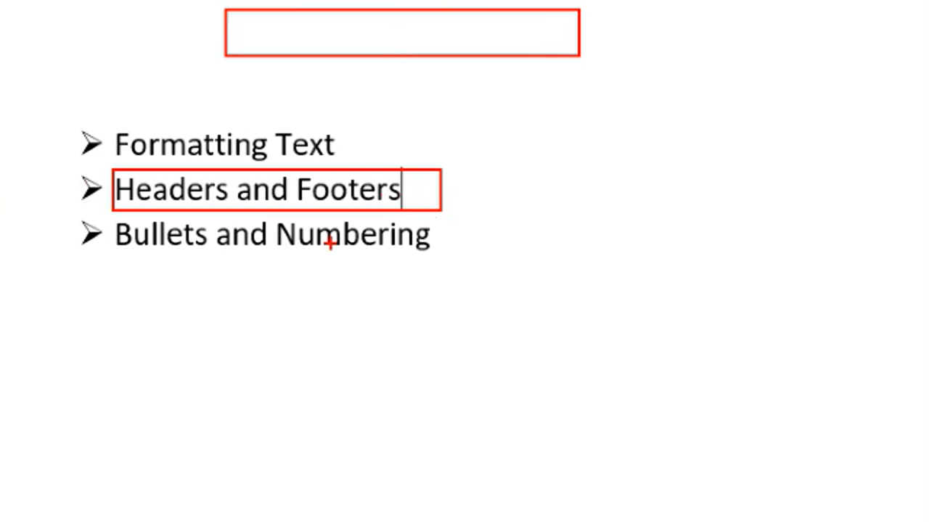
pyautogui.press('b')
pyautogui.moveTo(298, 166)
pyautogui.mouseDown()
pyautogui.moveTo(418, 219)
pyautogui.moveTo(417, 210)
pyautogui.mouseUp()
pyautogui.moveTo(268, 462)
pyautogui.mouseDown()
pyautogui.moveTo(525, 496)
pyautogui.moveTo(574, 514)
pyautogui.mouseUp()
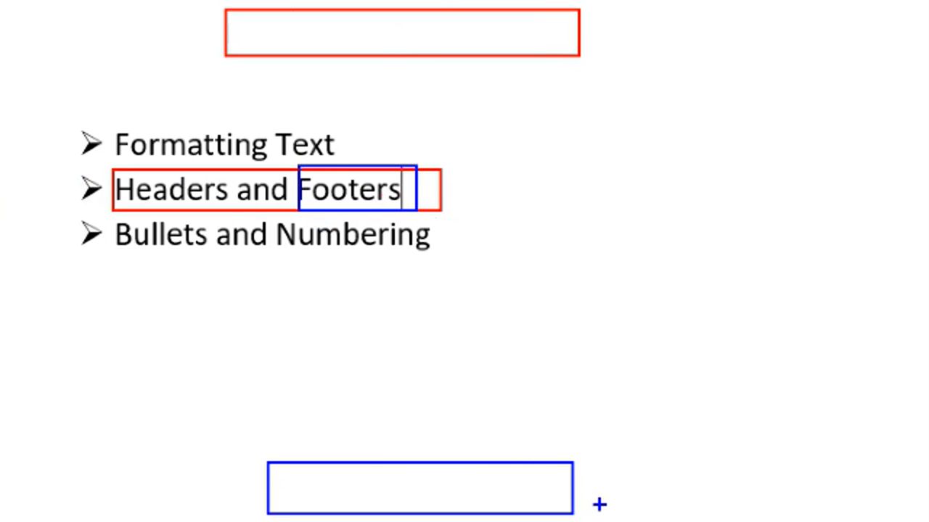
pyautogui.press('Escape')
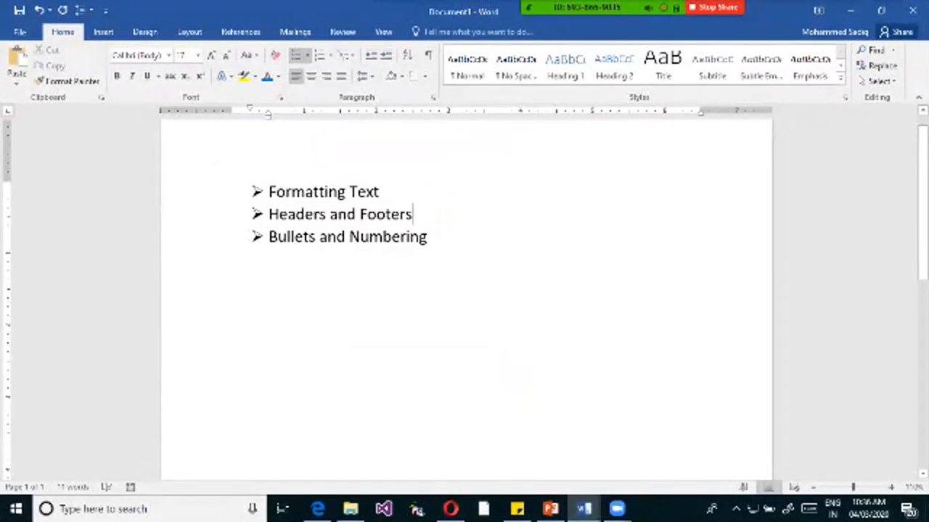
# Switch to the Session-1 document and place the cursor after "To" on the first page.
pyautogui.click(583, 509)
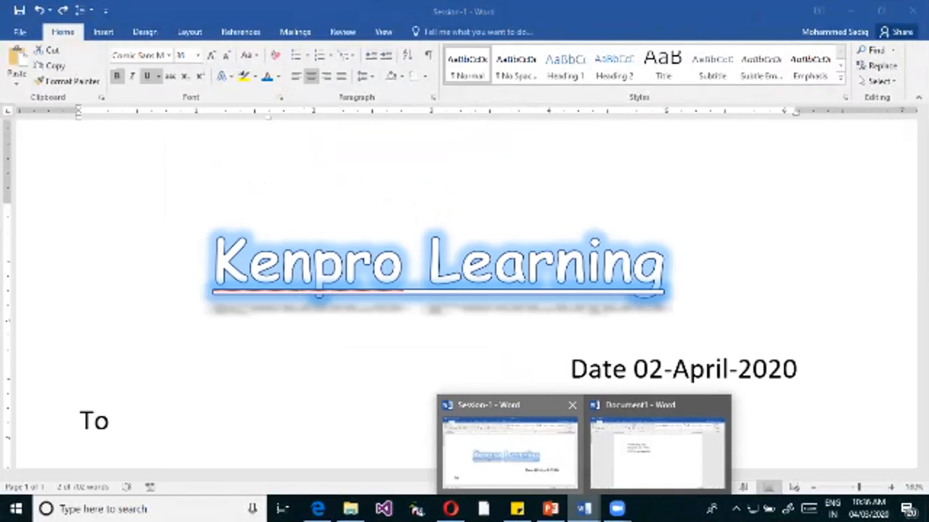
pyautogui.click(510, 450)
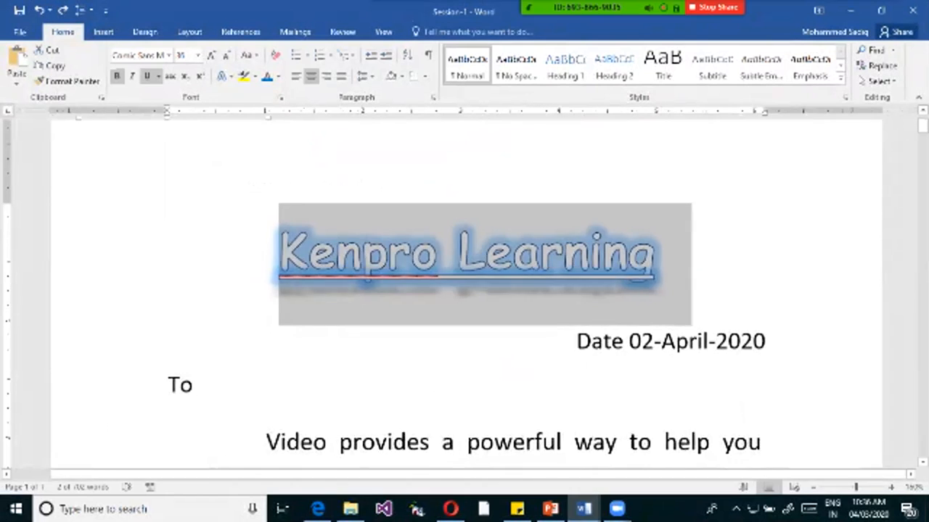
pyautogui.scroll(-4, 465, 294)
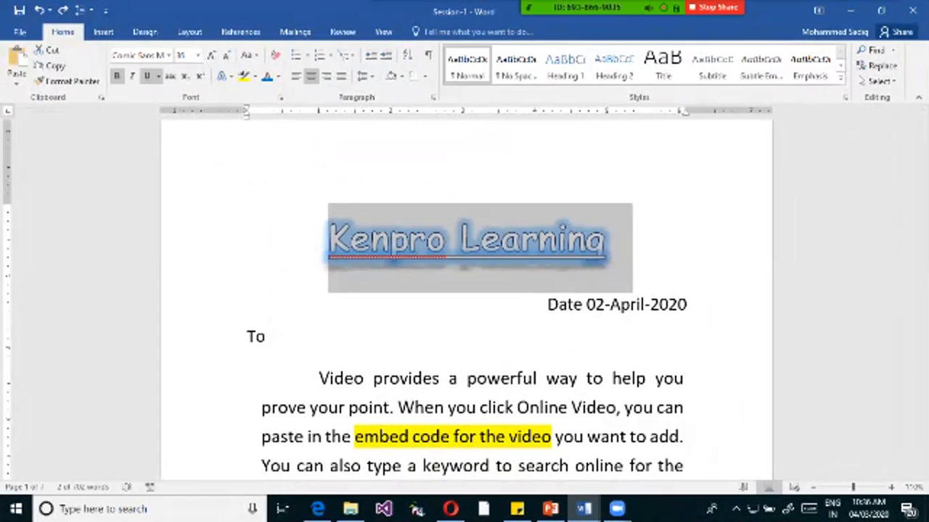
pyautogui.click(267, 336)
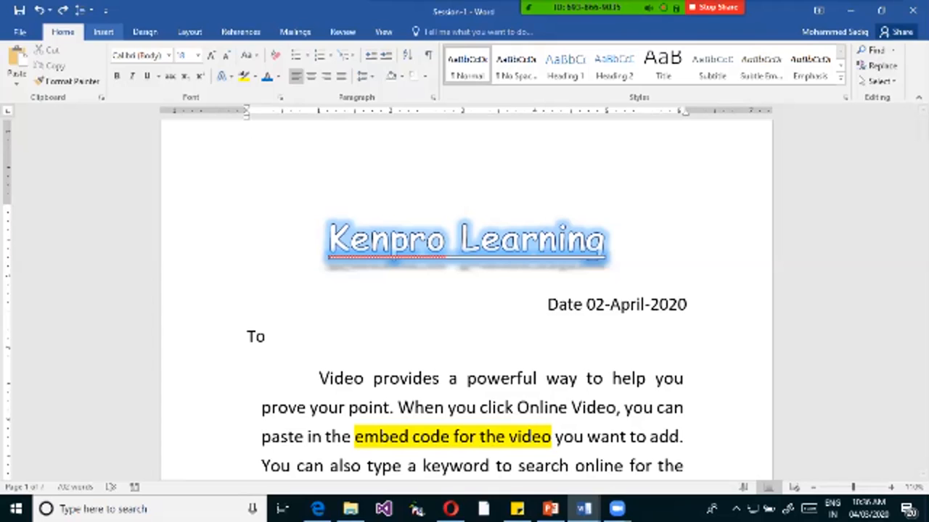
# Open the built-in header gallery and outline the "[Type here]" placeholders of Blank (Three Columns) in red.
pyautogui.click(103, 32)
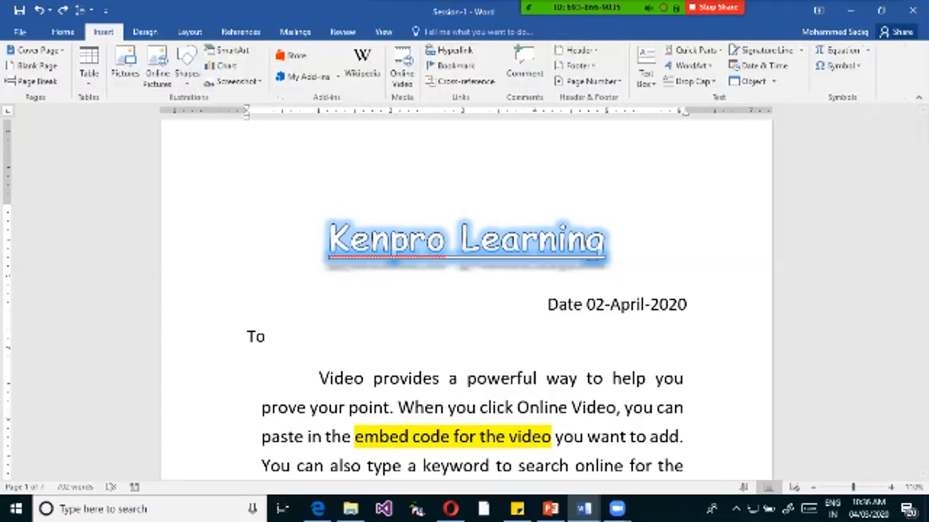
pyautogui.click(578, 50)
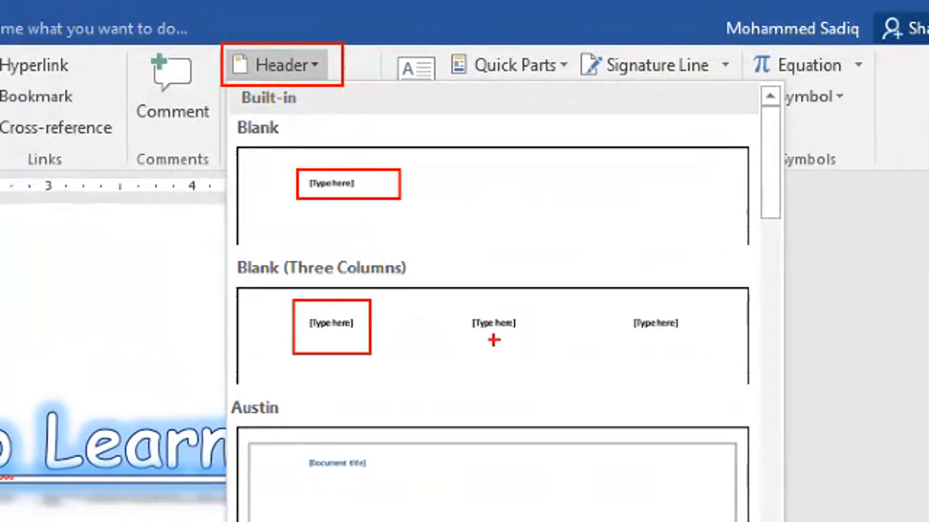
pyautogui.moveTo(458, 307); pyautogui.dragTo(541, 340)
pyautogui.moveTo(614, 319); pyautogui.dragTo(696, 336)
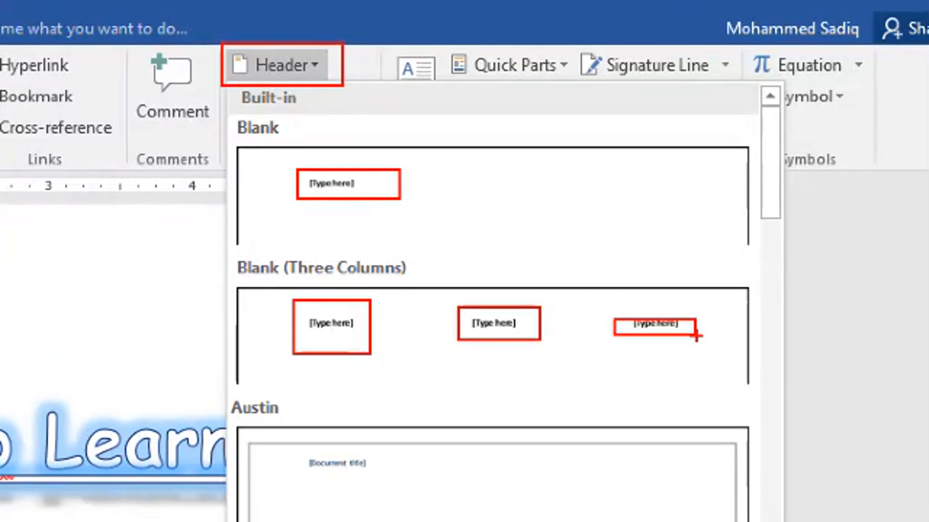
pyautogui.press('Escape')
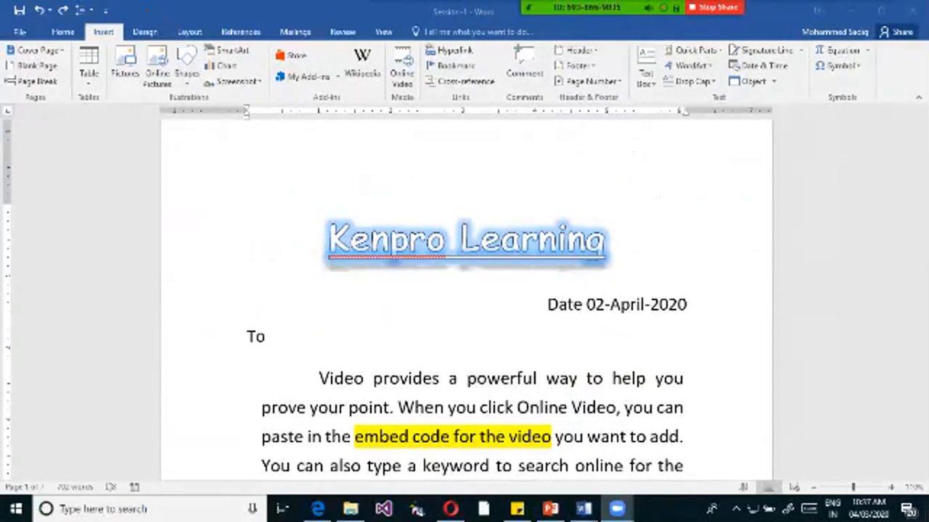
# Examine the Facet (Even Page) header design in the header gallery and outline its page number corner in red.
pyautogui.click(579, 50)
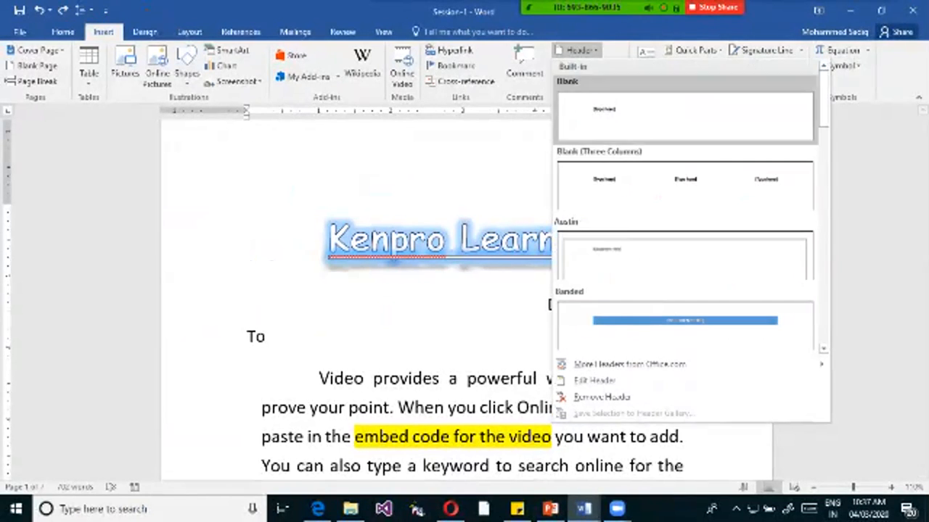
pyautogui.scroll(-2, 685, 203)
pyautogui.scroll(1, 685, 211)
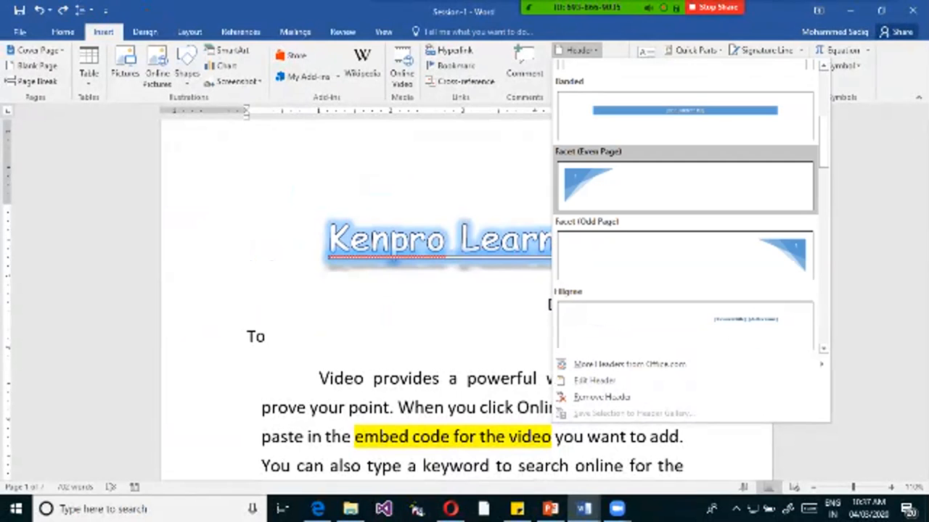
pyautogui.hotkey('ctrl', '1')
pyautogui.click(574, 177)
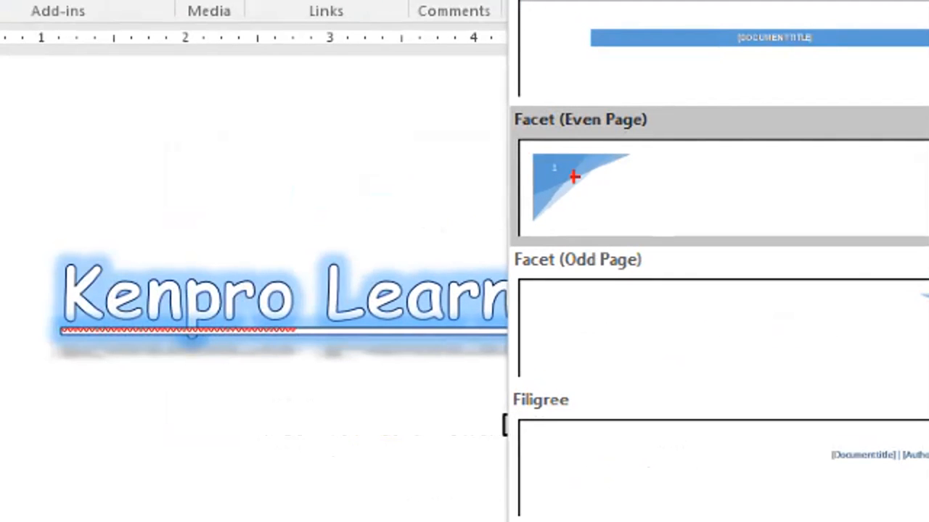
pyautogui.moveTo(523, 151); pyautogui.dragTo(605, 200)
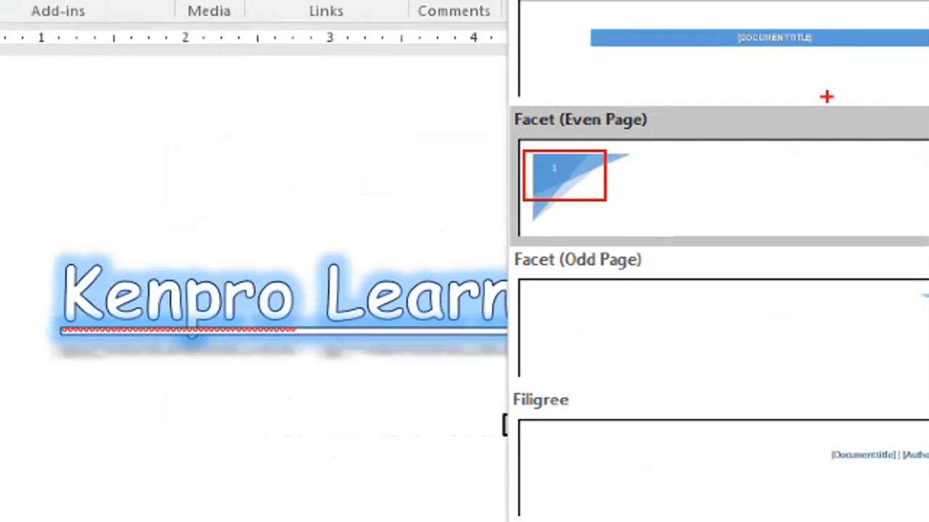
pyautogui.press('Escape')
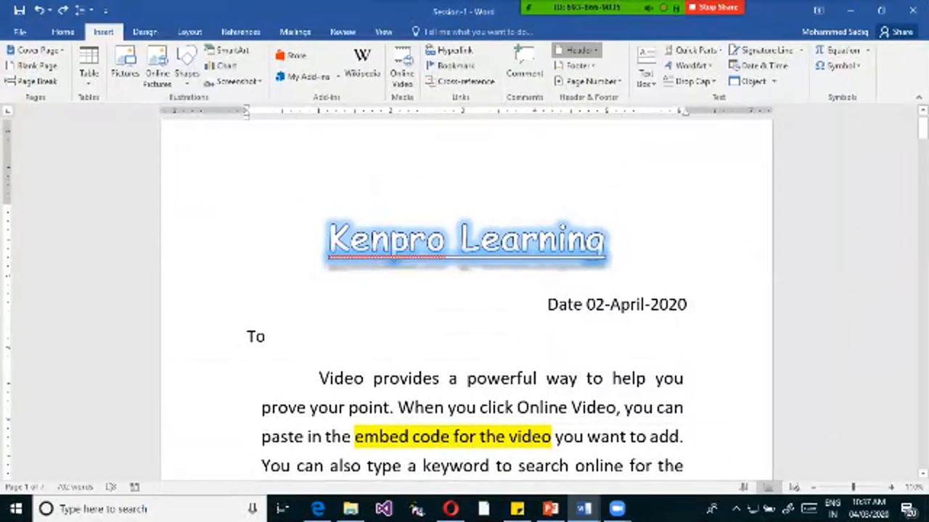
# Browse the built-in header designs and insert the Retrospect header into the document.
pyautogui.click(579, 50)
pyautogui.scroll(-6, 685, 218)
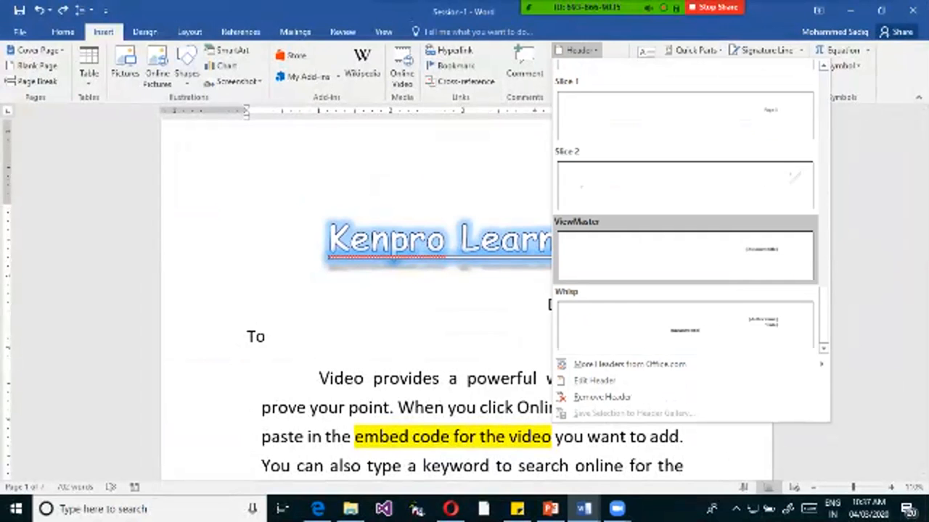
pyautogui.scroll(5, 685, 217)
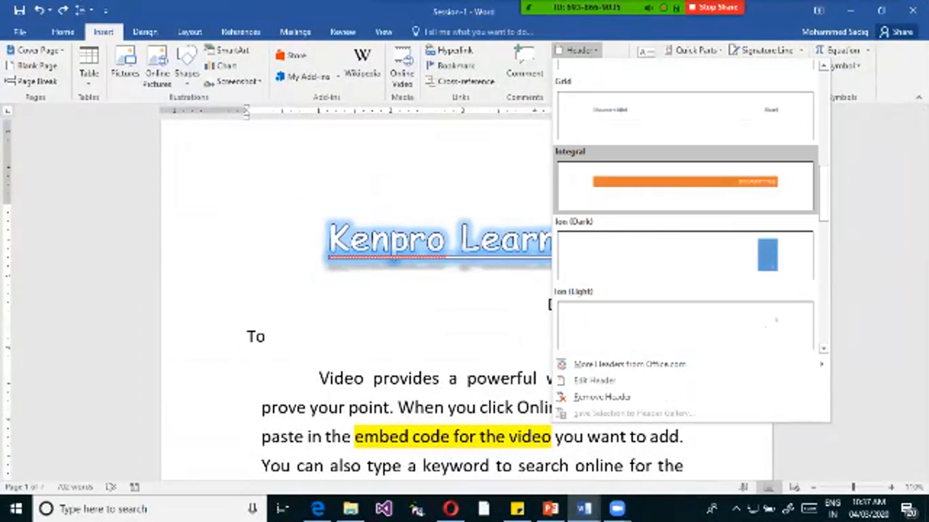
pyautogui.scroll(4, 684, 218)
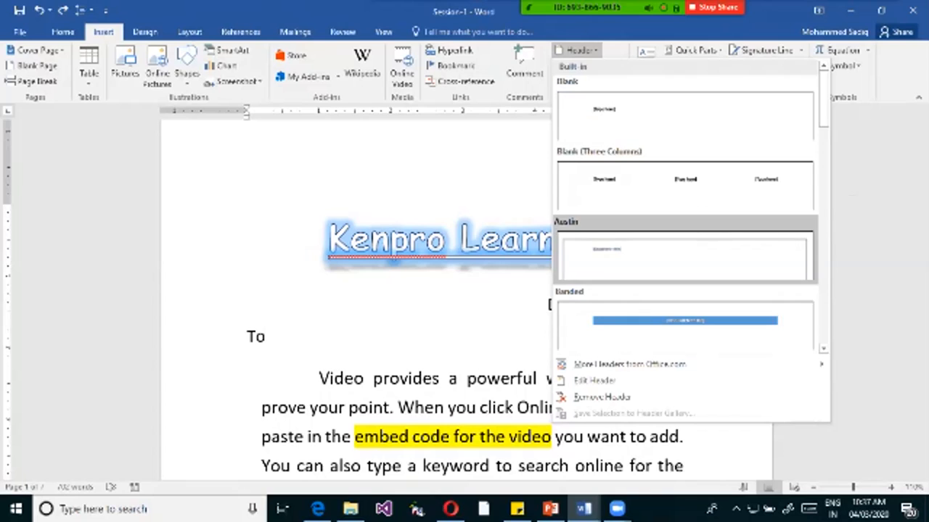
pyautogui.scroll(-5, 685, 254)
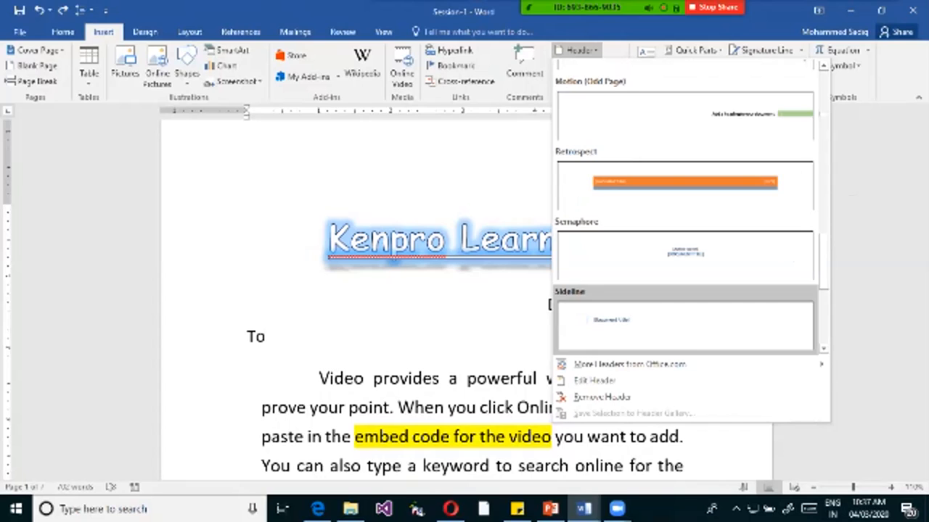
pyautogui.scroll(-3, 685, 290)
pyautogui.scroll(4, 648, 292)
pyautogui.scroll(-2, 647, 292)
pyautogui.scroll(1, 648, 287)
pyautogui.scroll(-2, 648, 279)
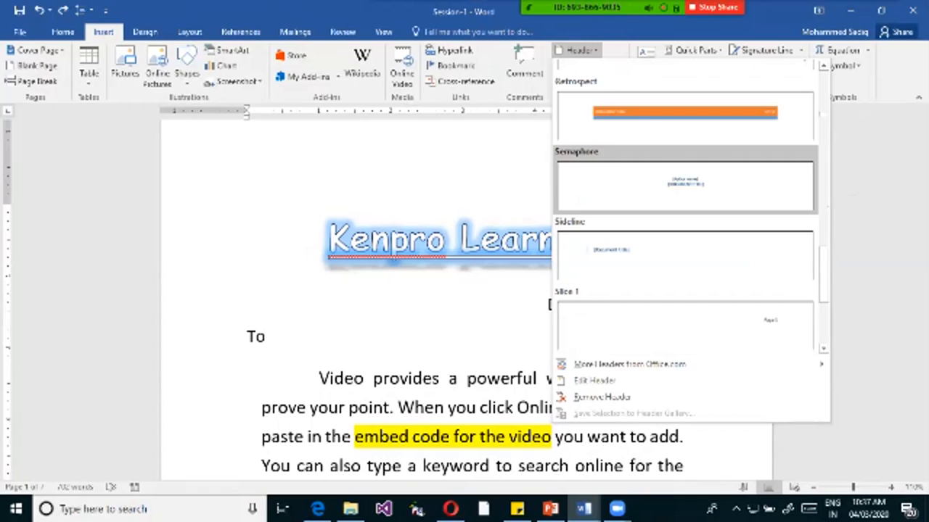
pyautogui.click(685, 114)
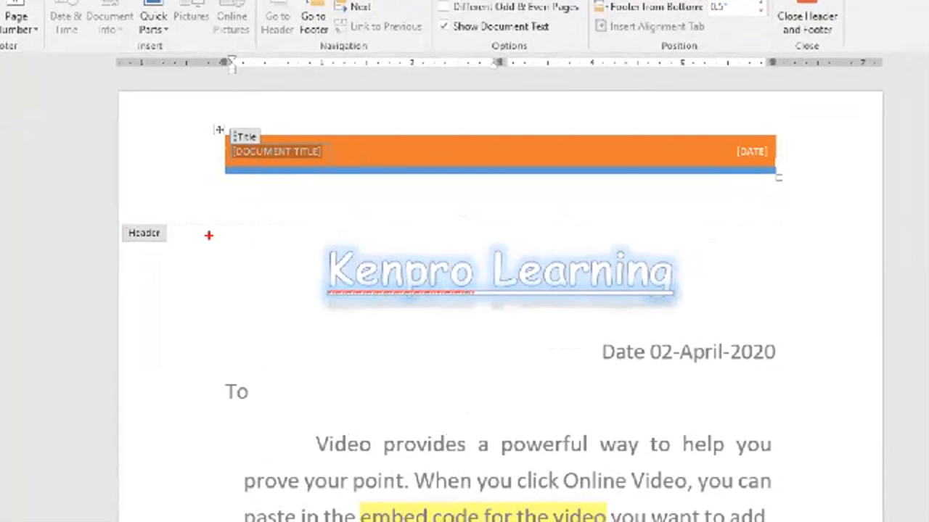
# Annotate the header area with a red rectangle along its lower boundary, an upward arrow and the label "Header".
pyautogui.moveTo(166, 212)
pyautogui.mouseDown()
pyautogui.moveTo(780, 213)
pyautogui.moveTo(882, 235)
pyautogui.mouseUp()
pyautogui.moveTo(841, 115)
pyautogui.mouseDown()
pyautogui.moveTo(845, 173)
pyautogui.moveTo(851, 162)
pyautogui.mouseUp()
pyautogui.write('Header')
pyautogui.press('Escape')
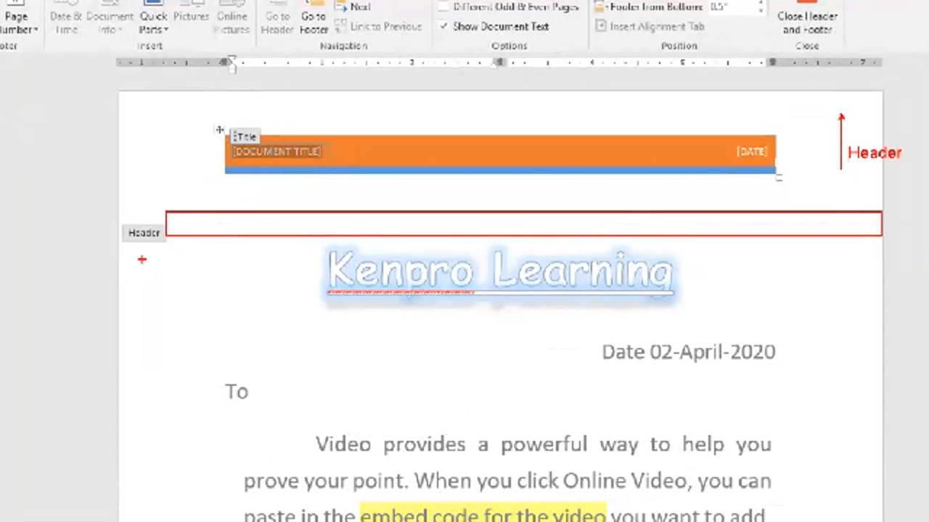
# Outline the page body below the header with a blue rectangle and label it "Contents".
pyautogui.moveTo(127, 235); pyautogui.dragTo(880, 521)
pyautogui.click(177, 324)
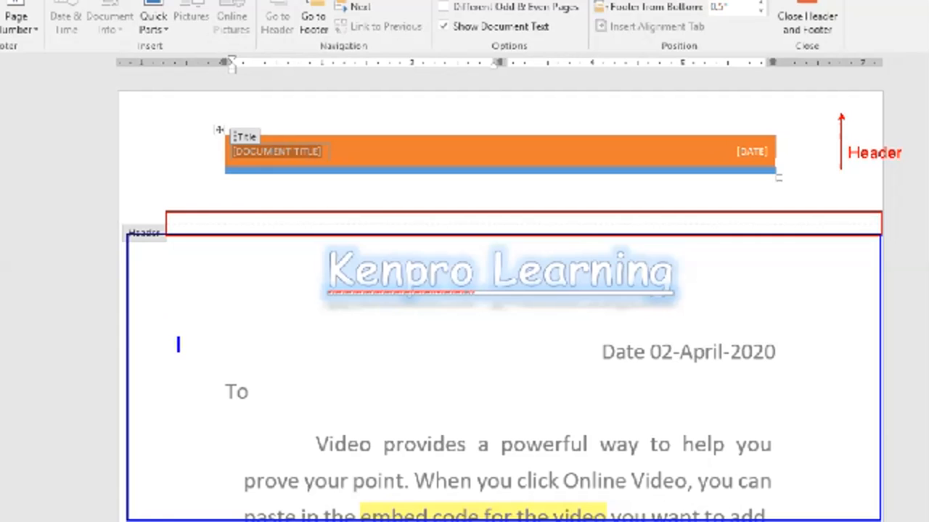
pyautogui.write('Contents')
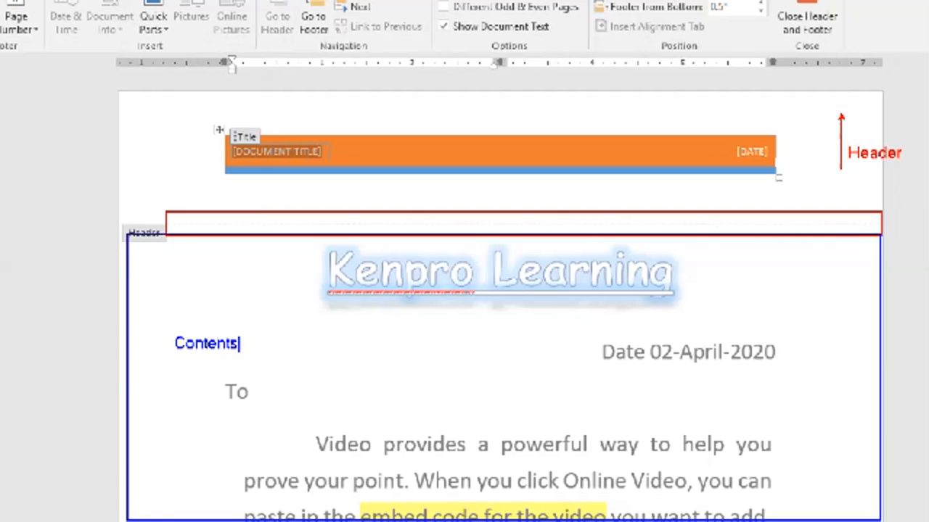
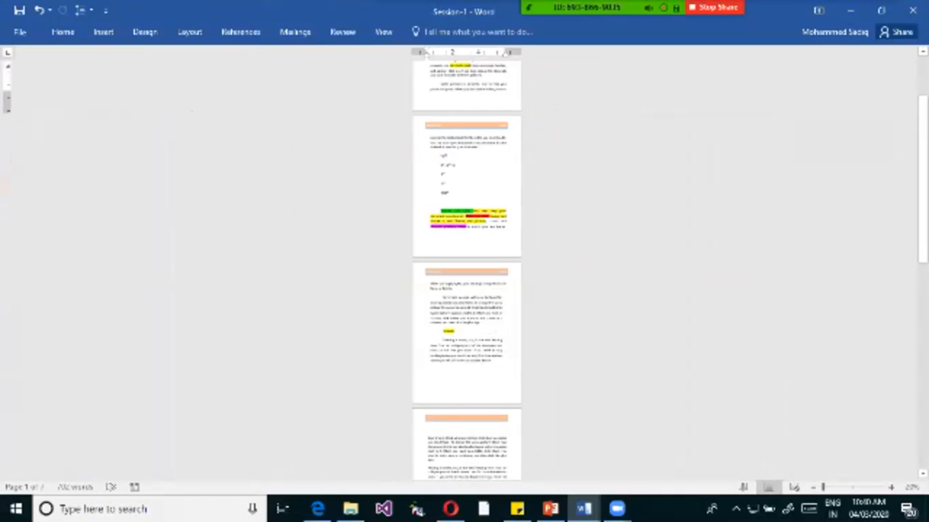
# Review the header on each page of the document, then open the first page's header for editing with its design options.
pyautogui.scroll(-5, 467, 268)
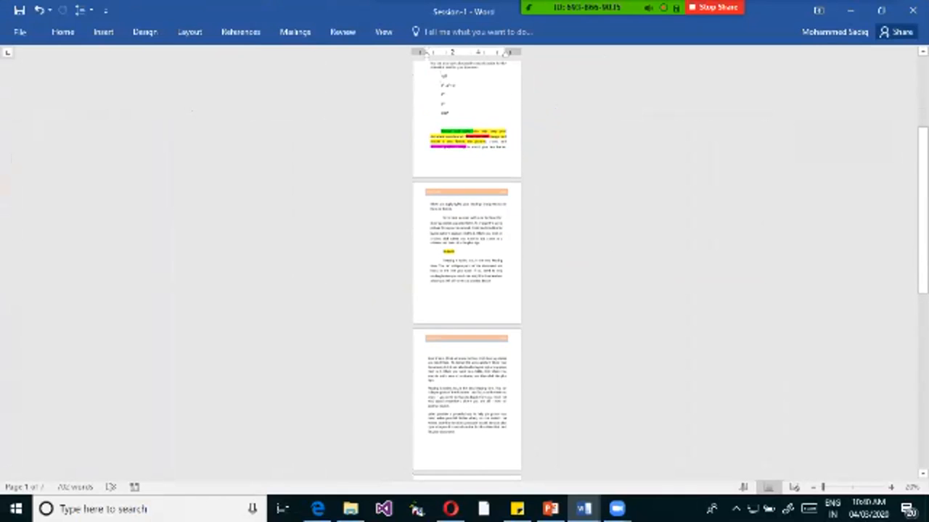
pyautogui.moveTo(923, 148); pyautogui.dragTo(923, 76)
pyautogui.click(480, 243)
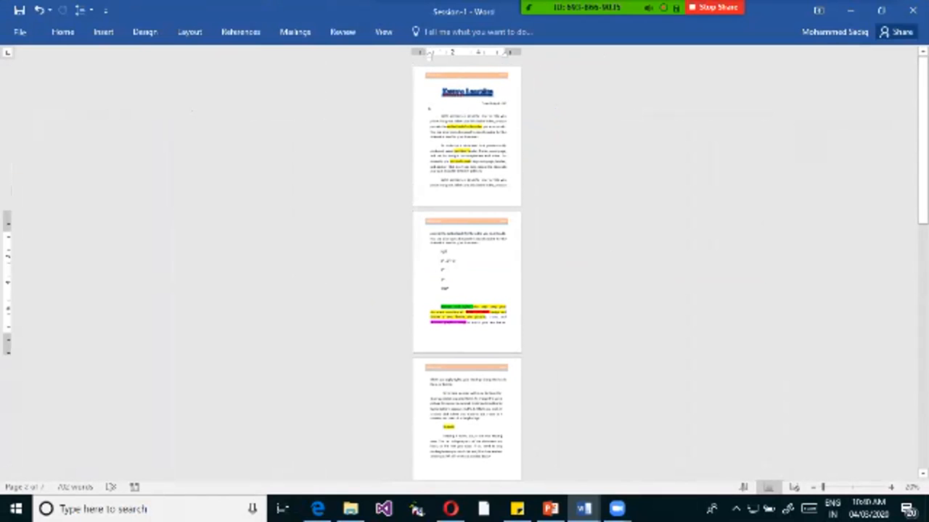
pyautogui.scroll(4, 430, 55)
pyautogui.scroll(6, 466, 276)
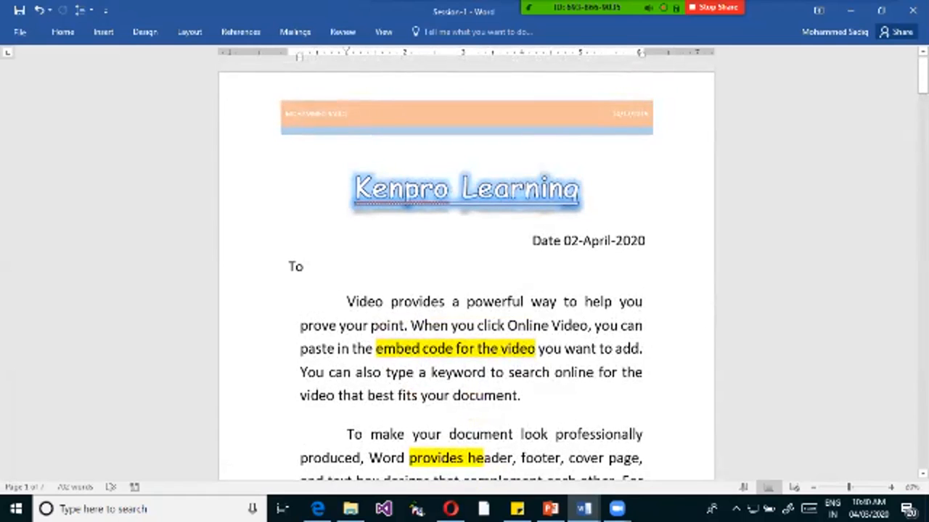
pyautogui.doubleClick(352, 114)
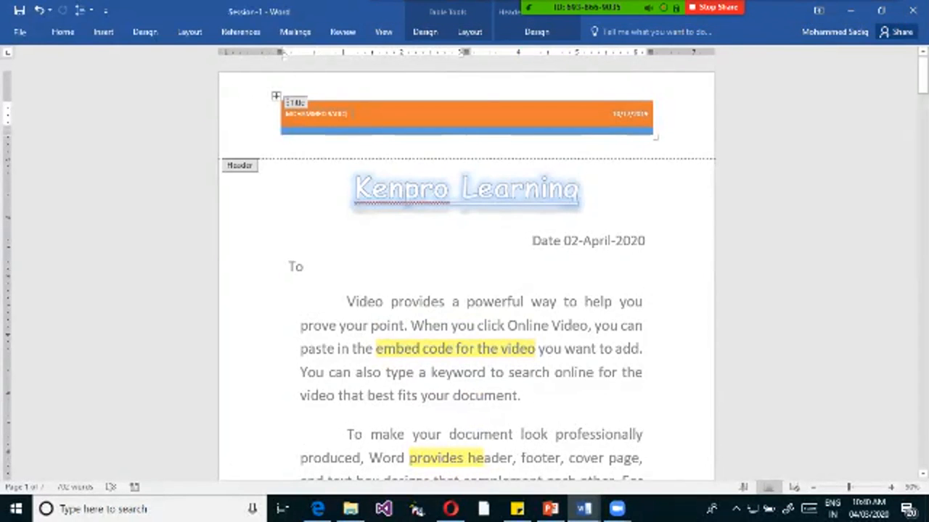
pyautogui.click(537, 32)
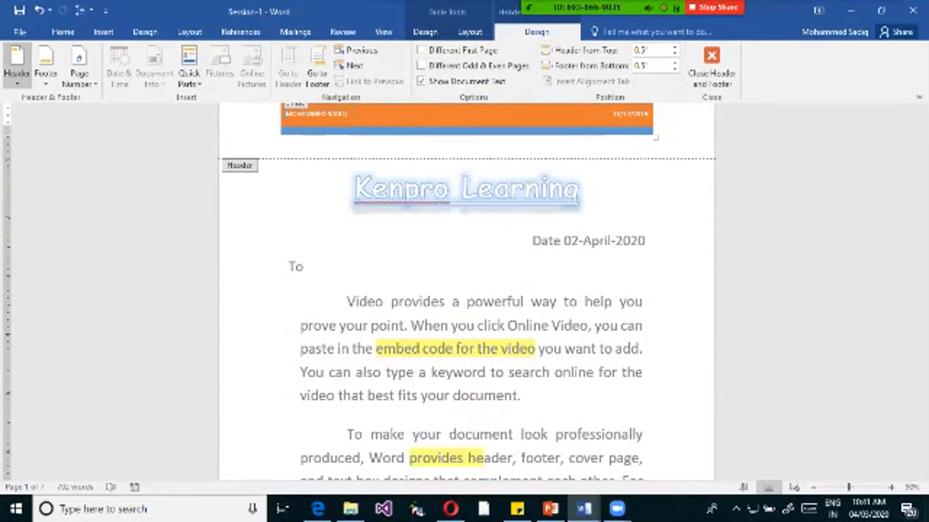
# Look through the built-in header gallery and the page number placement options in the header tools.
pyautogui.click(16, 67)
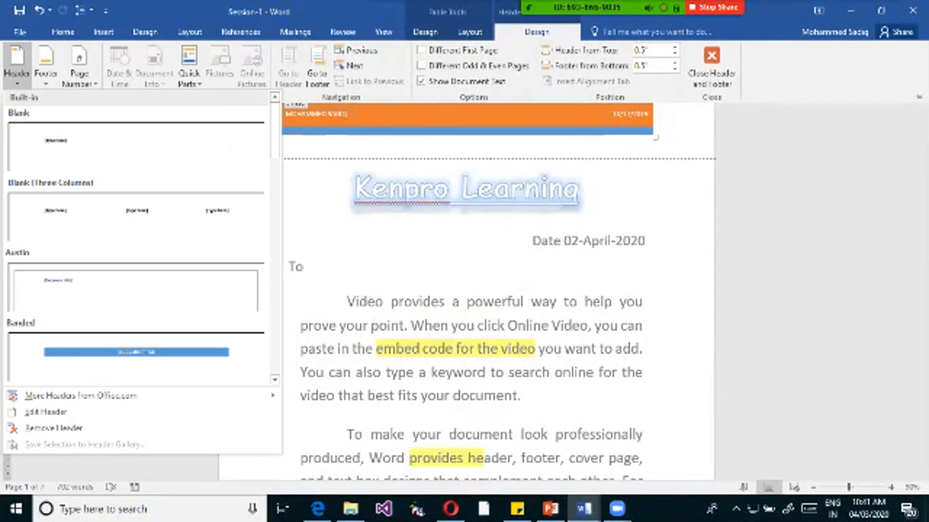
pyautogui.click(79, 73)
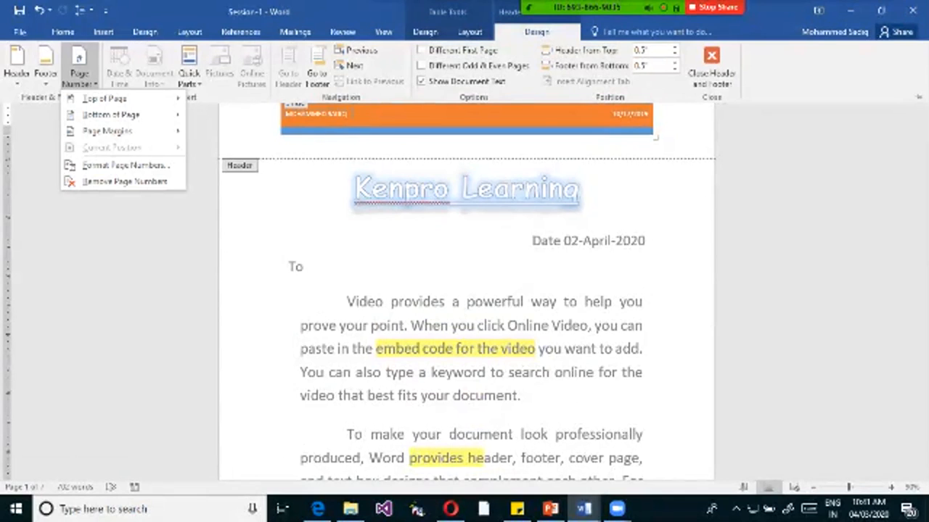
pyautogui.press('Escape')
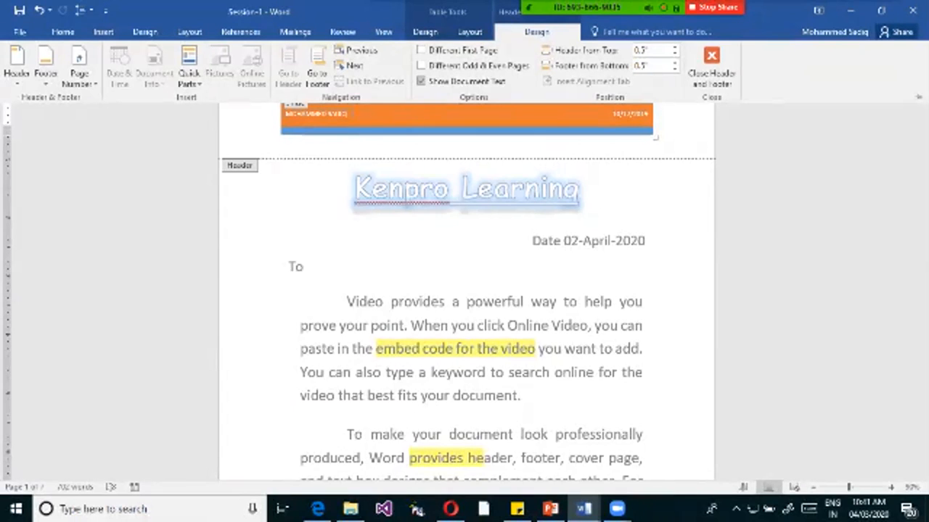
pyautogui.moveTo(537, 7)
pyautogui.click(508, 15)
pyautogui.press('Escape')
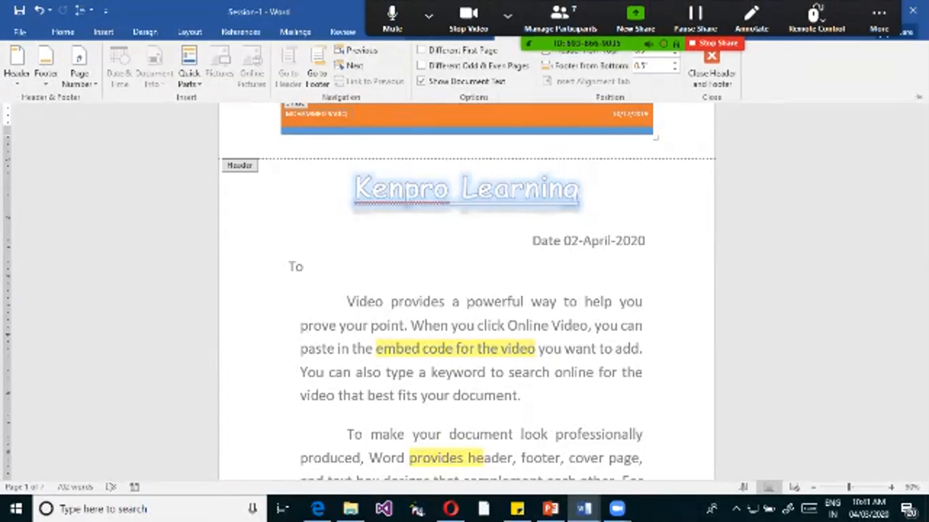
pyautogui.doubleClick(537, 32)
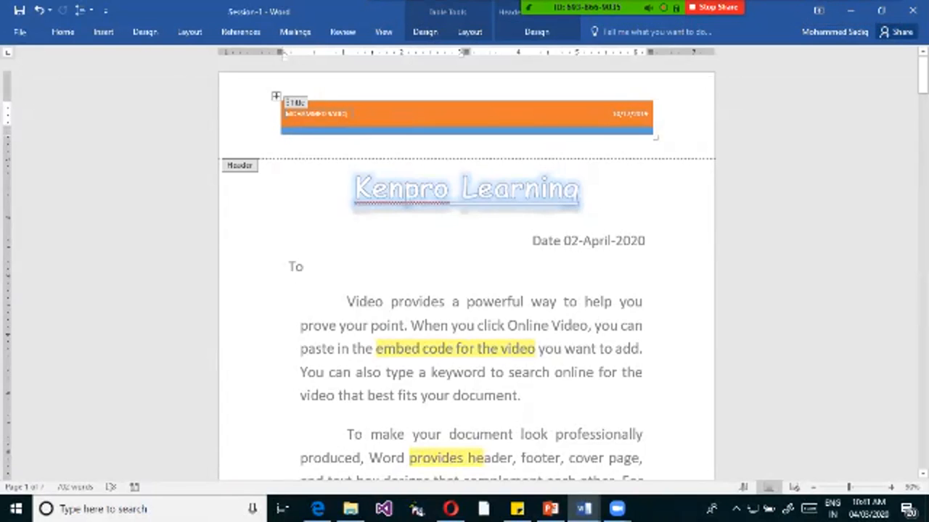
pyautogui.doubleClick(537, 32)
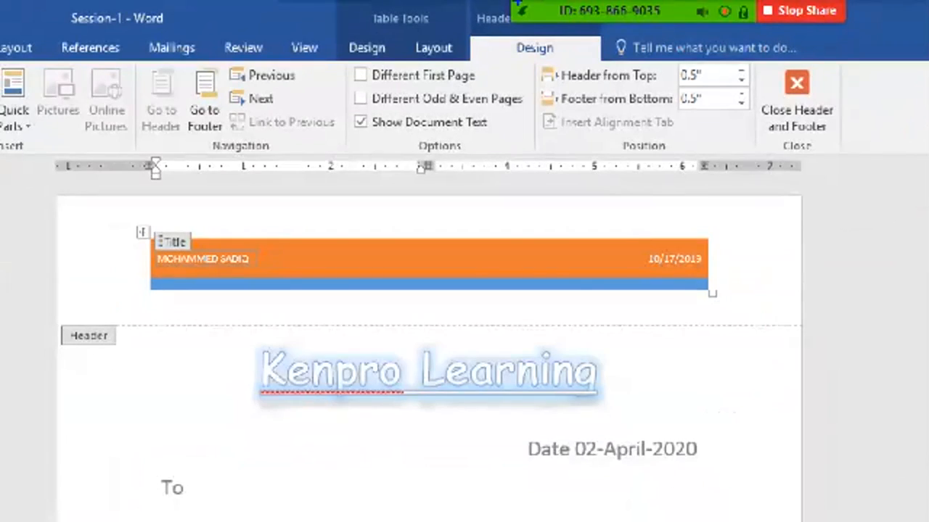
# Outline in red the Header & Footer Design tools, the Options group and its Different First Page setting.
pyautogui.moveTo(470, 2); pyautogui.dragTo(586, 32)
pyautogui.moveTo(477, 36); pyautogui.dragTo(586, 57)
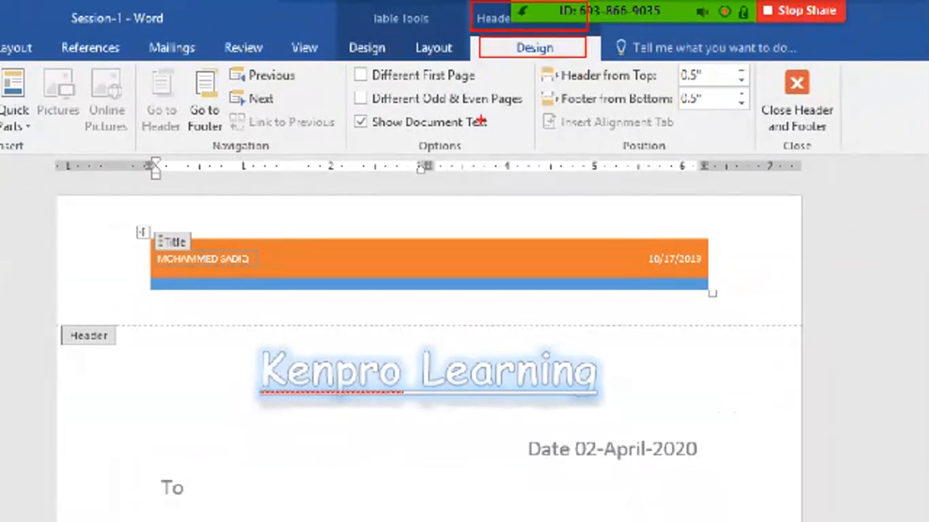
pyautogui.moveTo(333, 64)
pyautogui.mouseDown()
pyautogui.moveTo(524, 161)
pyautogui.moveTo(538, 155)
pyautogui.mouseUp()
pyautogui.moveTo(343, 63); pyautogui.dragTo(505, 86)
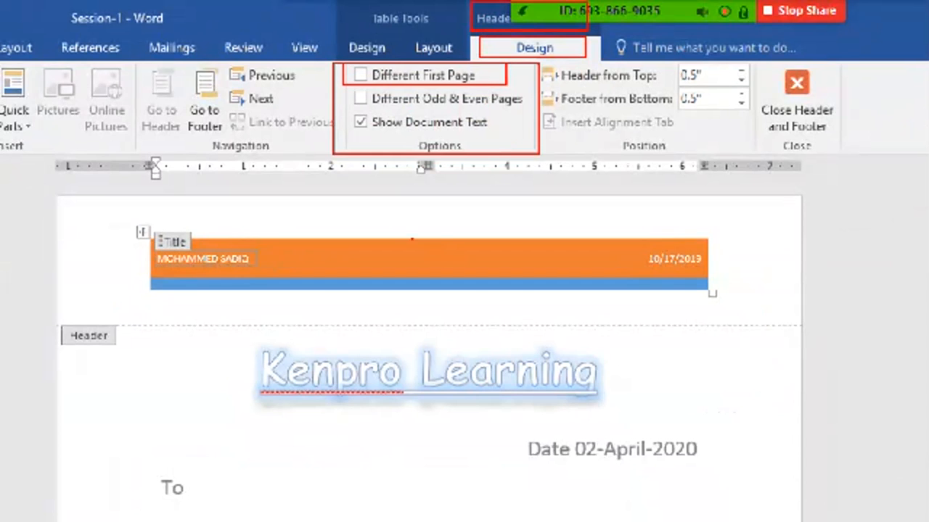
pyautogui.moveTo(140, 294); pyautogui.dragTo(383, 289)
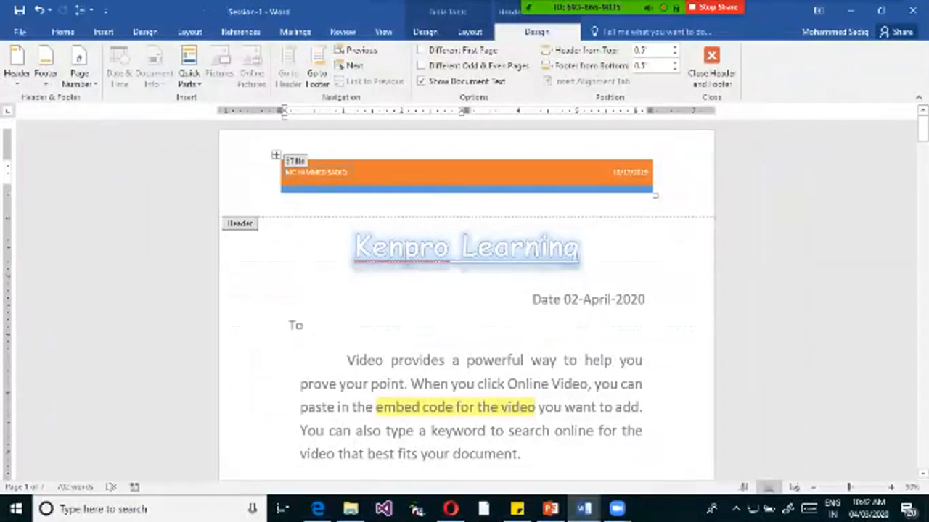
# Enable Different First Page for the header and check the headers across all pages.
pyautogui.click(421, 49)
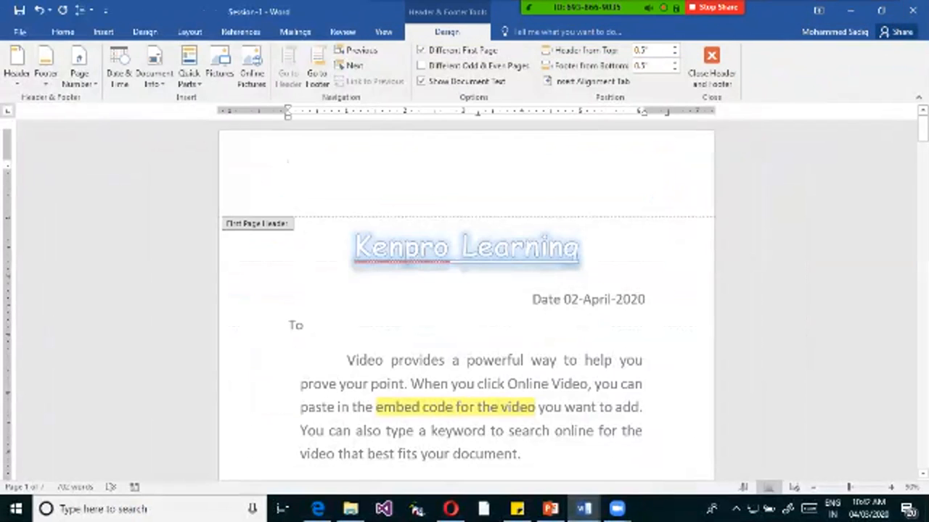
pyautogui.scroll(-10, 464, 297)
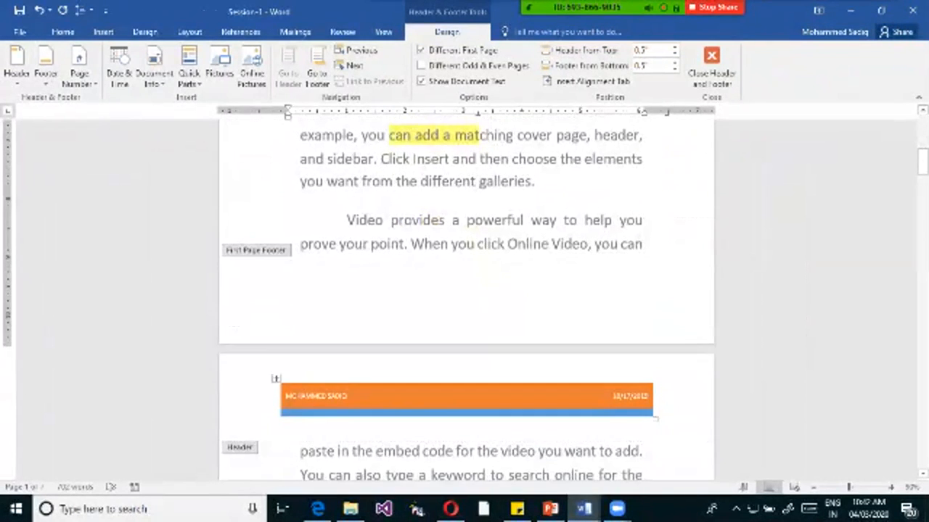
pyautogui.scroll(-10, 465, 298)
pyautogui.scroll(10, 464, 297)
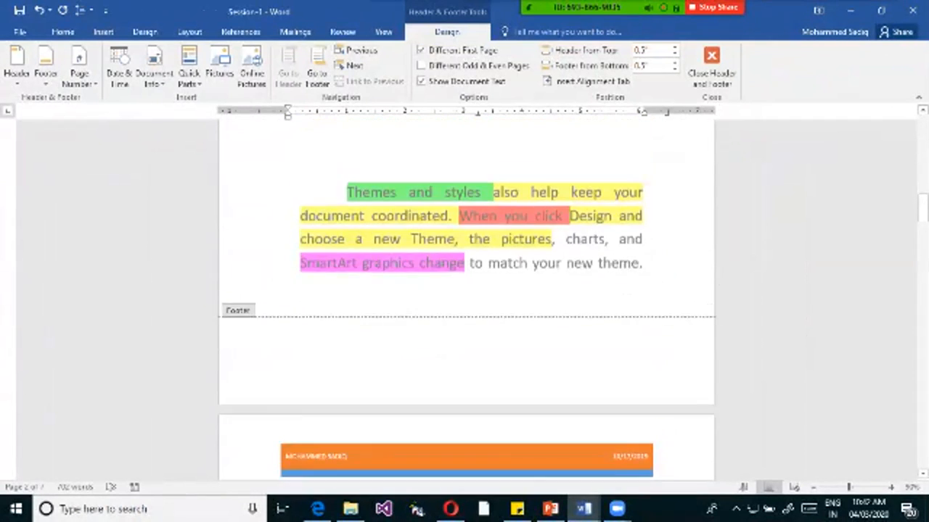
pyautogui.scroll(5, 465, 297)
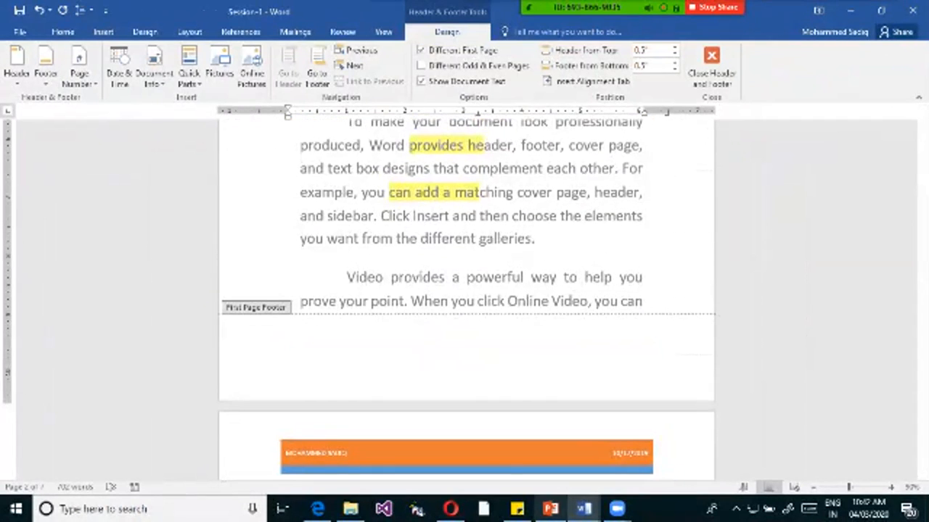
pyautogui.scroll(-8, 464, 298)
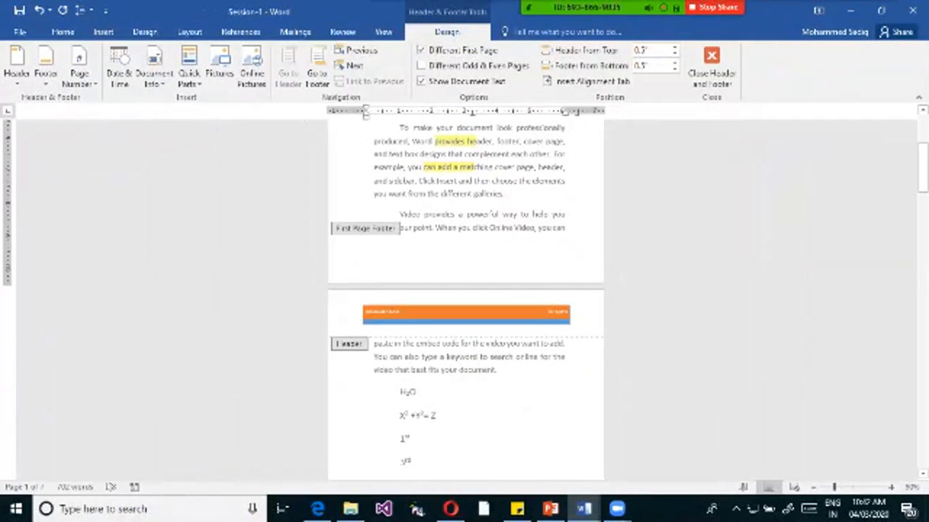
pyautogui.scroll(4, 464, 297)
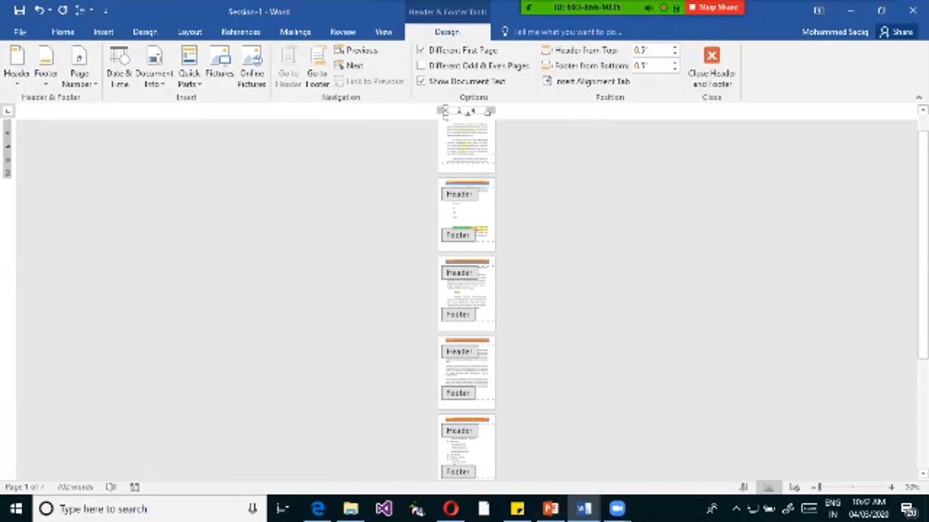
pyautogui.scroll(1, 464, 298)
pyautogui.click(922, 230)
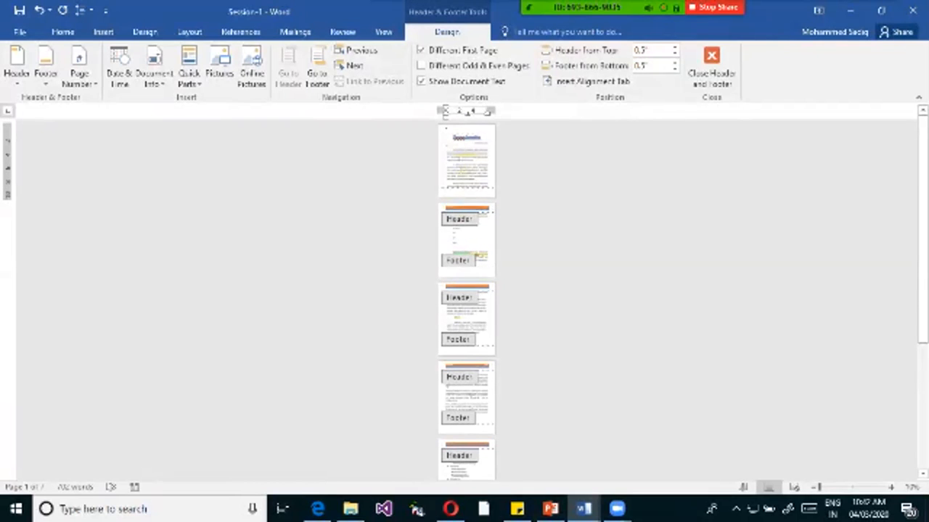
# Enter "Kenpro Learning" as the header text of the first page.
pyautogui.scroll(5, 464, 297)
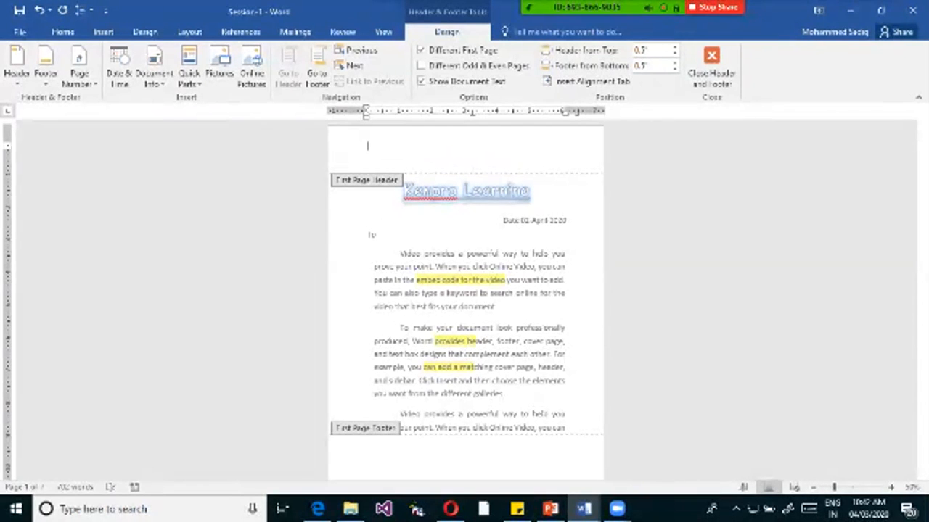
pyautogui.write('Kenpro Learning')
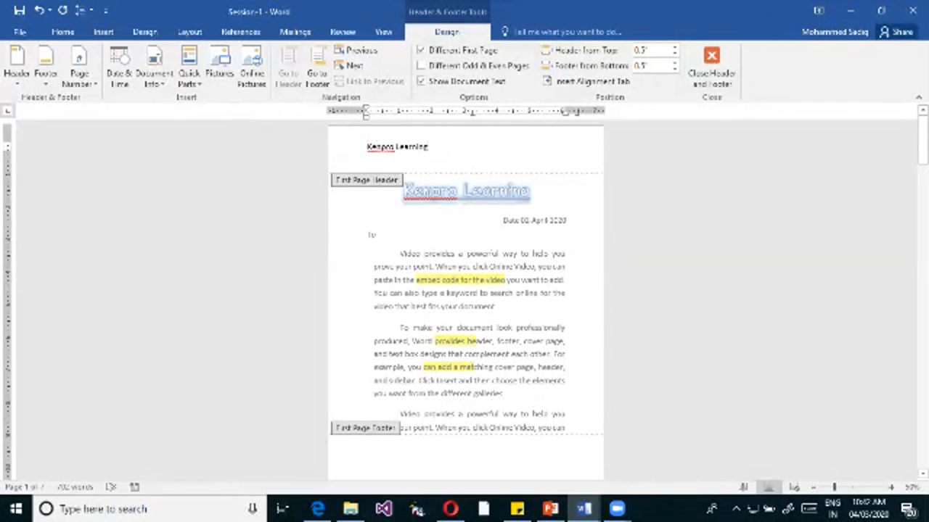
# Format the first page header text in gold, bold and underlined, and center it.
pyautogui.hotkey('ctrl', 'a')
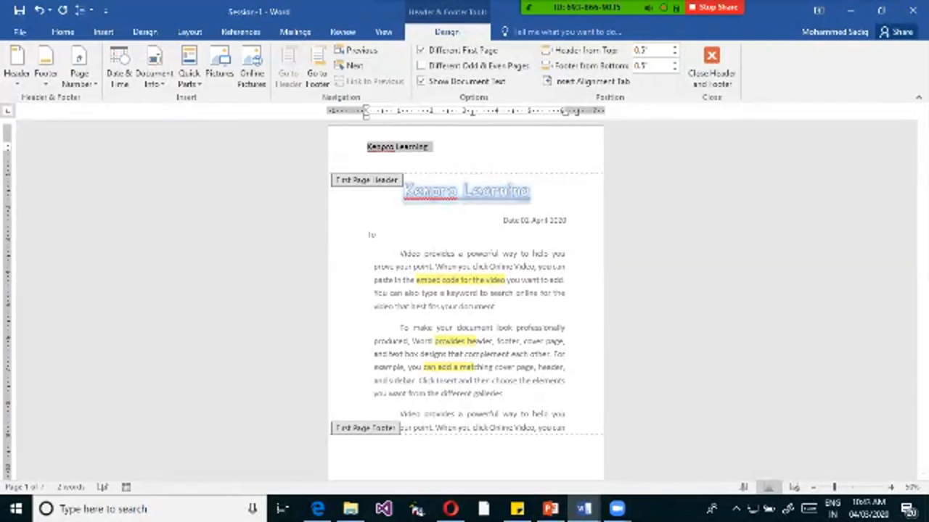
pyautogui.click(63, 32)
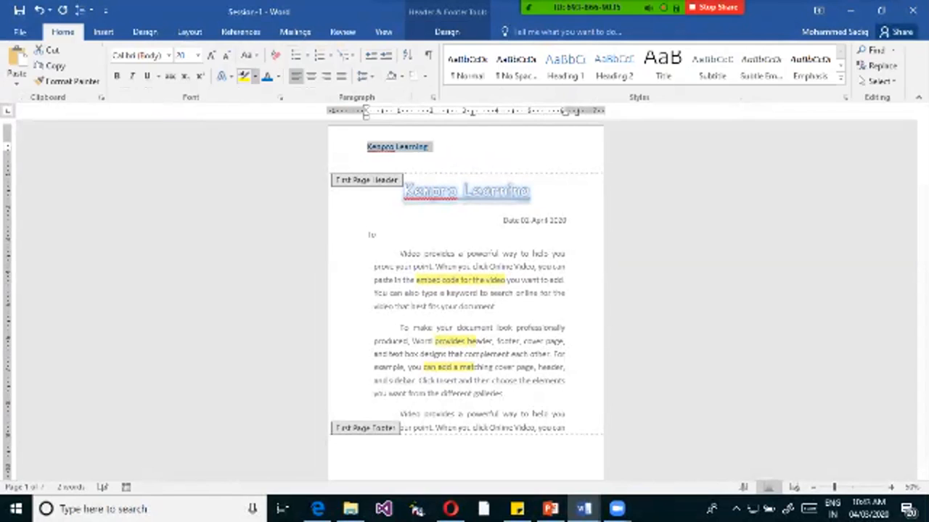
pyautogui.click(223, 75)
pyautogui.click(389, 100)
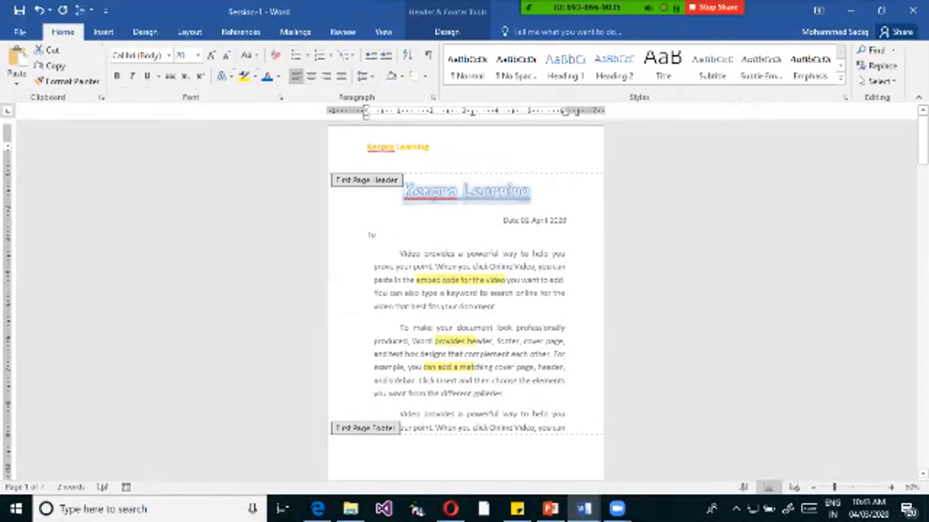
pyautogui.click(147, 76)
pyautogui.click(311, 76)
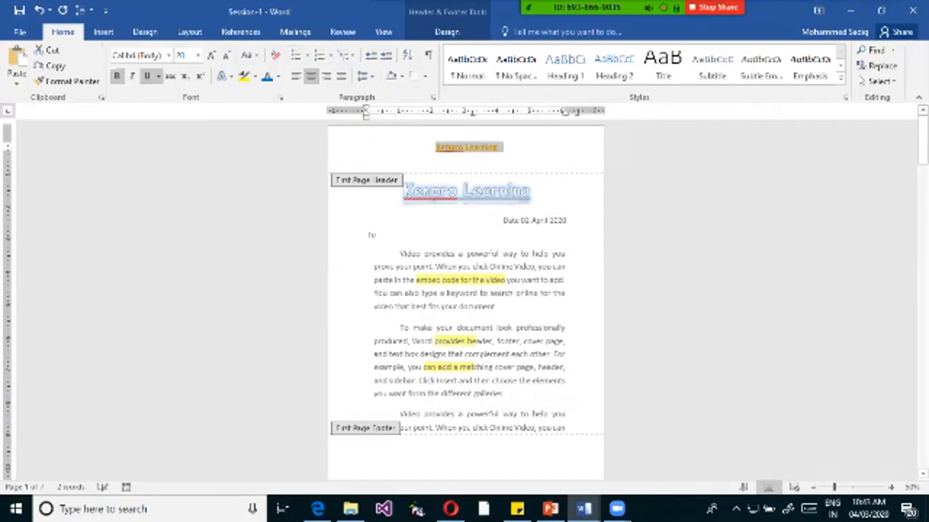
# Highlight the first page header text in red and enlarge it to 29 pt.
pyautogui.click(255, 76)
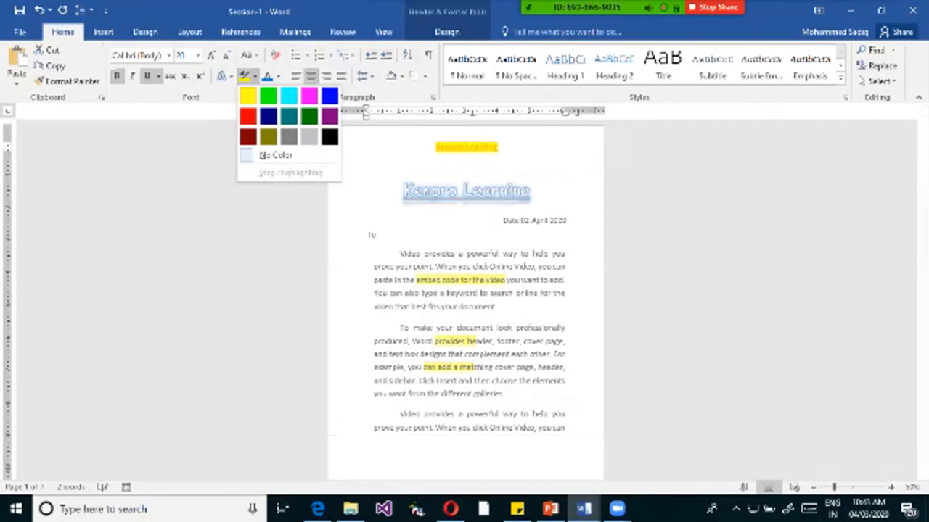
pyautogui.click(247, 116)
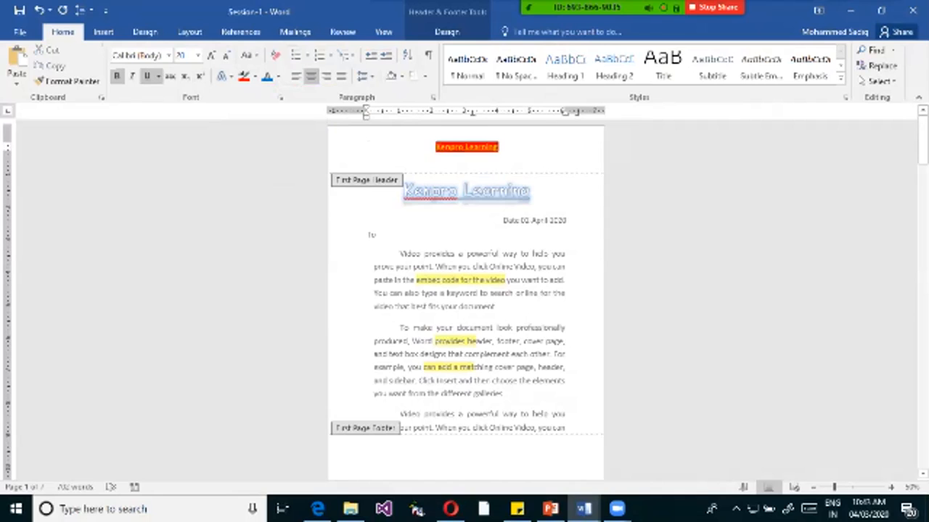
pyautogui.hotkey('ctrl', ']')
pyautogui.hotkey('ctrl', ']')
pyautogui.hotkey('ctrl', ']')
pyautogui.hotkey('ctrl', ']')
pyautogui.hotkey('ctrl', ']')
pyautogui.hotkey('ctrl', ']')
pyautogui.hotkey('ctrl', ']')
pyautogui.hotkey('ctrl', ']')
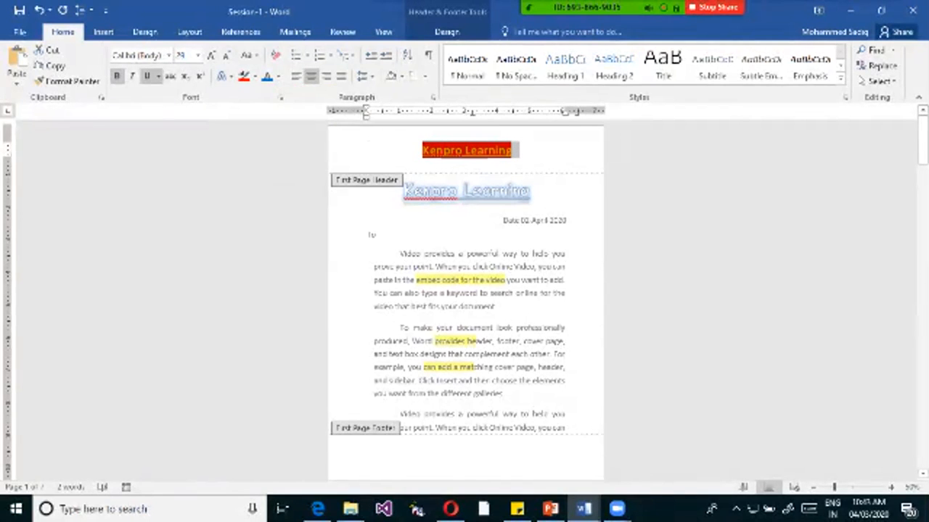
pyautogui.click(512, 150)
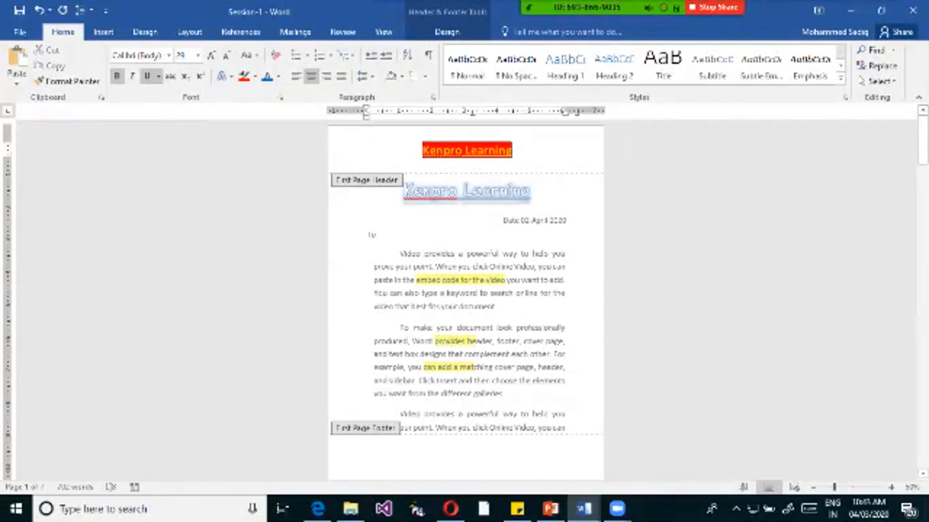
# Compare the first page's header with the headers on the following pages.
pyautogui.scroll(-3, 466, 302)
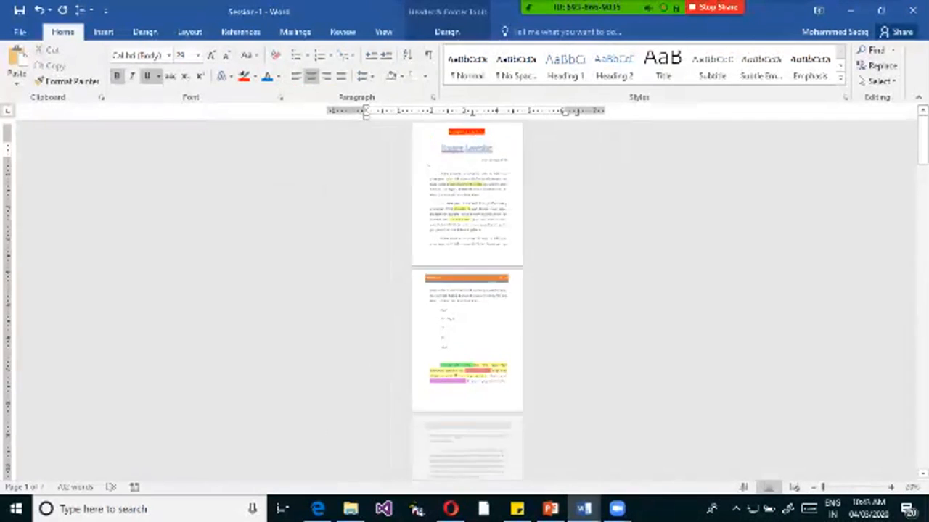
pyautogui.scroll(2, 465, 302)
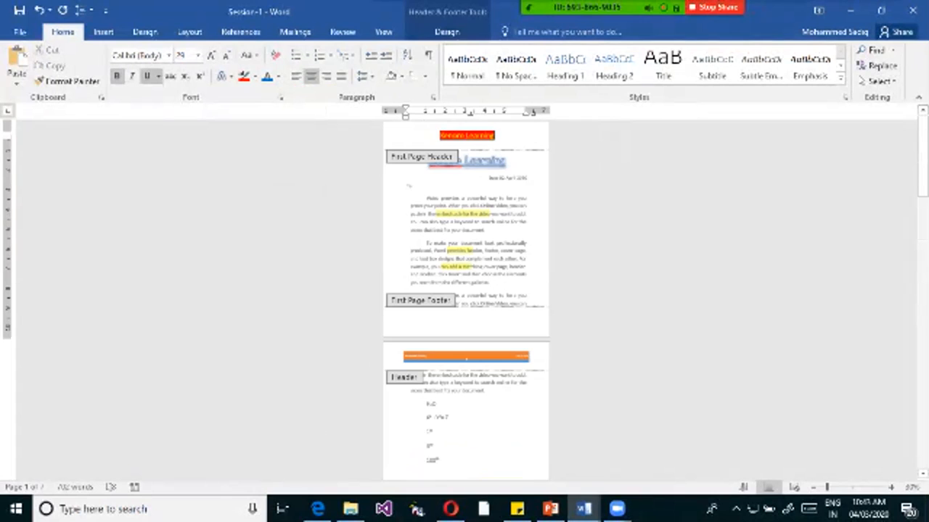
pyautogui.scroll(-3, 466, 301)
pyautogui.scroll(-2, 465, 302)
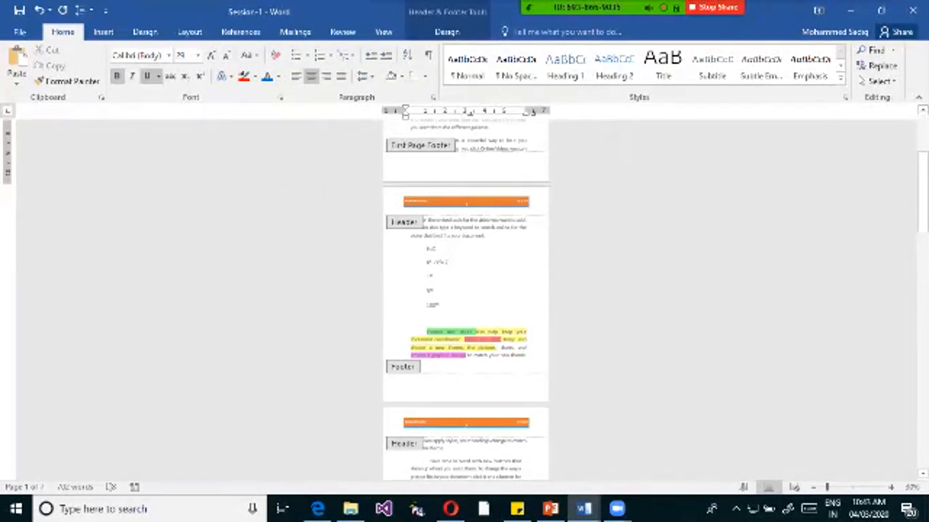
pyautogui.moveTo(922, 210); pyautogui.dragTo(922, 172)
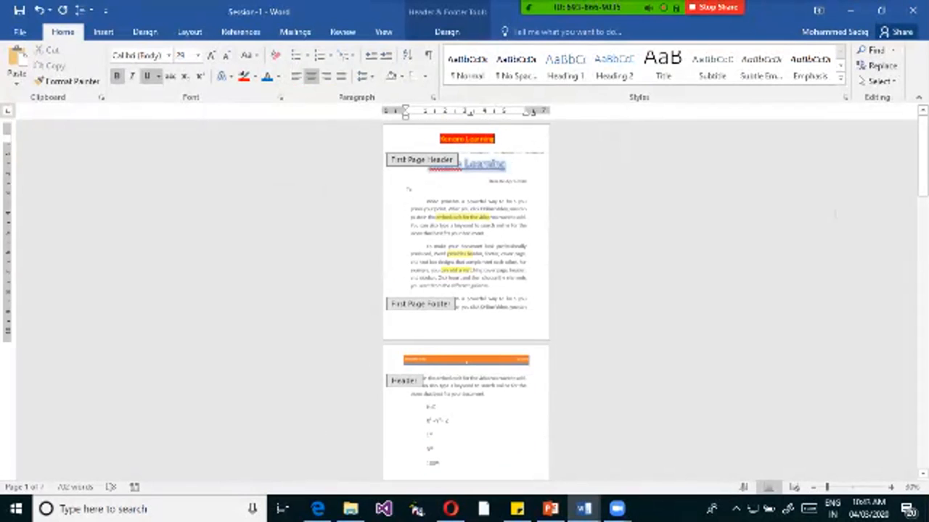
# Box the Different First Page option in red and point arrows at the first and second page headers, then clear the annotations.
pyautogui.tripleClick(476, 139)
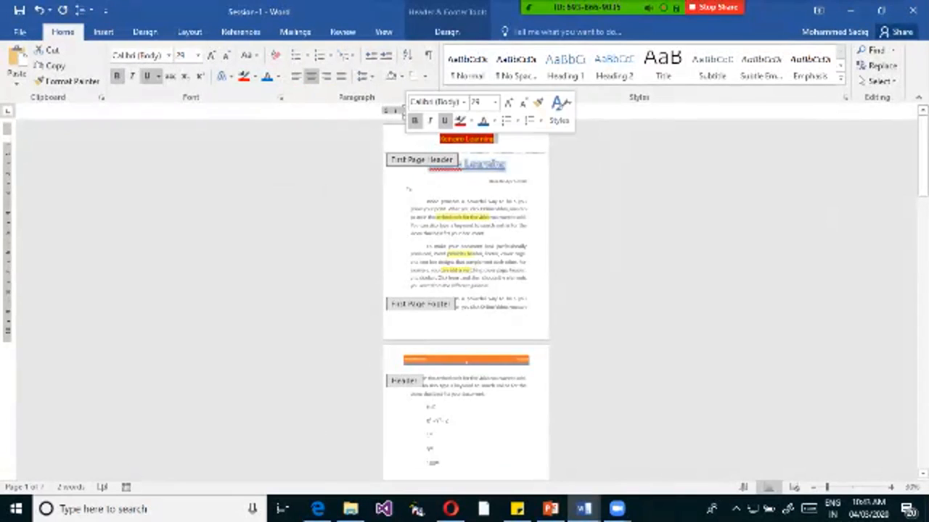
pyautogui.click(447, 32)
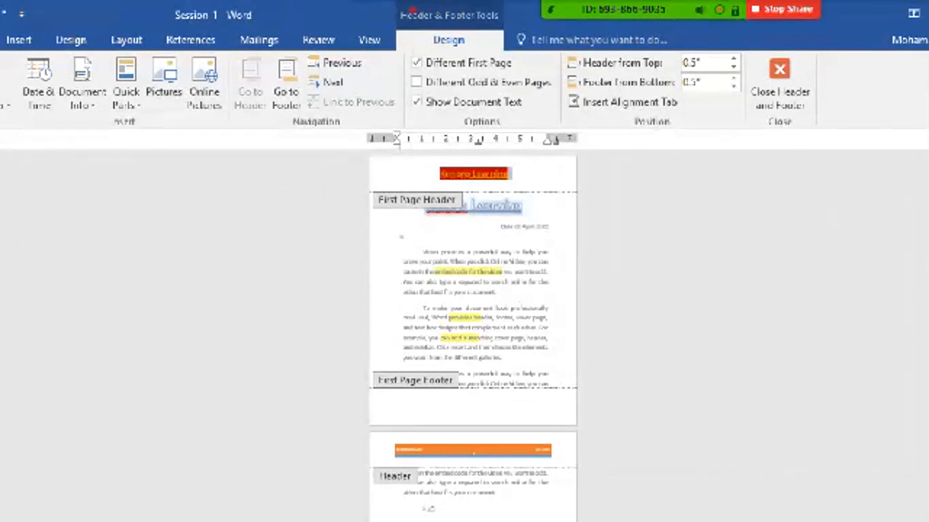
pyautogui.moveTo(396, 4)
pyautogui.mouseDown()
pyautogui.moveTo(435, 29)
pyautogui.moveTo(502, 33)
pyautogui.mouseUp()
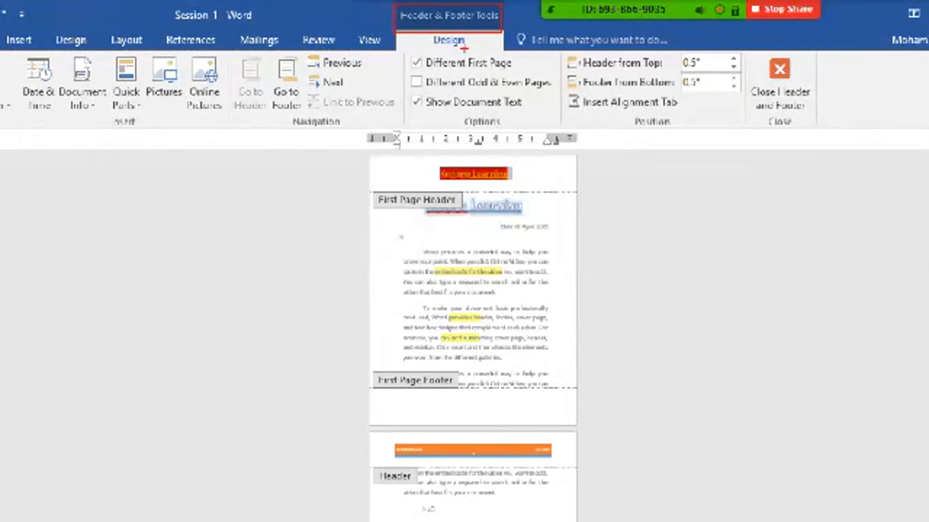
pyautogui.moveTo(404, 51); pyautogui.dragTo(528, 74)
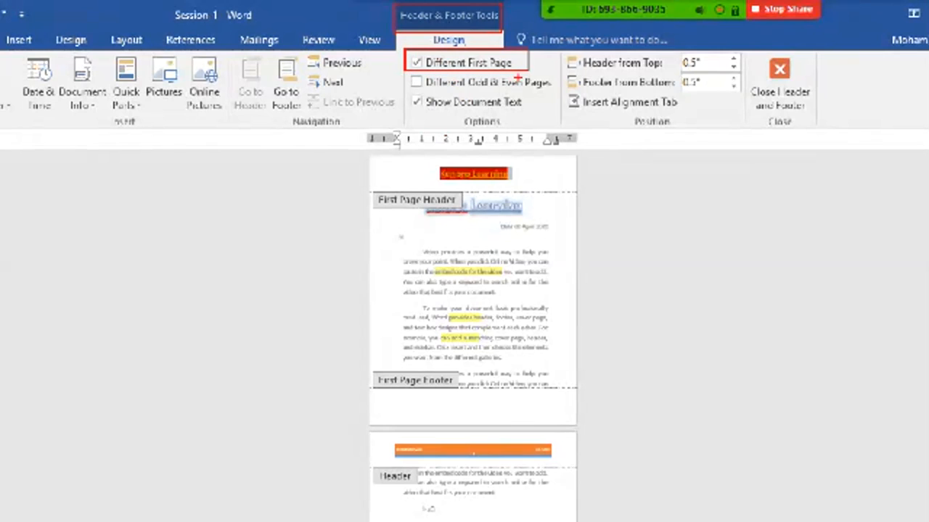
pyautogui.moveTo(543, 173); pyautogui.dragTo(580, 174)
pyautogui.moveTo(575, 450); pyautogui.dragTo(622, 450)
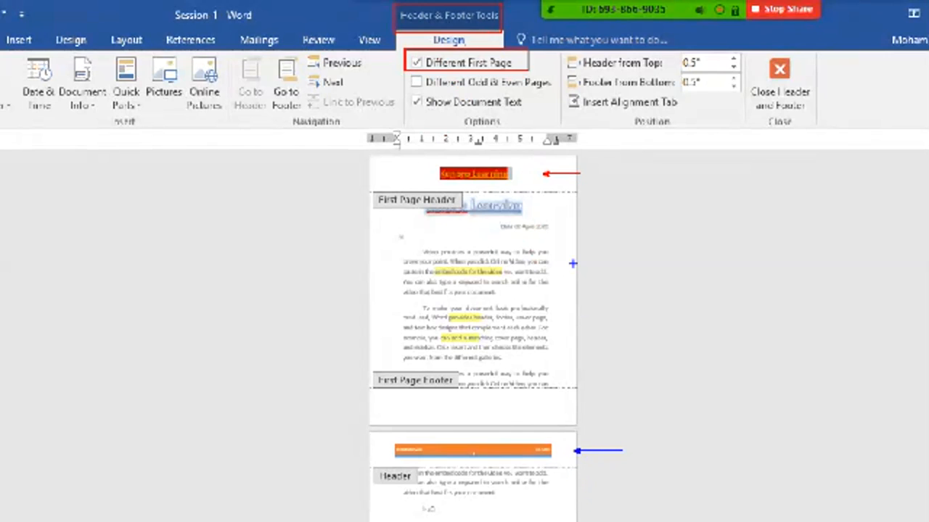
pyautogui.press('Escape')
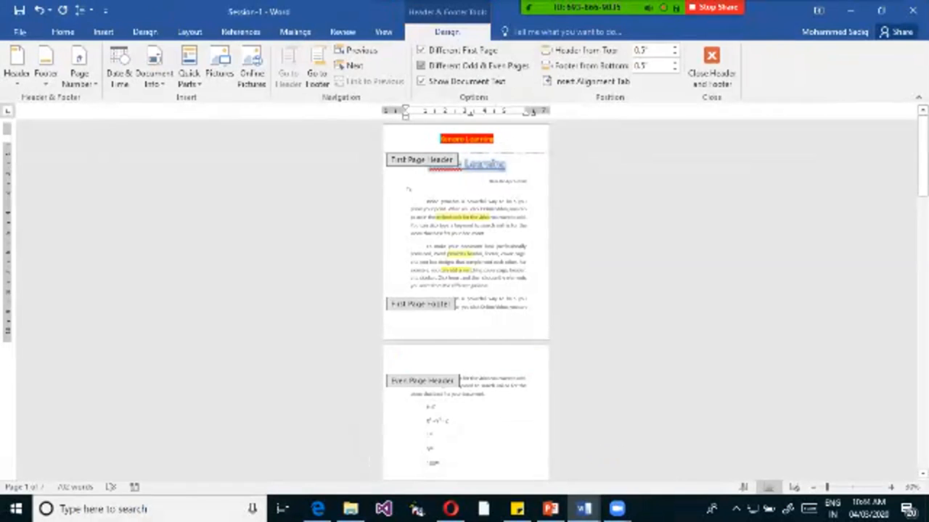
# Enable different headers and footers for odd and even pages.
pyautogui.click(421, 66)
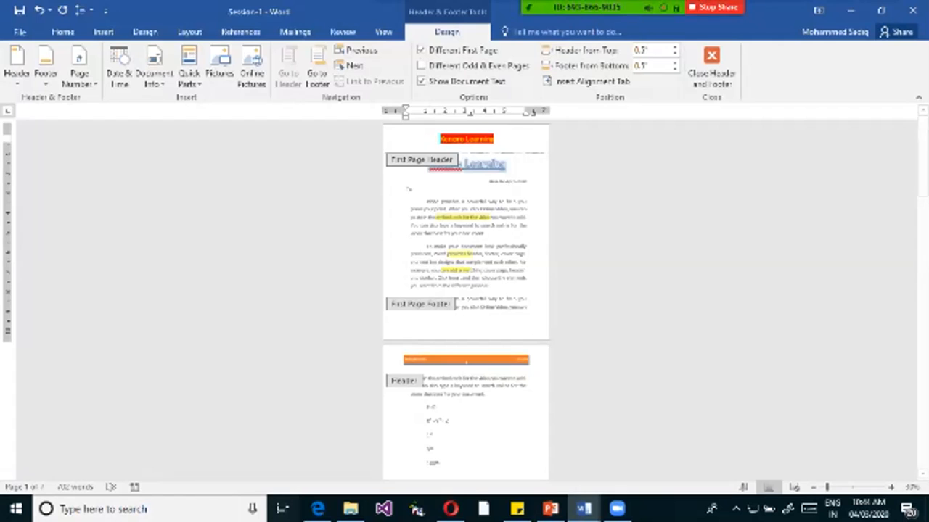
pyautogui.moveTo(631, 8)
pyautogui.click(421, 66)
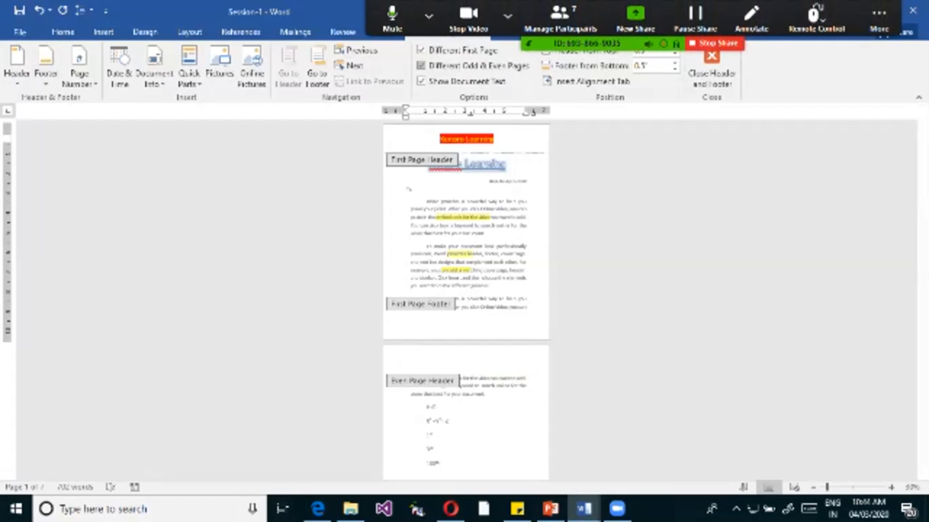
# Compare the headers on the odd and even pages throughout the document.
pyautogui.scroll(-3, 467, 301)
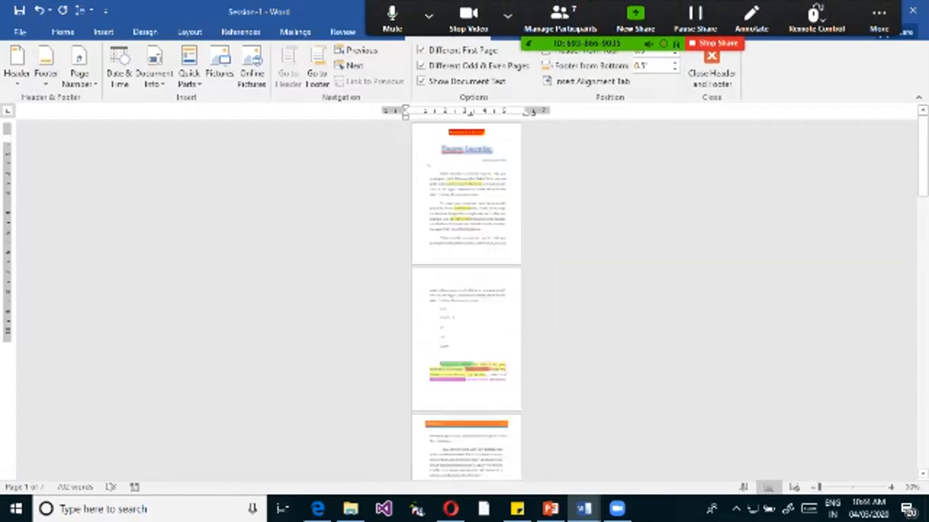
pyautogui.scroll(2, 466, 301)
pyautogui.scroll(-4, 466, 301)
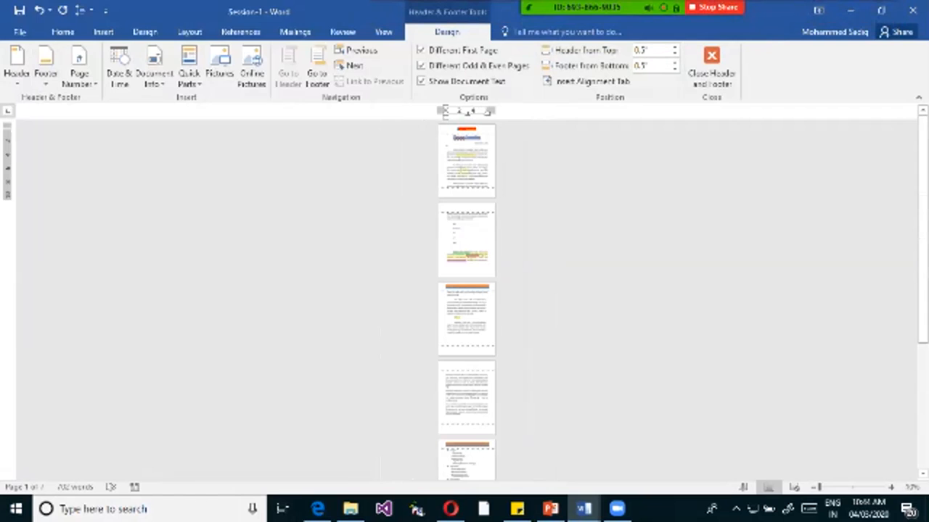
pyautogui.click(467, 286)
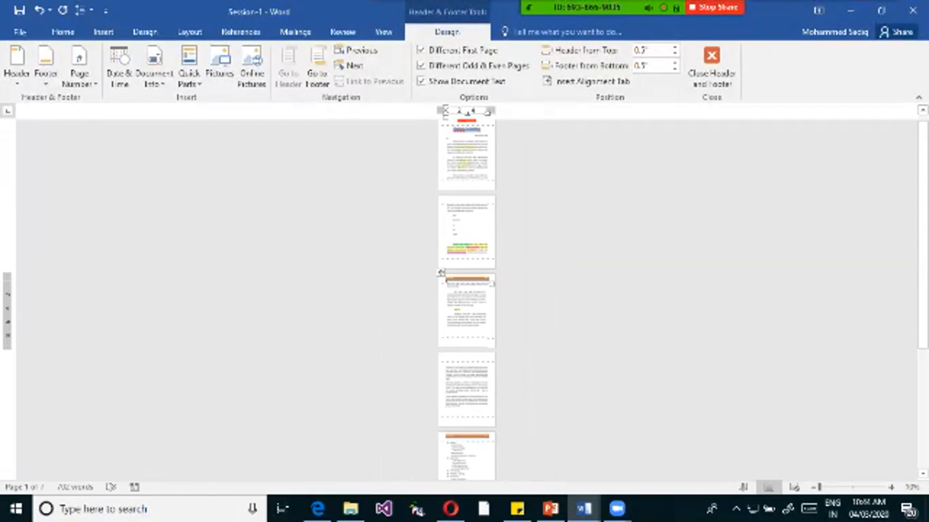
pyautogui.click(467, 437)
pyautogui.scroll(-3, 467, 437)
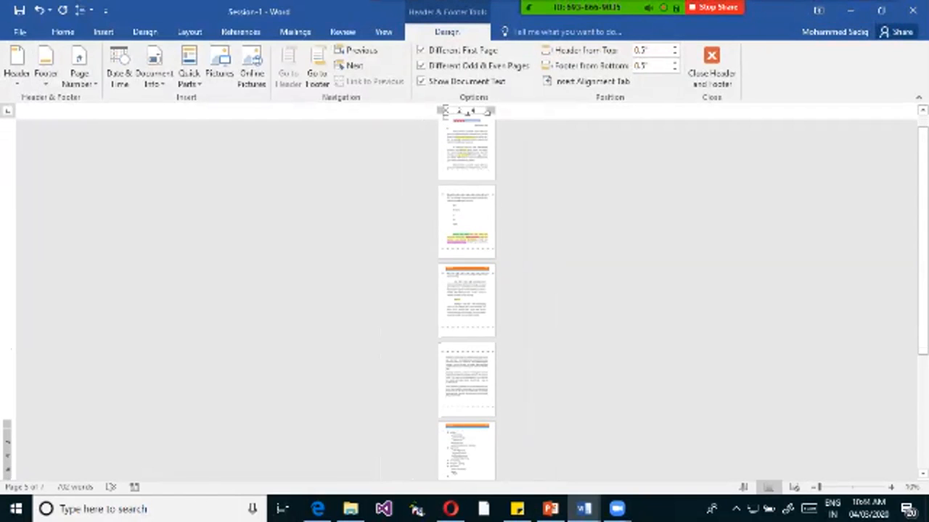
pyautogui.moveTo(923, 248); pyautogui.dragTo(923, 351)
pyautogui.scroll(3, 466, 299)
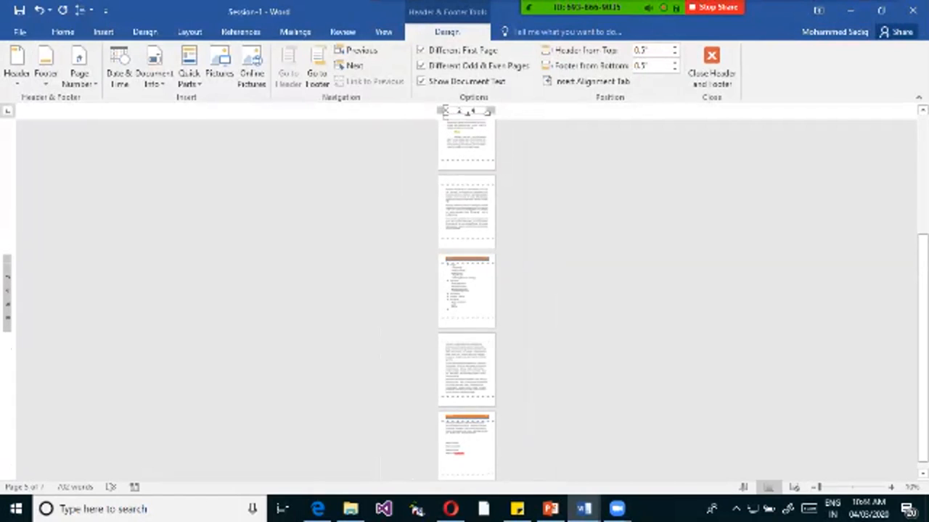
pyautogui.moveTo(923, 294); pyautogui.dragTo(923, 185)
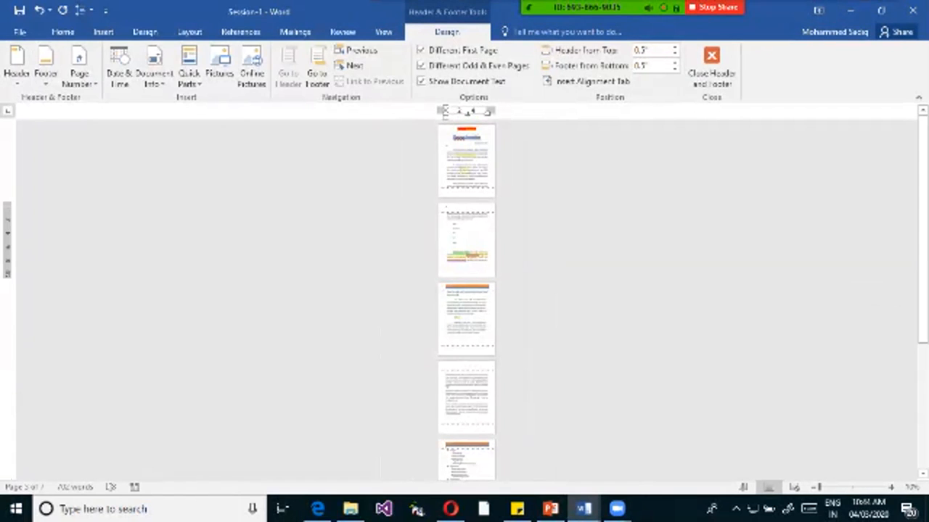
# Examine the even page header and footer on page 2 and the odd page header on page 3.
pyautogui.scroll(5, 466, 299)
pyautogui.scroll(4, 467, 299)
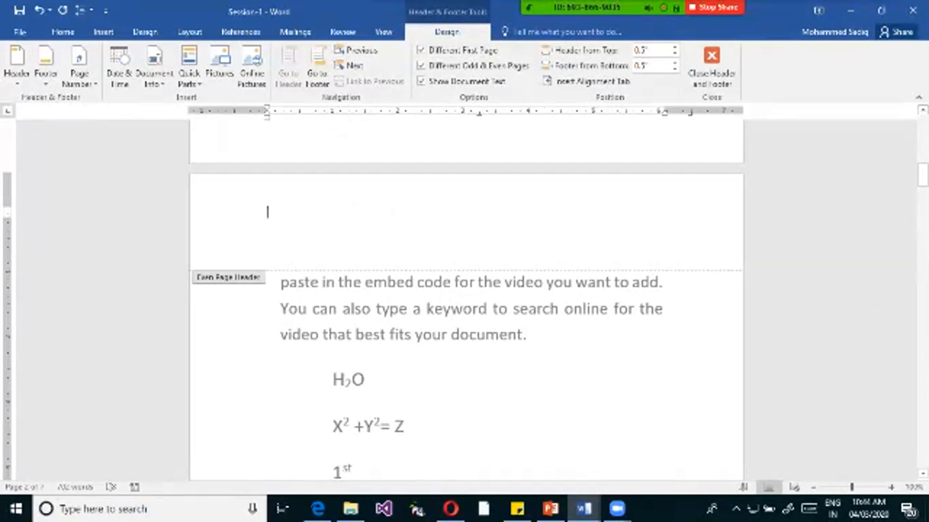
pyautogui.scroll(10, 467, 299)
pyautogui.scroll(-18, 467, 299)
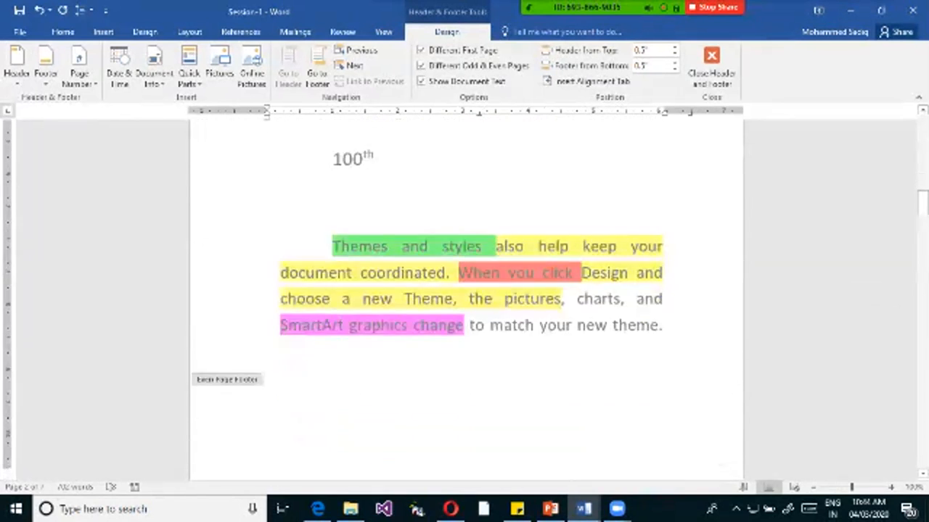
pyautogui.scroll(-4, 466, 299)
pyautogui.scroll(-2, 467, 299)
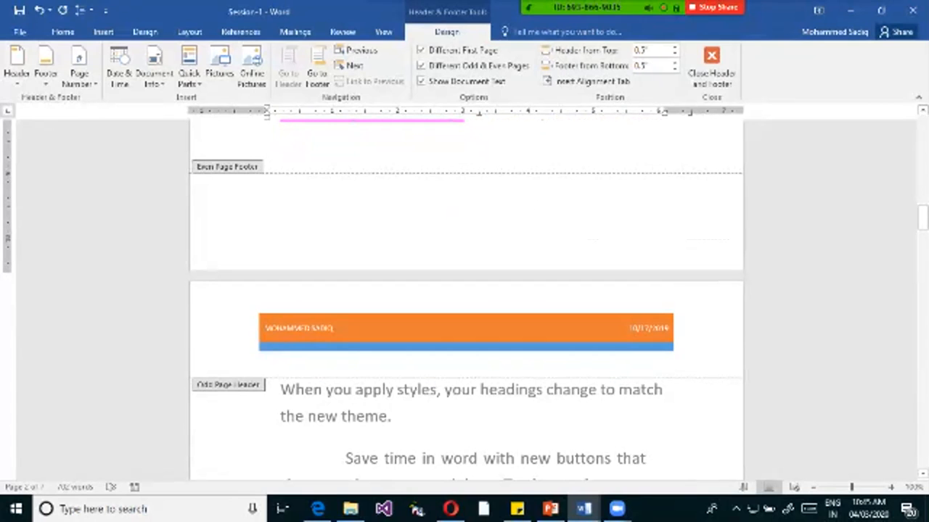
pyautogui.scroll(19, 254, 309)
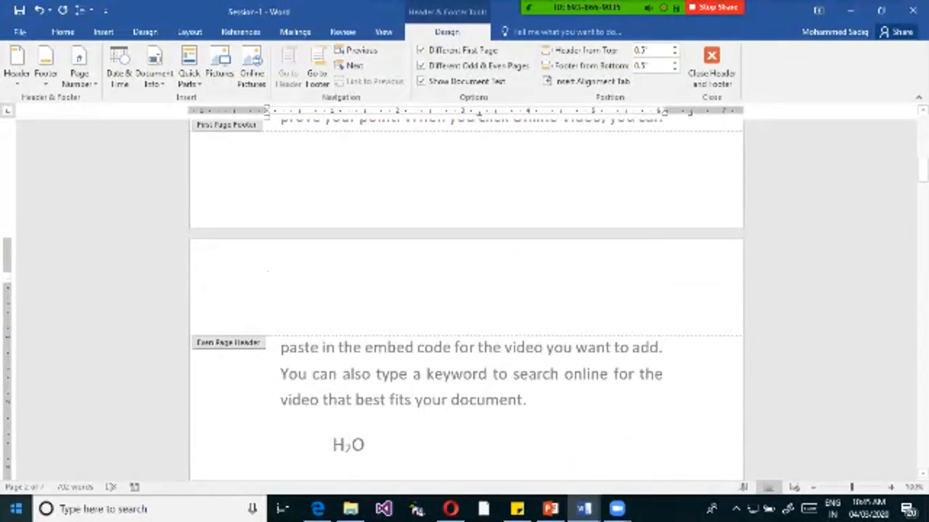
pyautogui.scroll(-18, 465, 301)
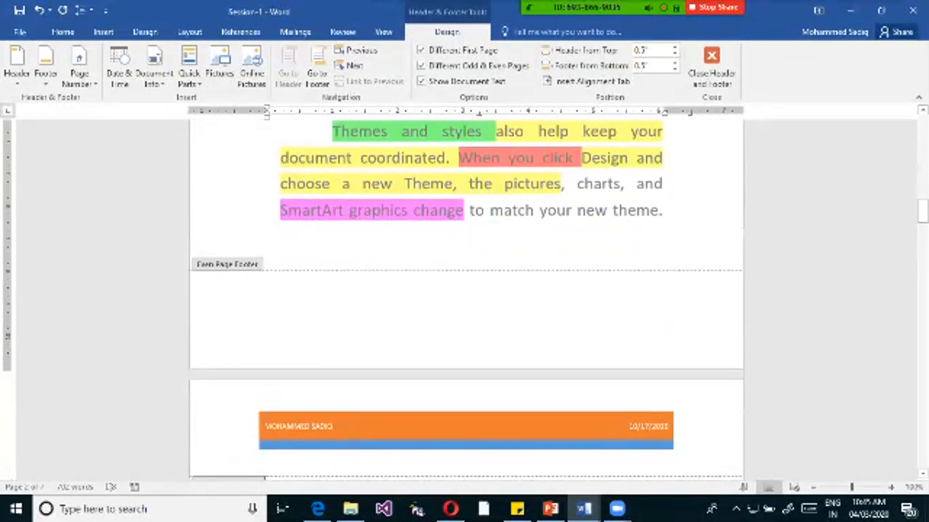
pyautogui.scroll(18, 464, 290)
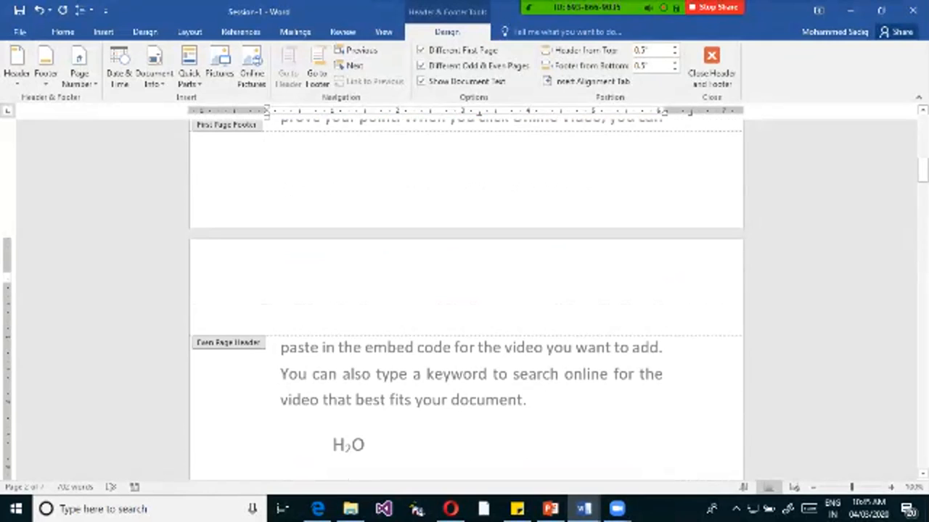
# Enter "Bangalore India" as the even page header text on page 2.
pyautogui.write('Bangalo')
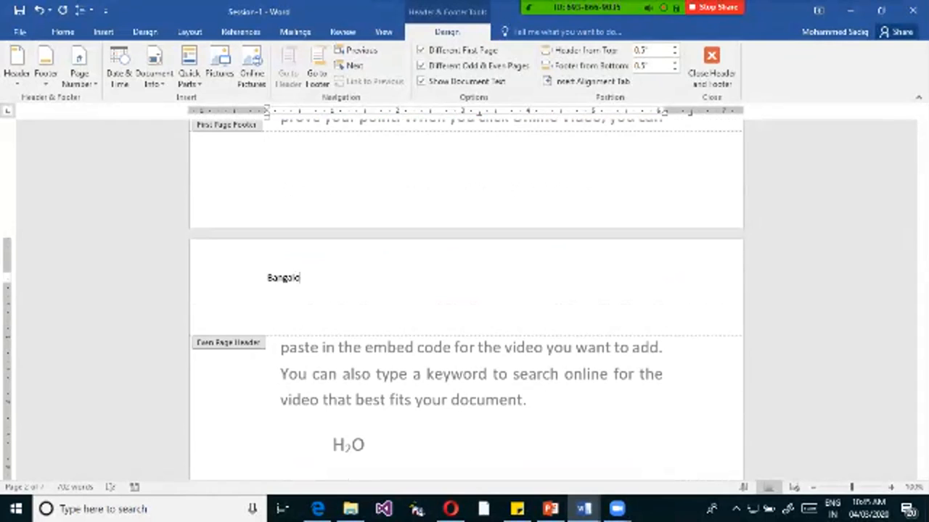
pyautogui.write('re India')
# Make the even page header text bold and increase its font size by three points.
pyautogui.hotkey('ctrl', 'a')
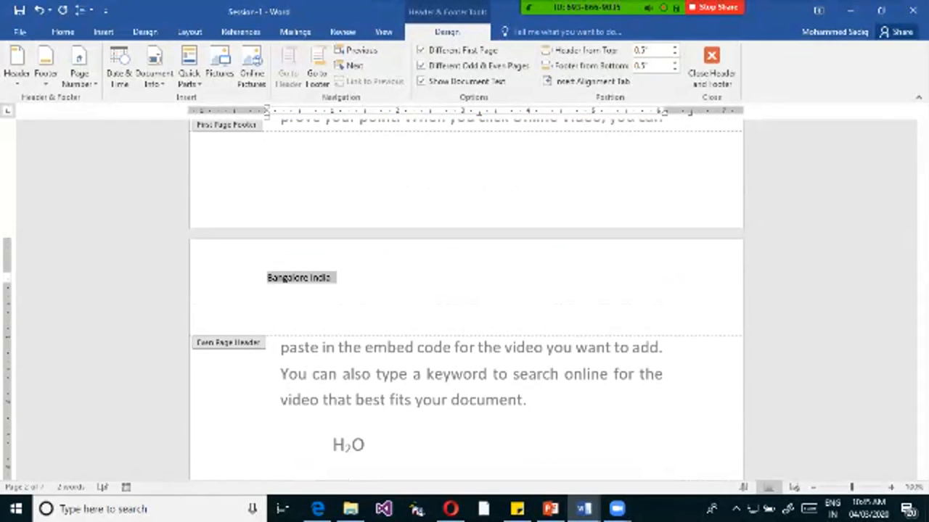
pyautogui.hotkey('ctrl', 'b')
pyautogui.hotkey('ctrl', ']')
pyautogui.hotkey('ctrl', ']')
pyautogui.hotkey('ctrl', ']')
pyautogui.hotkey('ctrl', ']')
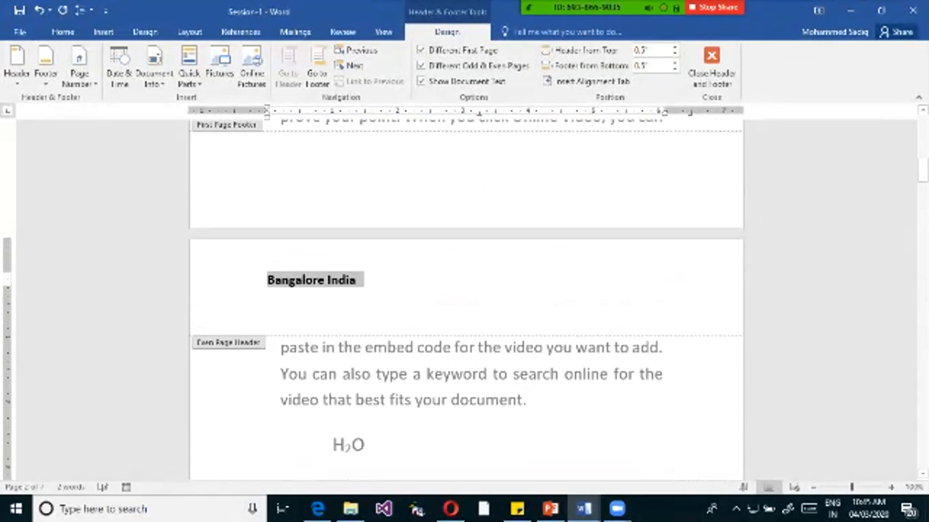
pyautogui.click(357, 280)
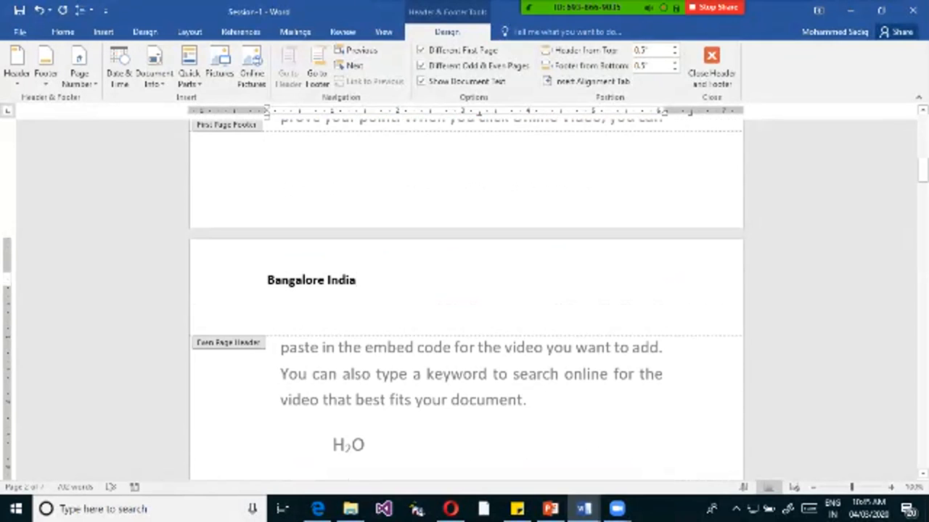
# Close header and footer editing and review the headers on the document's first pages.
pyautogui.scroll(-5, 465, 305)
pyautogui.scroll(-15, 464, 305)
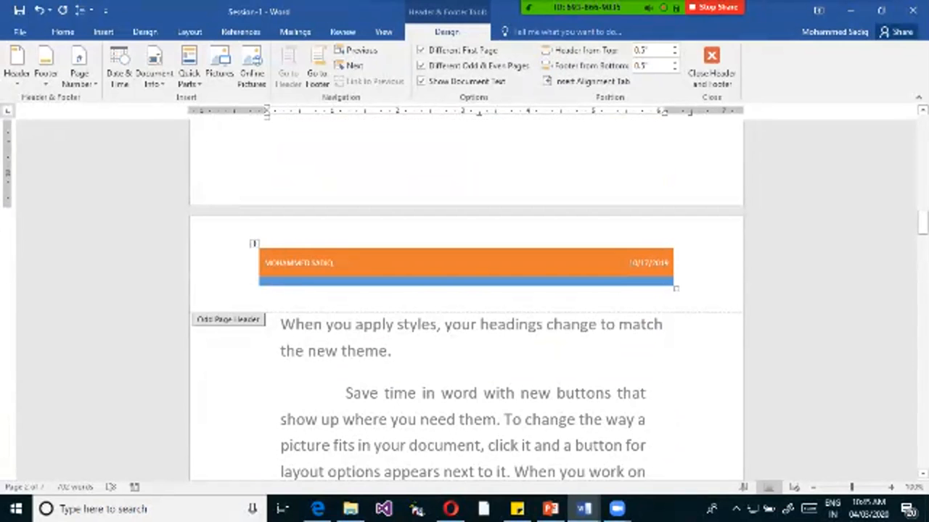
pyautogui.click(711, 66)
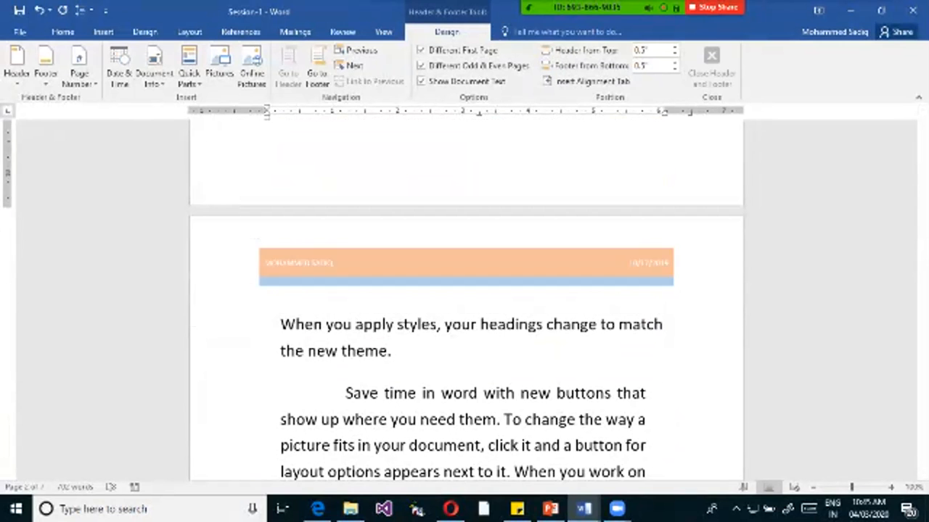
pyautogui.scroll(-3, 473, 256)
pyautogui.scroll(5, 473, 255)
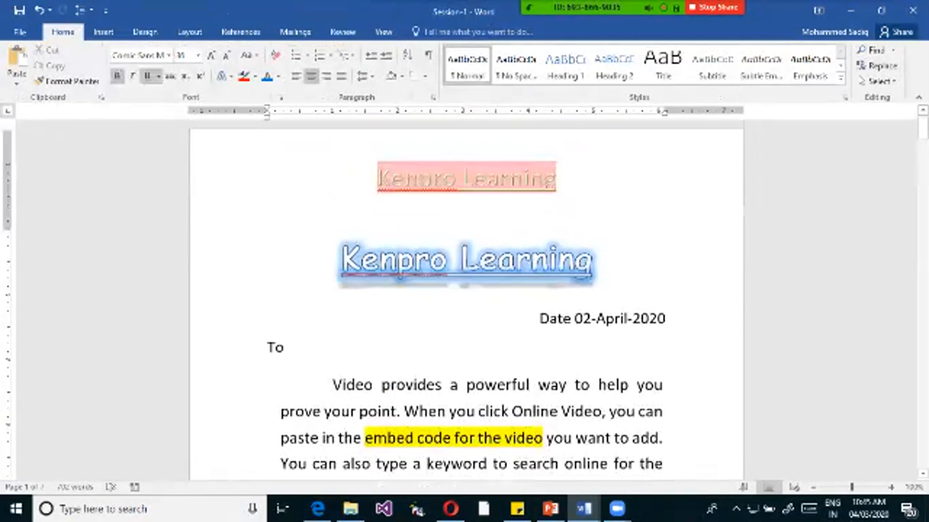
pyautogui.keyDown('ctrl'); pyautogui.scroll(-3, 744, 134); pyautogui.keyUp('ctrl')
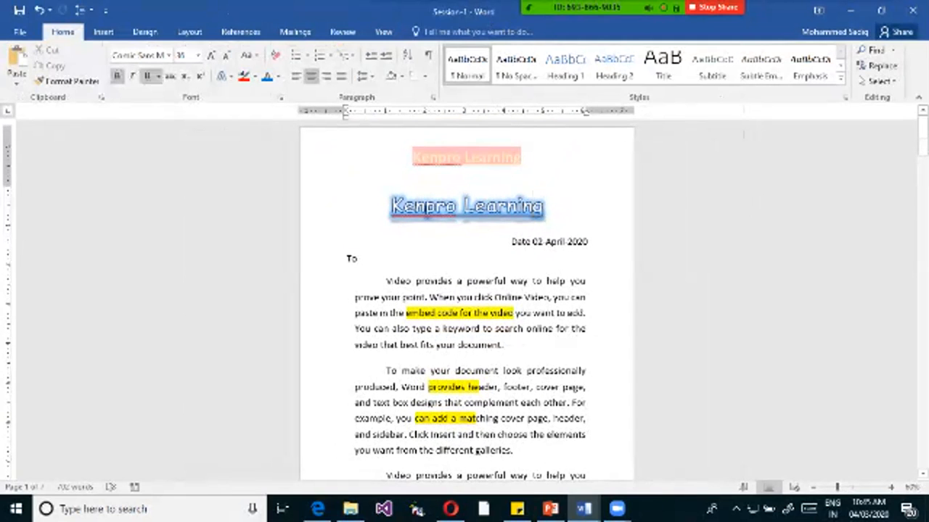
pyautogui.scroll(-4, 426, 305)
pyautogui.click(412, 410)
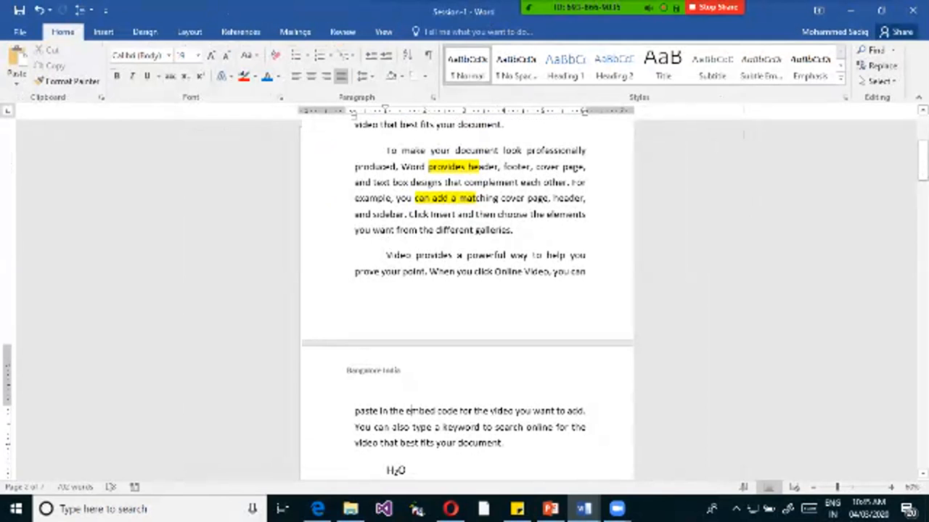
pyautogui.moveTo(412, 410); pyautogui.dragTo(357, 410)
pyautogui.click(358, 411)
# Reopen the page 2 header for editing and check the alternating even and odd page headers through page 5.
pyautogui.doubleClick(373, 371)
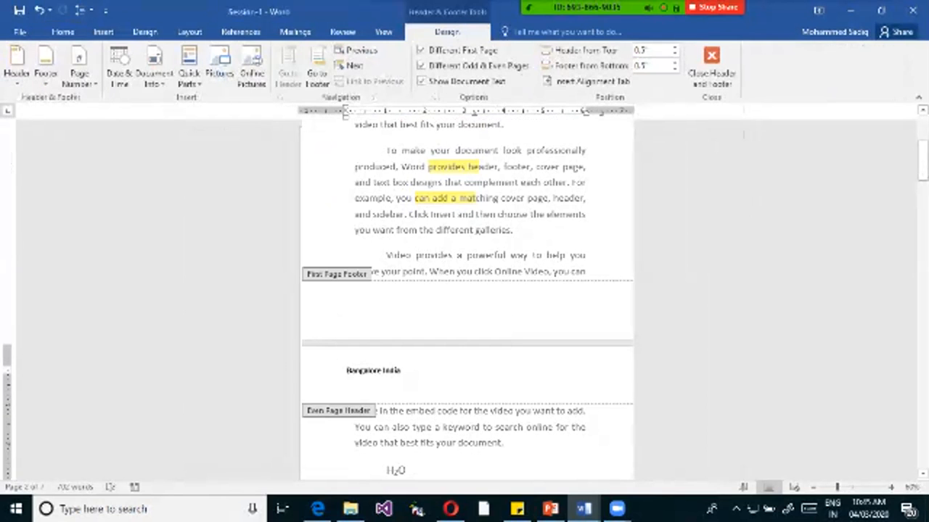
pyautogui.scroll(-10, 467, 298)
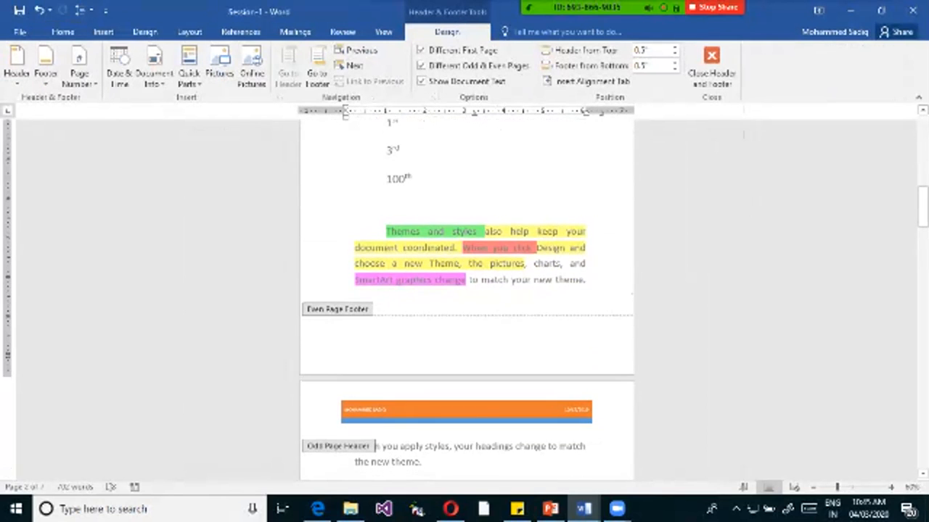
pyautogui.click(421, 411)
pyautogui.scroll(-12, 421, 411)
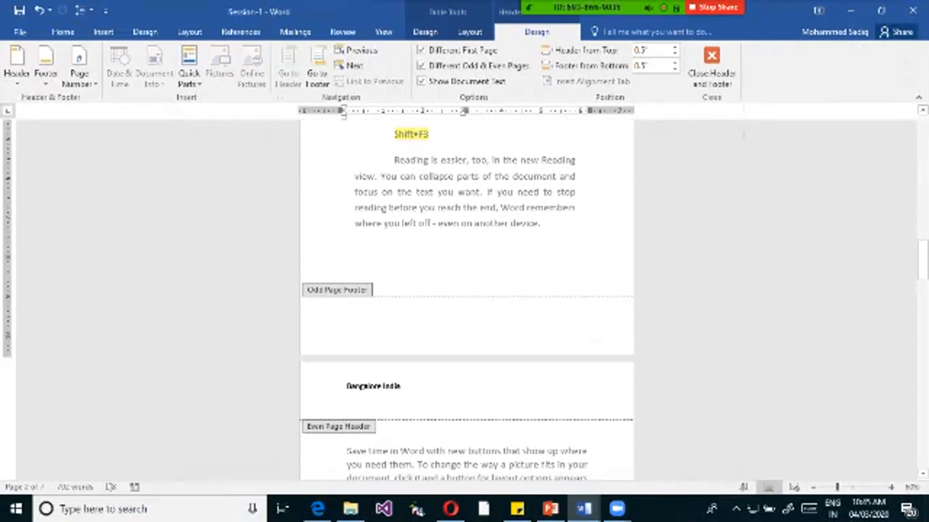
pyautogui.scroll(-13, 467, 297)
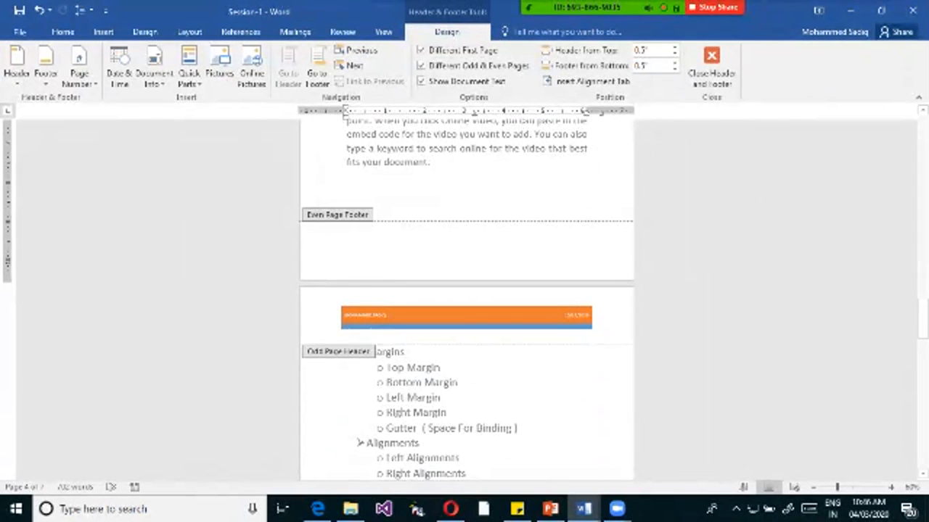
pyautogui.click(508, 16)
pyautogui.scroll(7, 466, 299)
pyautogui.scroll(-7, 466, 299)
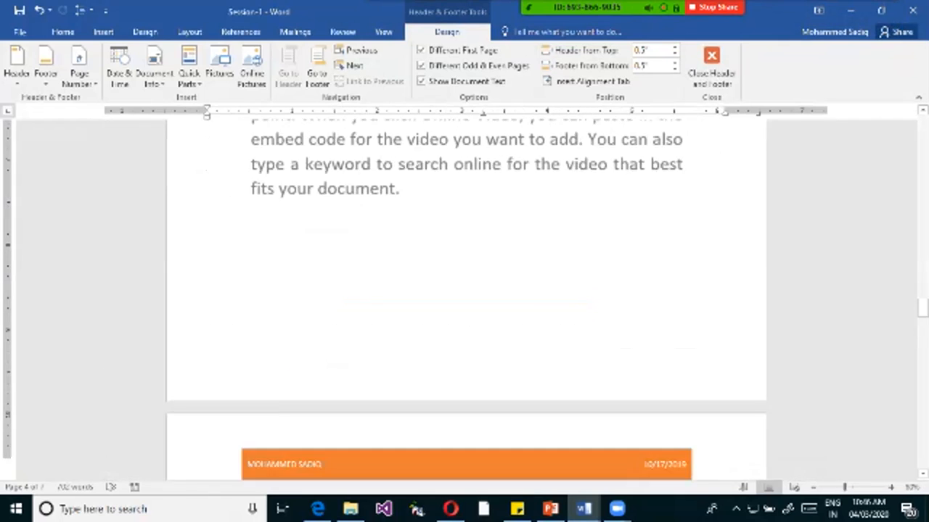
pyautogui.scroll(10, 467, 299)
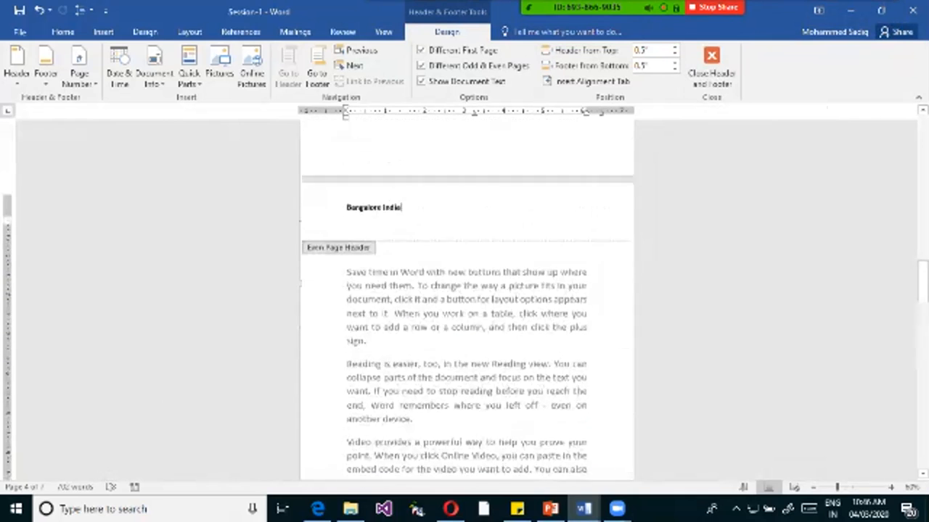
pyautogui.scroll(15, 467, 299)
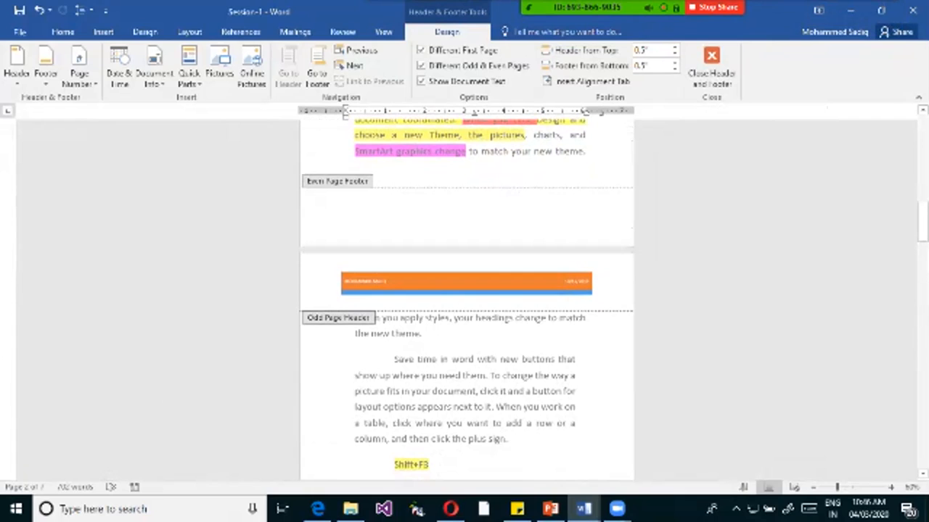
pyautogui.click(45, 73)
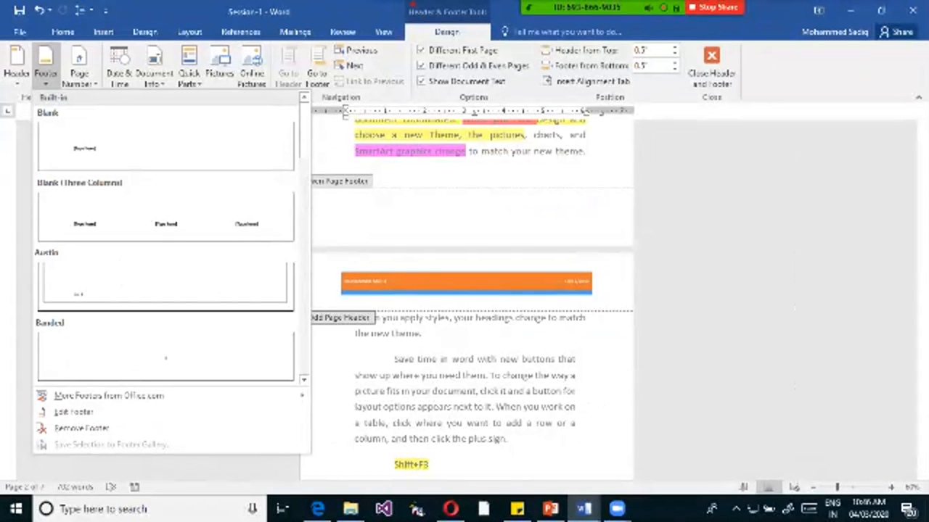
pyautogui.press('Escape')
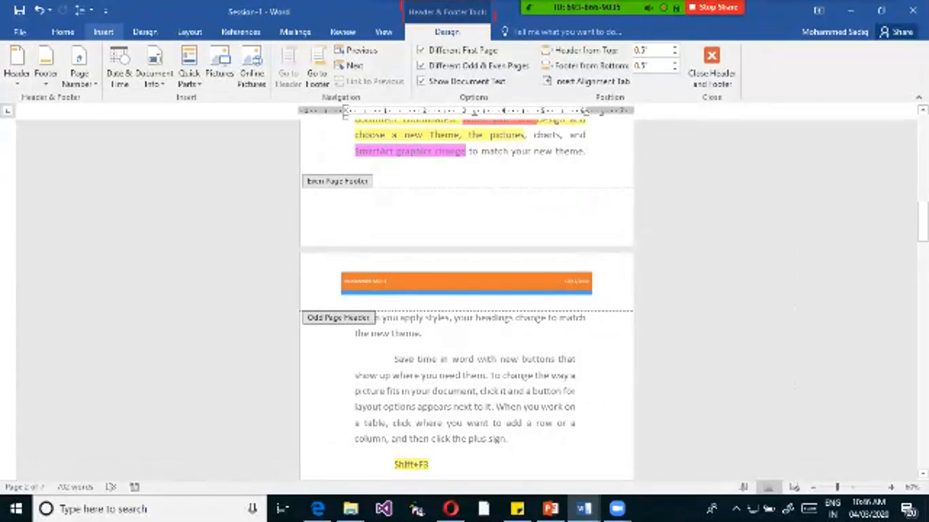
# Insert the built-in Integral footer as the even page footer.
pyautogui.click(103, 32)
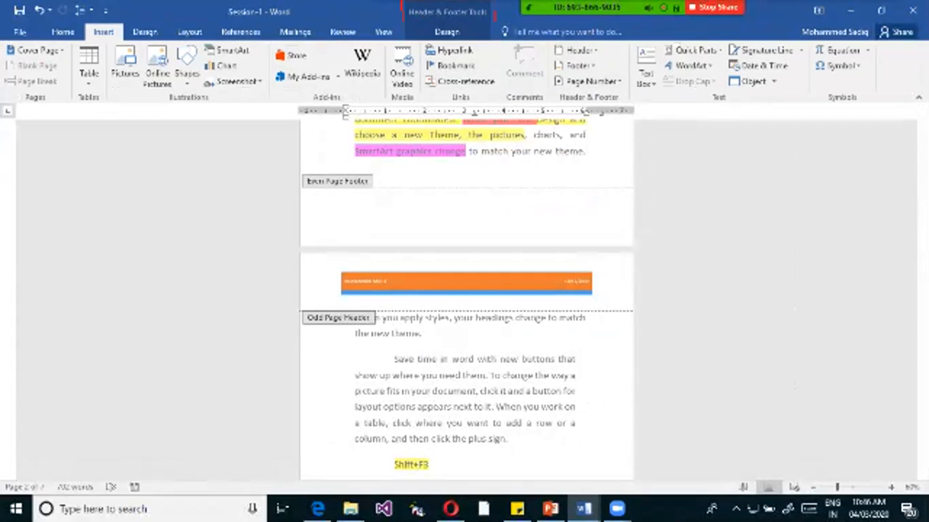
pyautogui.click(577, 65)
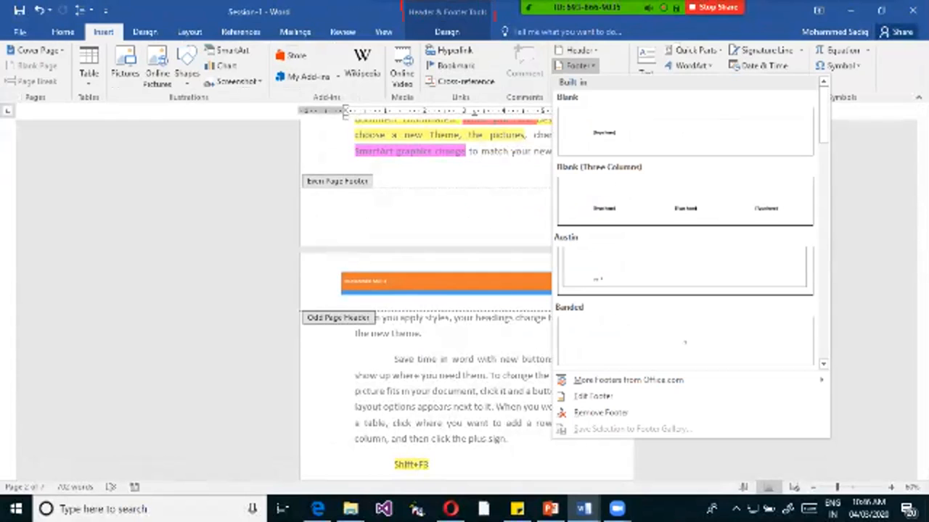
pyautogui.scroll(-3, 686, 218)
pyautogui.scroll(-5, 685, 268)
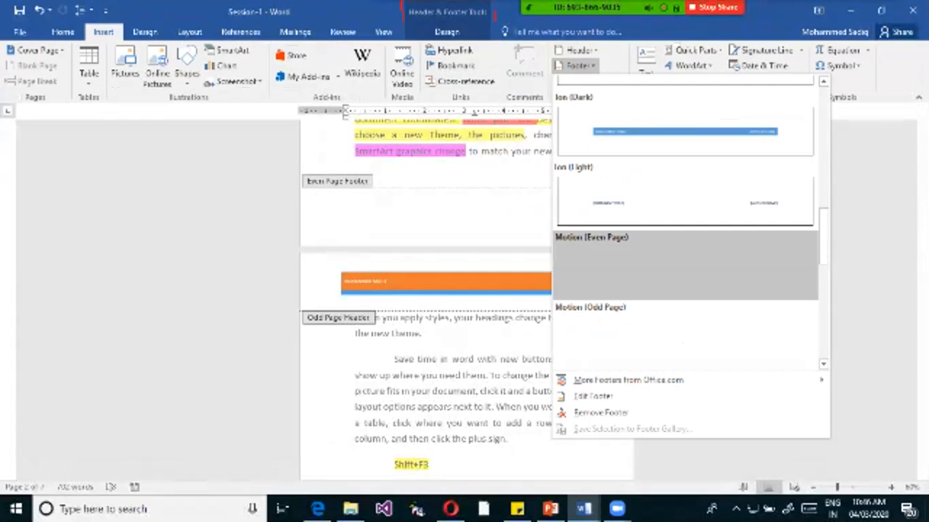
pyautogui.scroll(-7, 725, 334)
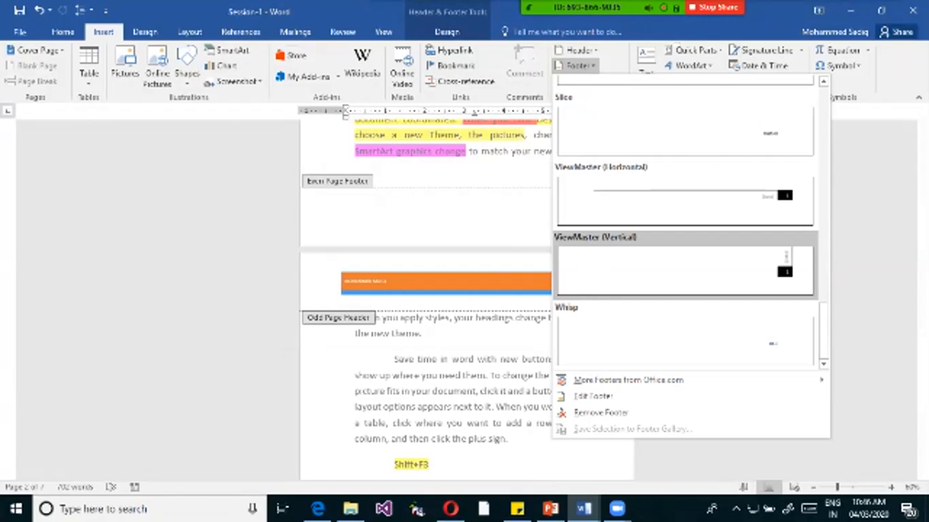
pyautogui.scroll(6, 685, 217)
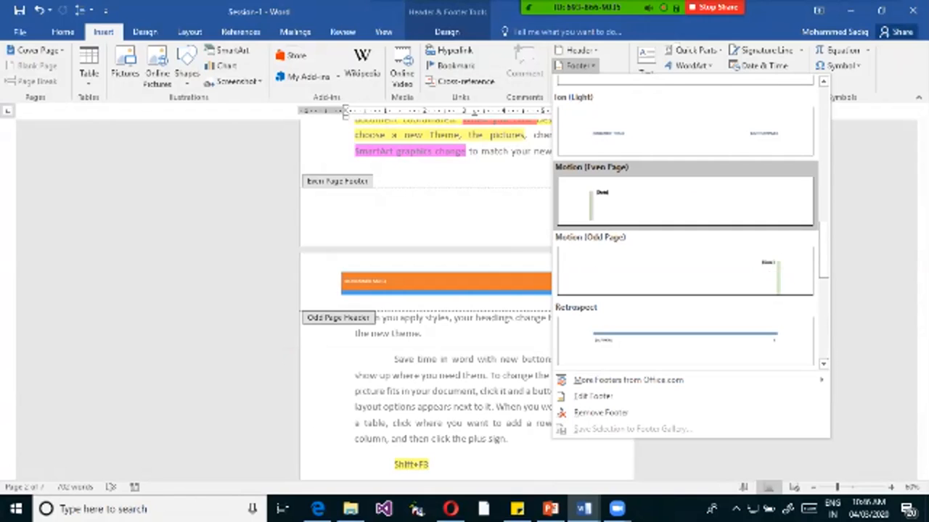
pyautogui.scroll(10, 684, 240)
pyautogui.scroll(-10, 684, 240)
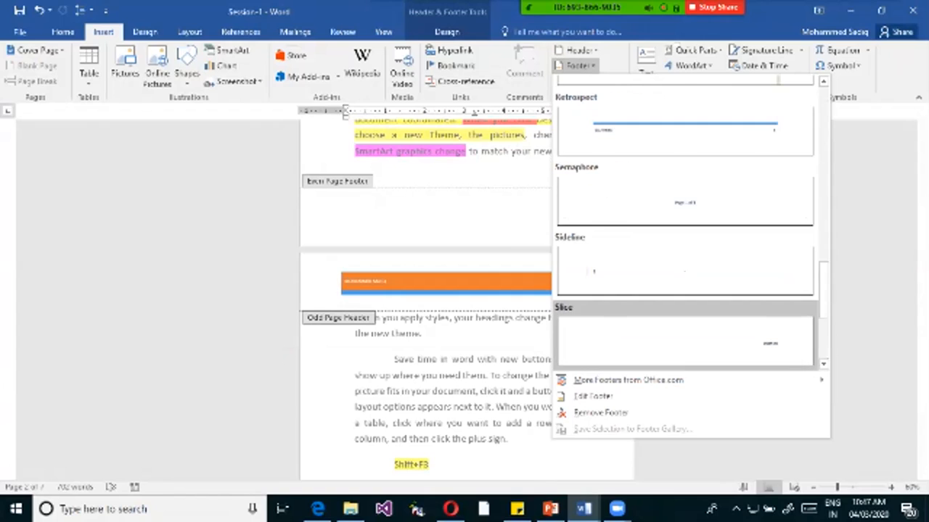
pyautogui.scroll(-3, 685, 333)
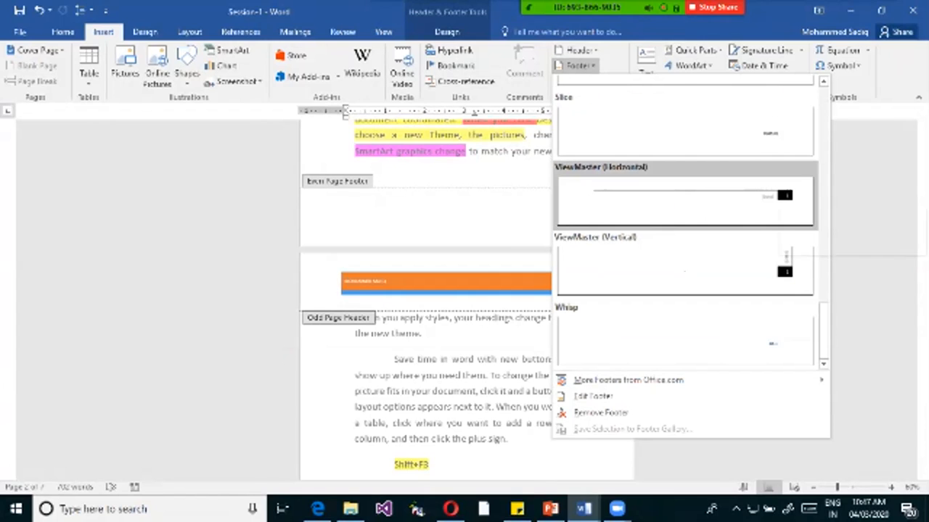
pyautogui.scroll(15, 685, 218)
pyautogui.scroll(-8, 685, 218)
pyautogui.scroll(3, 685, 218)
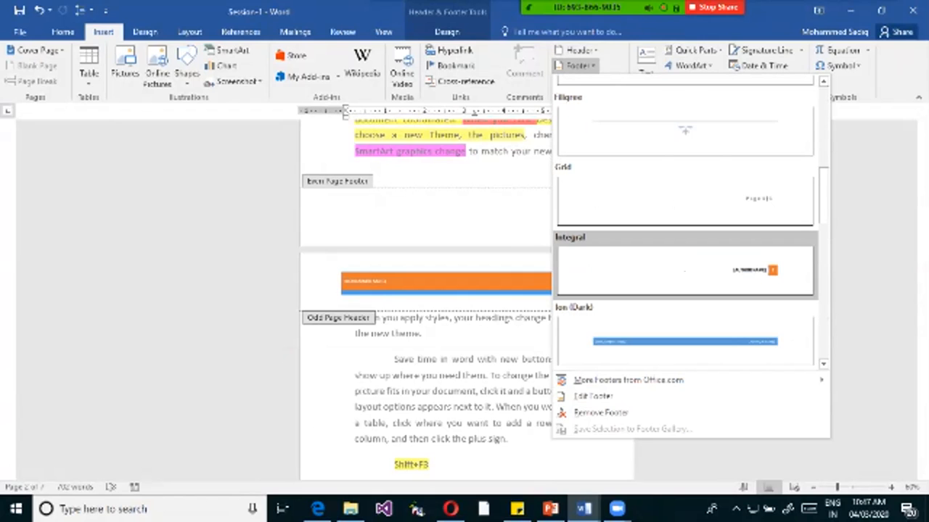
pyautogui.click(685, 270)
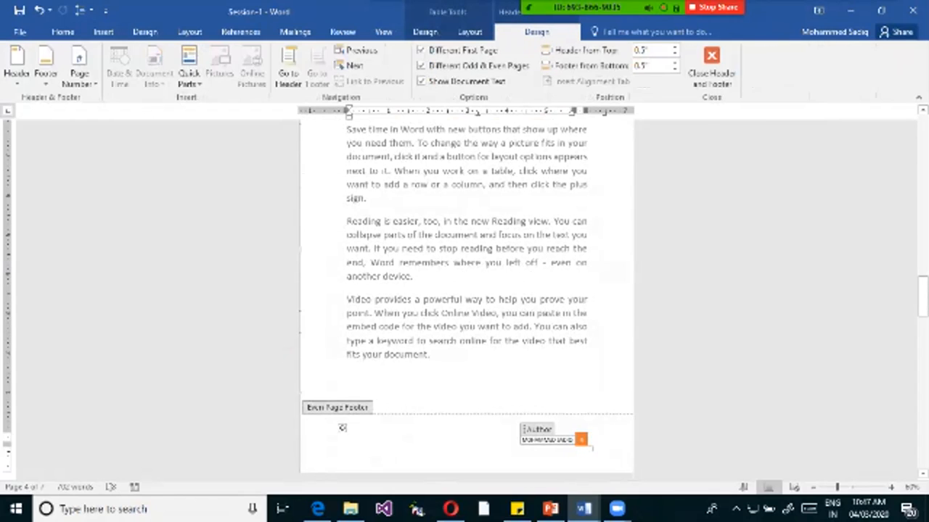
# Replace the author name in the even page footer with "PAGE #" in front of the page number.
pyautogui.doubleClick(540, 440)
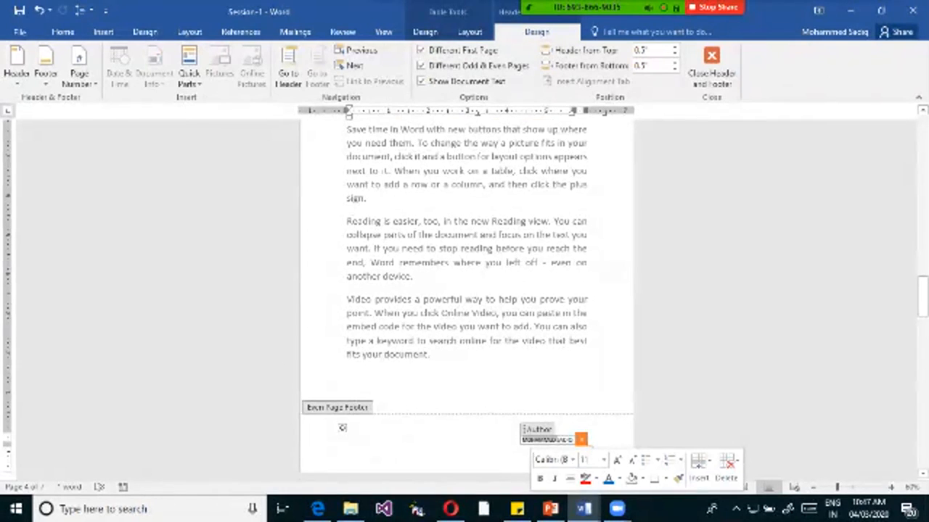
pyautogui.press('Delete')
pyautogui.press('Delete')
pyautogui.press('Delete')
pyautogui.press('Delete')
pyautogui.press('Delete')
pyautogui.press('Delete')
pyautogui.press('Delete')
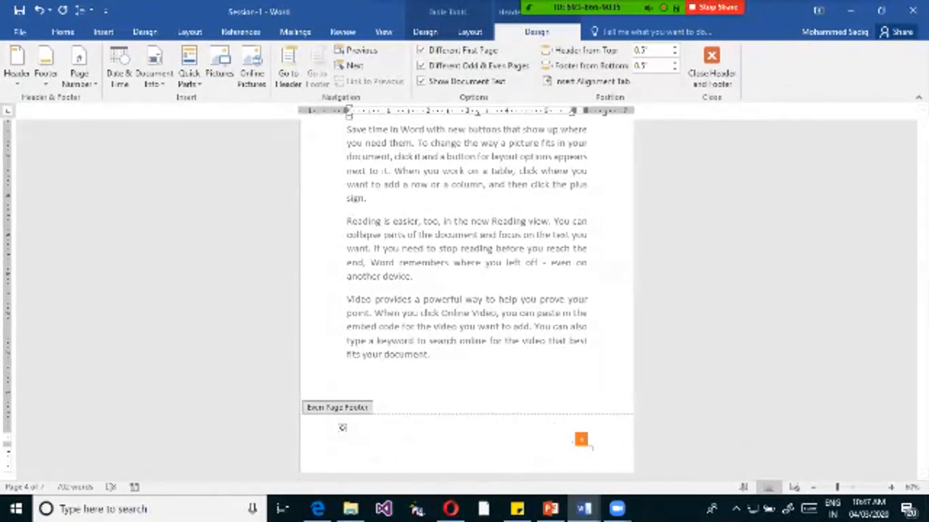
pyautogui.write('PAGE NUMBER')
pyautogui.press('BackSpace')
pyautogui.press('BackSpace')
pyautogui.press('BackSpace')
pyautogui.press('BackSpace')
pyautogui.press('BackSpace')
pyautogui.press('BackSpace')
pyautogui.press('BackSpace')
pyautogui.write('#')
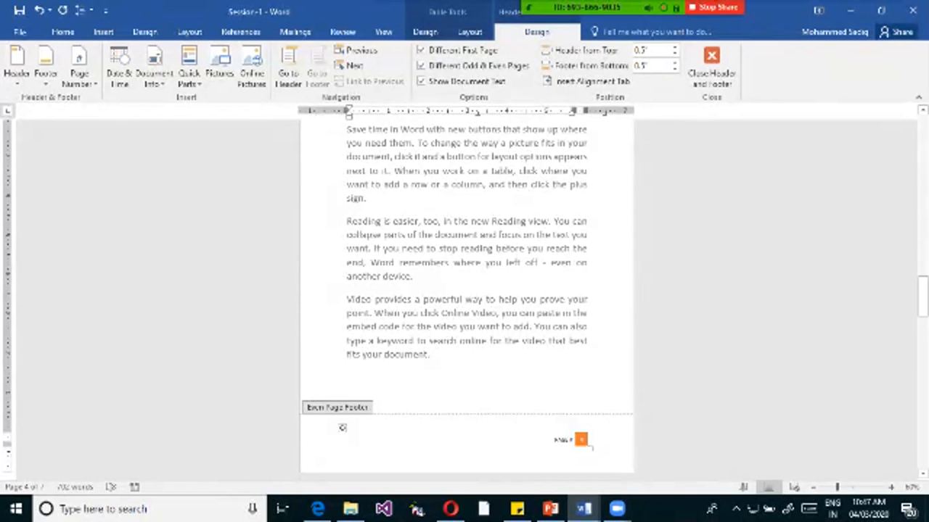
# Examine the even and odd page footers from page 4 to the end of the document.
pyautogui.scroll(-5, 300, 469)
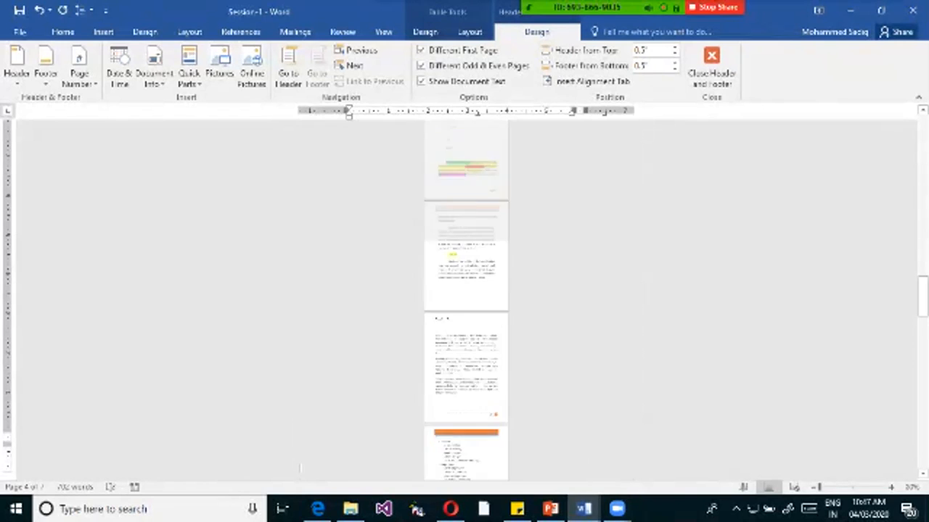
pyautogui.scroll(4, 300, 469)
pyautogui.scroll(4, 300, 469)
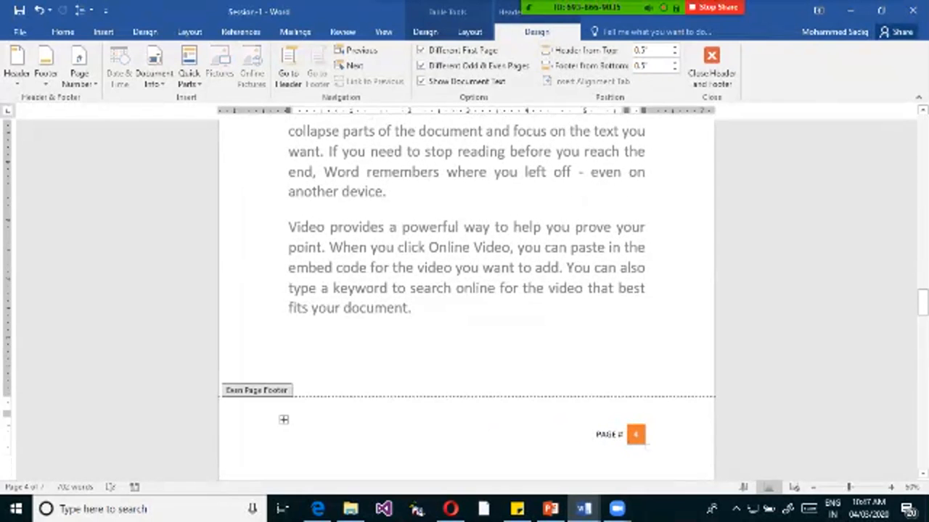
pyautogui.scroll(-10, 309, 192)
pyautogui.scroll(-10, 309, 193)
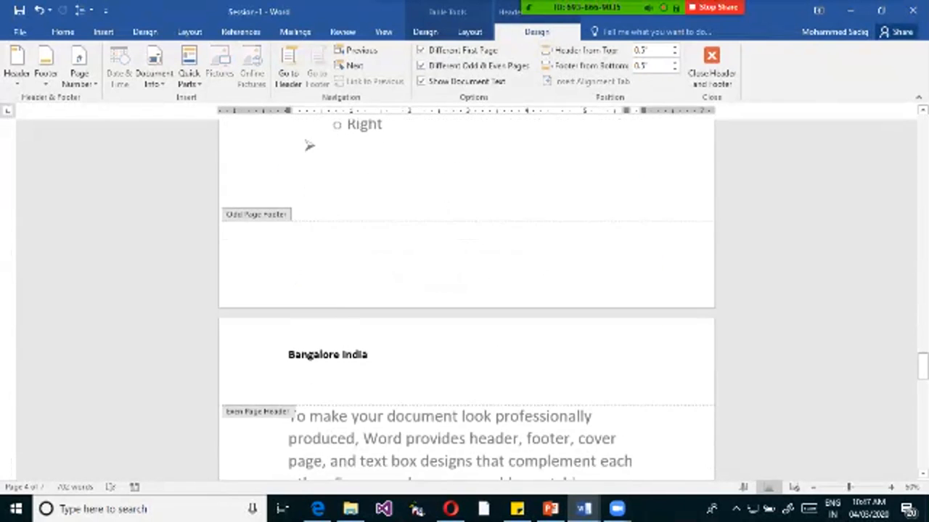
pyautogui.scroll(-8, 465, 298)
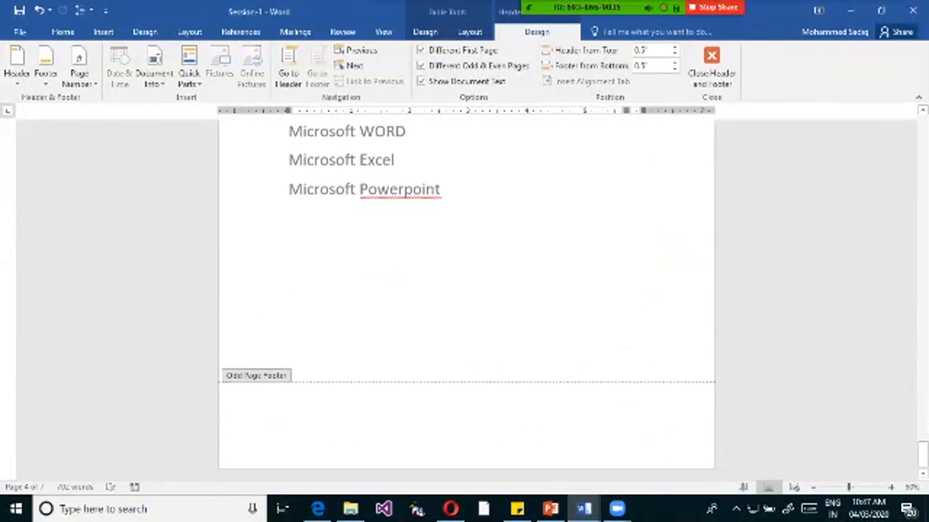
pyautogui.scroll(10, 464, 297)
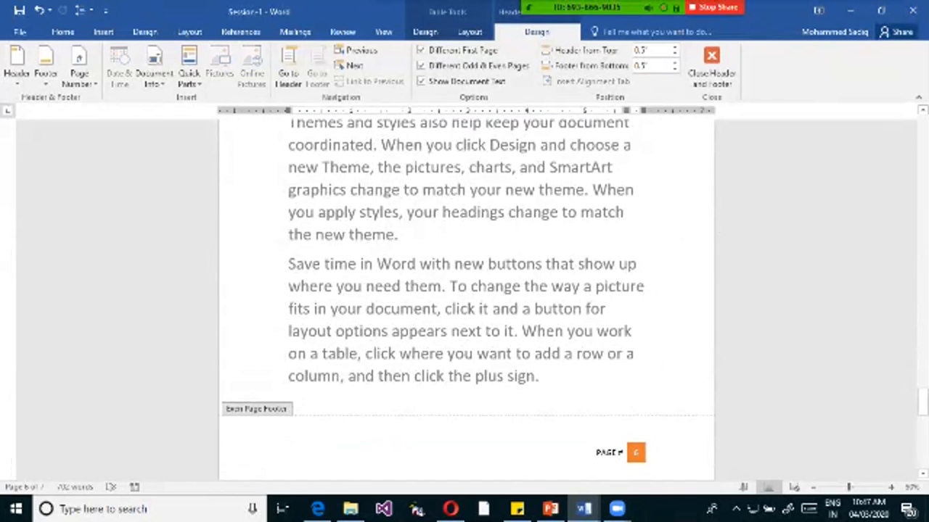
pyautogui.scroll(-1, 465, 298)
pyautogui.scroll(4, 464, 297)
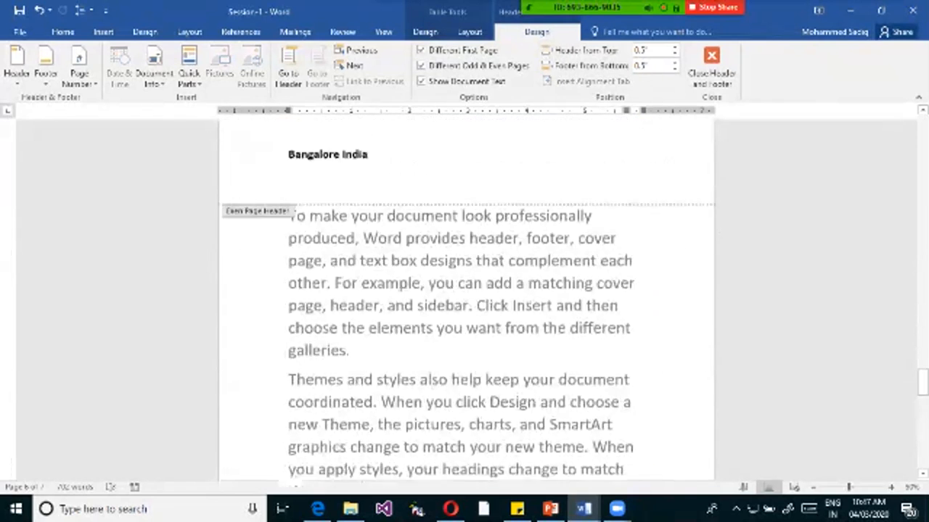
# Insert the built-in Integral footer as the odd page footer on page 5.
pyautogui.scroll(3, 465, 297)
pyautogui.click(288, 187)
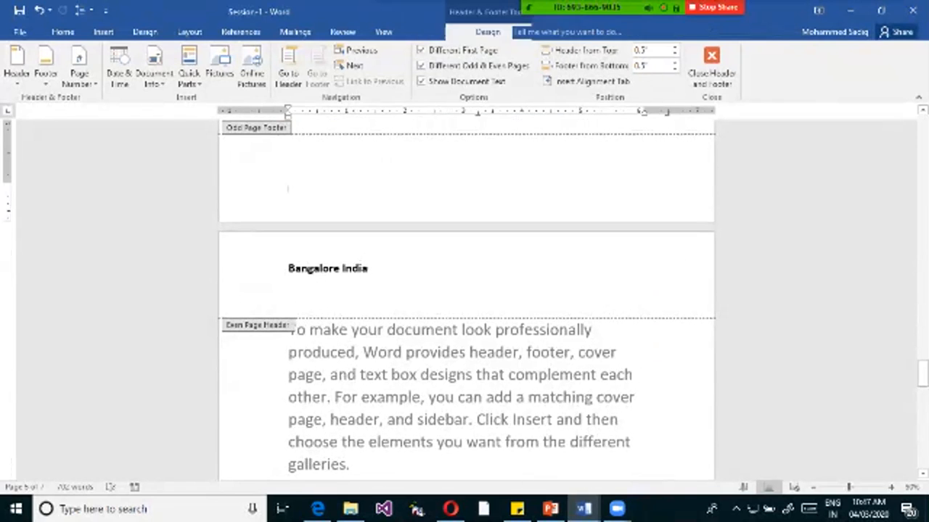
pyautogui.click(45, 65)
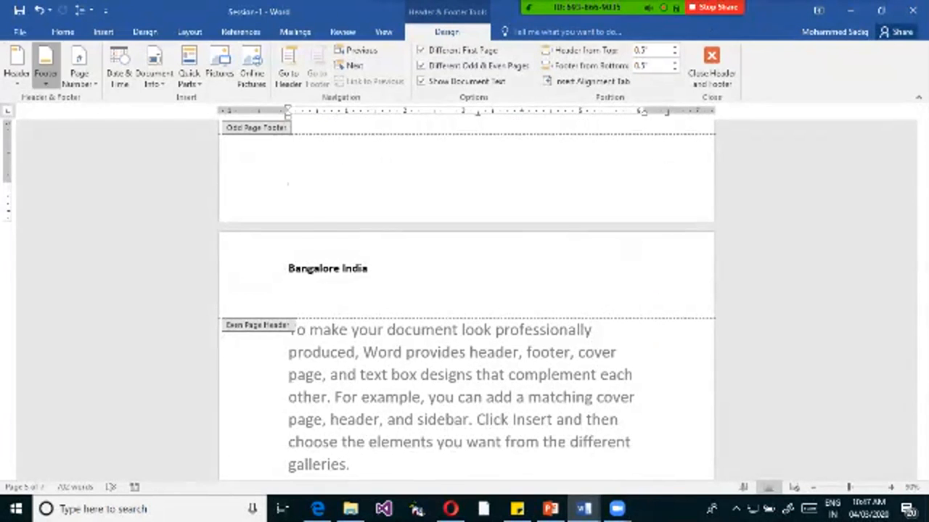
pyautogui.scroll(-3, 508, 341)
pyautogui.scroll(-6, 167, 320)
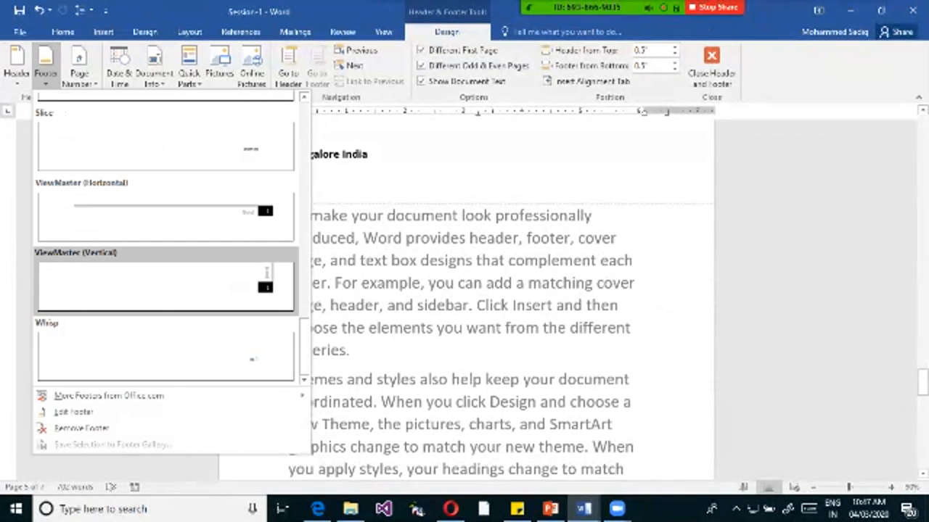
pyautogui.scroll(3, 165, 283)
pyautogui.scroll(6, 166, 283)
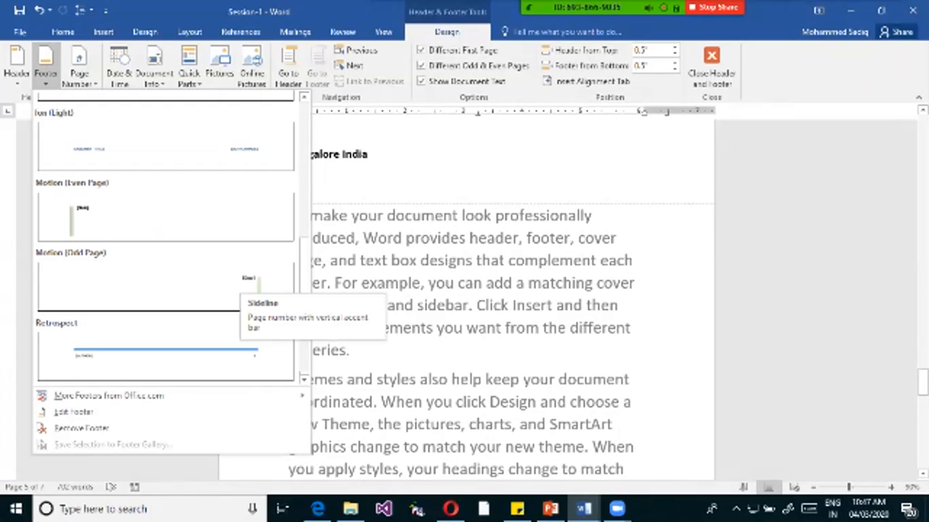
pyautogui.click(166, 216)
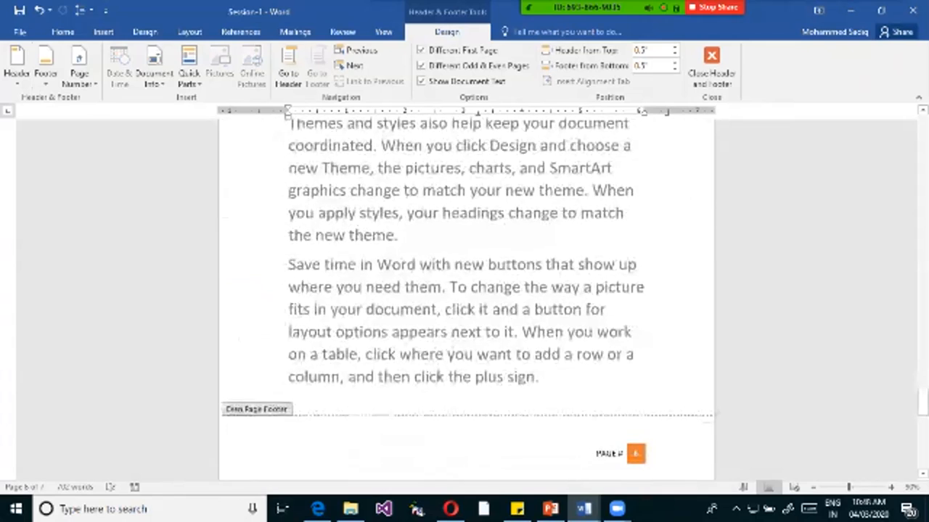
# Replace the author name in the odd page footer with "PAGE #" in front of the page number.
pyautogui.scroll(10, 467, 299)
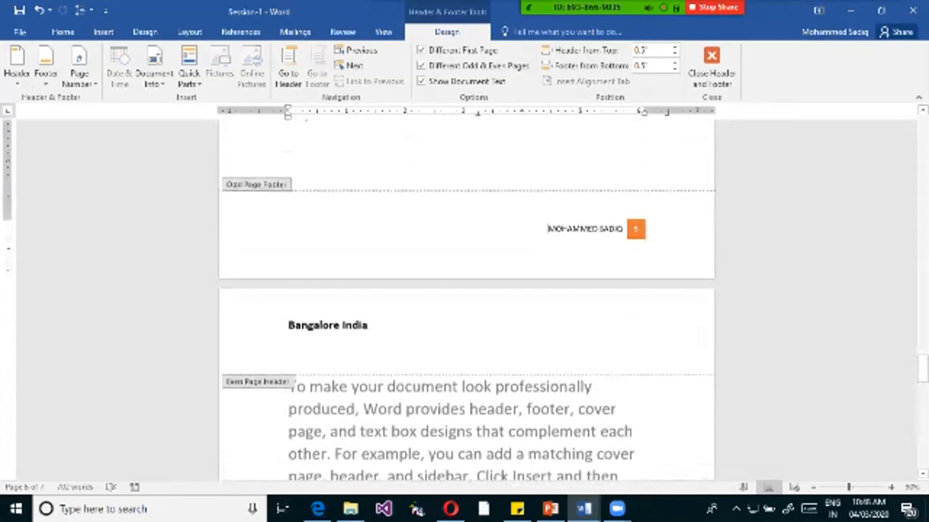
pyautogui.scroll(3, 307, 174)
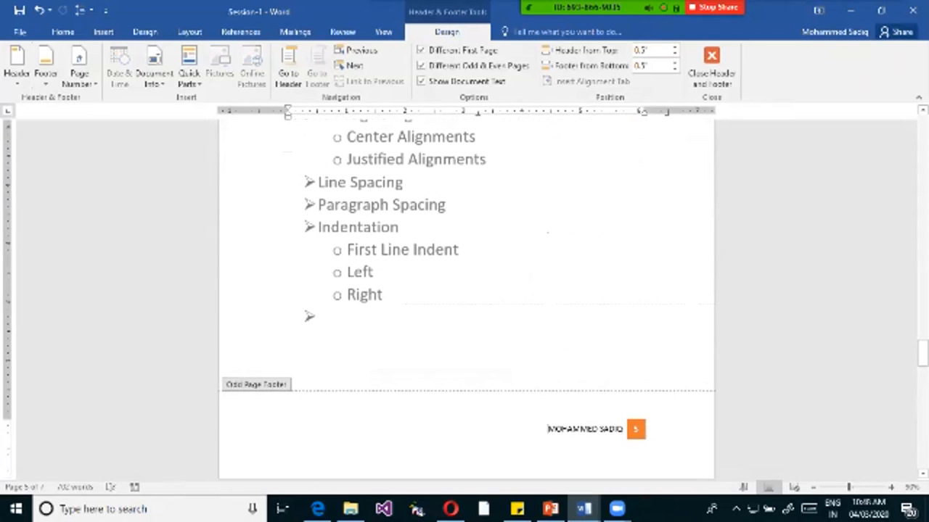
pyautogui.doubleClick(574, 429)
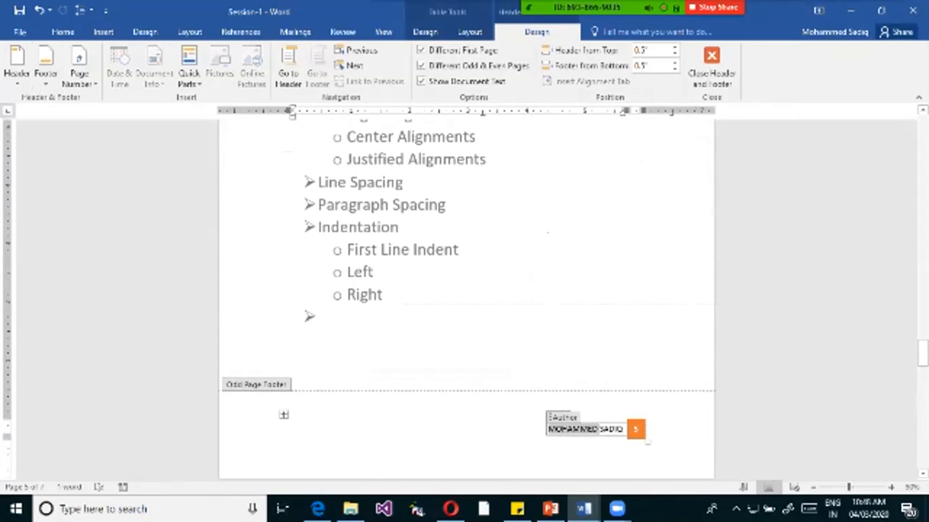
pyautogui.write('PAGE #')
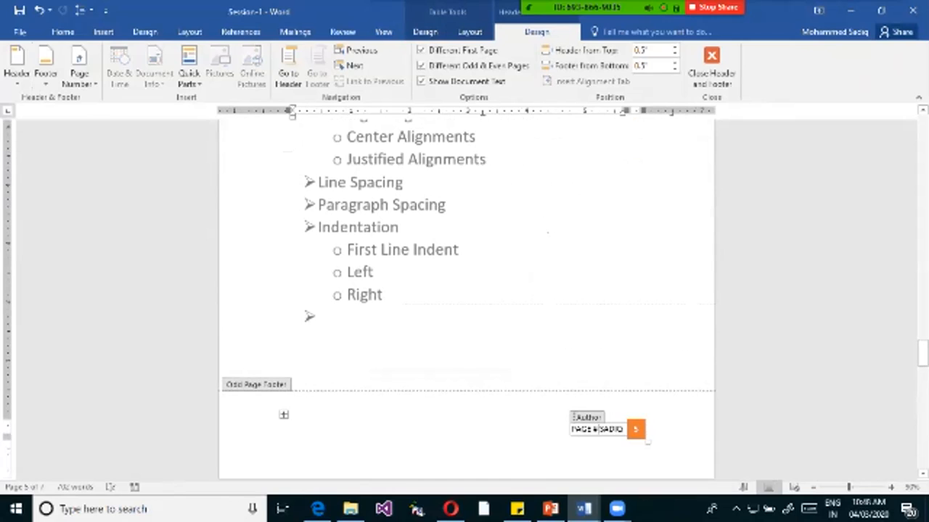
pyautogui.press('Delete')
pyautogui.press('Delete')
pyautogui.press('Delete')
pyautogui.press('Delete')
pyautogui.press('Delete')
pyautogui.press('Delete')
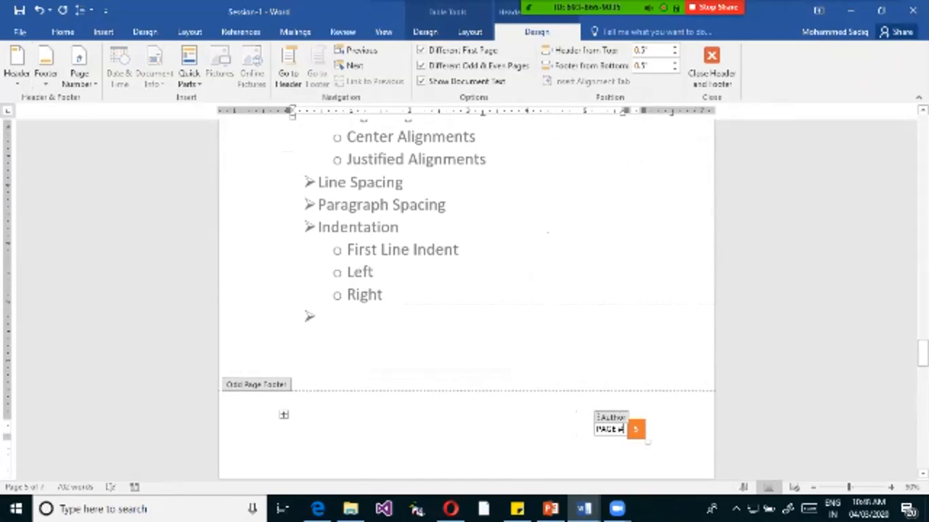
# Insert a built-in Simple Text Box into the odd page footer on page 5.
pyautogui.keyDown('ctrl'); pyautogui.scroll(-2, 466, 297); pyautogui.keyUp('ctrl')
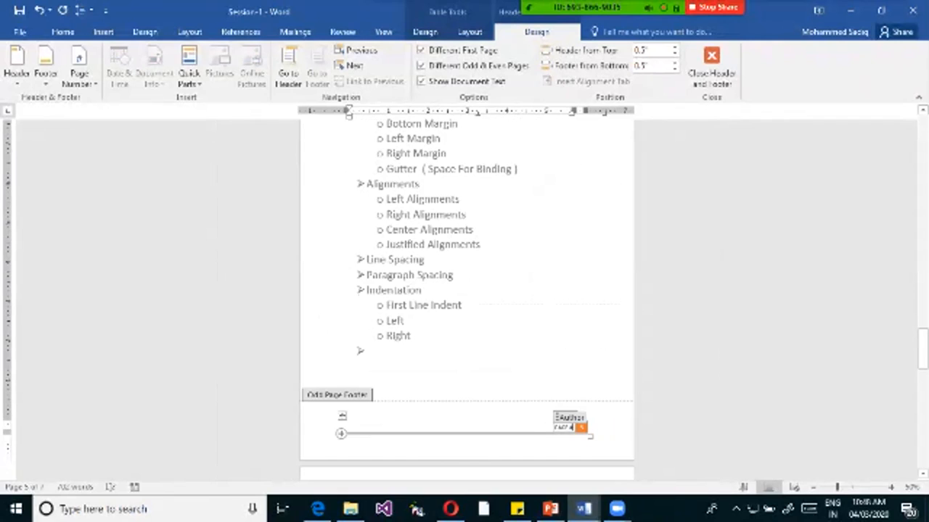
pyautogui.click(341, 417)
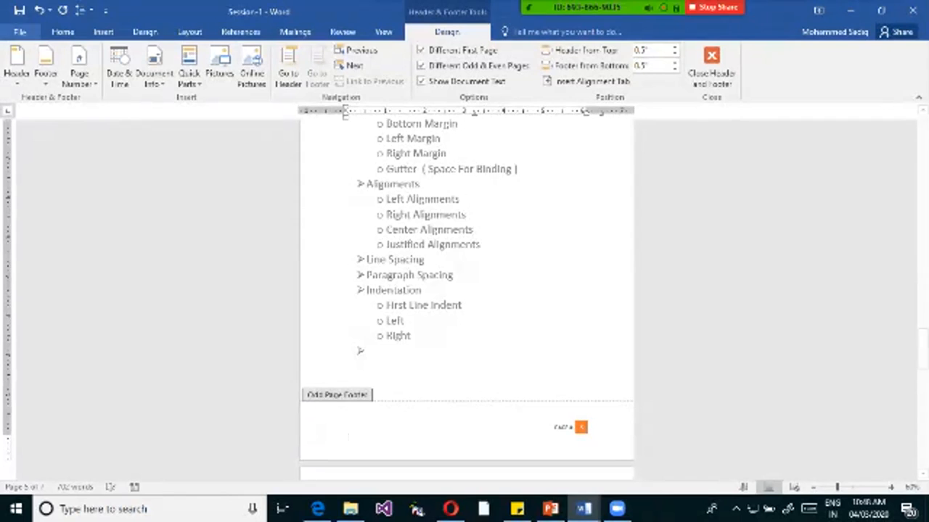
pyautogui.click(103, 32)
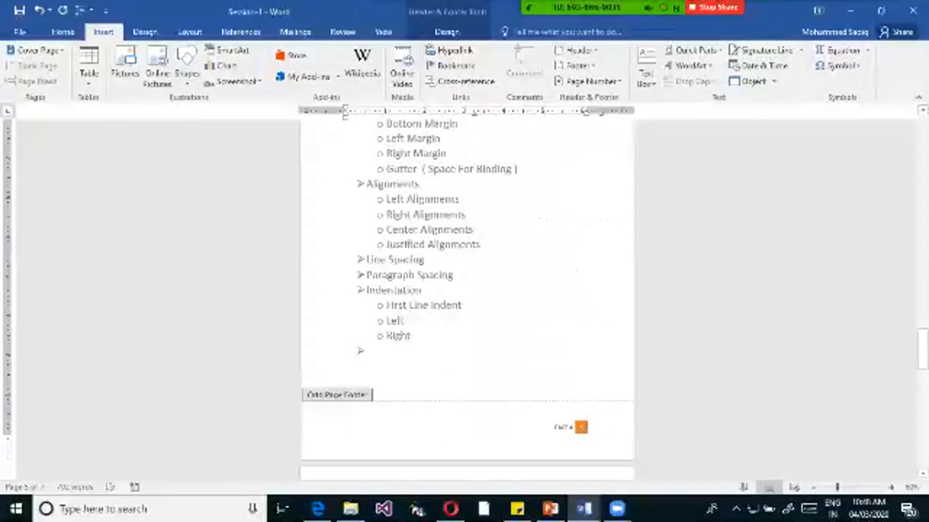
pyautogui.click(802, 87)
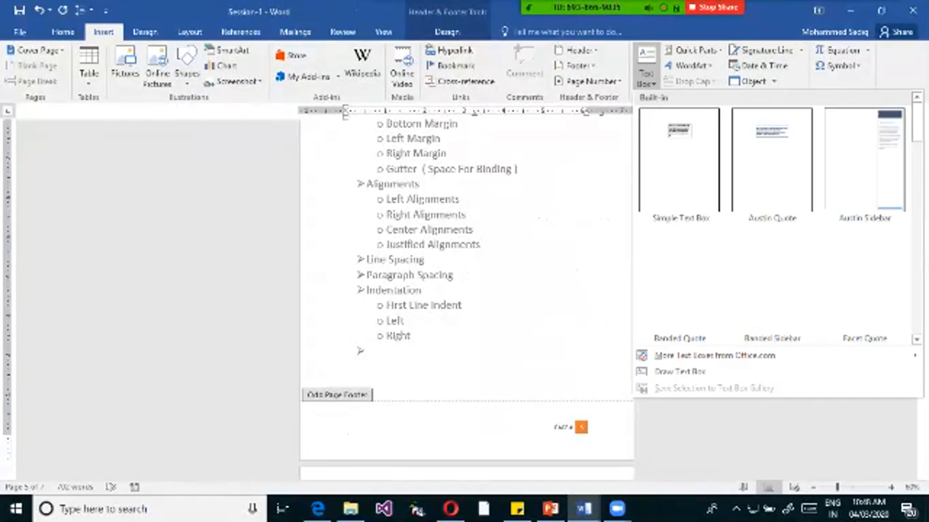
pyautogui.click(679, 160)
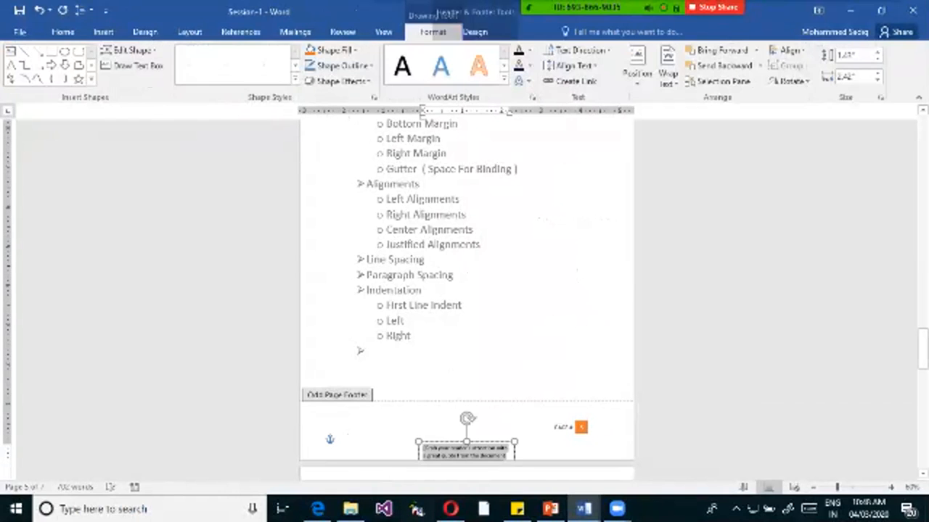
# Position the text box inside the odd page footer, reduce its height to about 0.5" and clear its placeholder text.
pyautogui.moveTo(466, 450); pyautogui.dragTo(483, 348)
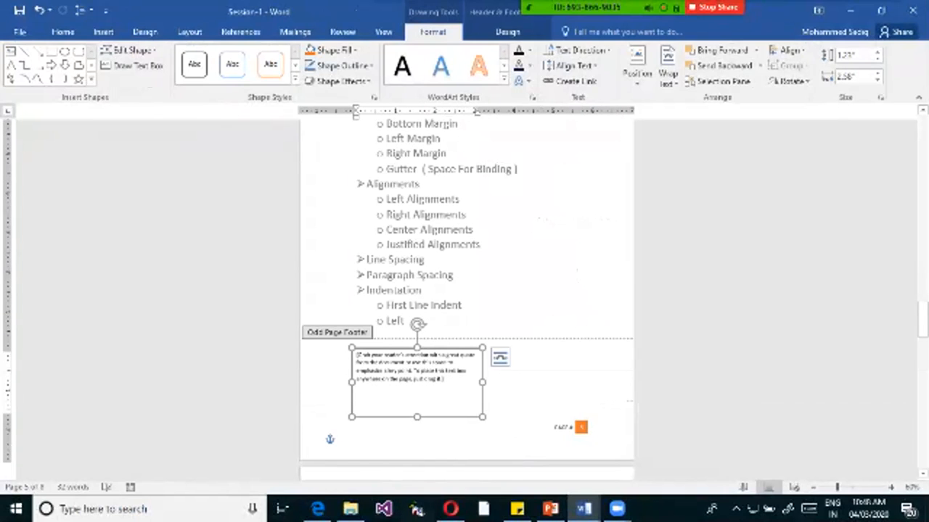
pyautogui.moveTo(417, 348); pyautogui.dragTo(418, 400)
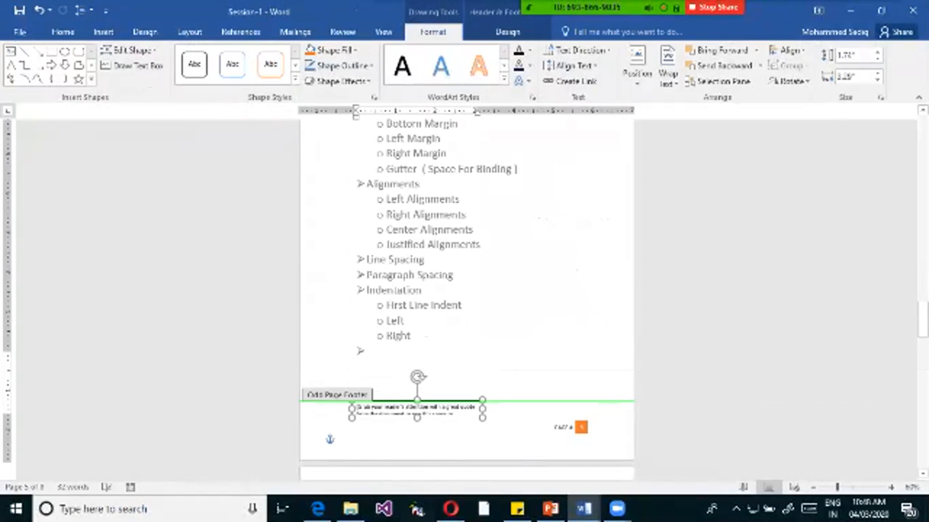
pyautogui.click(417, 409)
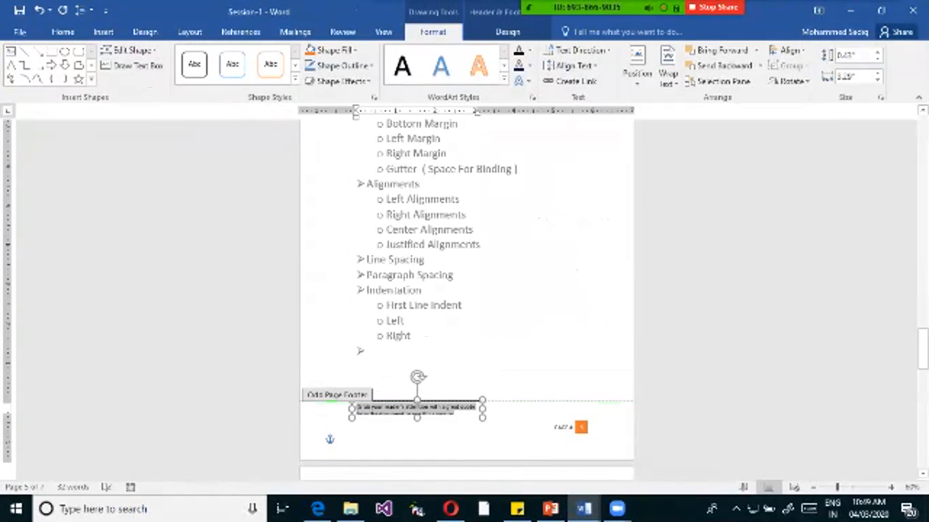
pyautogui.press('Delete')
pyautogui.moveTo(442, 401); pyautogui.dragTo(462, 395)
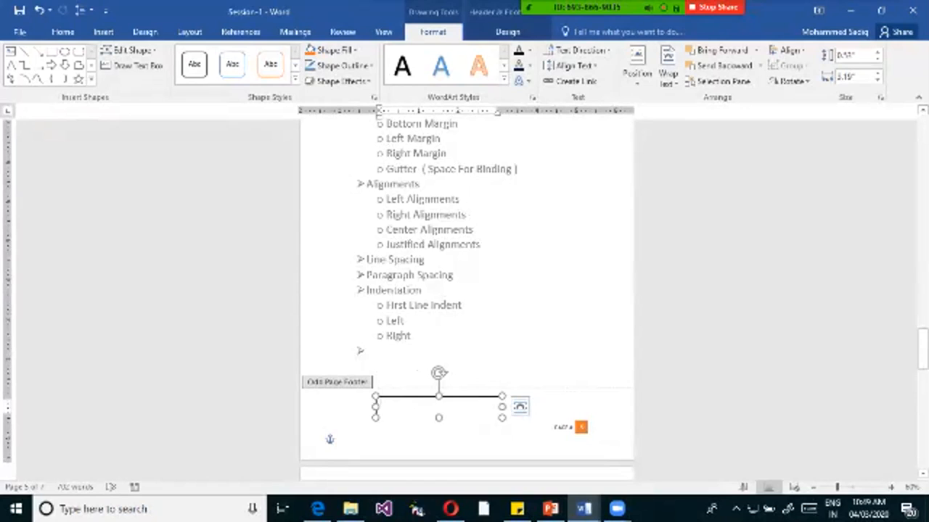
# Enter "Bangalore India" in the odd page footer's text box and enlarge the text to 16 pt.
pyautogui.write('Bangalore India')
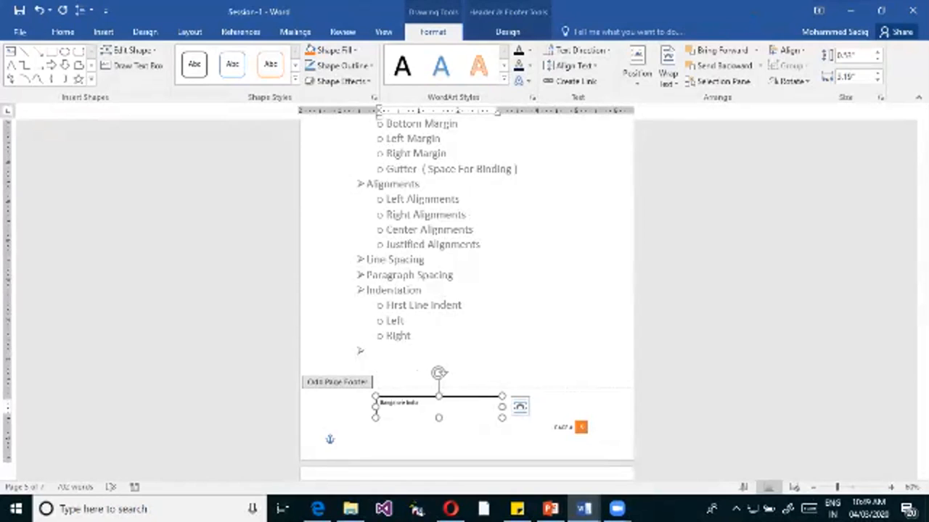
pyautogui.hotkey('ctrl', 'a')
pyautogui.hotkey('ctrl', ']')
pyautogui.hotkey('ctrl', ']')
pyautogui.hotkey('ctrl', ']')
pyautogui.hotkey('ctrl', ']')
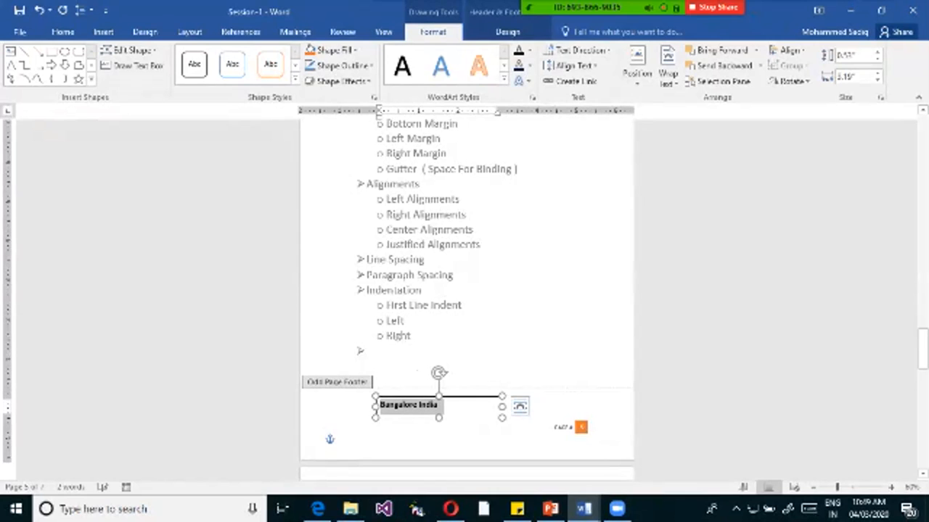
pyautogui.press('Right')
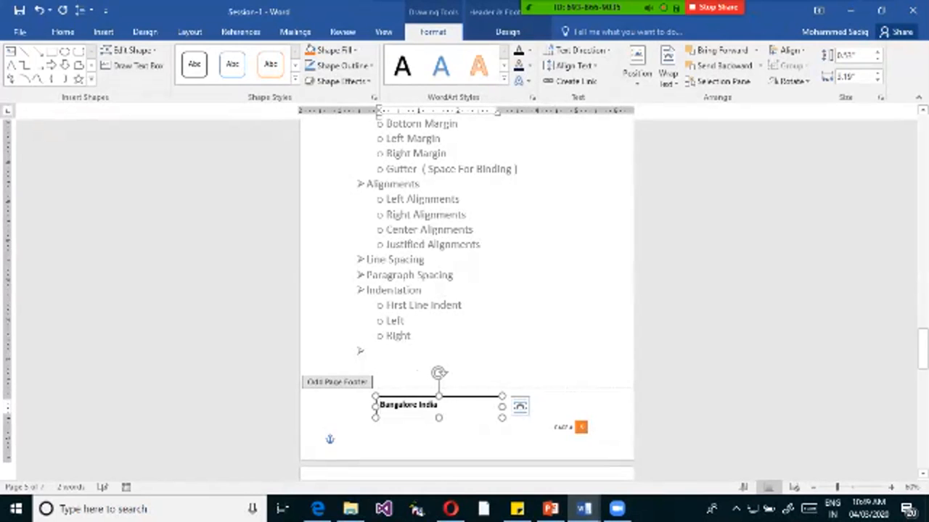
# Paste a copy of the "Bangalore India" text box into the even page footer on page 6 and reduce its height slightly.
pyautogui.scroll(-10, 467, 298)
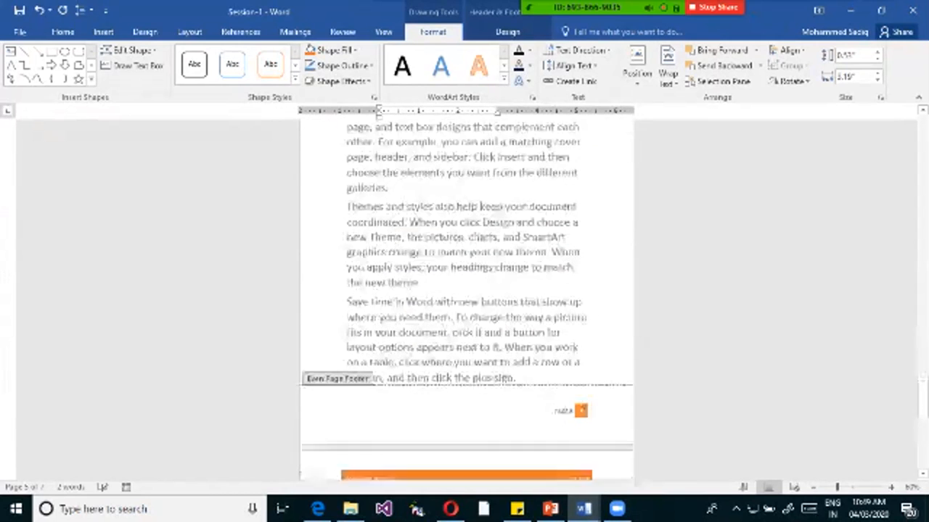
pyautogui.click(559, 389)
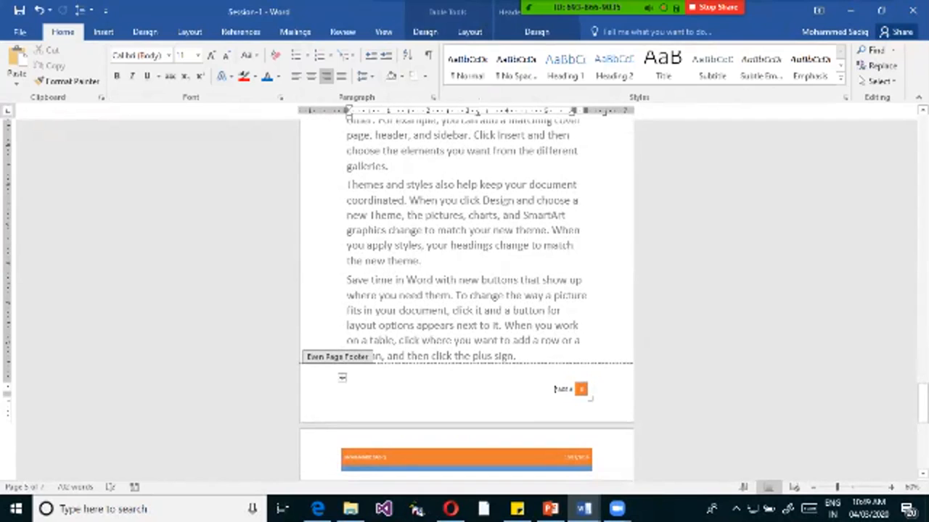
pyautogui.hotkey('ctrl', 'v')
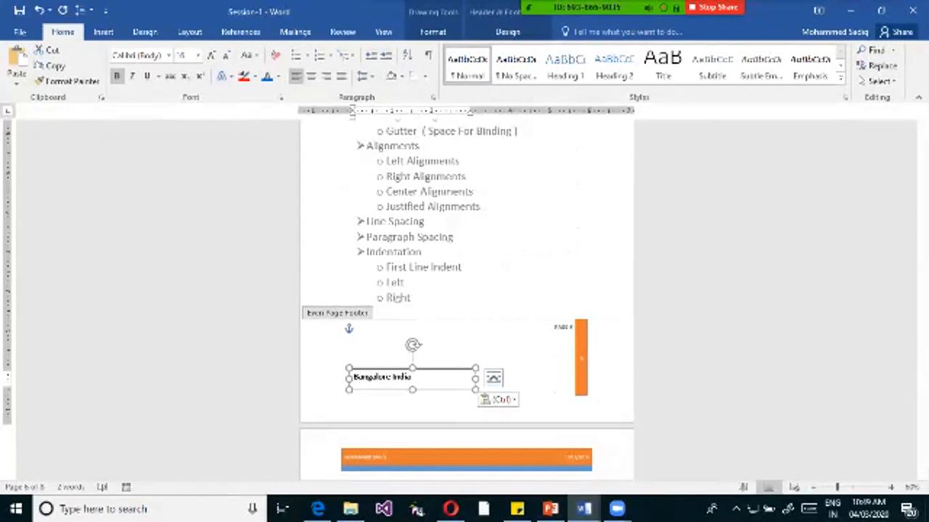
pyautogui.moveTo(8, 370); pyautogui.dragTo(8, 381)
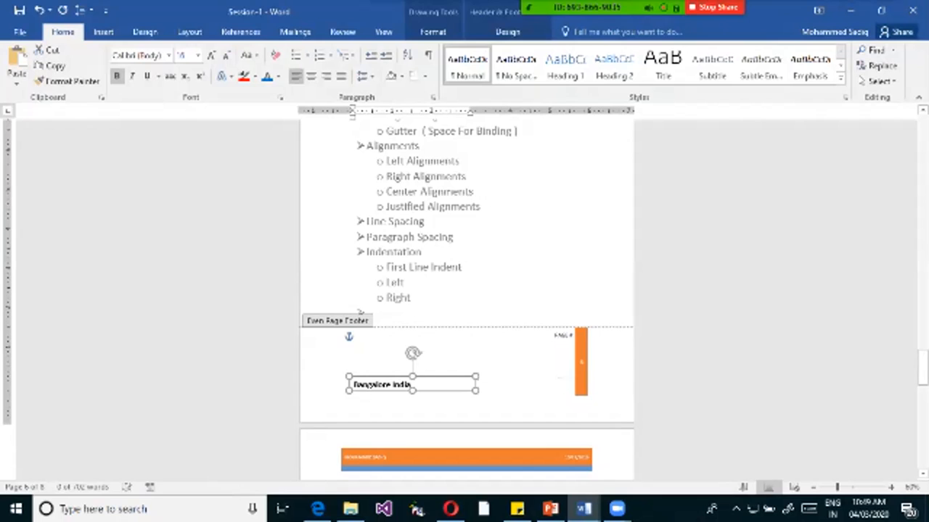
# Try to reduce the height of the even page footer area and return to the body text.
pyautogui.doubleClick(367, 313)
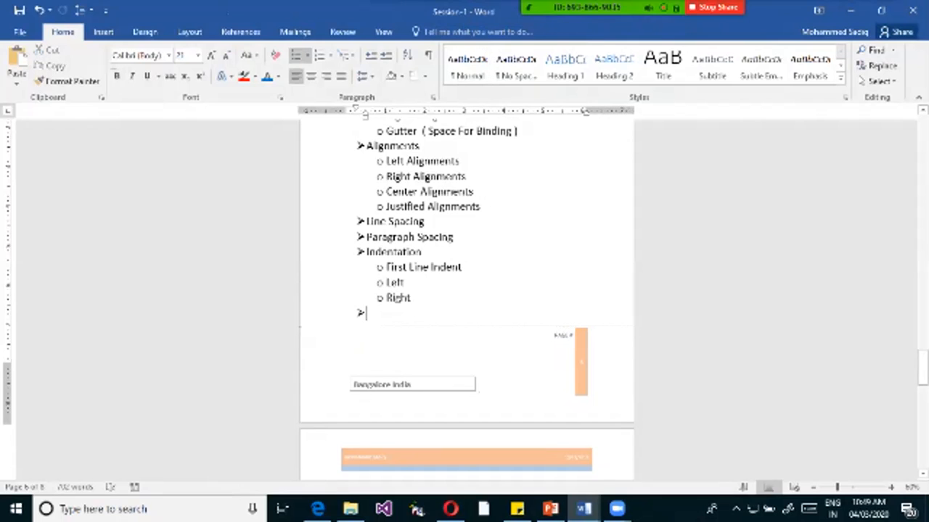
pyautogui.doubleClick(341, 325)
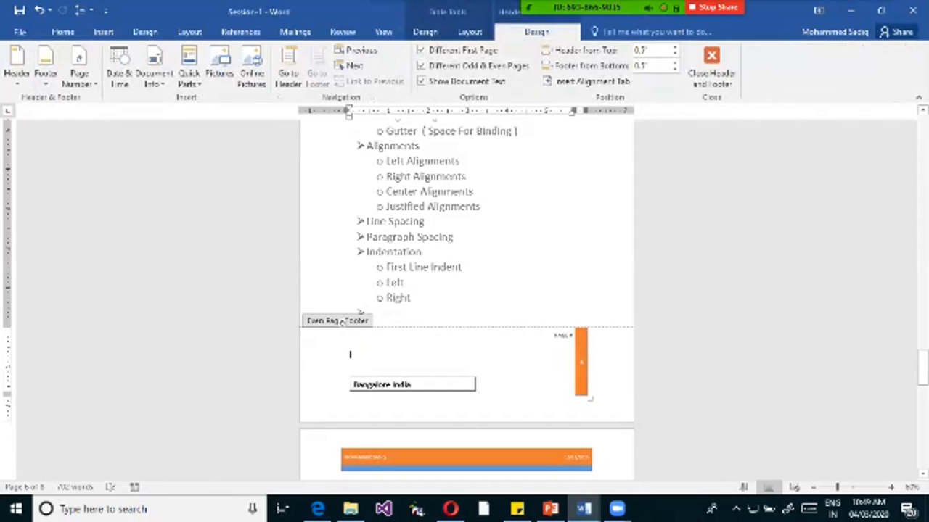
pyautogui.moveTo(8, 327)
pyautogui.mouseDown()
pyautogui.moveTo(8, 383)
pyautogui.moveTo(8, 370)
pyautogui.mouseUp()
pyautogui.doubleClick(359, 135)
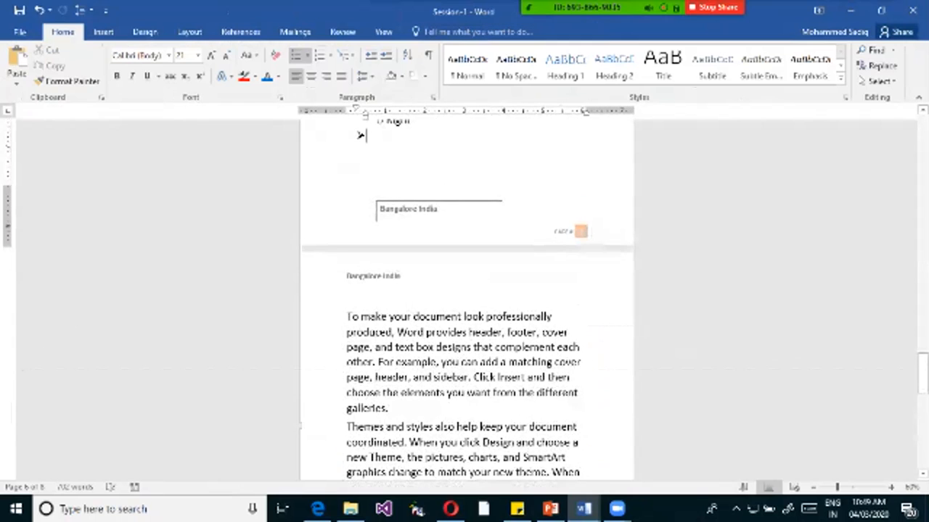
# Undo and redo the last footer change while checking the footers around page 6.
pyautogui.scroll(-7, 365, 117)
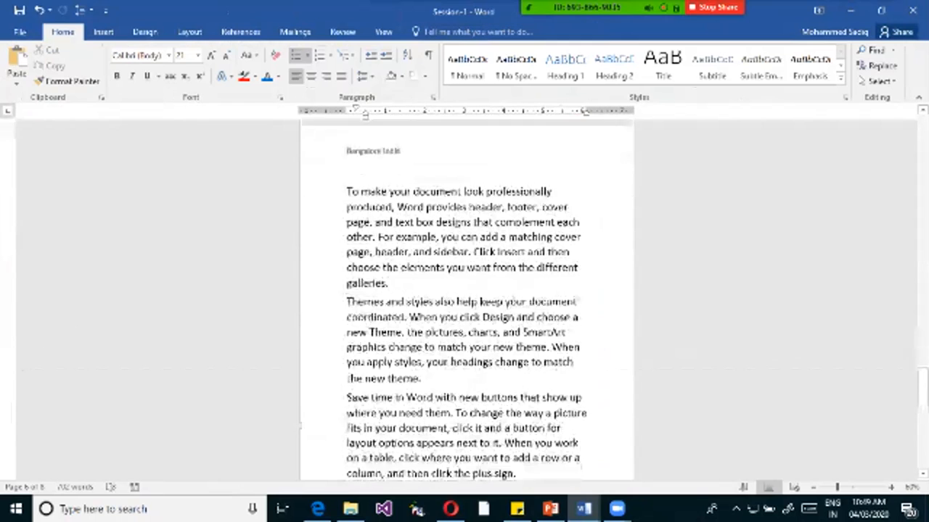
pyautogui.hotkey('ctrl', 'z')
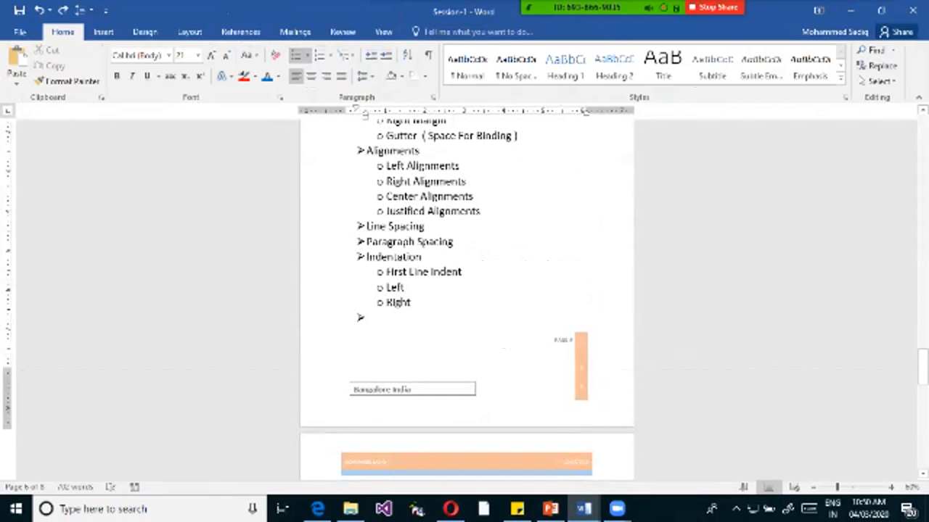
pyautogui.hotkey('ctrl', 'y')
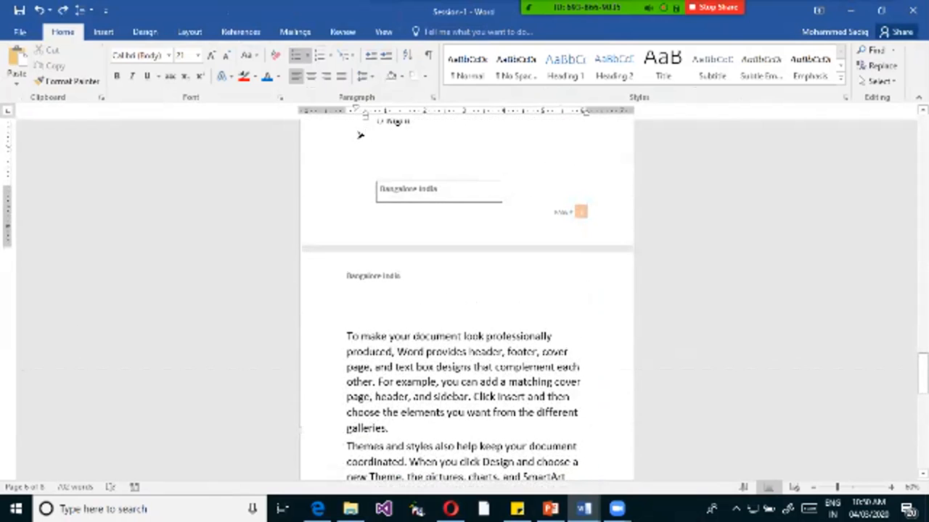
pyautogui.scroll(-8, 360, 135)
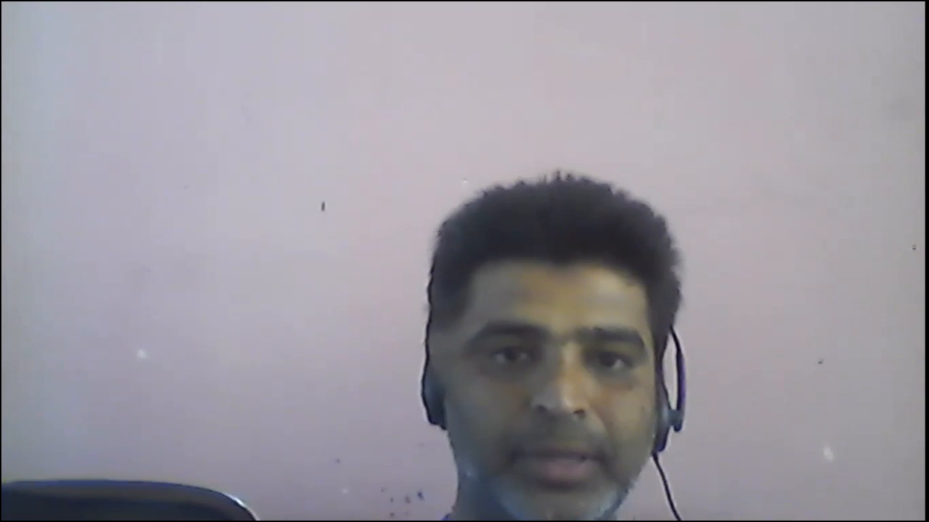
# Highlight the "Bullets and Numbering" topic in Document1, followed by all three topic lines.
pyautogui.moveTo(268, 236); pyautogui.dragTo(460, 245)
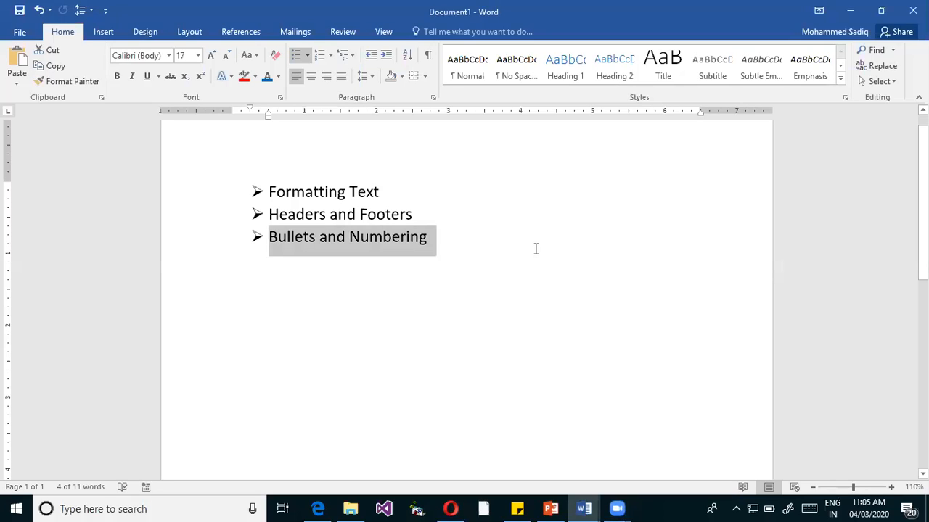
pyautogui.moveTo(274, 244)
pyautogui.click(442, 230)
pyautogui.moveTo(271, 190); pyautogui.dragTo(492, 242)
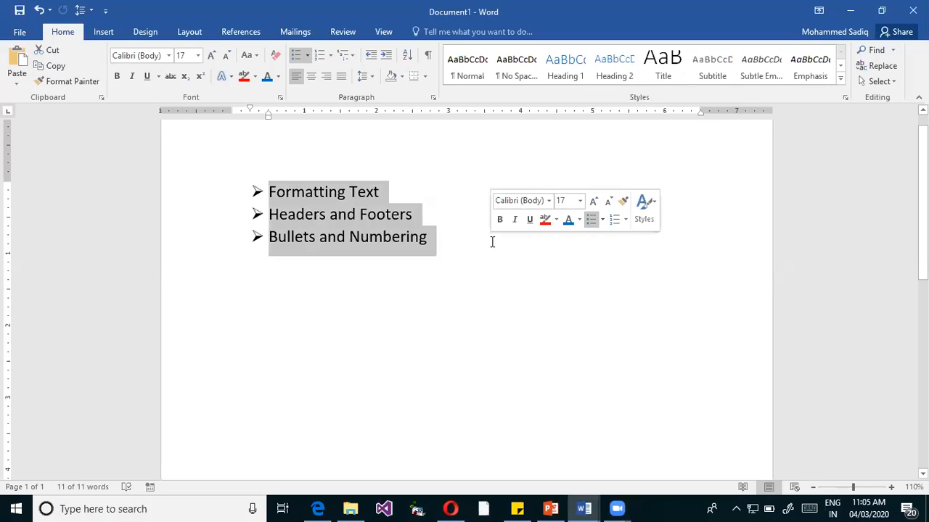
# Select the arrow bullets of the three-topic list and shift the list's indent slightly inward.
pyautogui.click(265, 190)
pyautogui.click(258, 190)
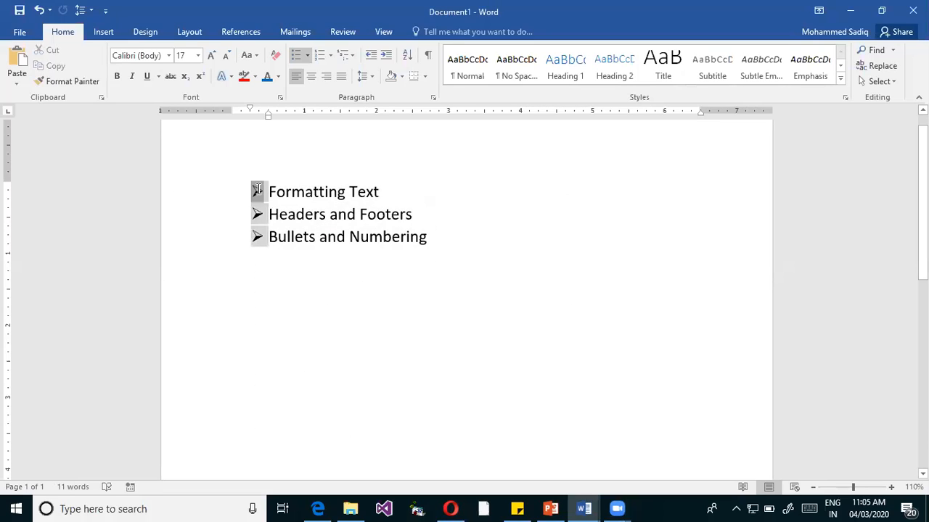
pyautogui.moveTo(259, 189); pyautogui.dragTo(263, 203)
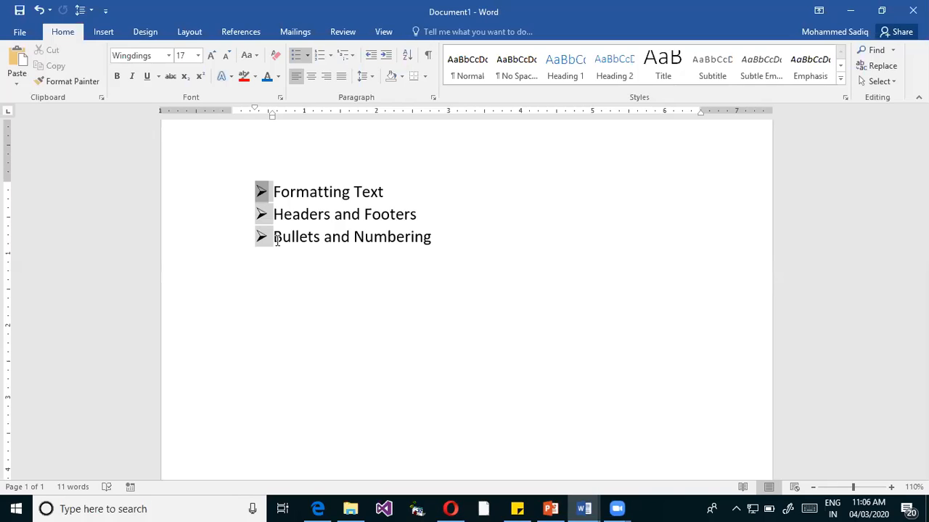
# Switch to the Session-1 document, find the Margins and Alignments list on page 30 and examine its arrow and circle bullets.
pyautogui.click(582, 506)
pyautogui.click(477, 468)
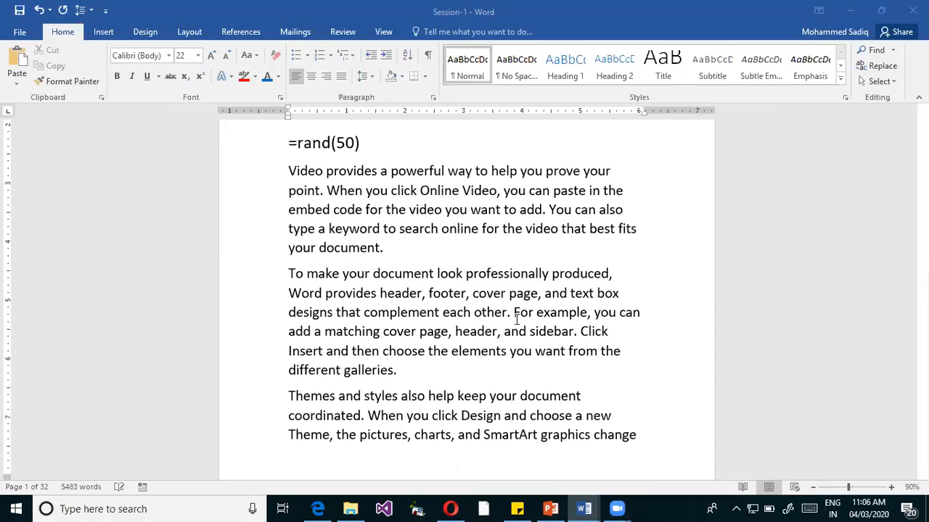
pyautogui.scroll(-7, 537, 309)
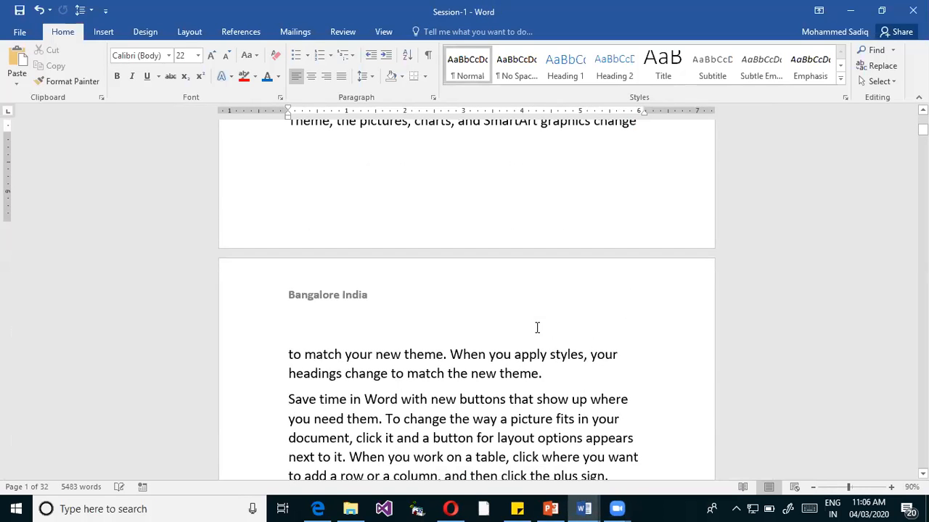
pyautogui.moveTo(922, 131); pyautogui.dragTo(922, 133)
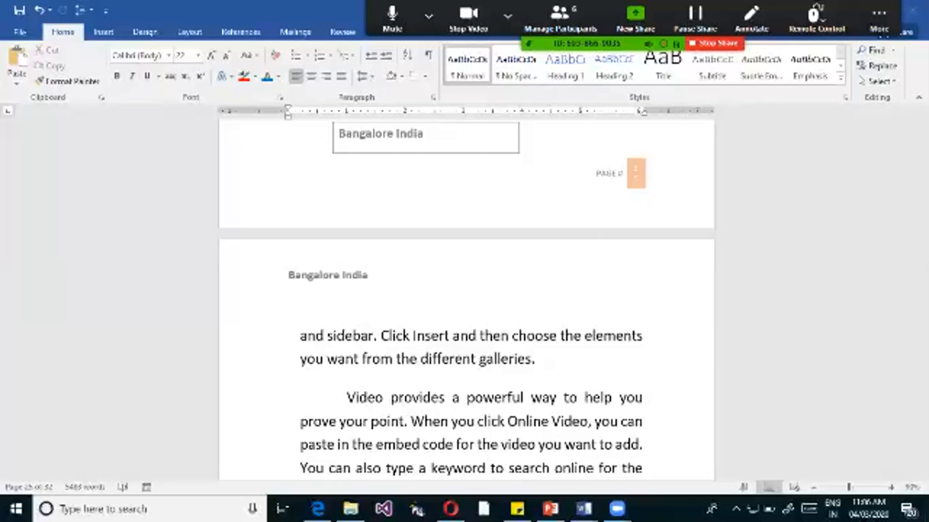
pyautogui.scroll(-3, 465, 326)
pyautogui.scroll(3, 464, 326)
pyautogui.moveTo(923, 390)
pyautogui.mouseDown()
pyautogui.moveTo(923, 356)
pyautogui.moveTo(923, 401)
pyautogui.mouseUp()
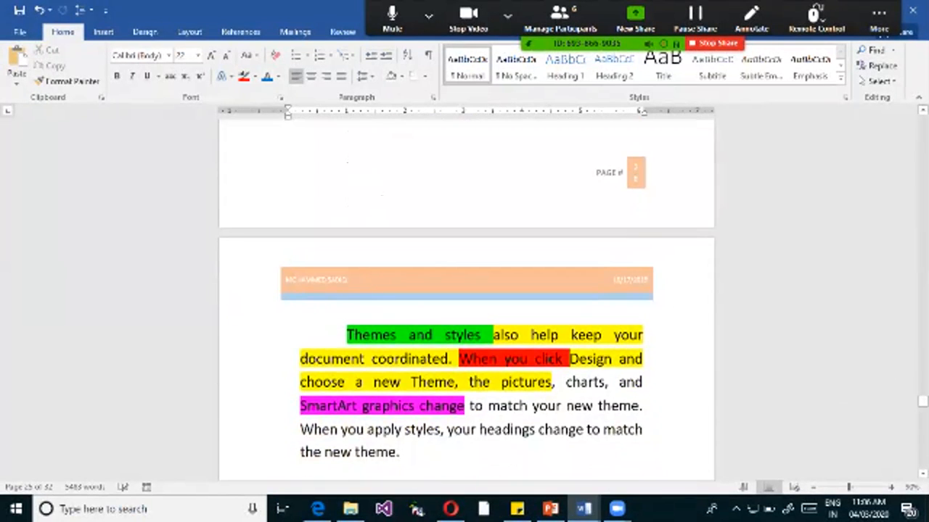
pyautogui.scroll(5, 466, 298)
pyautogui.scroll(-4, 465, 298)
pyautogui.scroll(-10, 466, 297)
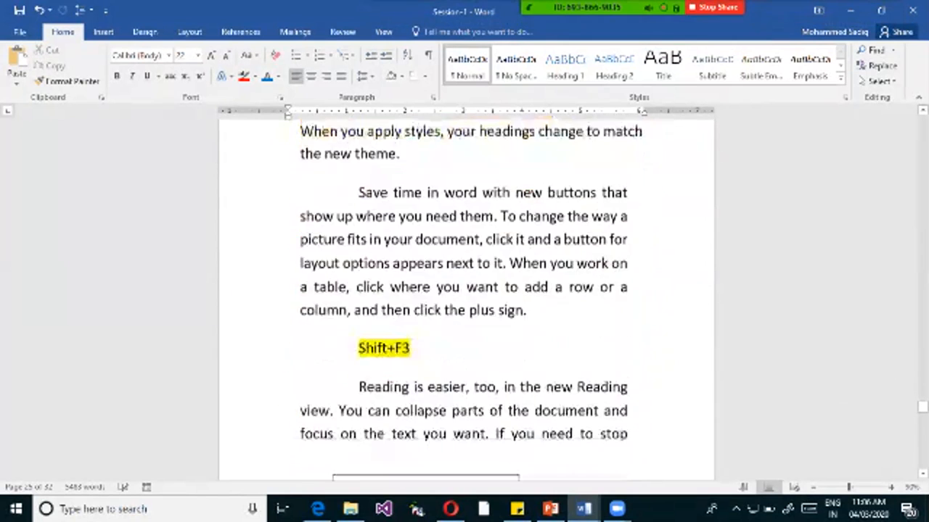
pyautogui.scroll(-8, 466, 297)
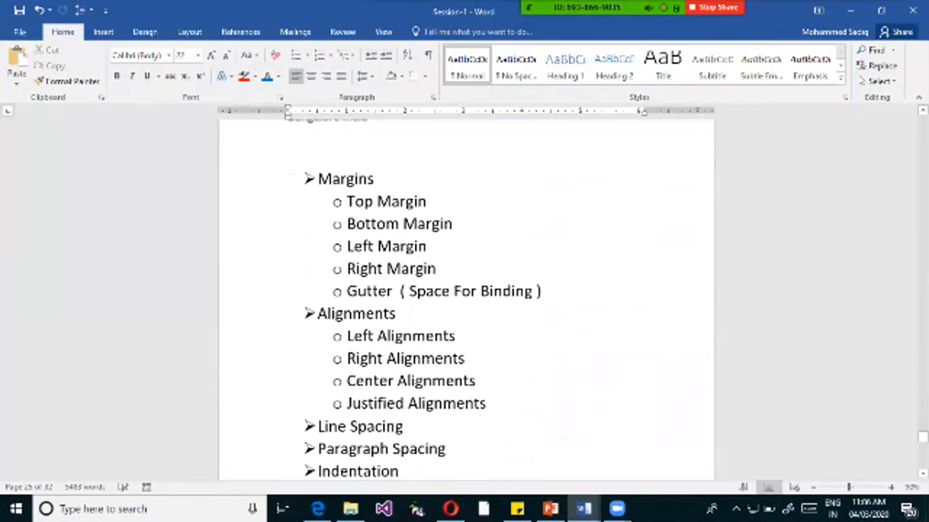
pyautogui.scroll(-1, 466, 297)
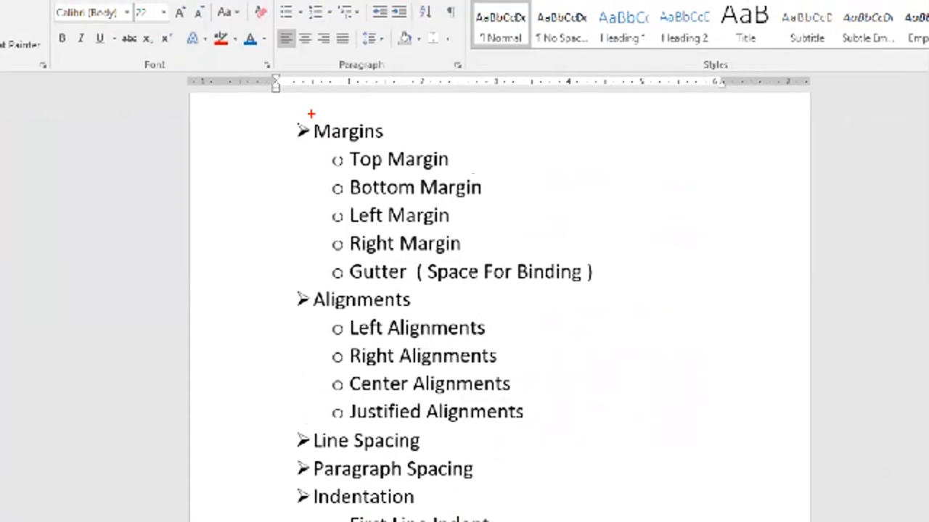
pyautogui.moveTo(316, 133)
pyautogui.mouseDown()
pyautogui.moveTo(314, 521)
pyautogui.moveTo(339, 520)
pyautogui.moveTo(289, 518)
pyautogui.moveTo(301, 517)
pyautogui.mouseUp()
pyautogui.moveTo(311, 159)
pyautogui.mouseDown()
pyautogui.moveTo(336, 160)
pyautogui.moveTo(326, 187)
pyautogui.mouseUp()
pyautogui.moveTo(312, 222); pyautogui.dragTo(322, 221)
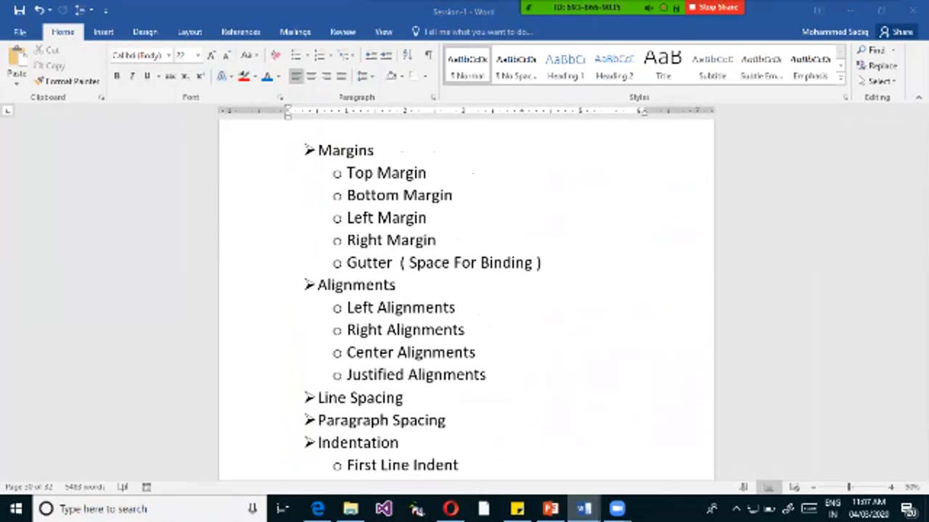
# Switch to Document2, leave its header area and delete all the body text.
pyautogui.moveTo(584, 508)
pyautogui.click(731, 446)
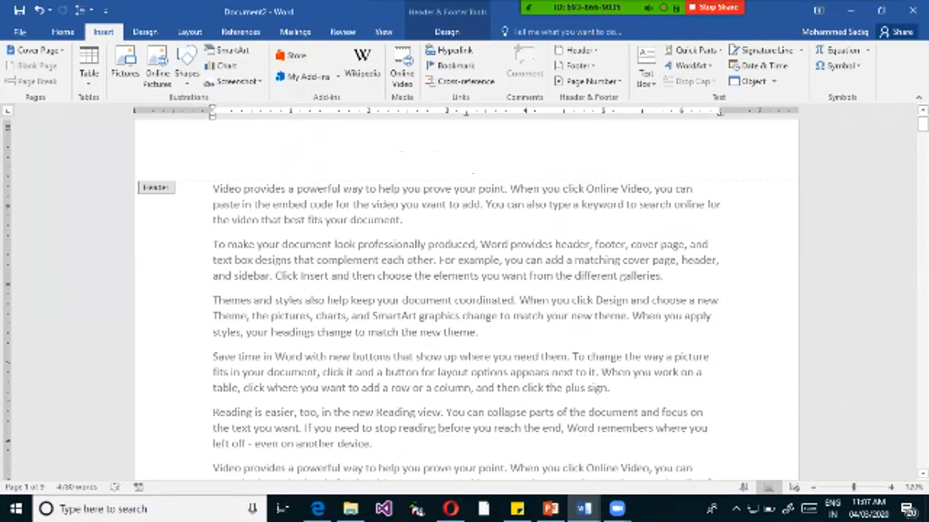
pyautogui.doubleClick(216, 150)
pyautogui.doubleClick(402, 219)
pyautogui.hotkey('ctrl', 'a')
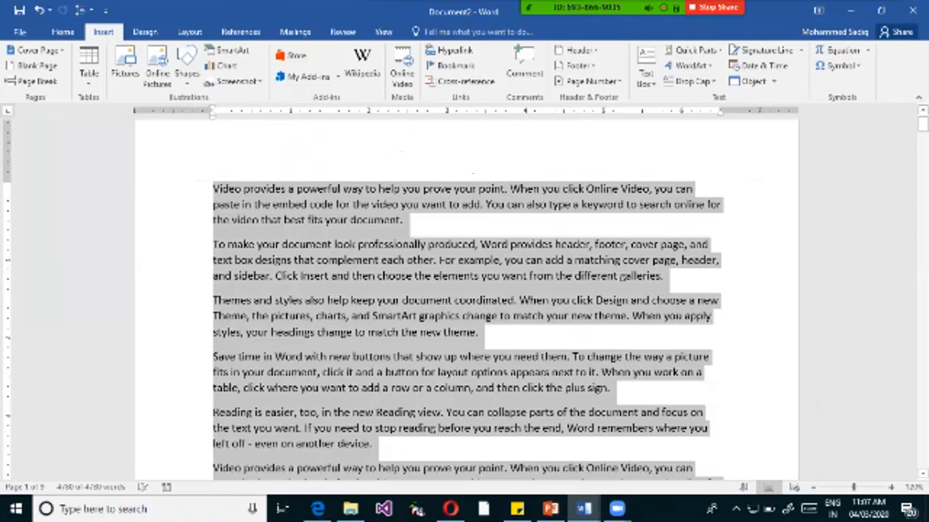
pyautogui.click(622, 276)
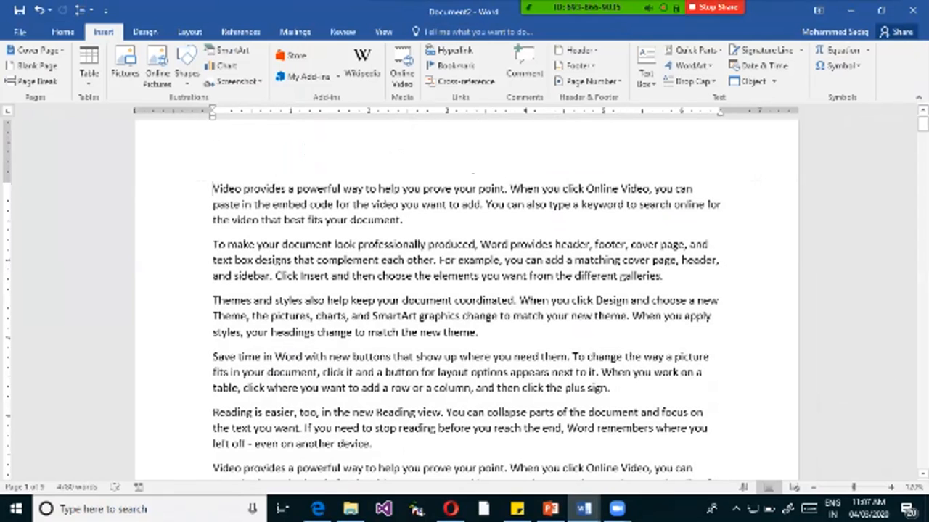
pyautogui.press('Delete')
pyautogui.hotkey('ctrl', 'a')
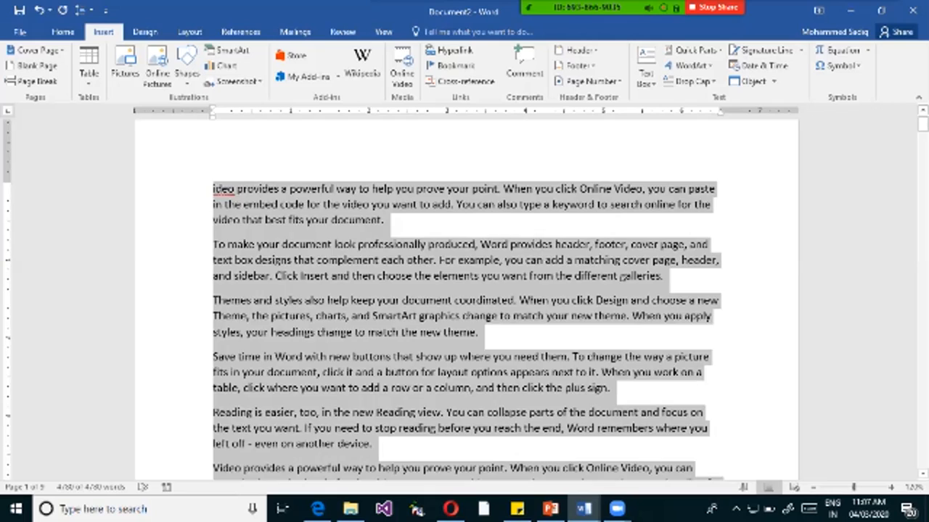
pyautogui.press('Delete')
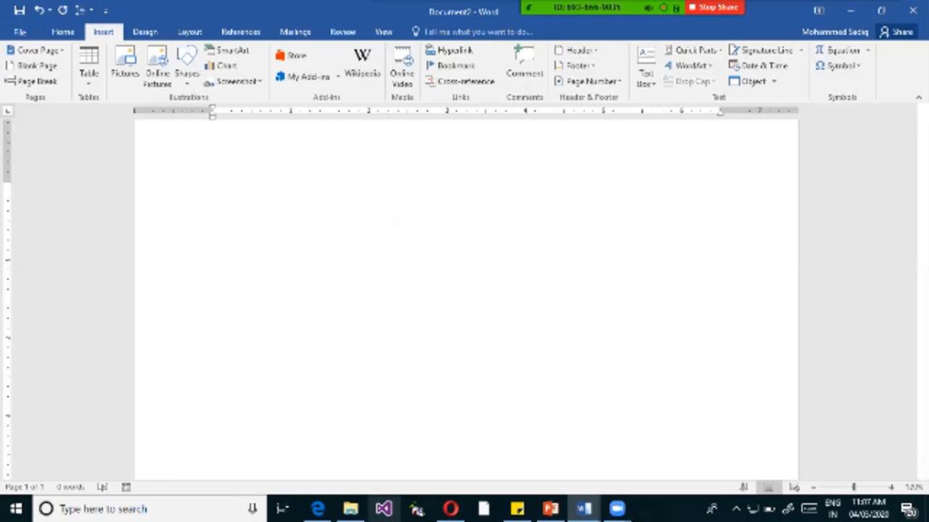
# Enter the heading "Ms Word" with the line "Allignments" below it.
pyautogui.write('Ms Word')
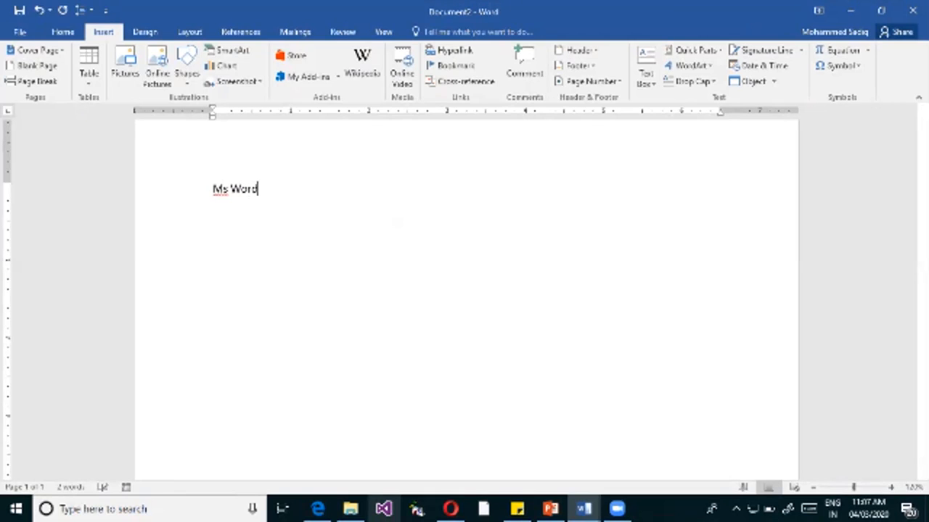
pyautogui.press('Return')
pyautogui.write('Allignments')
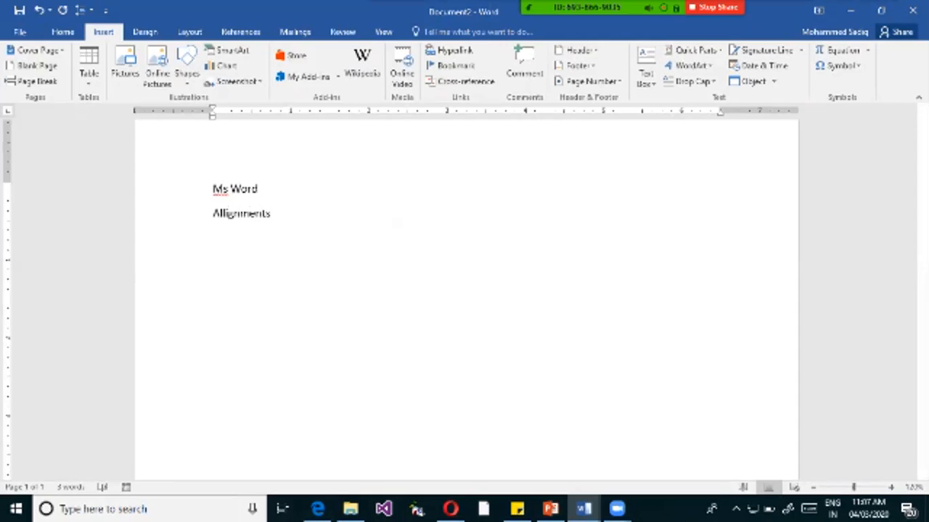
# Select the "Allignments" line and apply the four-diamond bullet to it.
pyautogui.click(196, 214)
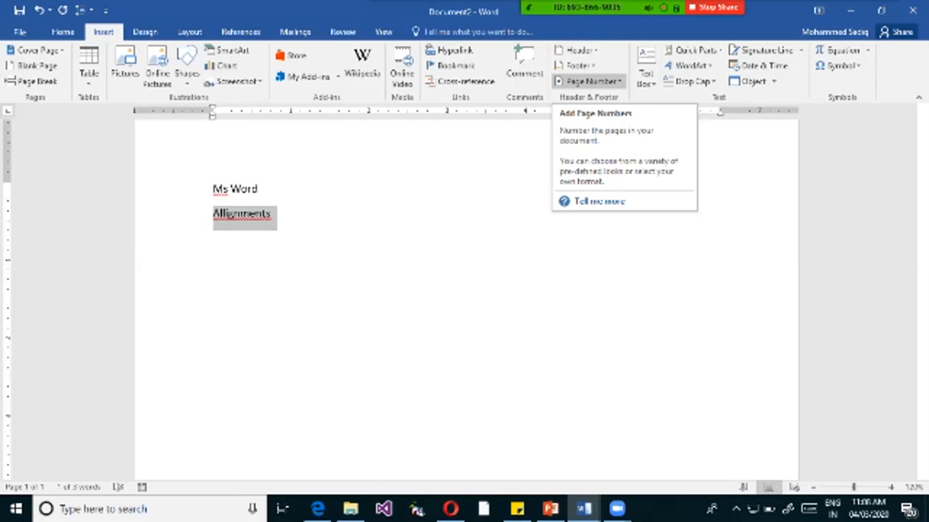
pyautogui.click(63, 32)
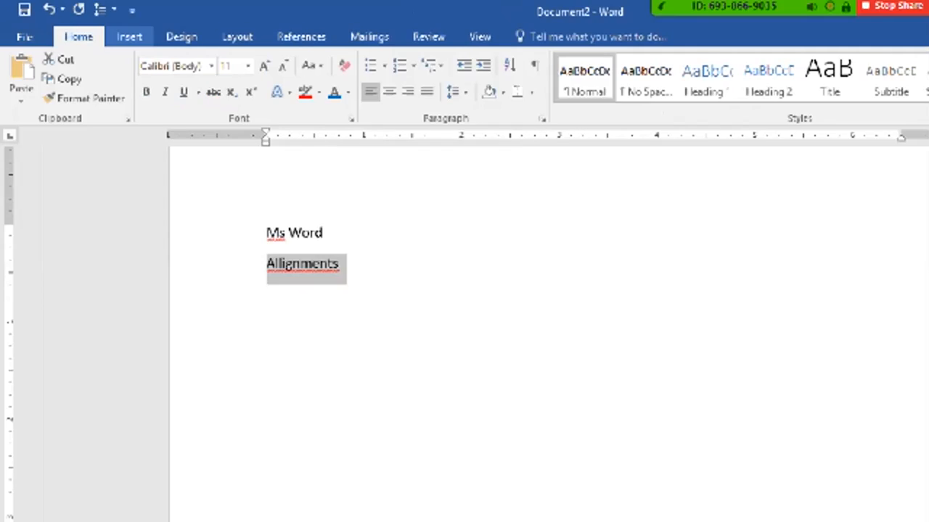
pyautogui.moveTo(34, 30); pyautogui.dragTo(79, 48)
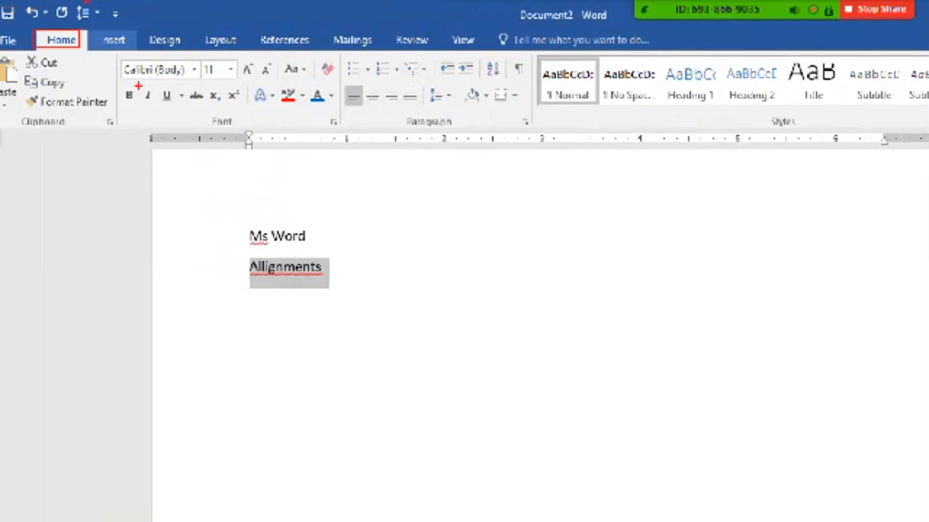
pyautogui.moveTo(335, 50); pyautogui.dragTo(404, 81)
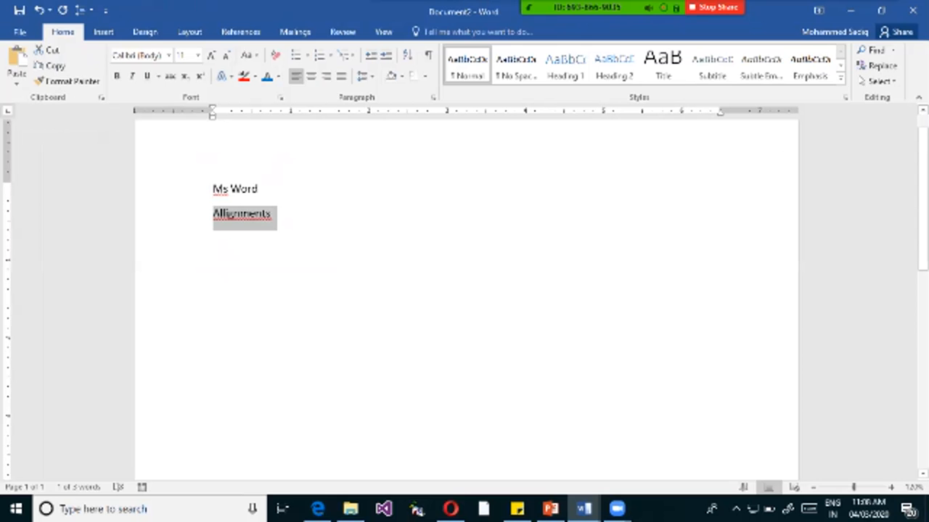
pyautogui.click(307, 55)
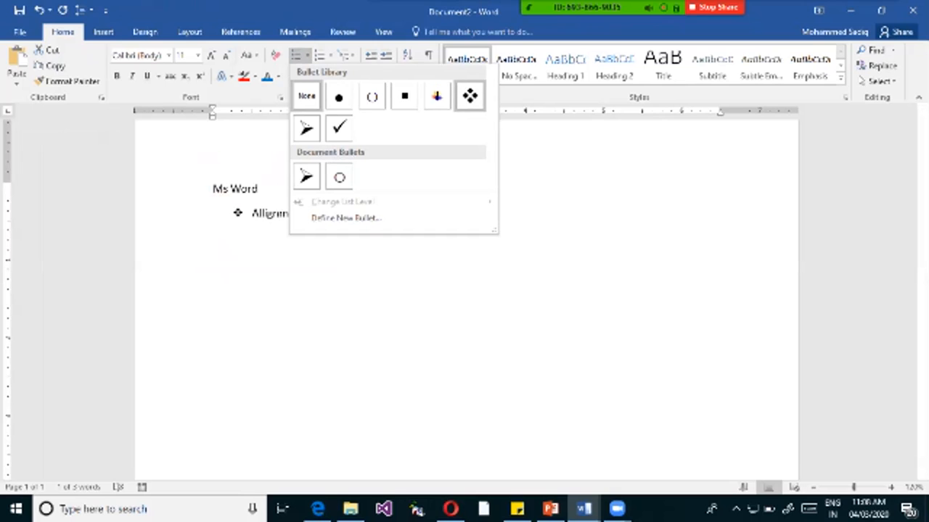
pyautogui.click(469, 96)
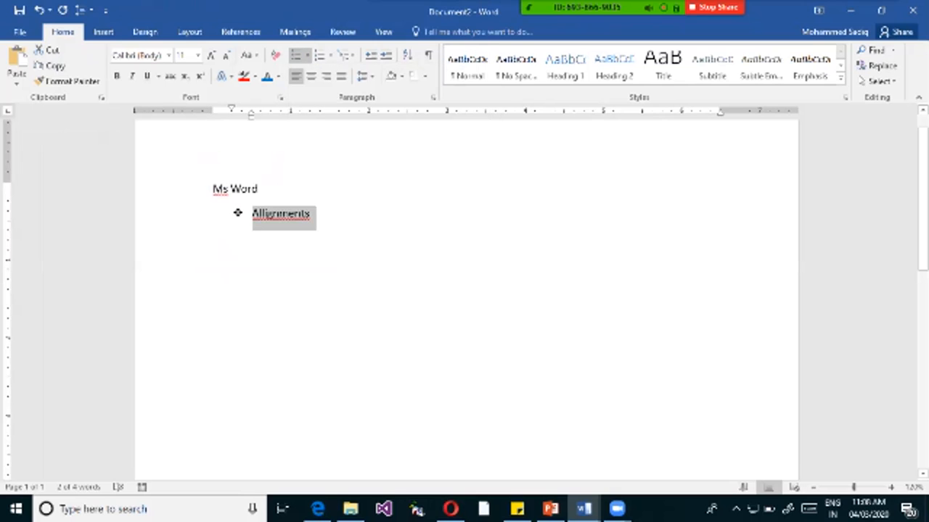
# Correct the misspelled bullet text to "Alignments" using the spelling suggestion.
pyautogui.click(278, 213)
pyautogui.rightClick(310, 219)
pyautogui.click(354, 229)
# Add the bullets "Margins" and "Spacing" below Alignments.
pyautogui.press('Return')
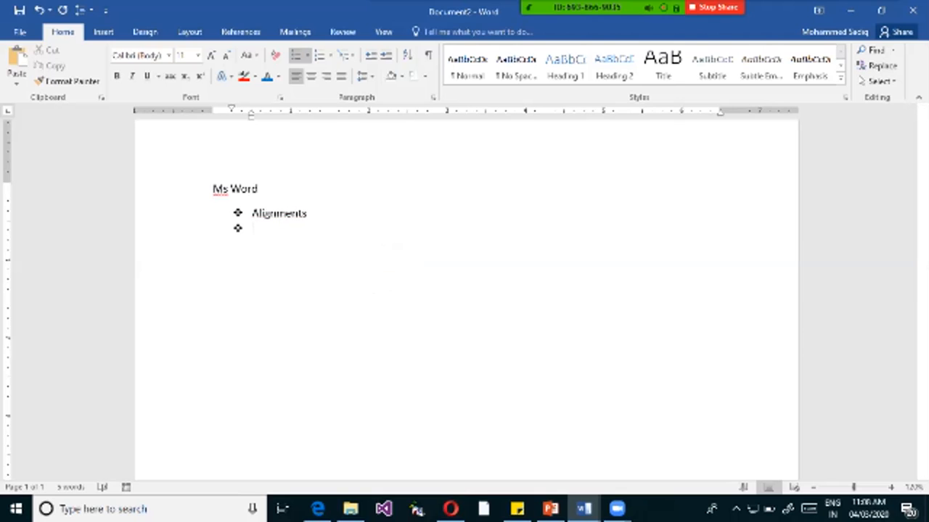
pyautogui.write('Margins')
pyautogui.press('Return')
pyautogui.write('Spacing')
# Add a "Headers & Footers" bullet below Spacing, followed by an empty bullet.
pyautogui.press('Return')
pyautogui.write('H')
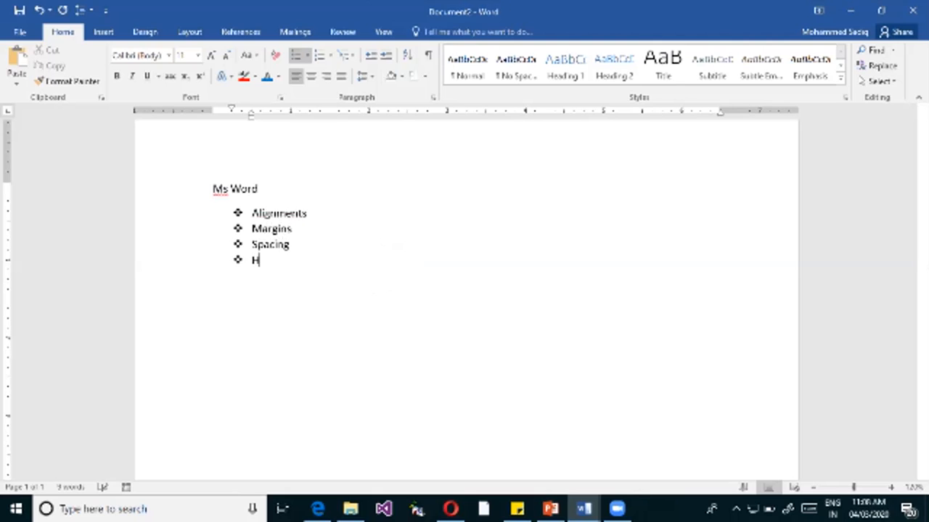
pyautogui.write('eaders b')
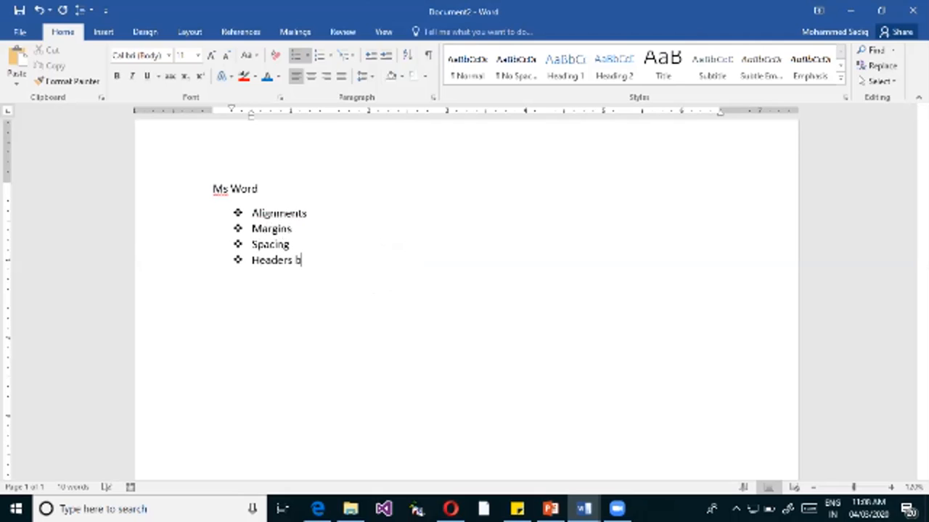
pyautogui.press('BackSpace')
pyautogui.press('BackSpace')
pyautogui.write('& Footers')
pyautogui.press('Return')
pyautogui.write('dfg')
pyautogui.press('BackSpace')
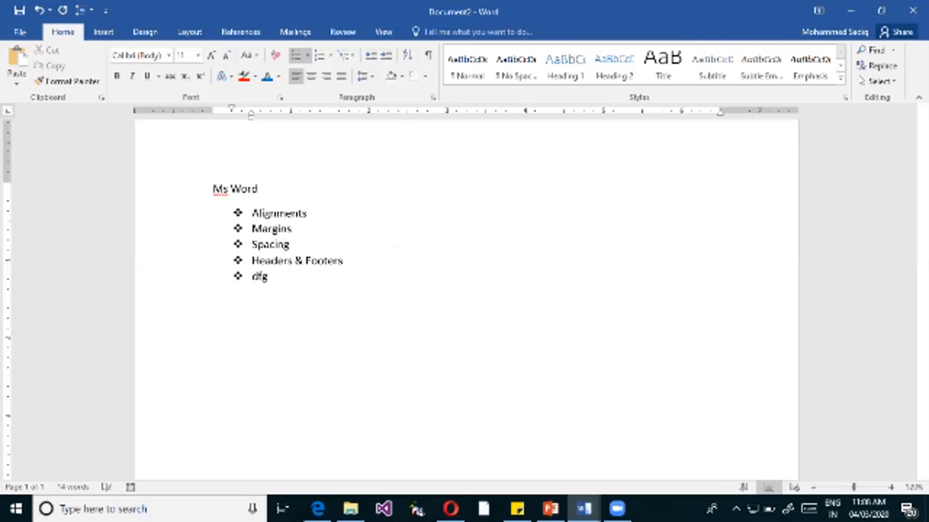
pyautogui.press('BackSpace')
pyautogui.press('BackSpace')
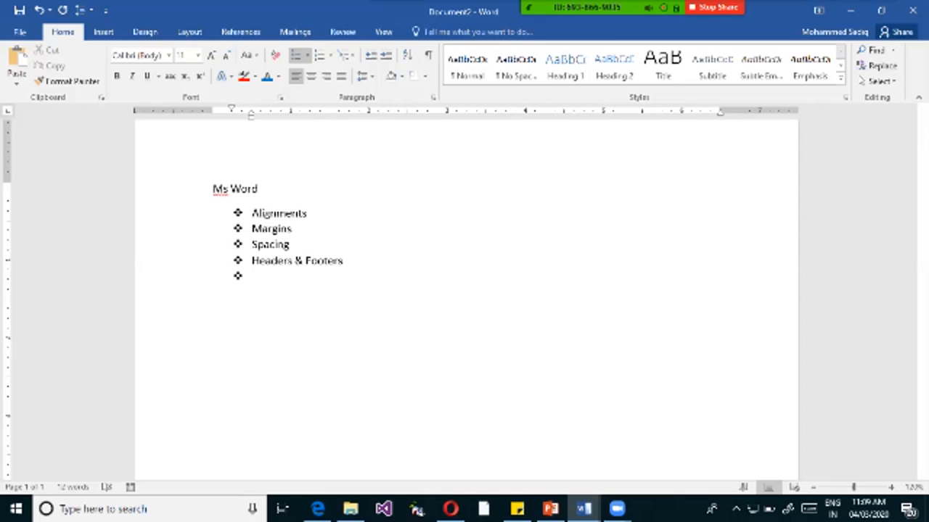
# Add the second-level bullets "Left", "Top", "Right" and "Bottom" under Margins.
pyautogui.press('Return')
pyautogui.press('Tab')
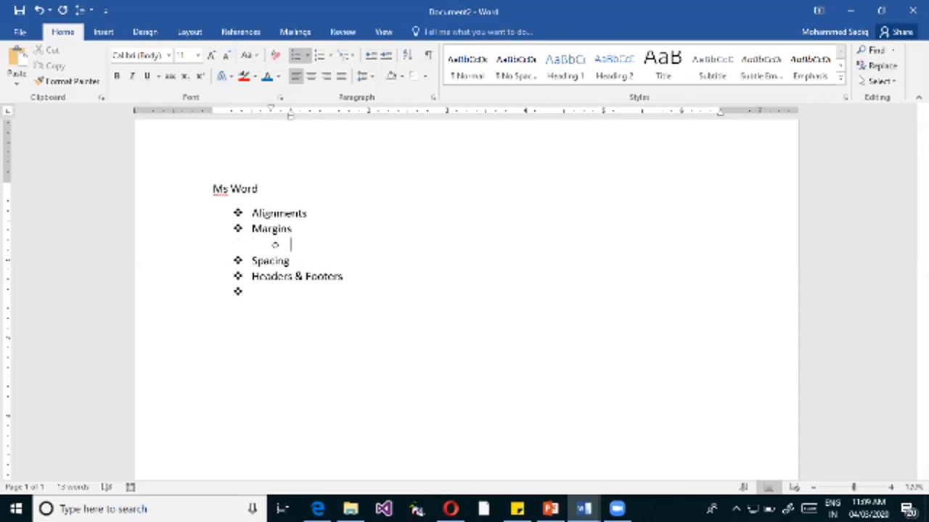
pyautogui.write('Left')
pyautogui.press('Return')
pyautogui.write('Top')
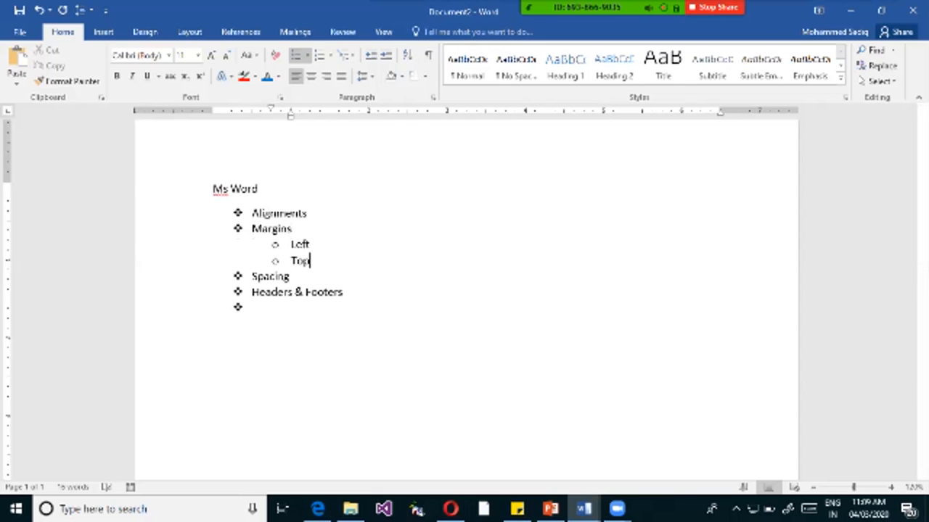
pyautogui.press('Return')
pyautogui.write('Right')
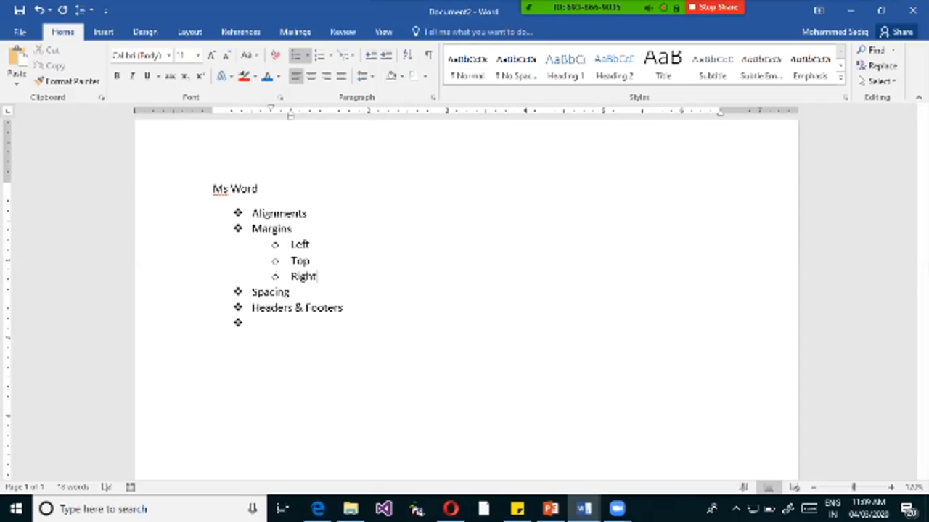
pyautogui.press('Return')
pyautogui.write('B')
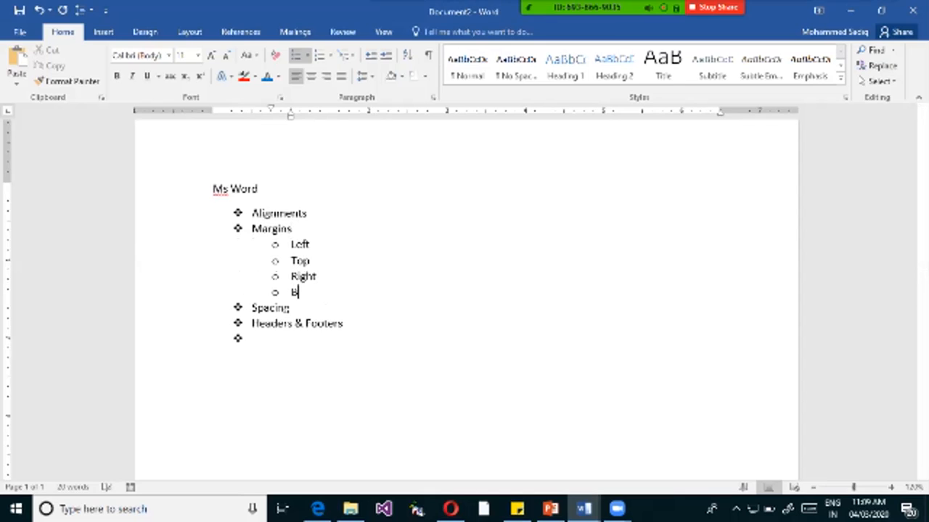
pyautogui.write('ottom')
# Add the second-level bullets "Paragraph" and "Line" under Spacing.
pyautogui.click(289, 308)
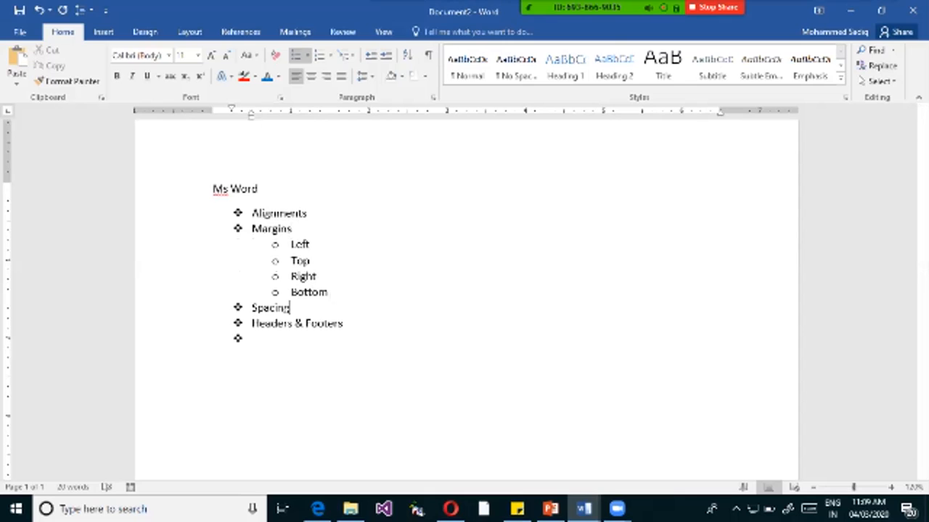
pyautogui.press('Return')
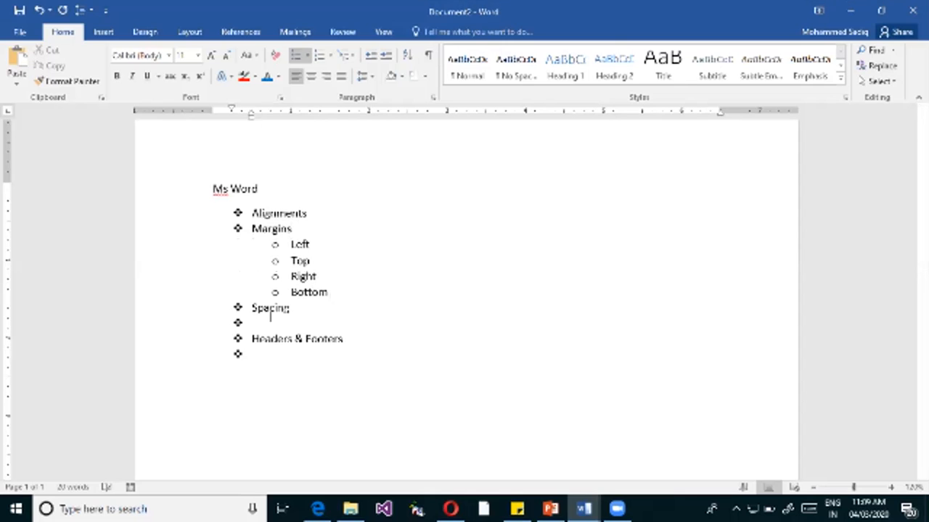
pyautogui.press('Tab')
pyautogui.write('Paragraph')
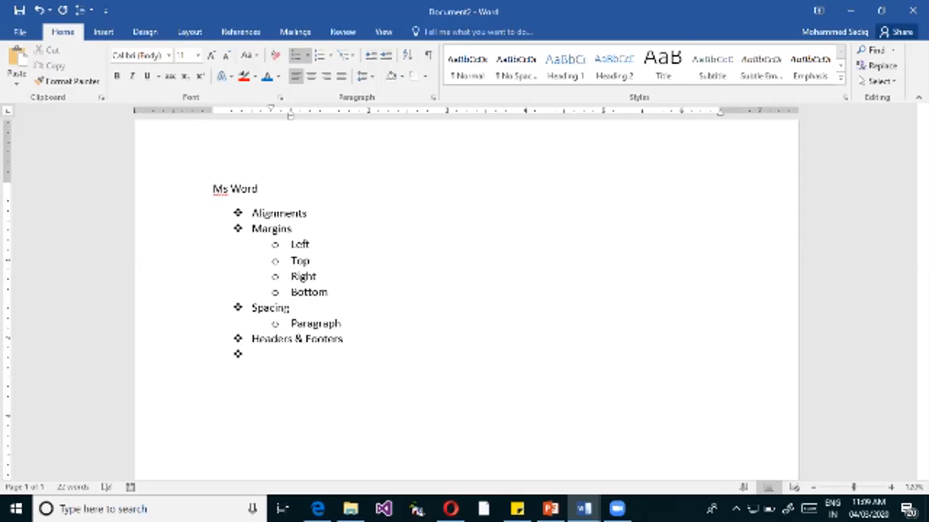
pyautogui.press('Return')
pyautogui.write('Line')
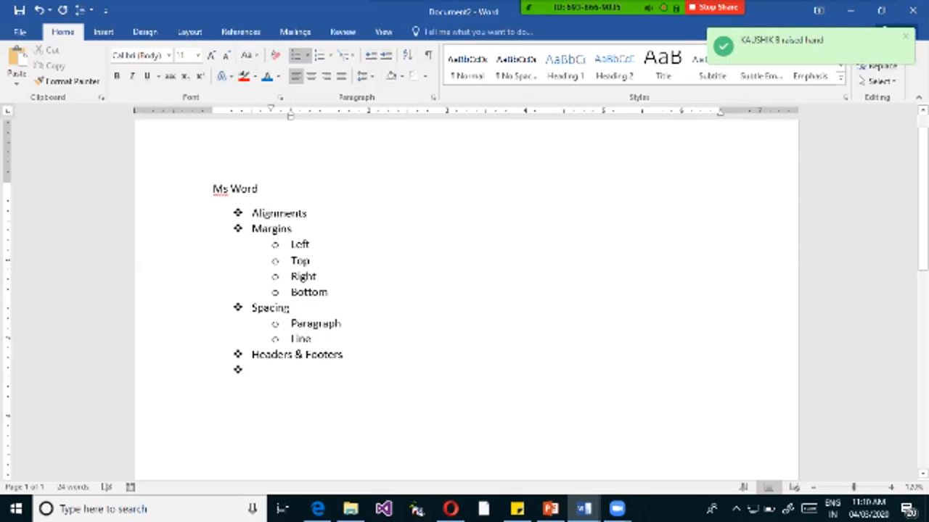
# Under Paragraph, add a third-level bullet "Gh" with three fourth-level "Dfg" bullets beneath it.
pyautogui.press('Return')
pyautogui.press('Tab')
pyautogui.write('gh')
pyautogui.press('Return')
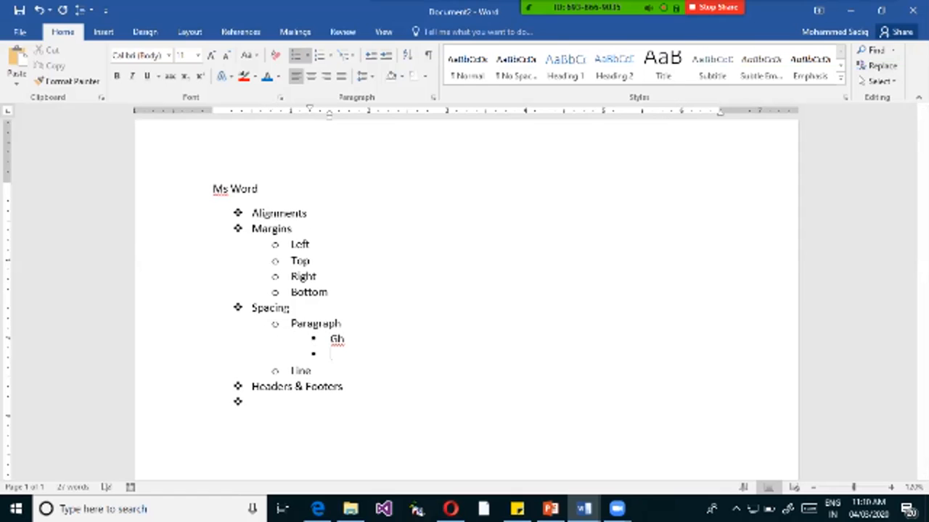
pyautogui.press('Tab')
pyautogui.write('dfg')
pyautogui.press('Return')
pyautogui.write('dfg')
pyautogui.press('Return')
pyautogui.write('dfg')
# Add the fifth-level bullets "Dfg" and "fd" under the last fourth-level bullet.
pyautogui.press('Return')
pyautogui.press('Tab')
pyautogui.write('dfg')
pyautogui.press('Return')
pyautogui.write('fd')
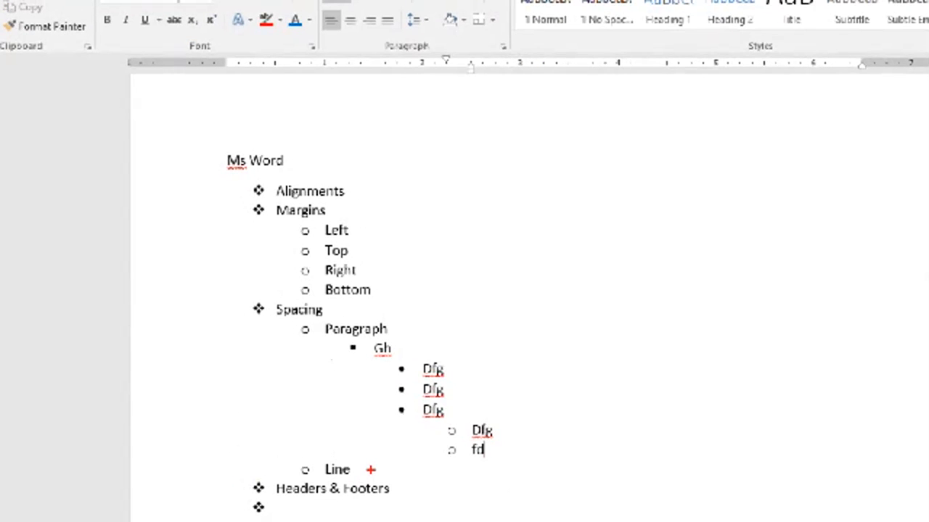
# Annotate the list on screen with a red diagonal arrow across its levels and the text "Multi Level Bullets", and clear the annotations.
pyautogui.moveTo(438, 464)
pyautogui.mouseDown()
pyautogui.moveTo(201, 265)
pyautogui.moveTo(253, 186)
pyautogui.moveTo(231, 190)
pyautogui.mouseUp()
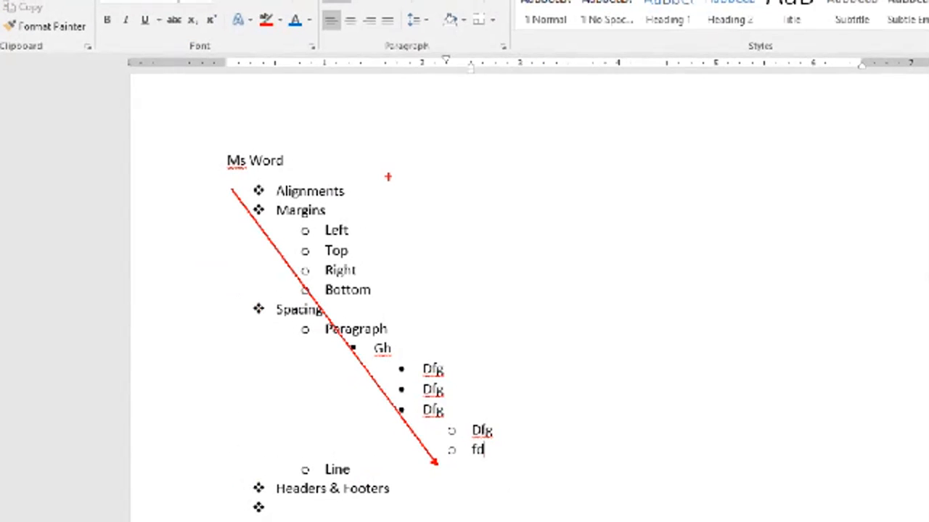
pyautogui.write('t')
pyautogui.write('Multi')
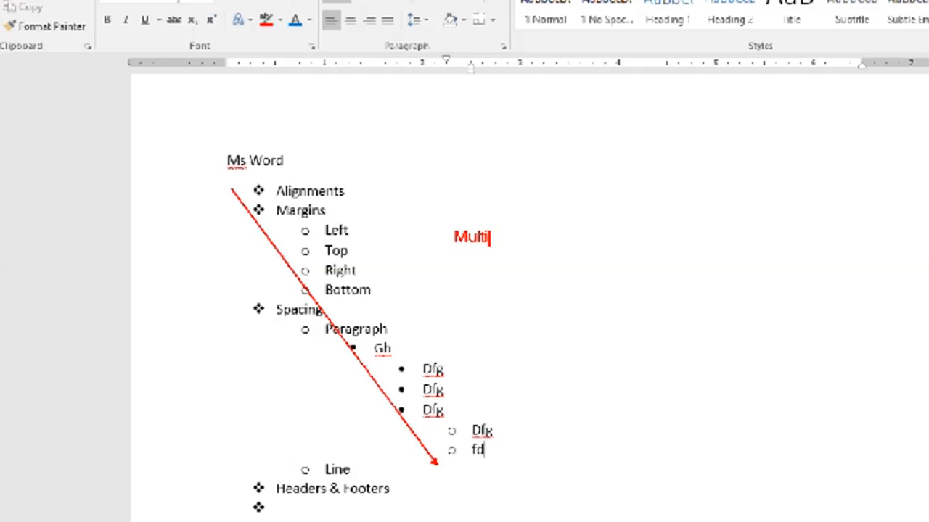
pyautogui.write(' Level ')
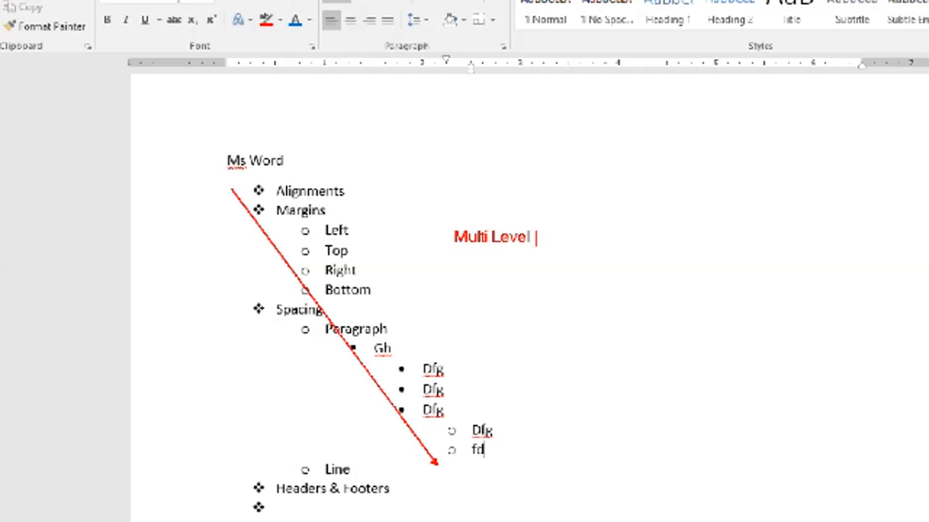
pyautogui.write('Bullets')
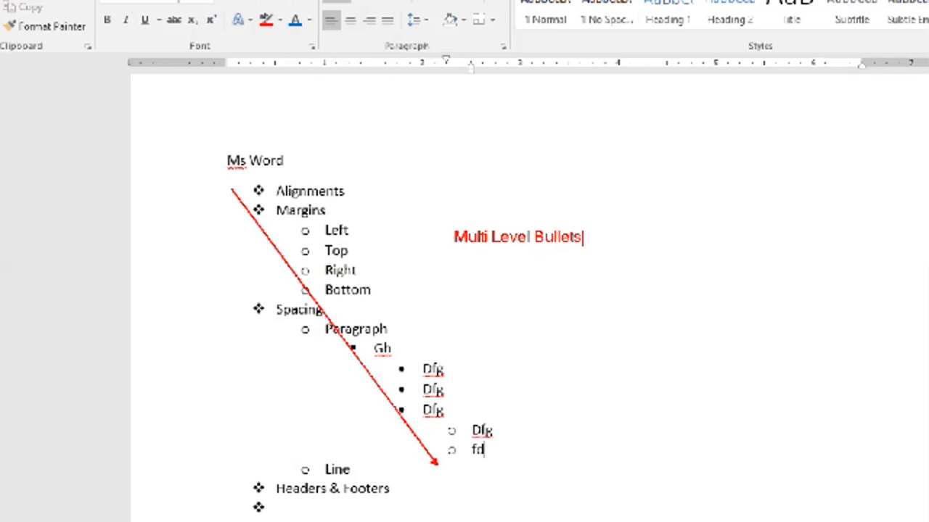
pyautogui.press('Return')
pyautogui.press('Escape')
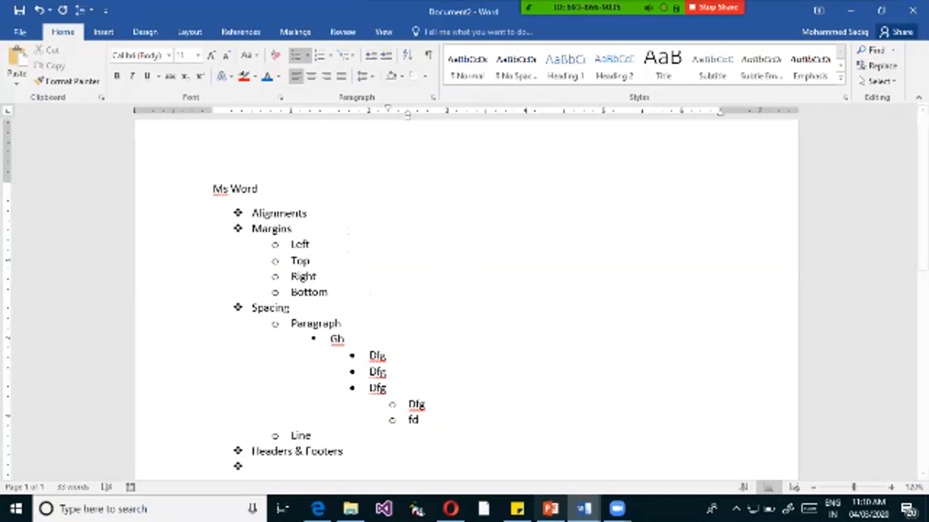
# Switch the whole bulleted list, from Alignments to the empty last item, to the 1., 2., 3. numbering format.
pyautogui.moveTo(253, 214); pyautogui.dragTo(257, 468)
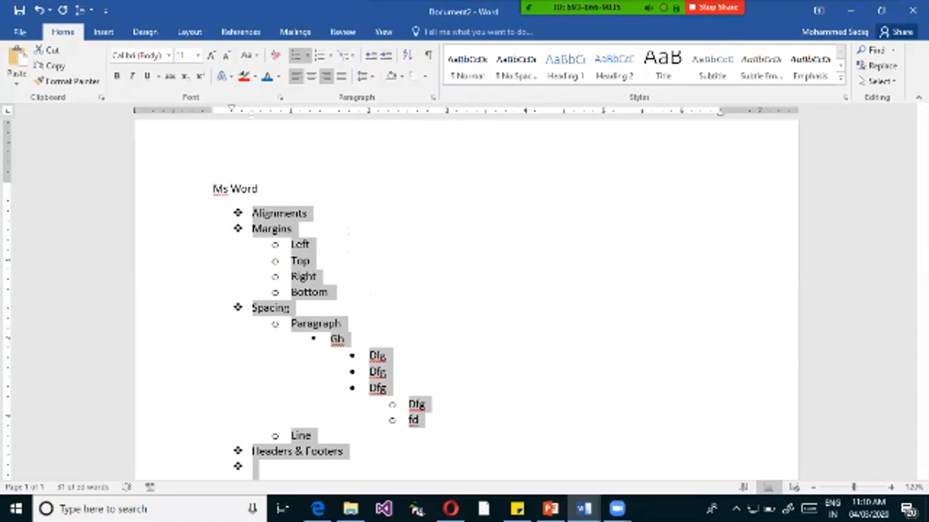
pyautogui.click(330, 55)
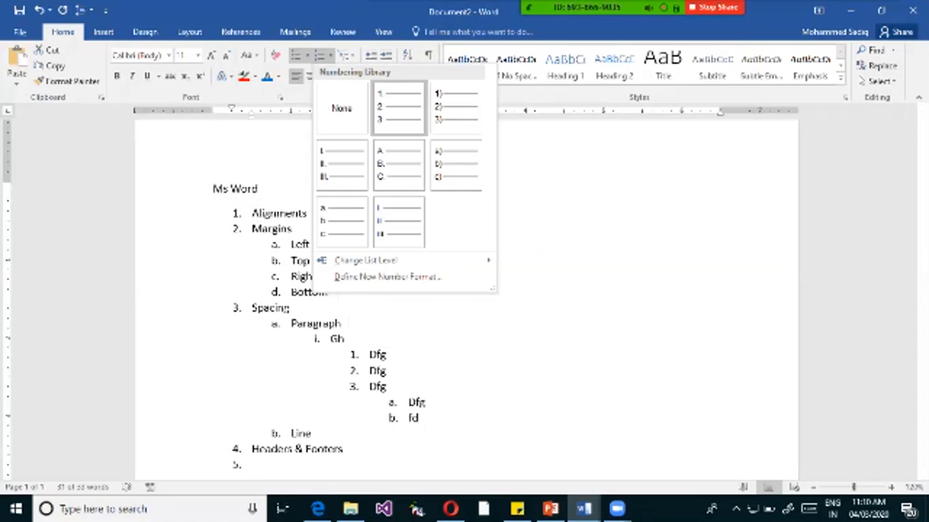
pyautogui.click(398, 109)
pyautogui.click(318, 276)
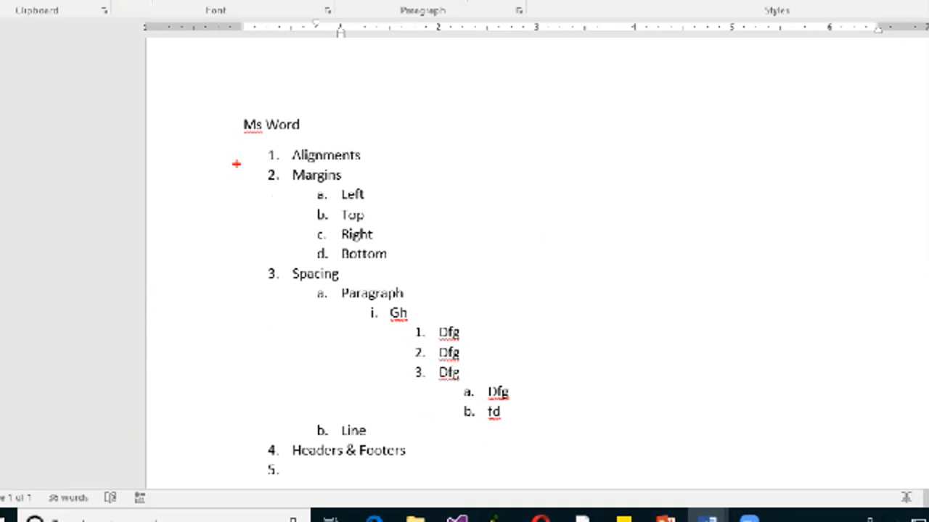
# Annotate the numbering levels on screen with red boxes, an arrow and short lines beside each level, and clear the annotations.
pyautogui.moveTo(240, 131)
pyautogui.mouseDown()
pyautogui.moveTo(286, 508)
pyautogui.moveTo(283, 489)
pyautogui.mouseUp()
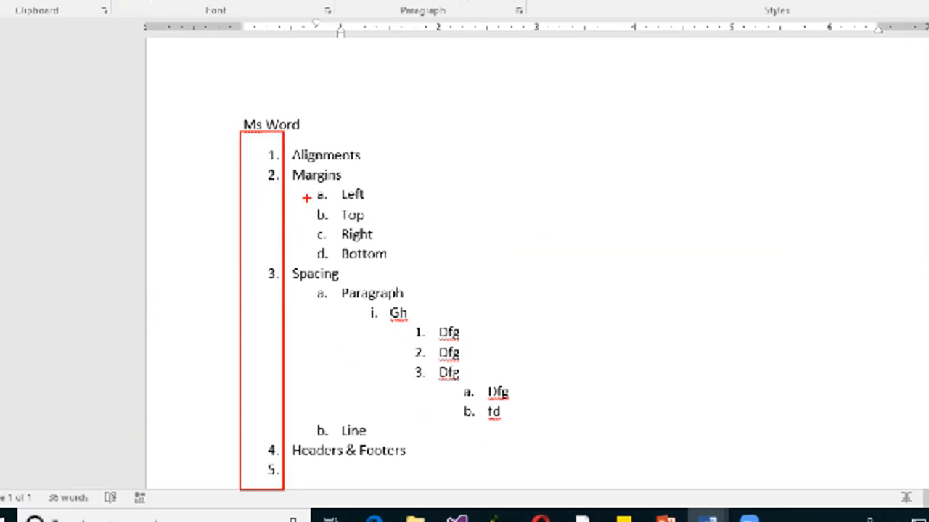
pyautogui.moveTo(306, 197)
pyautogui.mouseDown()
pyautogui.moveTo(283, 197)
pyautogui.moveTo(317, 228)
pyautogui.moveTo(330, 258)
pyautogui.moveTo(336, 437)
pyautogui.mouseUp()
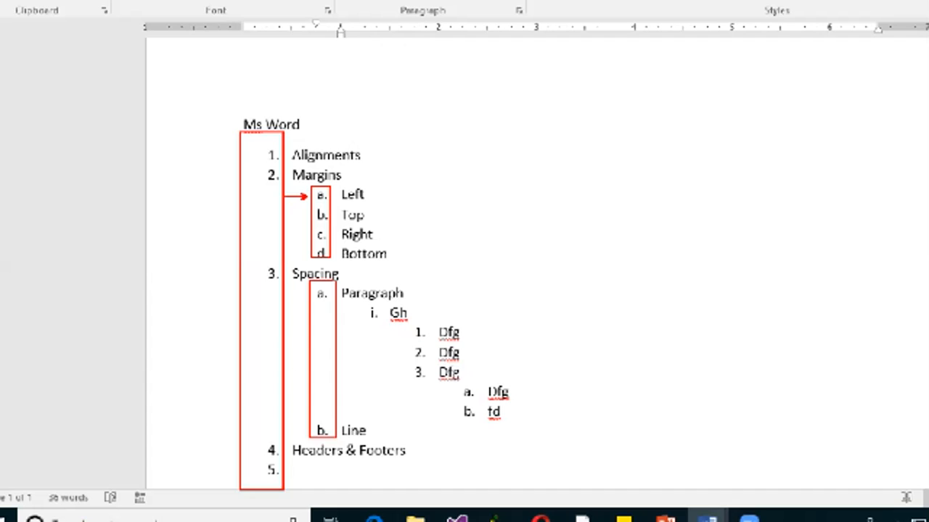
pyautogui.moveTo(347, 315); pyautogui.dragTo(373, 315)
pyautogui.moveTo(408, 332)
pyautogui.mouseDown()
pyautogui.moveTo(411, 381)
pyautogui.moveTo(457, 401)
pyautogui.moveTo(460, 412)
pyautogui.mouseUp()
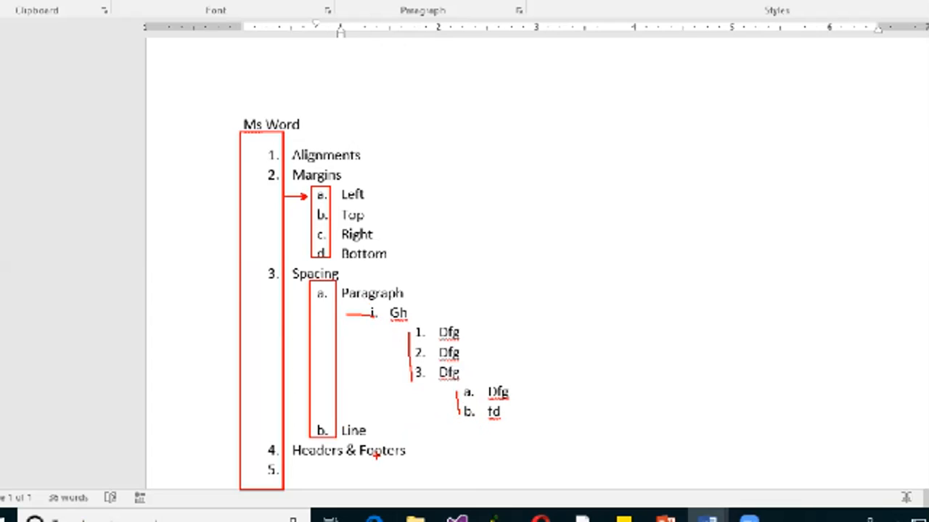
pyautogui.press('Escape')
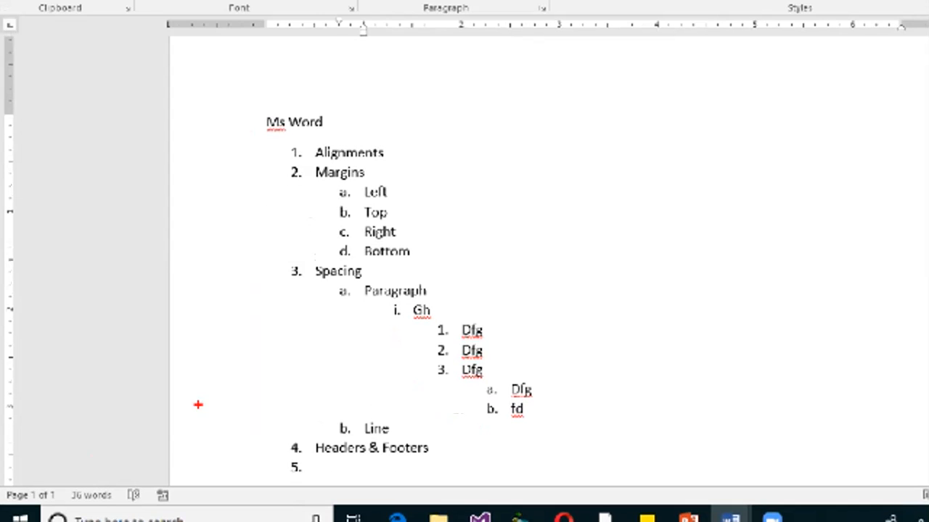
# Frame the Margins group with a red box, draw arrows to its four sub-items a to d, and clear the annotations.
pyautogui.moveTo(280, 165)
pyautogui.mouseDown()
pyautogui.moveTo(386, 182)
pyautogui.moveTo(419, 262)
pyautogui.mouseUp()
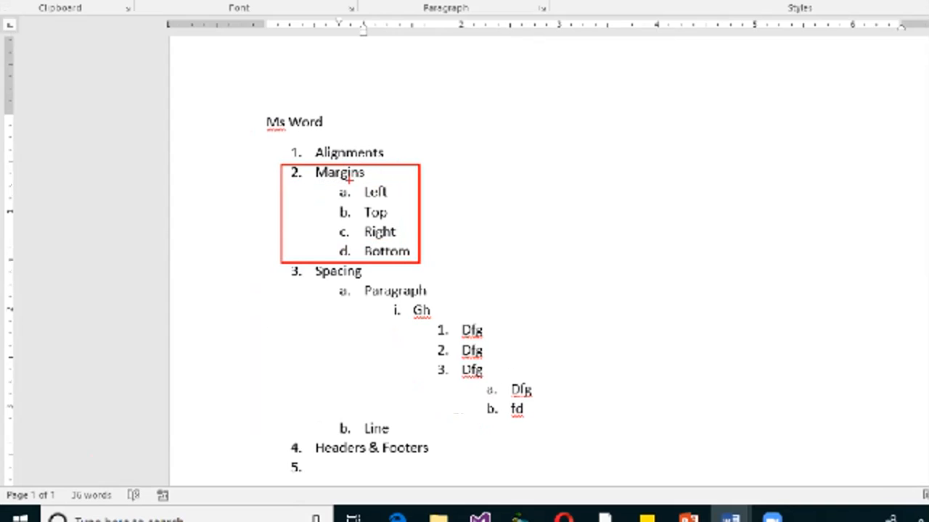
pyautogui.moveTo(317, 192)
pyautogui.mouseDown()
pyautogui.moveTo(333, 192)
pyautogui.moveTo(345, 232)
pyautogui.mouseUp()
pyautogui.moveTo(290, 256); pyautogui.dragTo(340, 256)
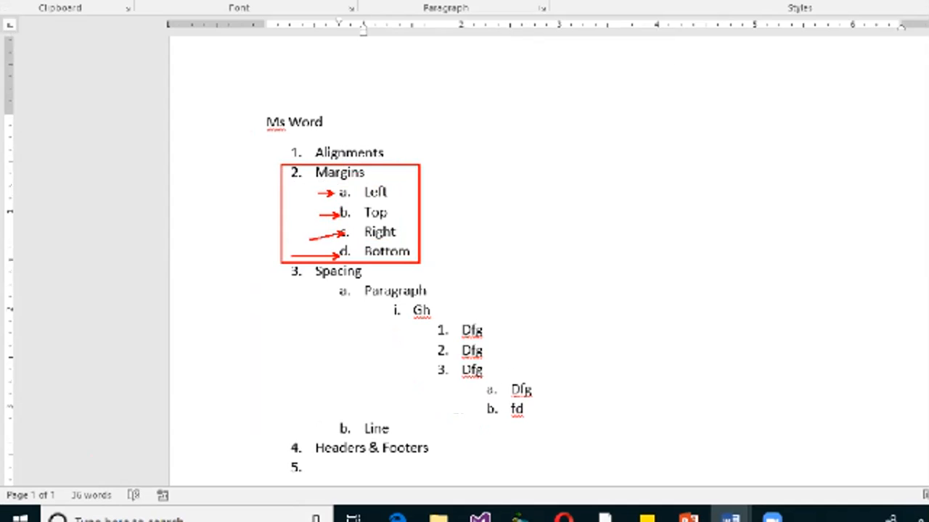
pyautogui.press('Escape')
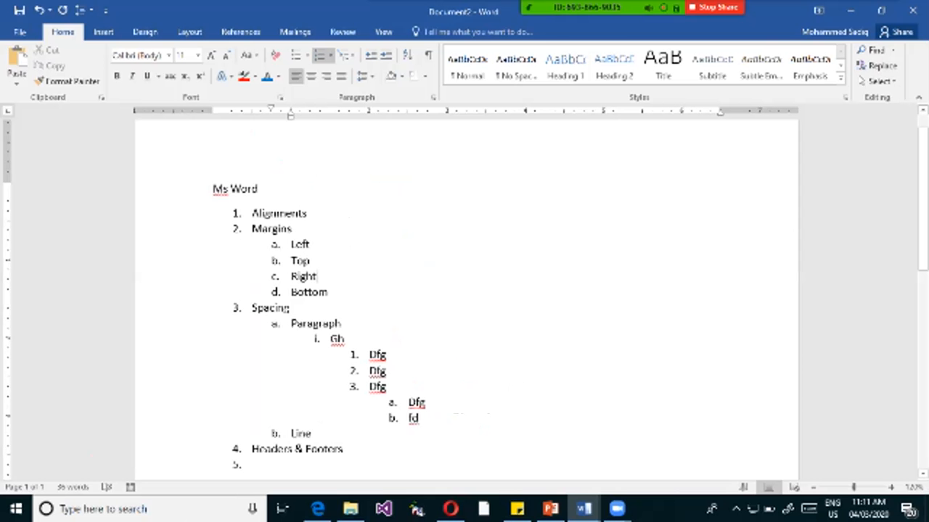
# Apply the 1., 1.1., 1.1.1. multilevel list format to the whole list from Alignments to the empty last item.
pyautogui.moveTo(251, 214); pyautogui.dragTo(255, 468)
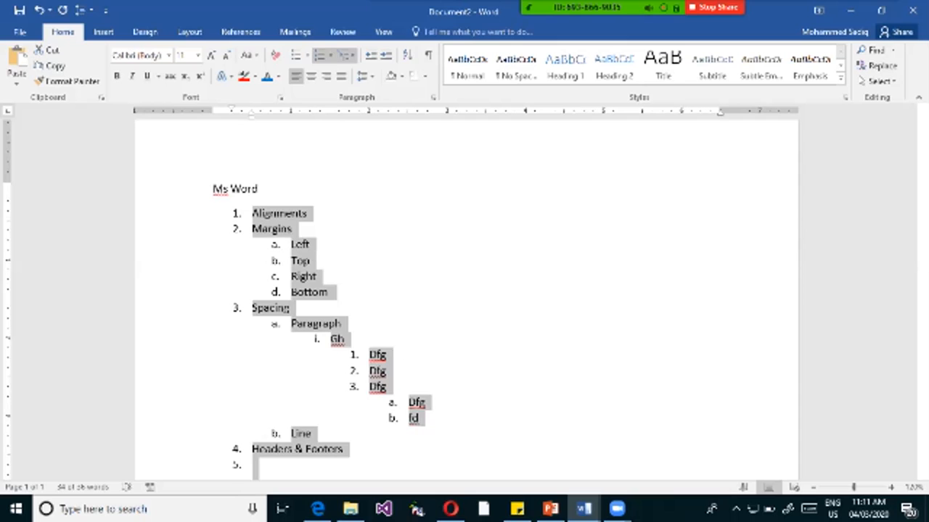
pyautogui.click(347, 55)
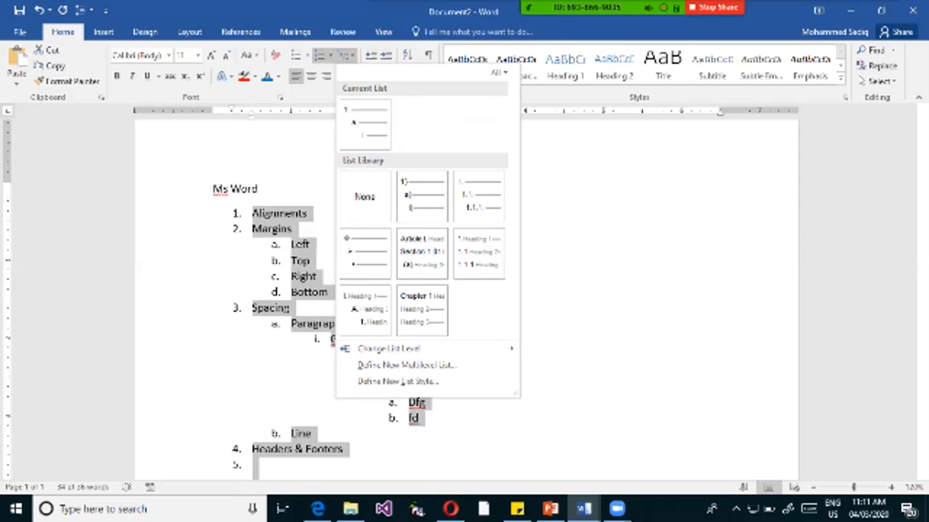
pyautogui.moveTo(421, 196)
pyautogui.moveTo(479, 196)
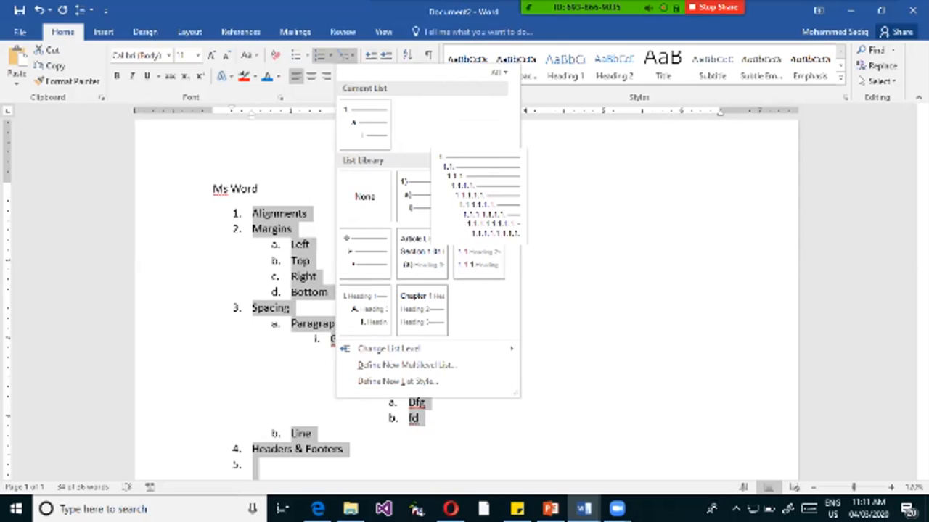
pyautogui.click(479, 196)
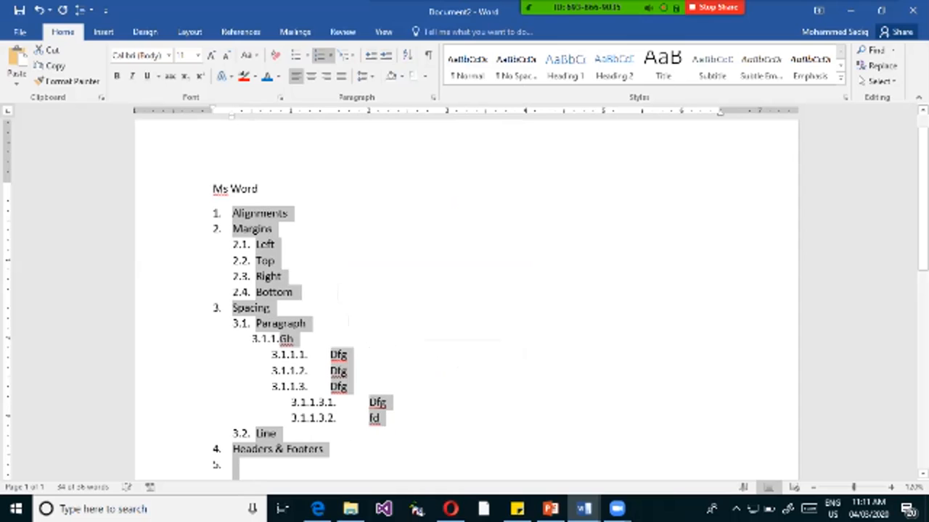
pyautogui.click(282, 277)
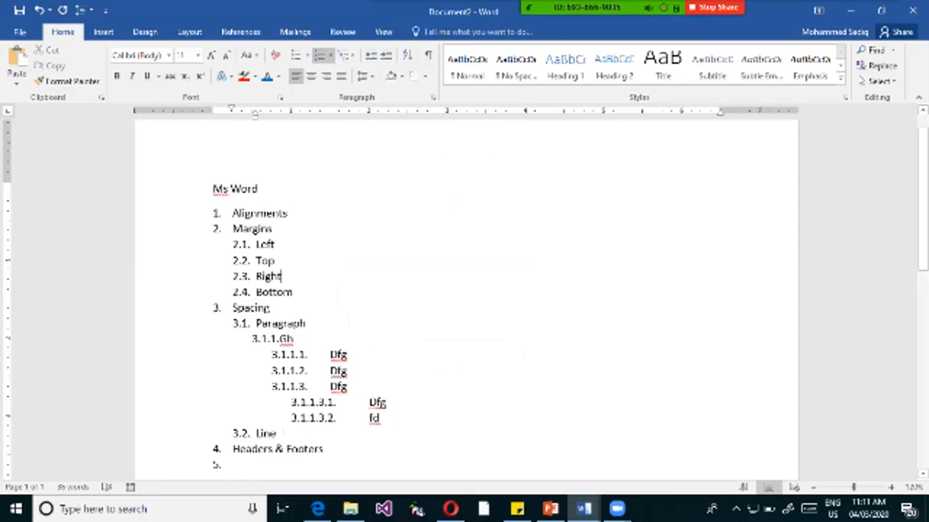
# Annotate the multilevel numbers on screen with red boxes around the levels and arrows to 2.1 and 3.1, and clear the annotations.
pyautogui.hotkey('ctrl', '1')
pyautogui.click(115, 285)
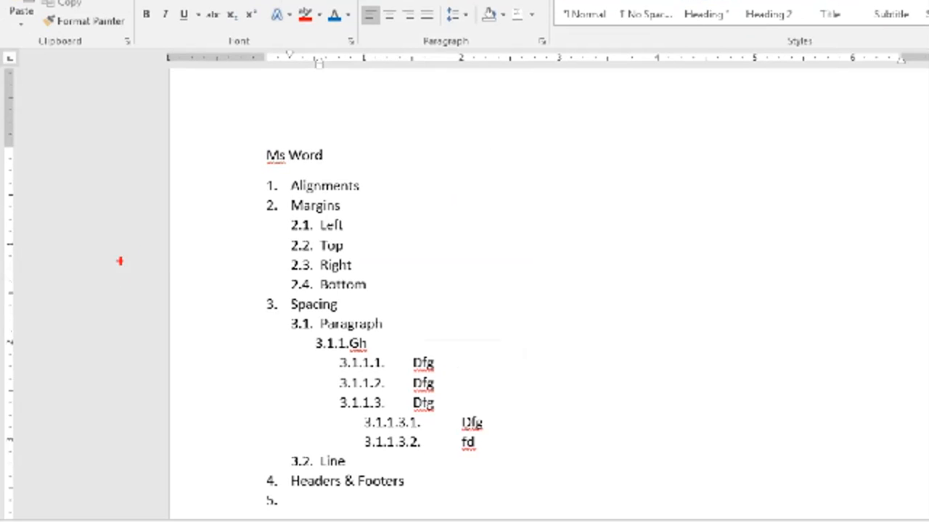
pyautogui.moveTo(250, 166); pyautogui.dragTo(282, 511)
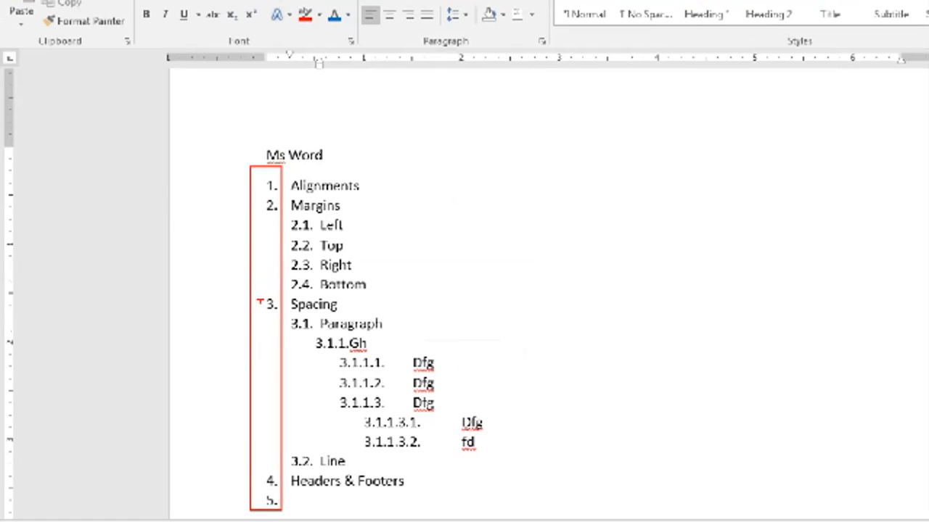
pyautogui.moveTo(290, 232); pyautogui.dragTo(270, 232)
pyautogui.moveTo(288, 324)
pyautogui.mouseDown()
pyautogui.moveTo(278, 324)
pyautogui.moveTo(381, 350)
pyautogui.mouseUp()
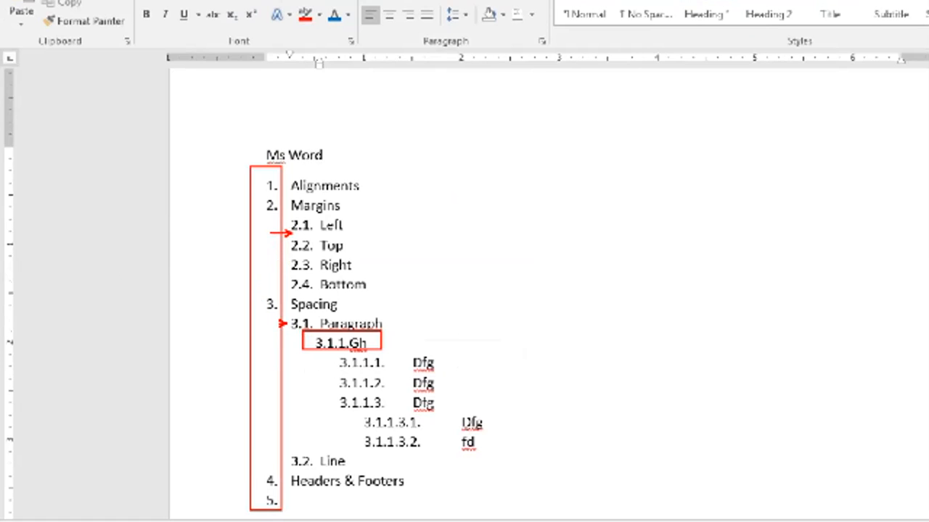
pyautogui.moveTo(325, 355); pyautogui.dragTo(396, 416)
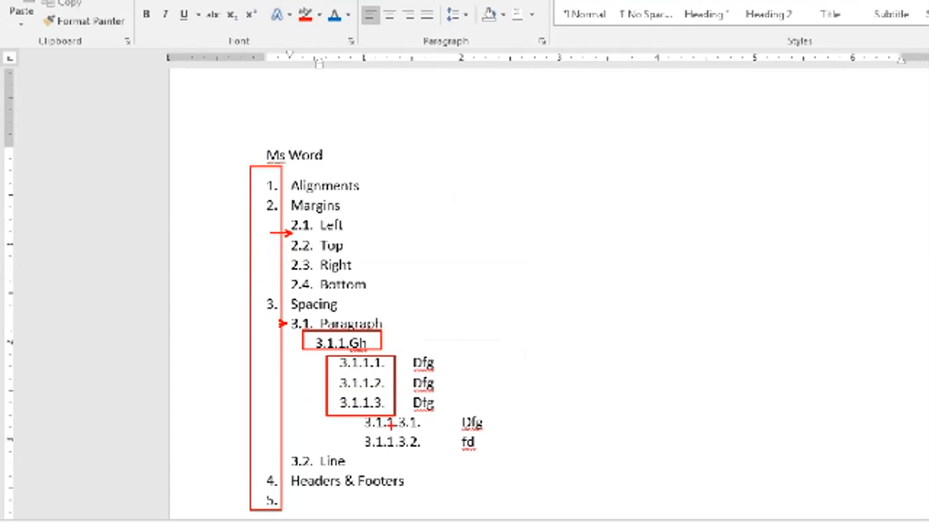
pyautogui.moveTo(410, 429)
pyautogui.mouseDown()
pyautogui.moveTo(428, 429)
pyautogui.moveTo(421, 452)
pyautogui.mouseUp()
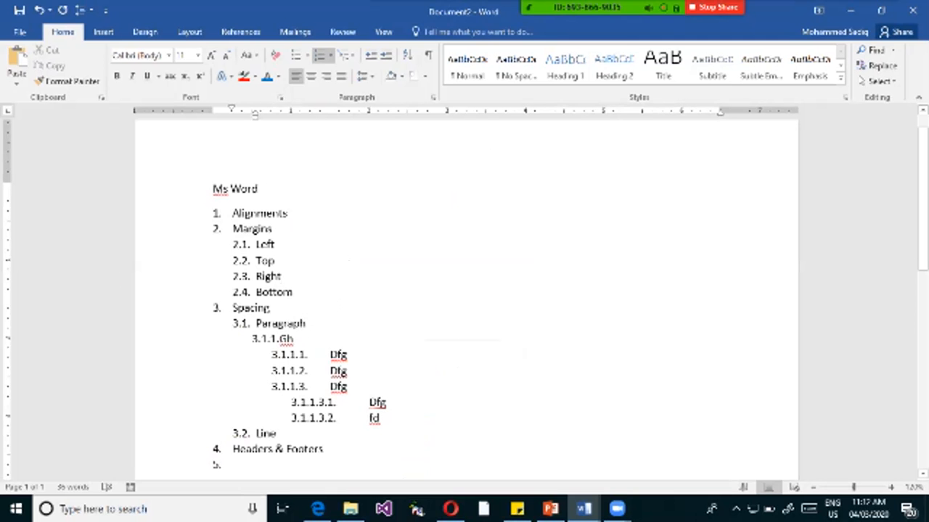
# Replace the empty fifth item with the second-level items "Headers" and "Footers" under Headers & Footers.
pyautogui.click(324, 449)
pyautogui.press('BackSpace')
pyautogui.scroll(-3, 464, 290)
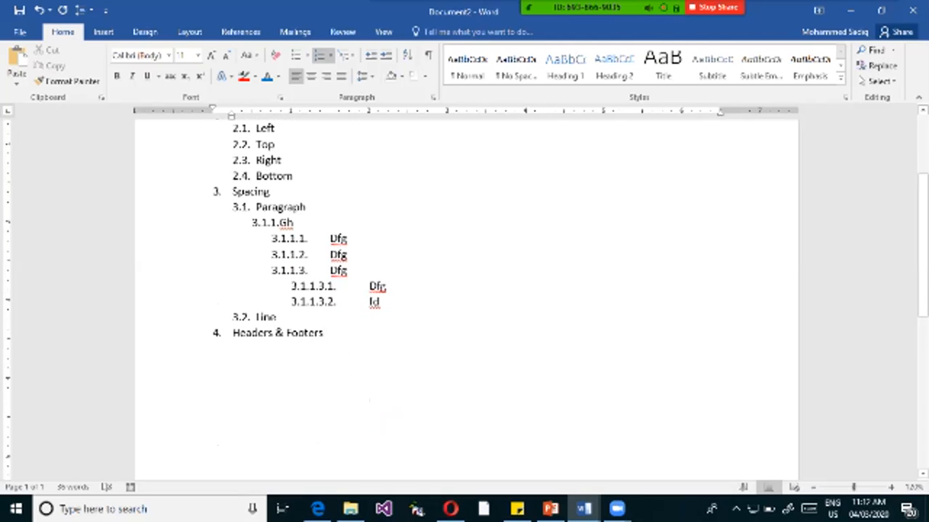
pyautogui.press('Return')
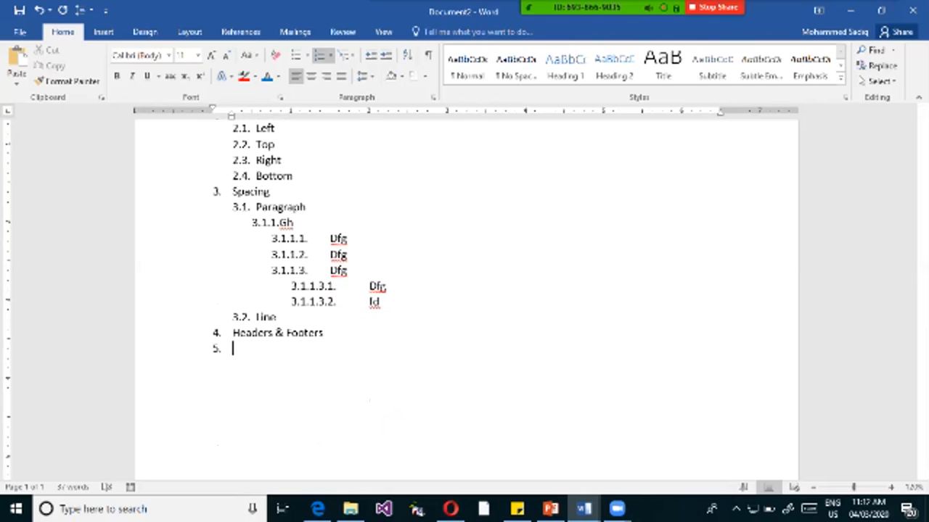
pyautogui.press('Tab')
pyautogui.write('Hea')
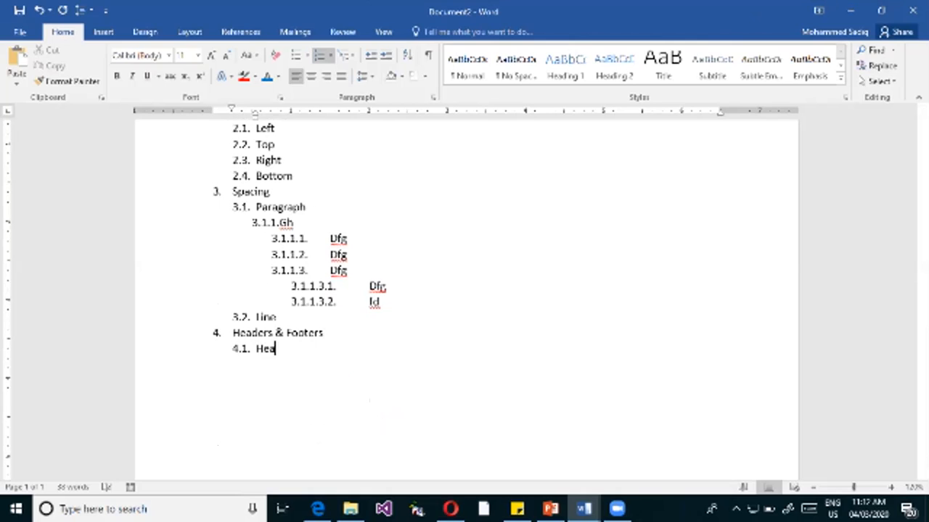
pyautogui.write('ders')
pyautogui.press('Return')
pyautogui.write('Footers')
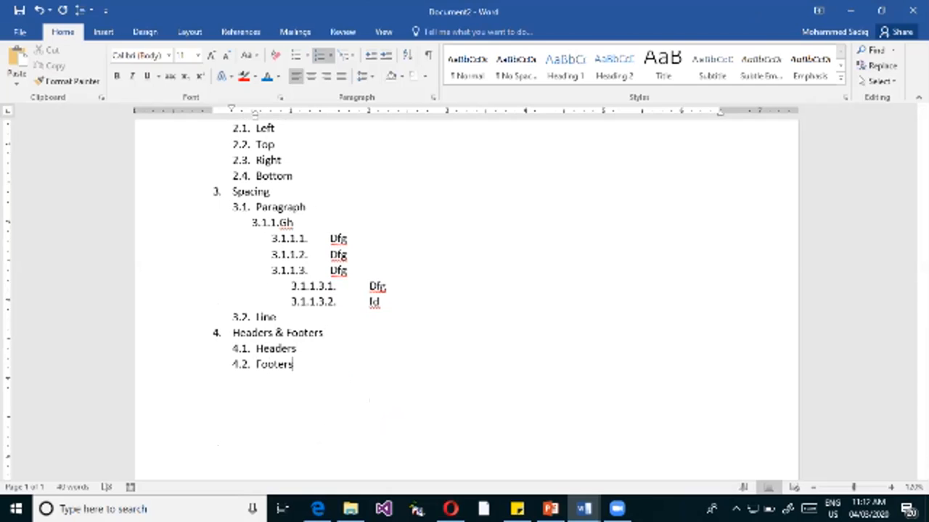
# Add the third-level items "Even" and "Odd" under Footers.
pyautogui.press('Return')
pyautogui.press('Tab')
pyautogui.write('Eb')
pyautogui.press('BackSpace')
pyautogui.write('ven')
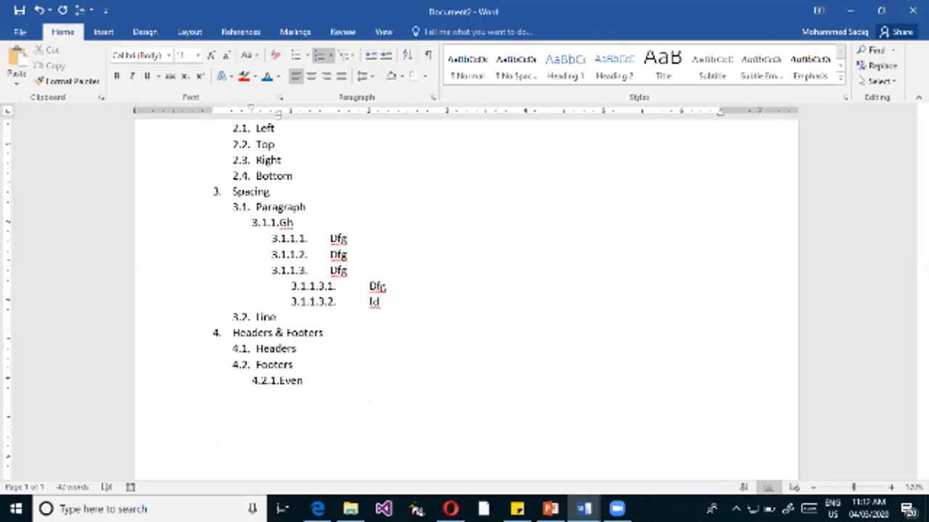
pyautogui.press('Return')
pyautogui.write('Odd')
# Add the fourth-level items "Date" and "Pageno" under Odd.
pyautogui.press('Return')
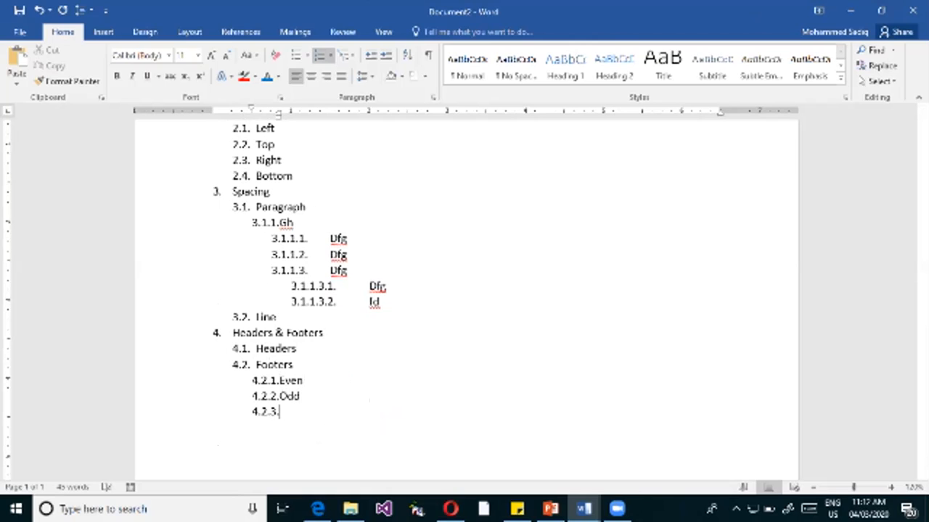
pyautogui.press('Tab')
pyautogui.write('F')
pyautogui.press('BackSpace')
pyautogui.write('Date')
pyautogui.press('Return')
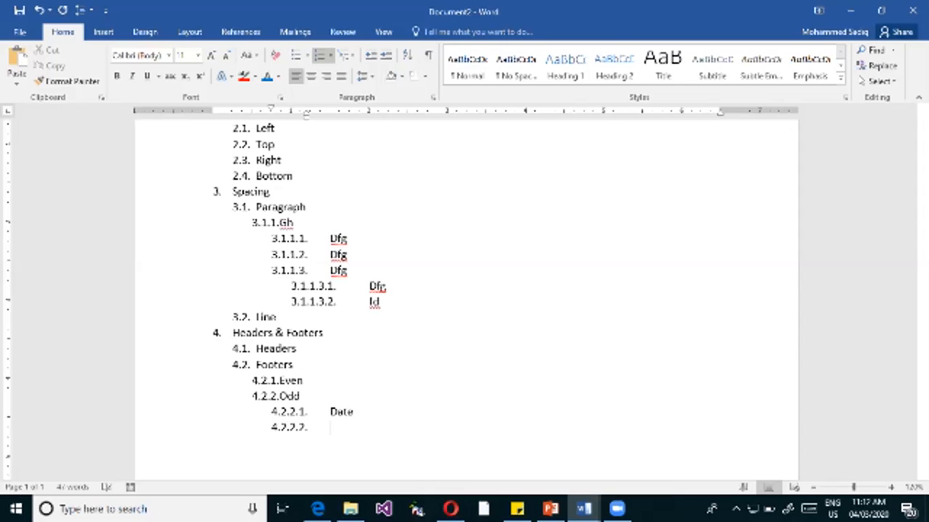
pyautogui.write('Pageno')
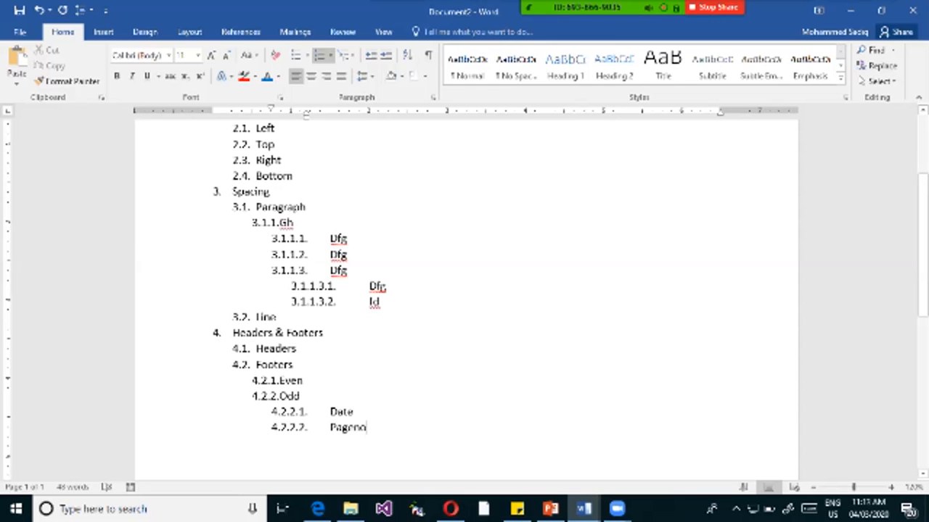
# Select the entire numbered list and mark the Define New Multilevel List option with an on-screen annotation.
pyautogui.scroll(3, 467, 298)
pyautogui.keyDown('shift'); pyautogui.click(233, 244); pyautogui.keyUp('shift')
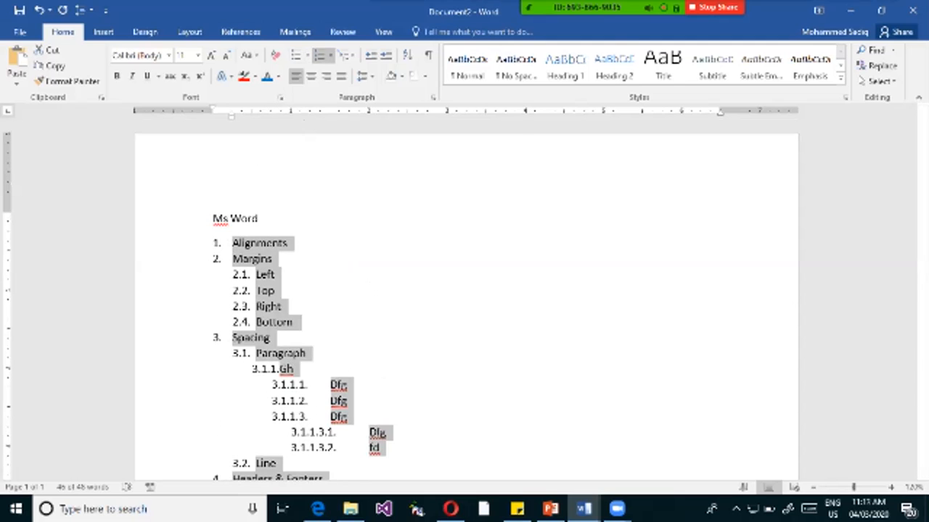
pyautogui.click(346, 55)
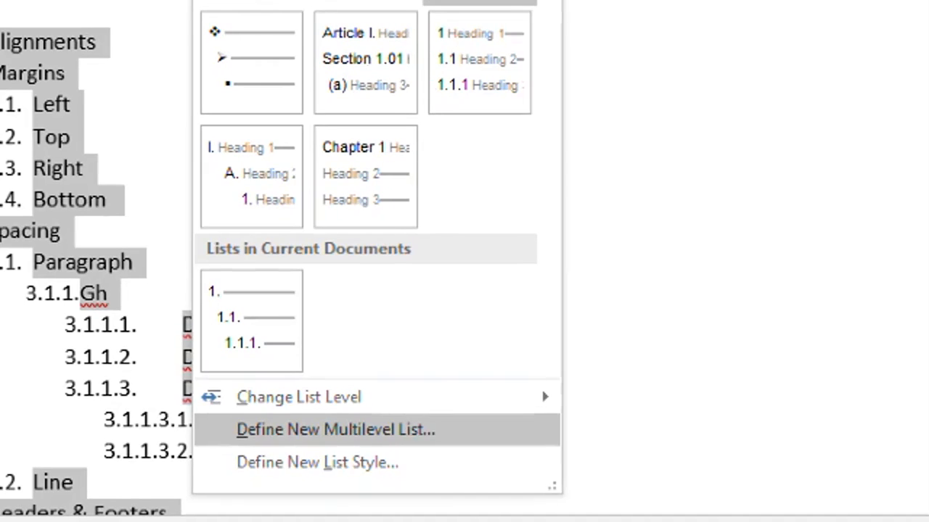
pyautogui.moveTo(220, 413); pyautogui.dragTo(491, 453)
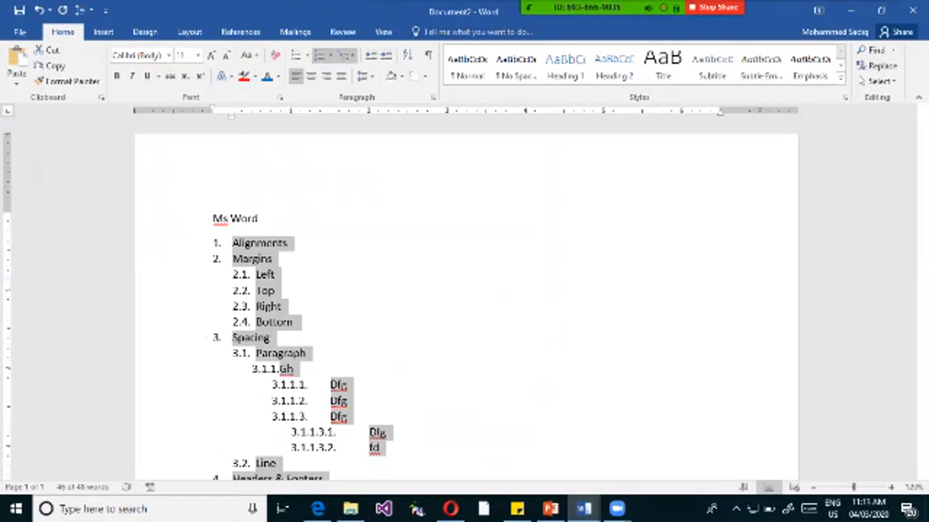
# Start defining a new multilevel list and set the level 2 number style to uppercase Roman numerals (I, II, III, ...).
pyautogui.click(347, 55)
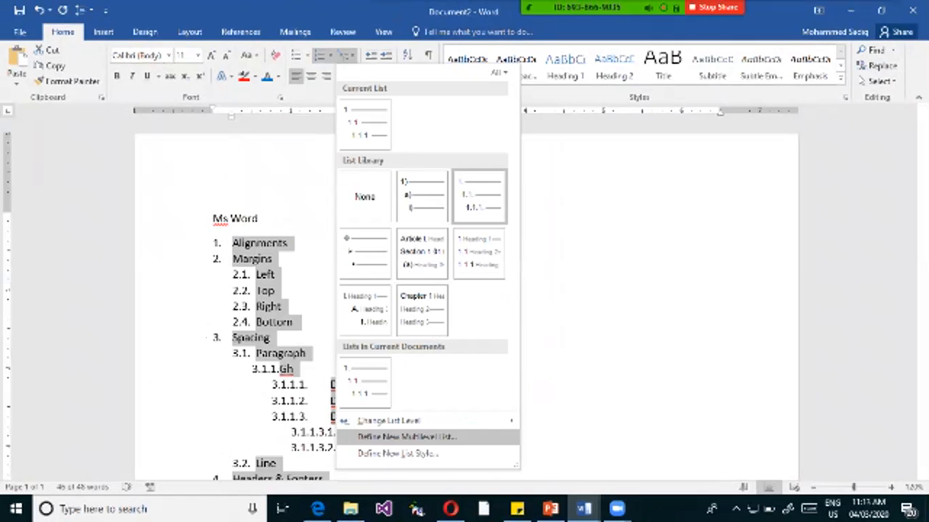
pyautogui.click(407, 437)
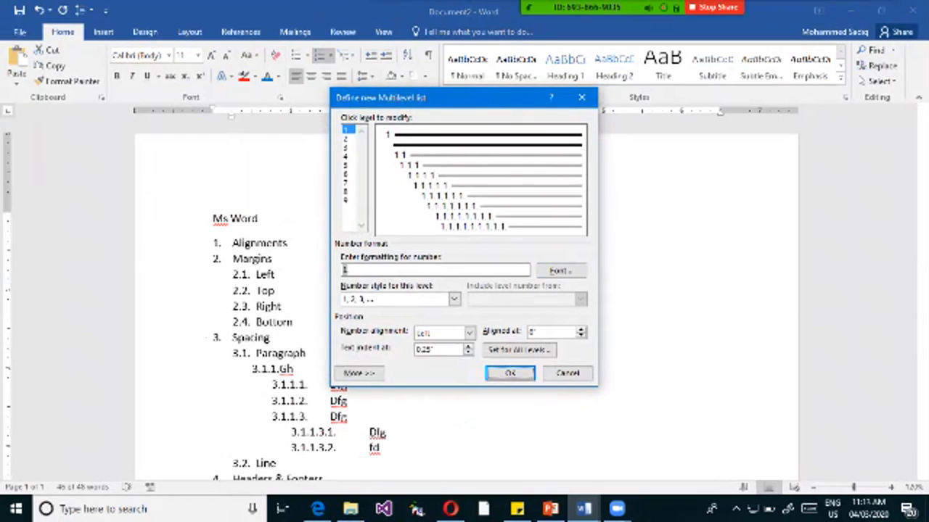
pyautogui.click(349, 139)
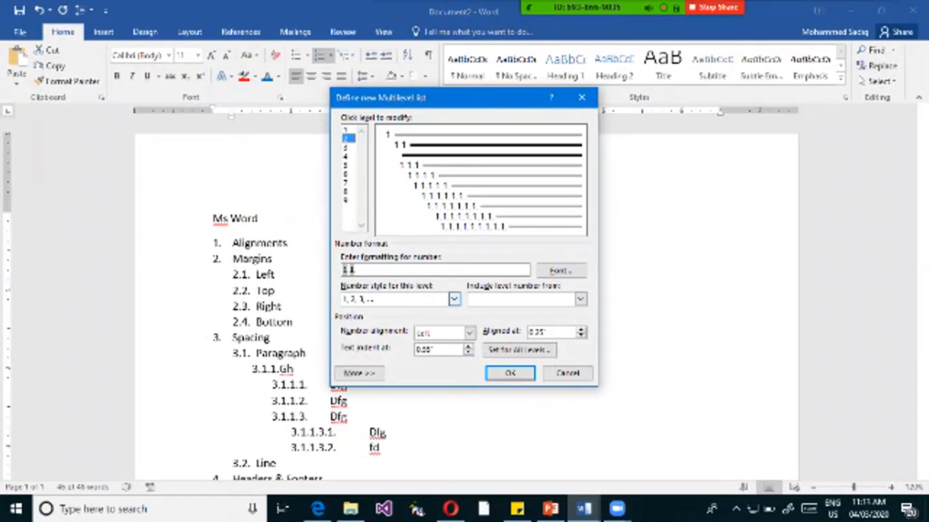
pyautogui.click(454, 298)
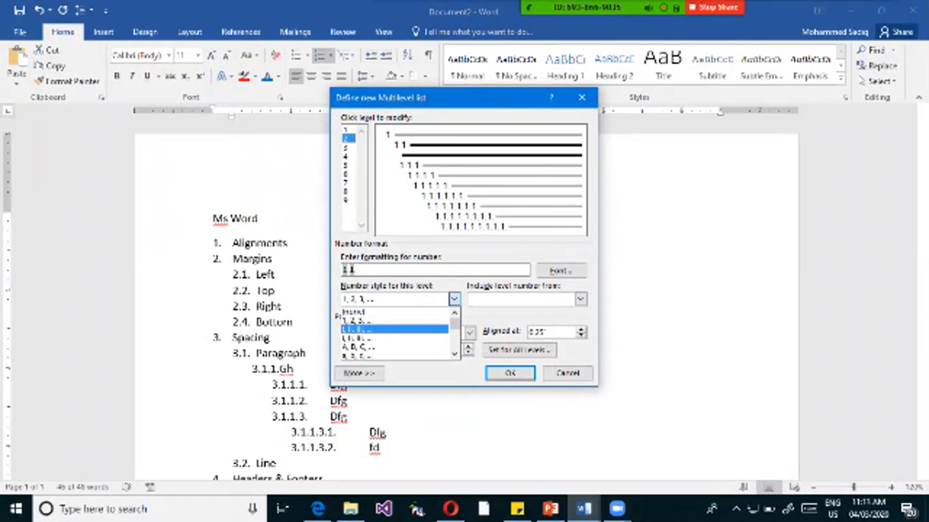
pyautogui.click(359, 329)
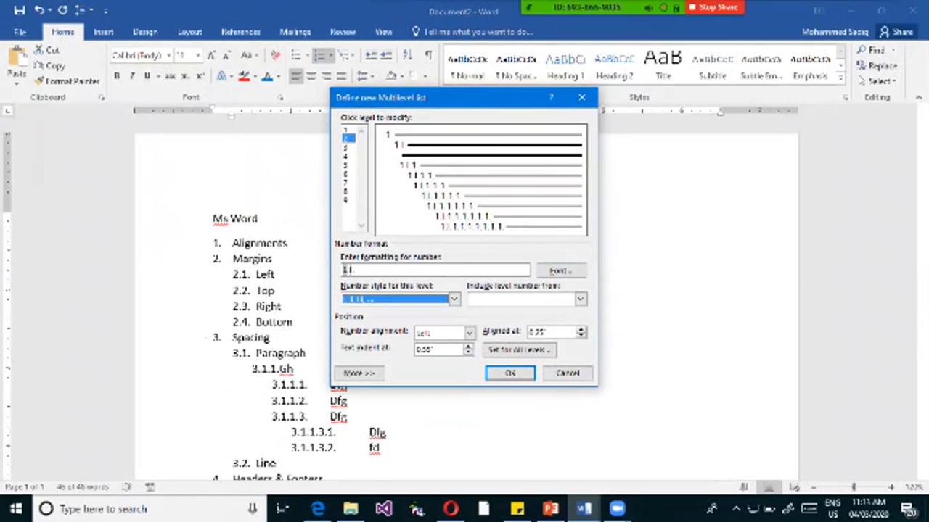
# Set the level 3 number style to i, ii, iii, ... and the level 4 number style to A, B, C, ....
pyautogui.click(347, 147)
pyautogui.click(454, 299)
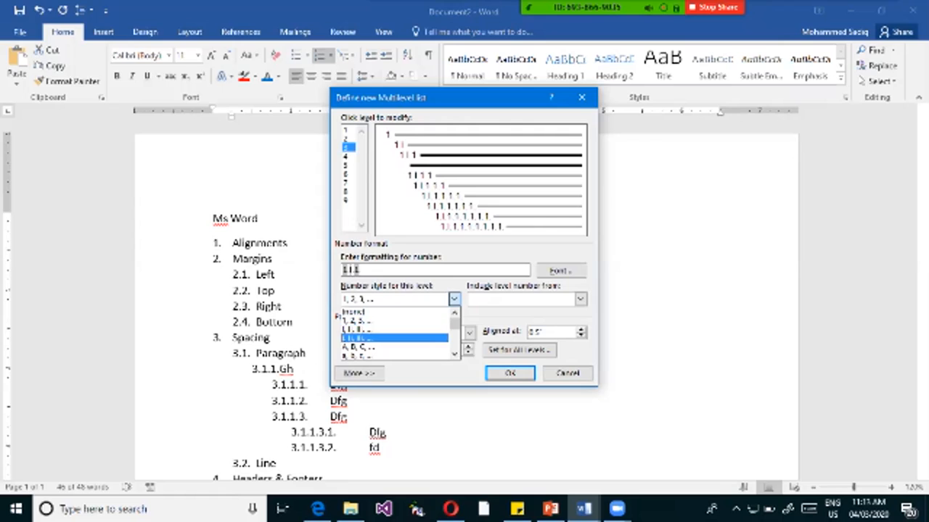
pyautogui.click(359, 338)
pyautogui.click(347, 156)
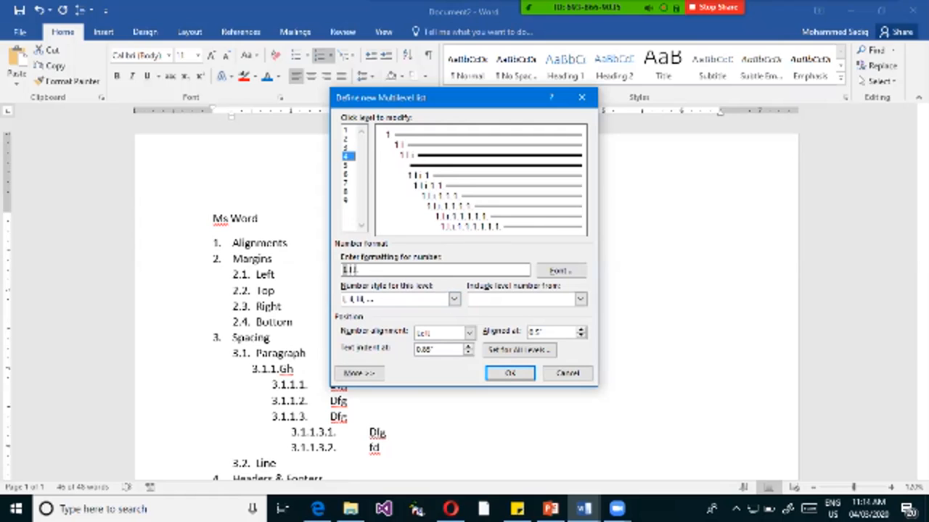
pyautogui.click(453, 299)
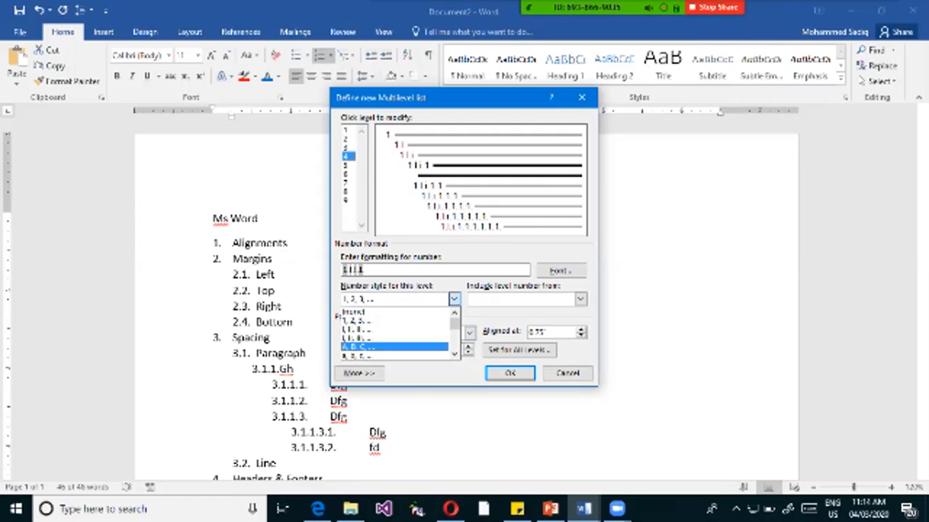
pyautogui.click(359, 346)
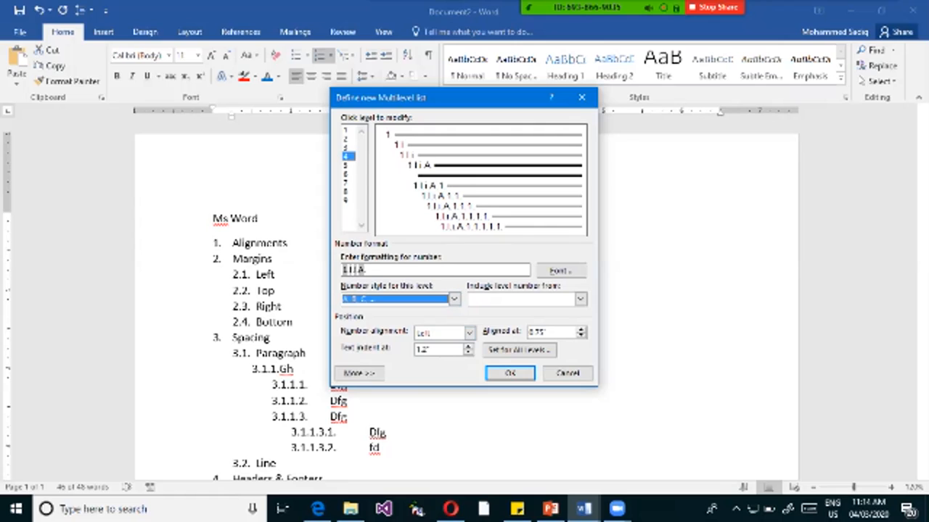
# Set the level 5 number style to a, b, c, ... and apply the new multilevel list definition.
pyautogui.click(347, 165)
pyautogui.click(454, 298)
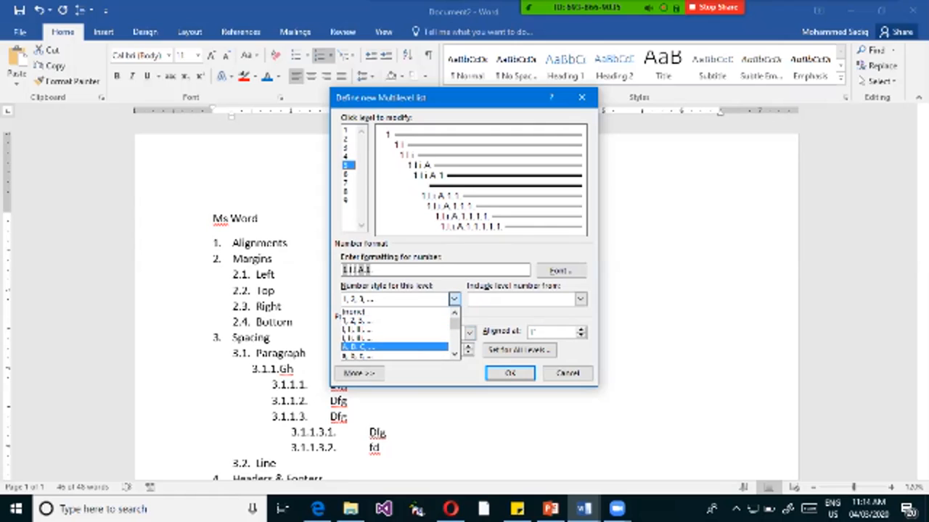
pyautogui.click(359, 356)
pyautogui.click(454, 299)
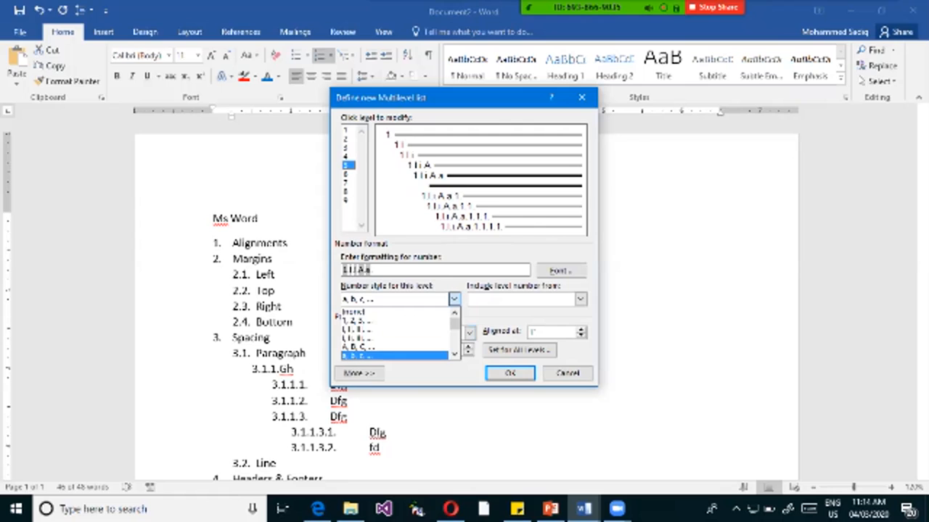
pyautogui.moveTo(455, 324); pyautogui.dragTo(455, 335)
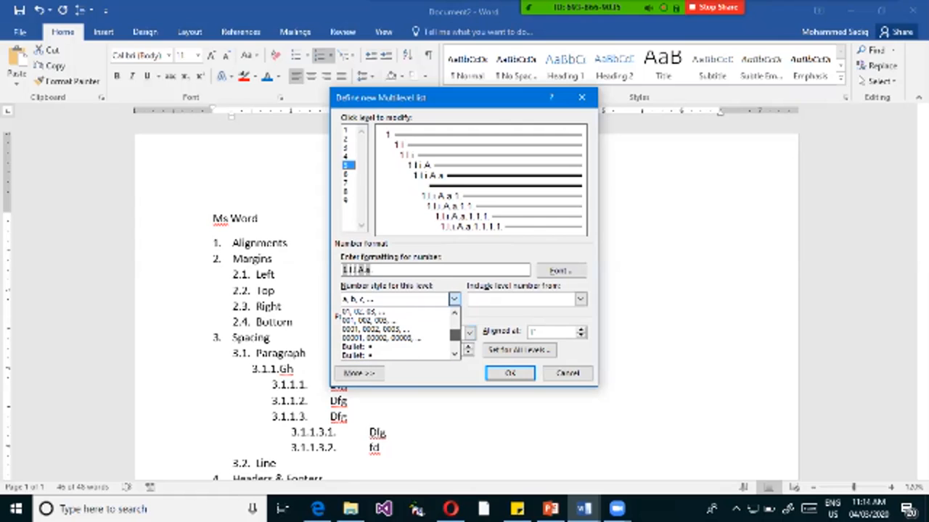
pyautogui.scroll(3, 395, 329)
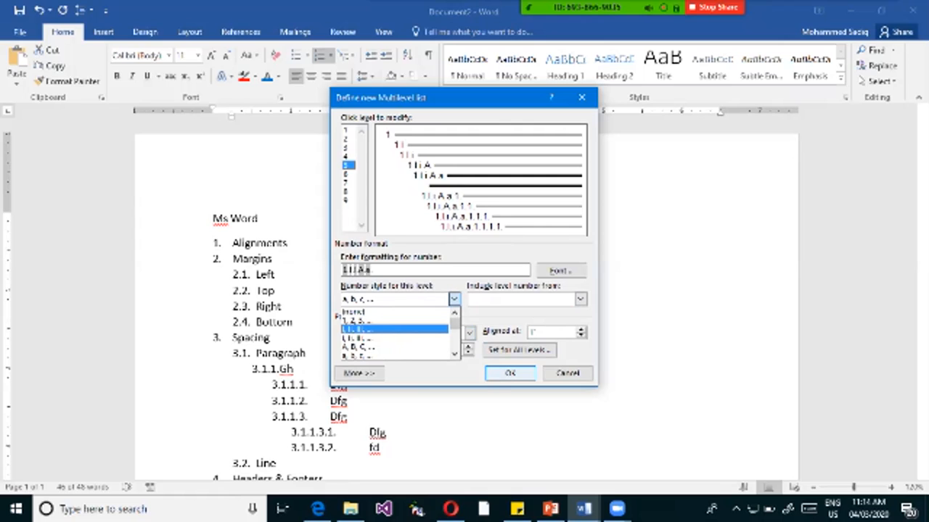
pyautogui.click(510, 373)
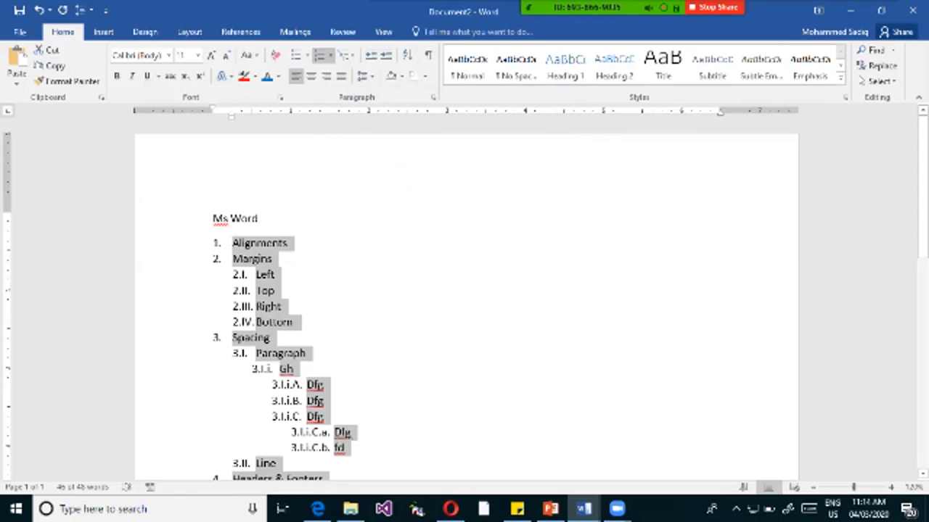
# Review the renumbered list and reselect all its items, from Alignments to Pageno, without the Ms Word title.
pyautogui.click(275, 275)
pyautogui.scroll(-2, 465, 299)
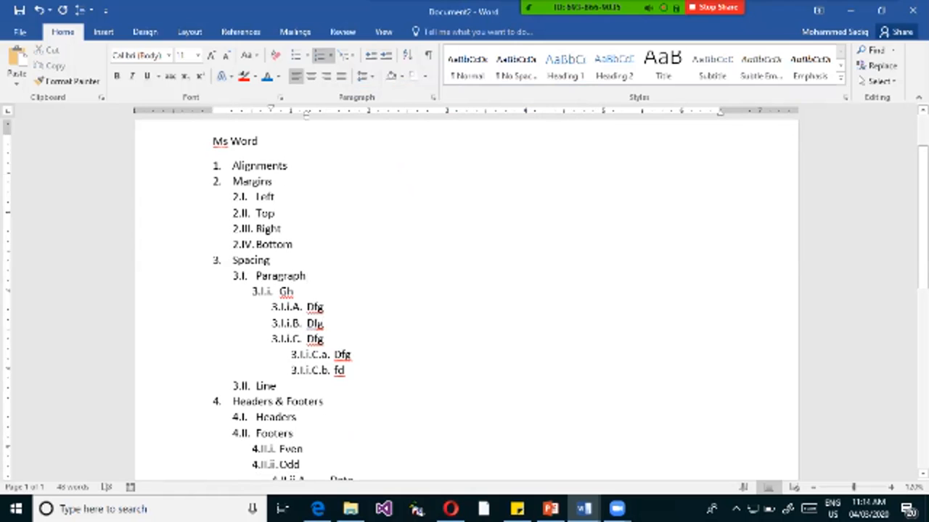
pyautogui.hotkey('ctrl', 'a')
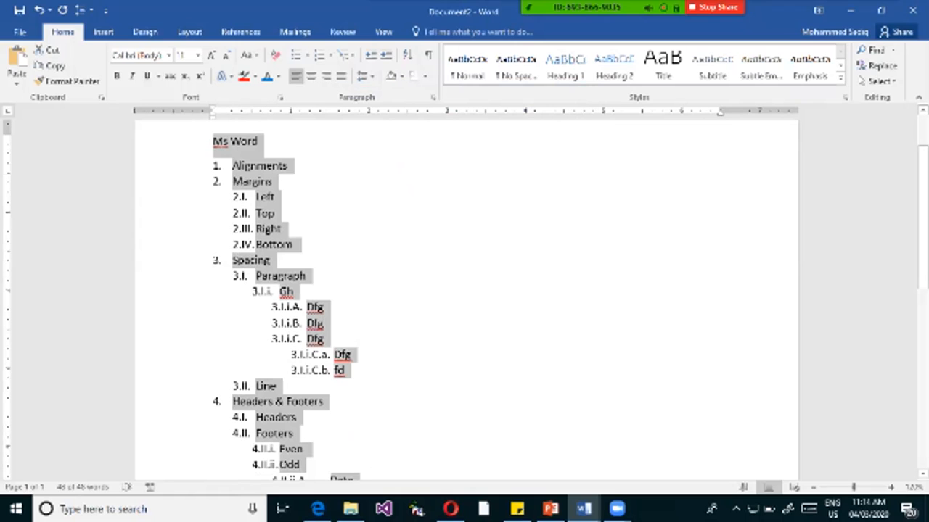
pyautogui.click(259, 142)
pyautogui.moveTo(233, 166); pyautogui.dragTo(351, 478)
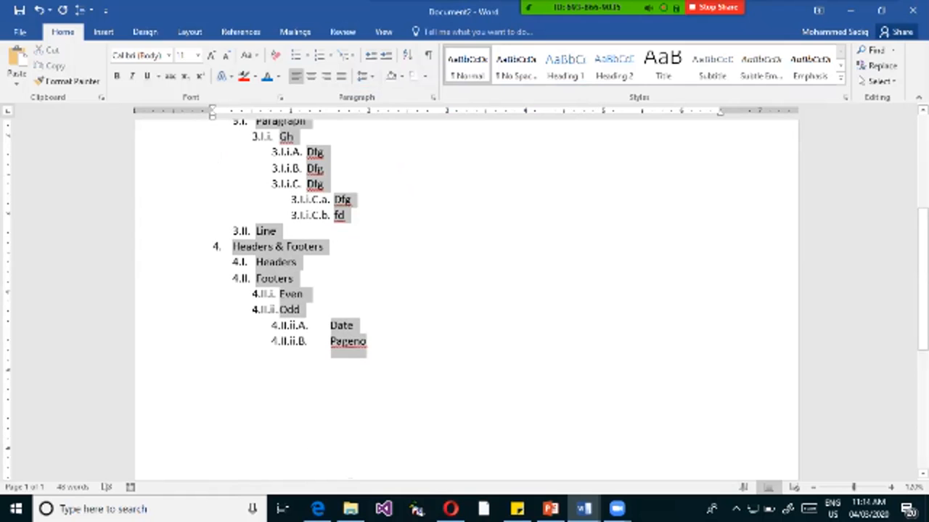
pyautogui.scroll(4, 464, 290)
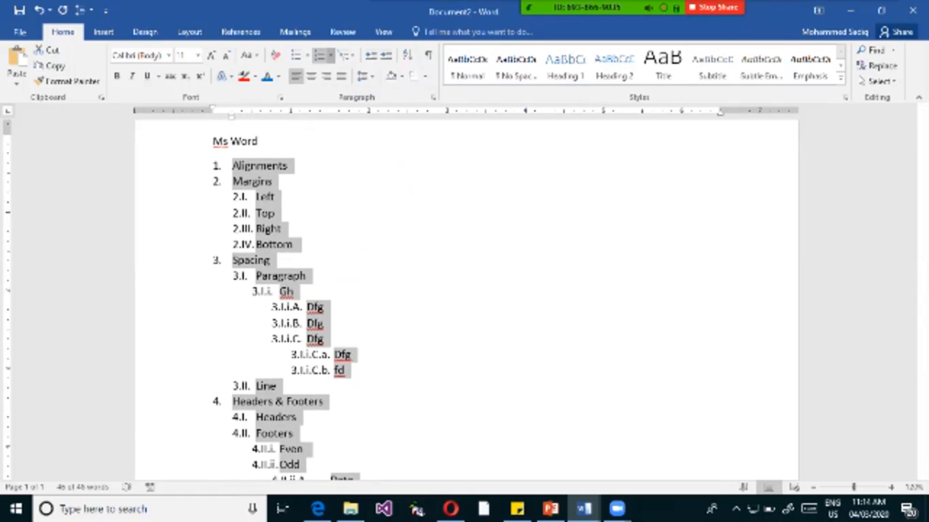
pyautogui.click(330, 55)
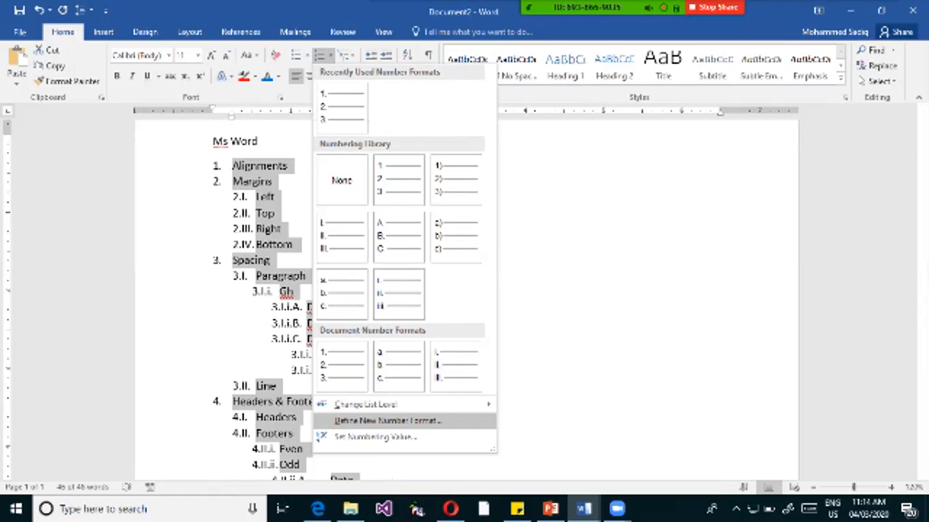
pyautogui.click(388, 421)
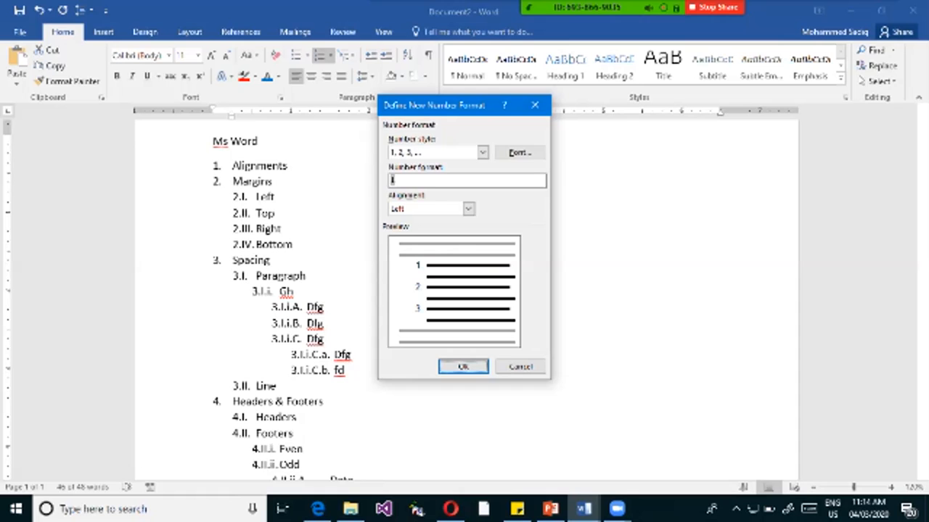
pyautogui.press('Escape')
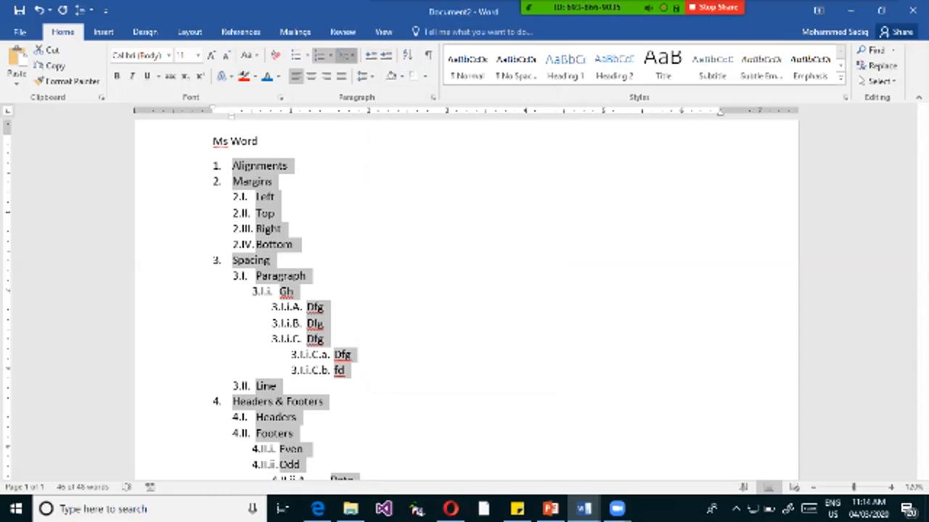
# Define another new multilevel list and remove the level 1 number from the level 2 format, keeping only its own Roman numeral.
pyautogui.click(347, 55)
pyautogui.click(407, 437)
pyautogui.click(347, 139)
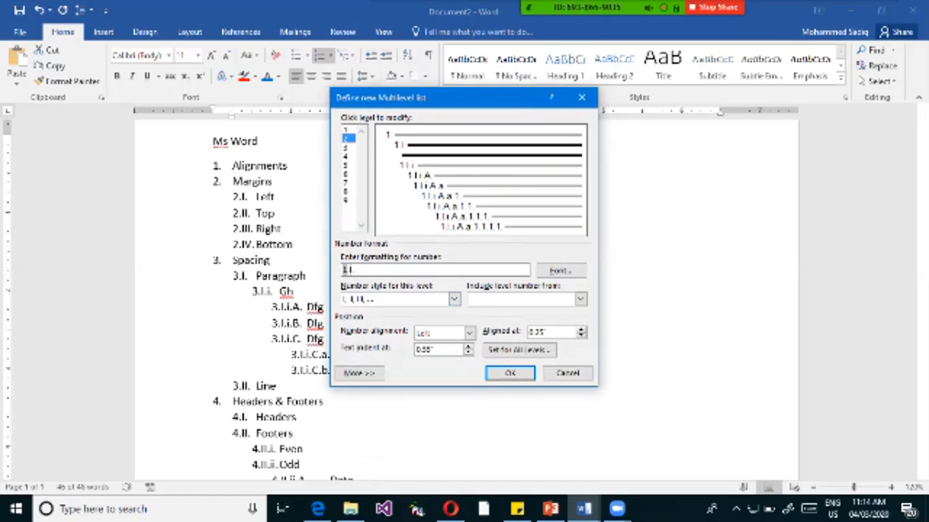
pyautogui.press('Delete')
pyautogui.press('Delete')
pyautogui.press('Delete')
pyautogui.press('Delete')
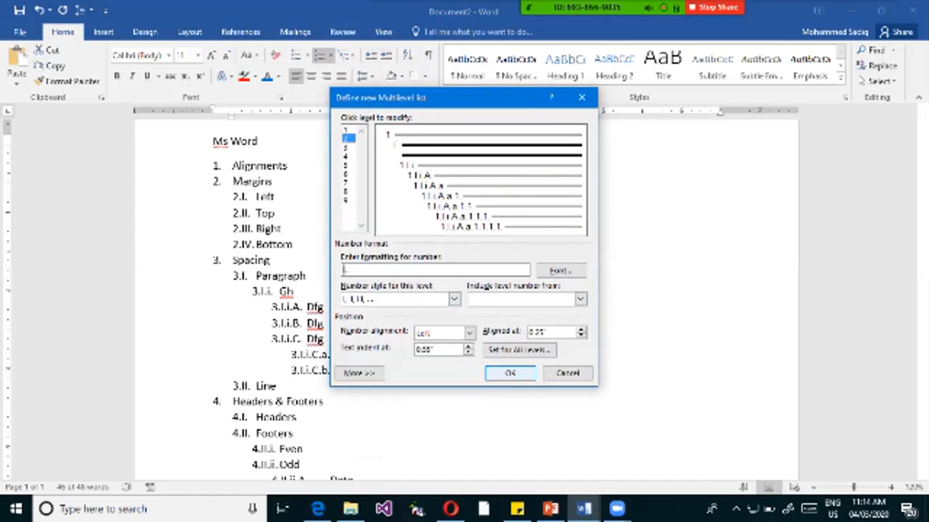
# Clear the level 3 number format and give that level only the i, ii, iii, ... number style.
pyautogui.click(347, 148)
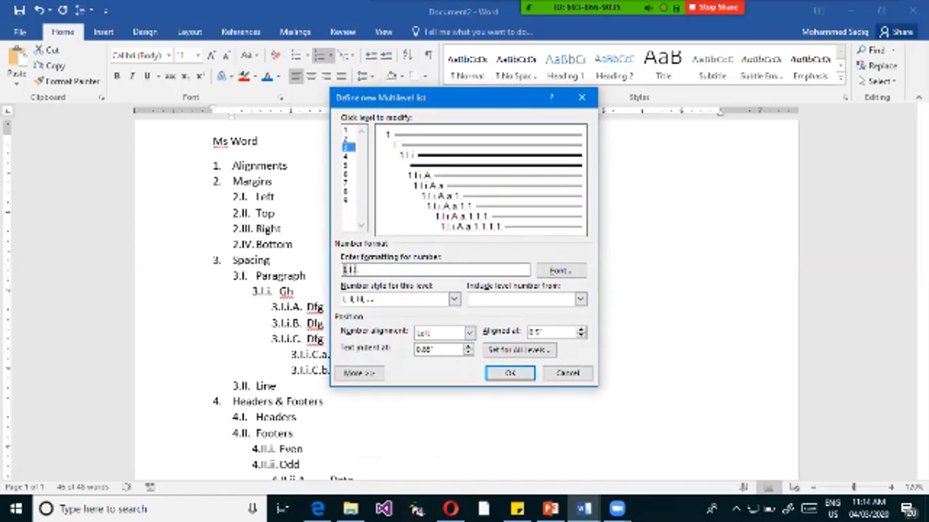
pyautogui.press('BackSpace')
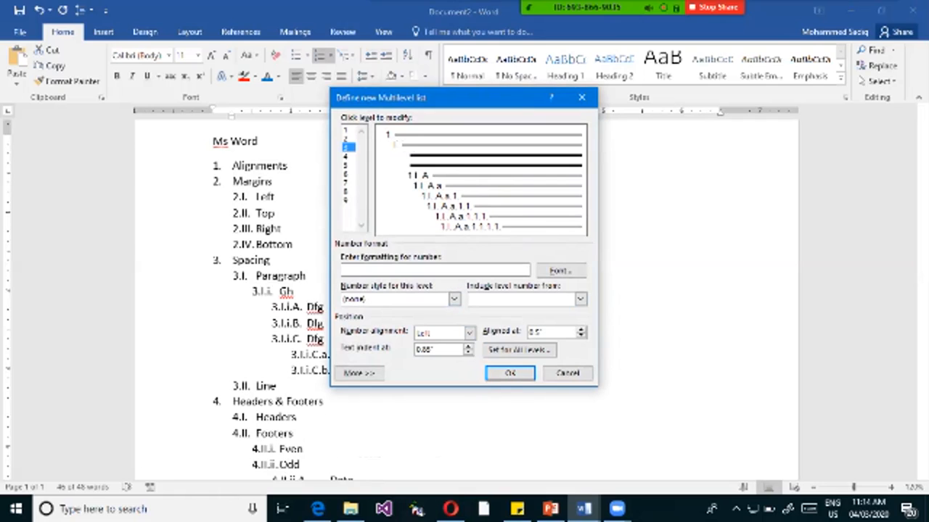
pyautogui.click(347, 130)
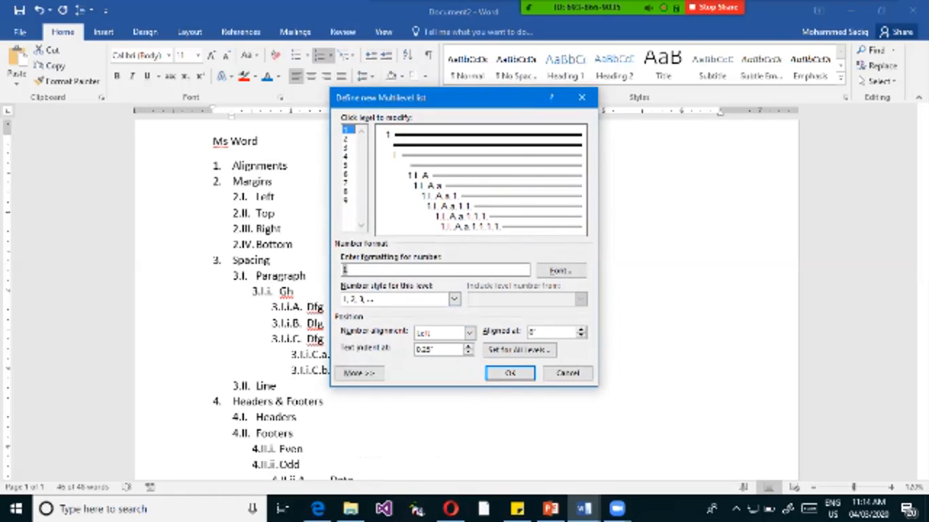
pyautogui.click(347, 139)
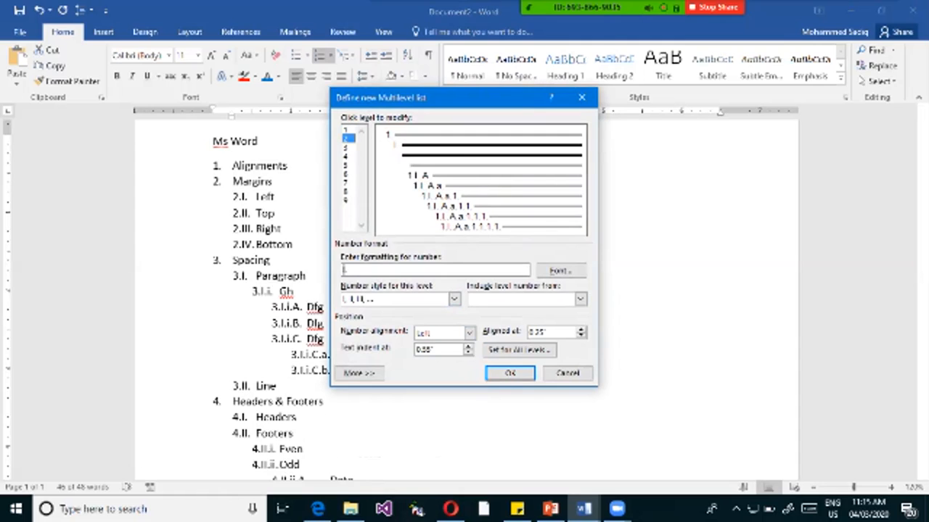
pyautogui.click(348, 147)
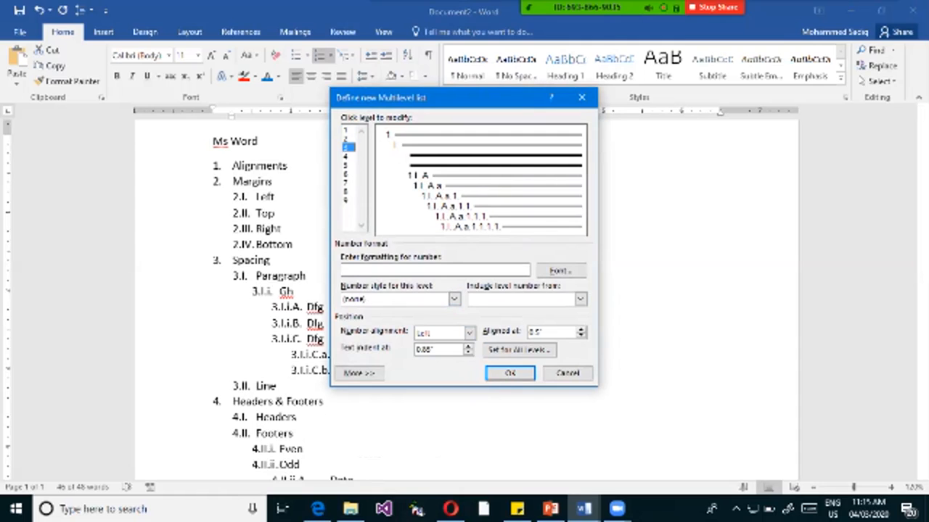
pyautogui.click(453, 299)
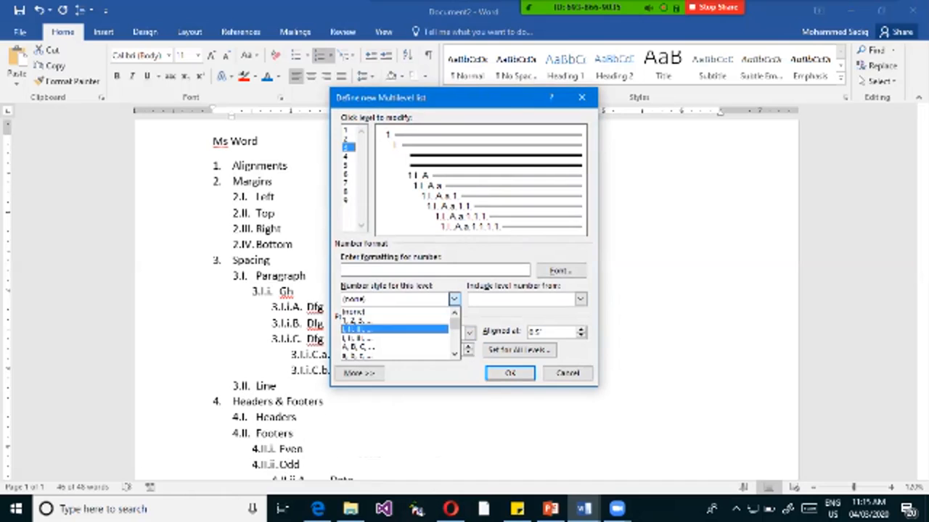
pyautogui.click(377, 338)
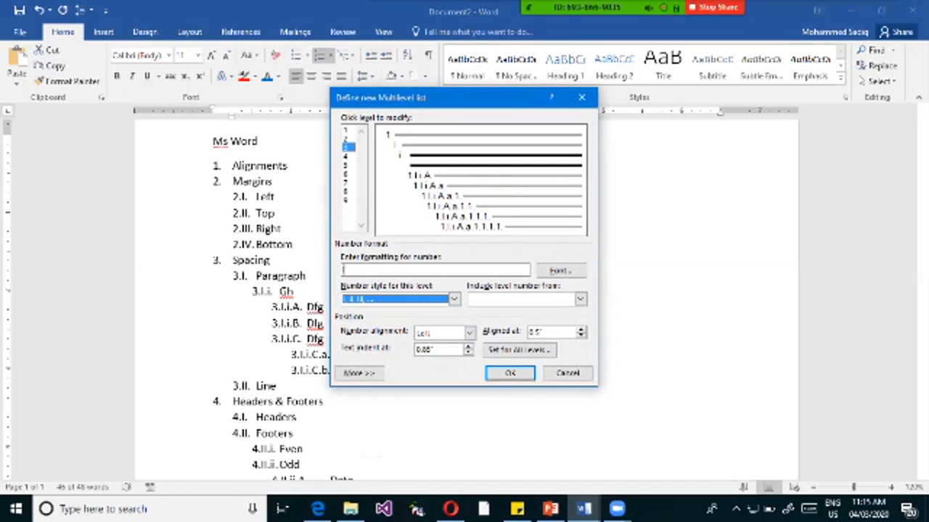
# Clear the level 4 number format and give that level only the A, B, C, ... number style.
pyautogui.click(348, 156)
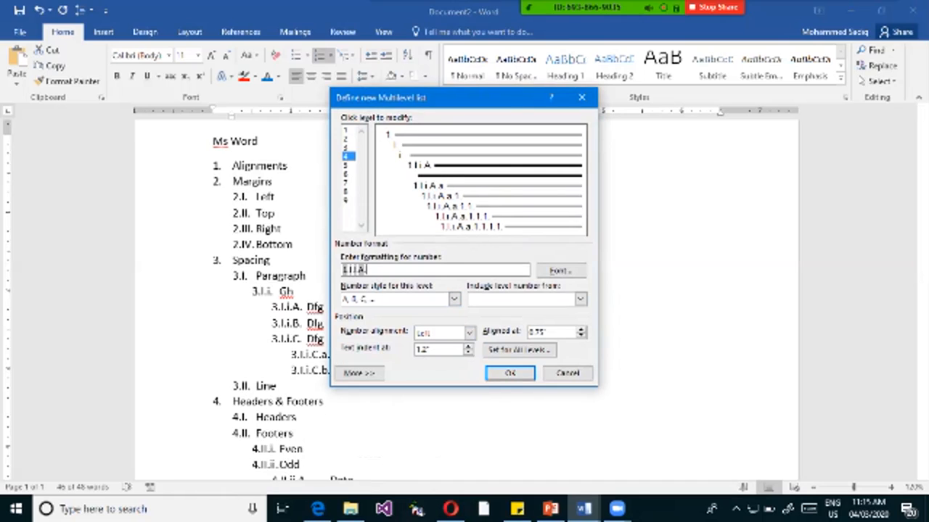
pyautogui.press('BackSpace')
pyautogui.press('BackSpace')
pyautogui.press('BackSpace')
pyautogui.press('BackSpace')
pyautogui.press('BackSpace')
pyautogui.press('BackSpace')
pyautogui.press('BackSpace')
pyautogui.press('BackSpace')
pyautogui.click(454, 299)
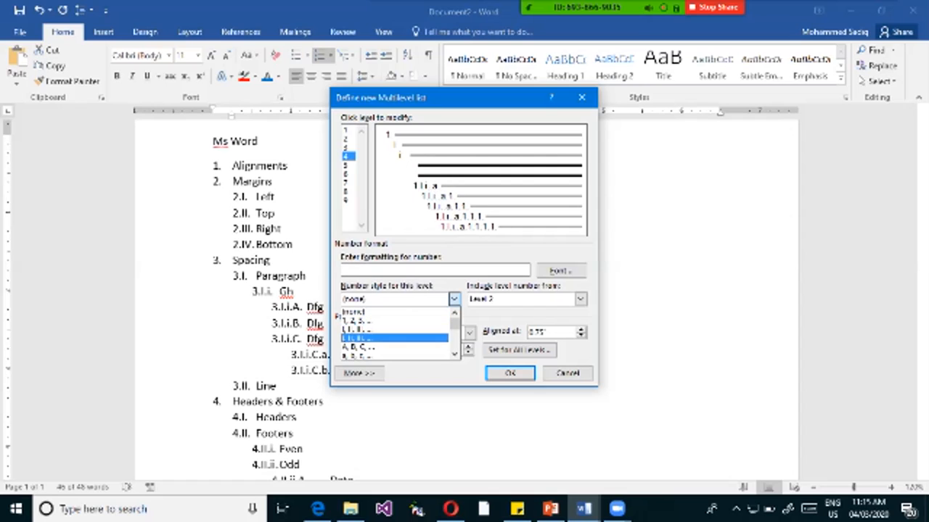
pyautogui.press('Down')
pyautogui.press('Return')
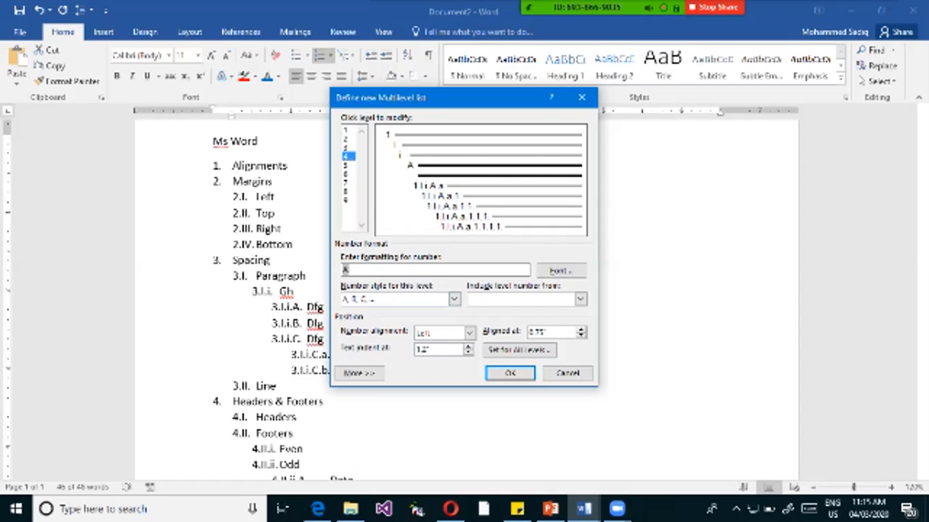
# Clear the level 5 number format and give that level only the a, b, c, ... number style.
pyautogui.click(348, 166)
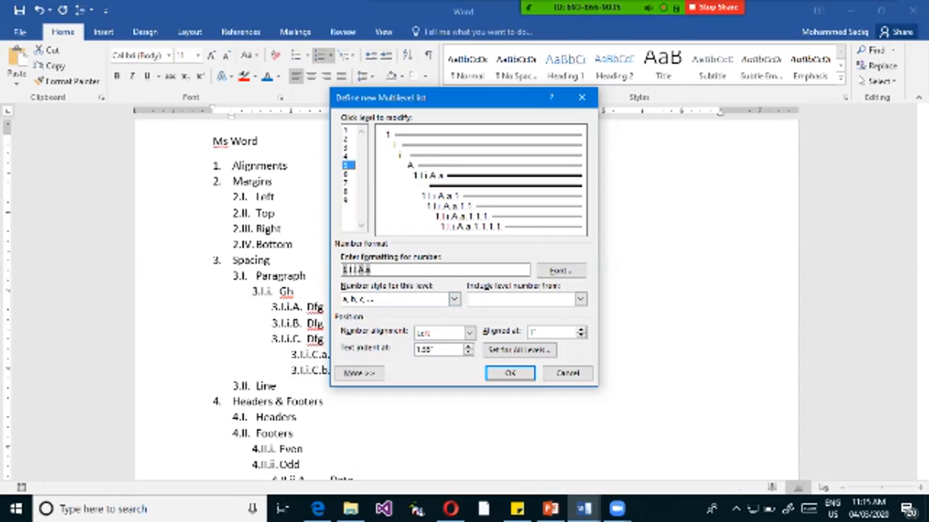
pyautogui.press('BackSpace')
pyautogui.press('BackSpace')
pyautogui.press('BackSpace')
pyautogui.press('BackSpace')
pyautogui.press('BackSpace')
pyautogui.press('BackSpace')
pyautogui.press('BackSpace')
pyautogui.press('BackSpace')
pyautogui.press('BackSpace')
pyautogui.click(454, 299)
pyautogui.press('Down')
pyautogui.press('Down')
pyautogui.press('Down')
pyautogui.press('Down')
pyautogui.press('Return')
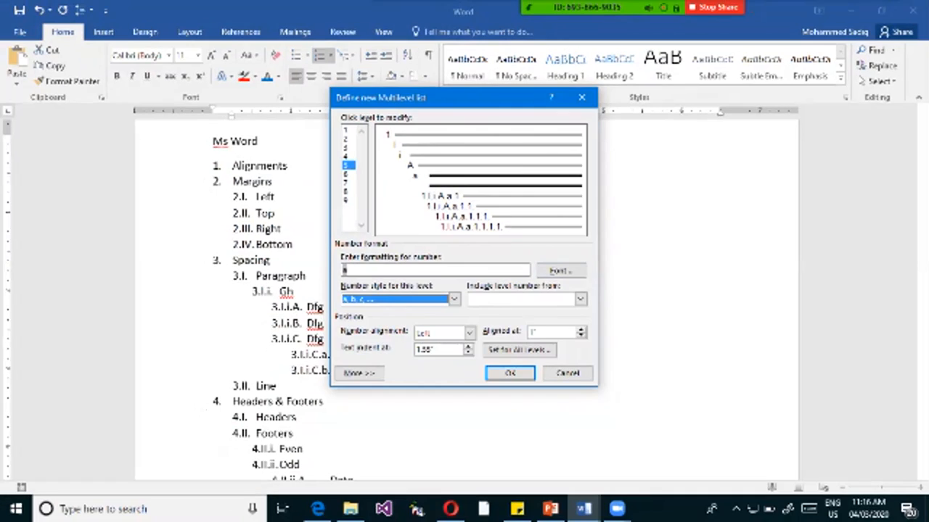
# Set the level 1 text indent to 0.5" and apply the new multilevel list to the outline.
pyautogui.click(346, 130)
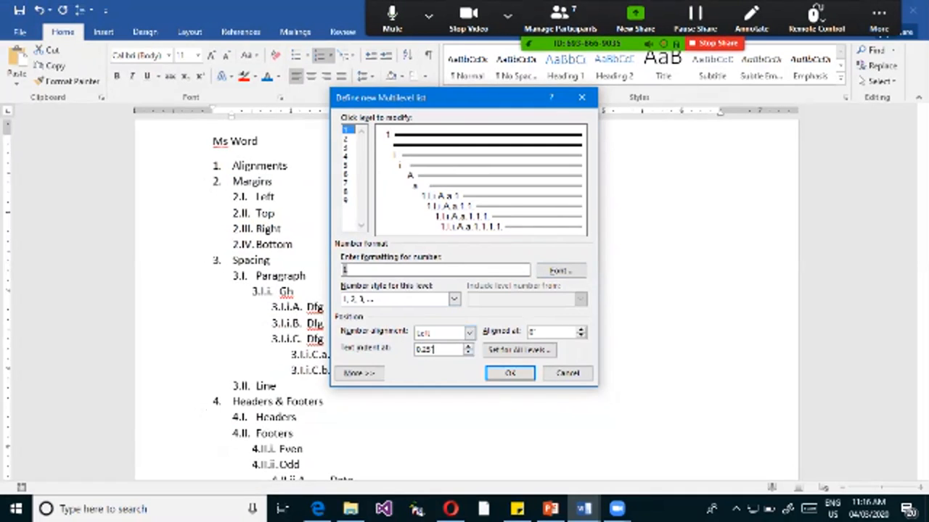
pyautogui.click(468, 346)
pyautogui.click(468, 347)
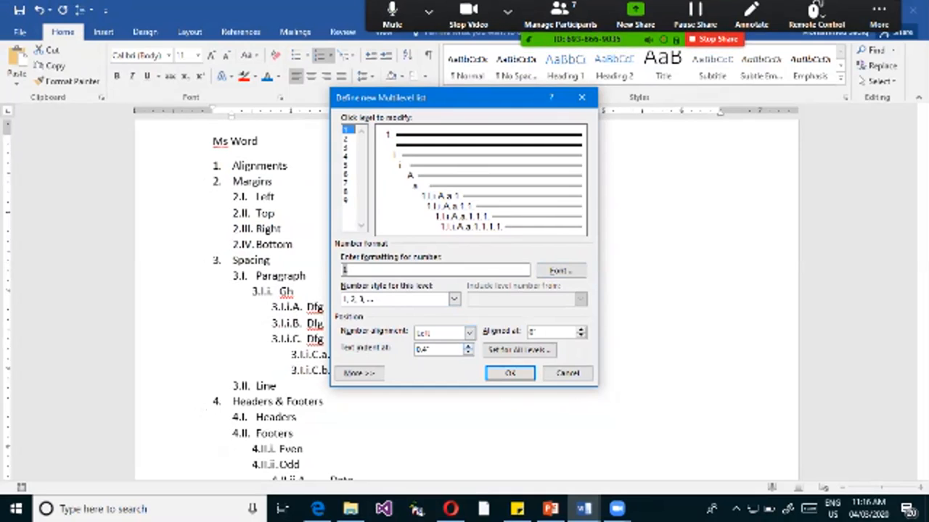
pyautogui.click(468, 347)
pyautogui.click(468, 347)
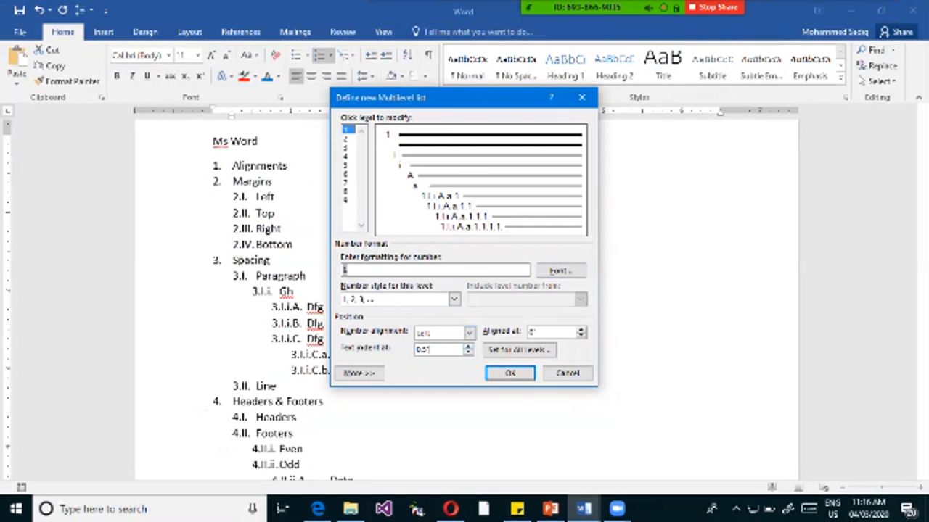
pyautogui.click(346, 138)
pyautogui.click(437, 350)
pyautogui.click(510, 373)
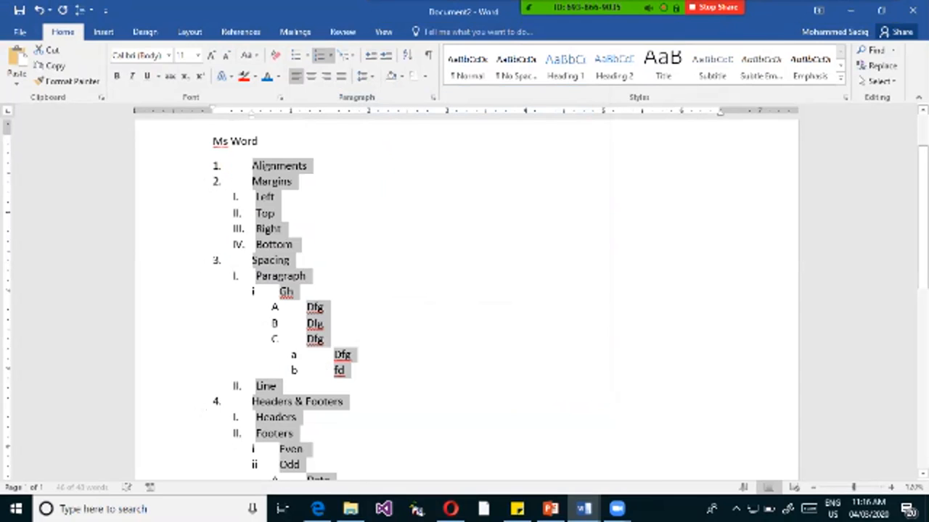
# Zoom in on the list and mark the number-to-text gaps at Alignments, Margins and Left with red arrows.
pyautogui.hotkey('ctrl', '1')
pyautogui.click(221, 176)
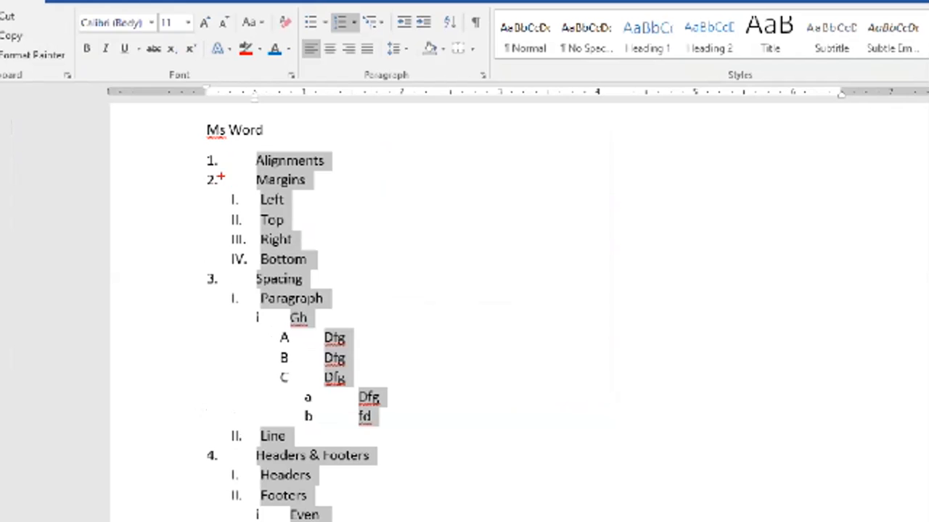
pyautogui.moveTo(243, 161)
pyautogui.mouseDown()
pyautogui.moveTo(227, 158)
pyautogui.moveTo(227, 185)
pyautogui.mouseUp()
pyautogui.moveTo(269, 210); pyautogui.dragTo(236, 208)
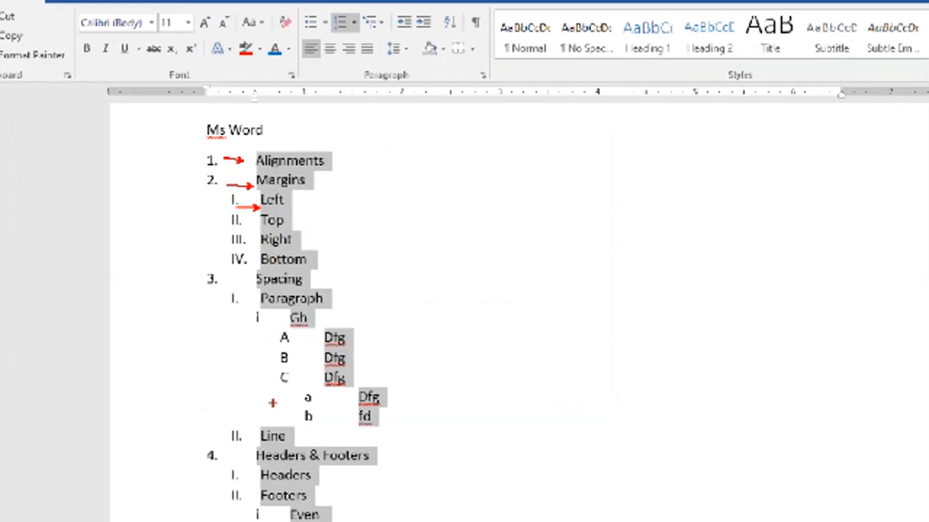
pyautogui.press('Escape')
# Shift the hanging indent of the Margins item slightly further from its number.
pyautogui.click(271, 181)
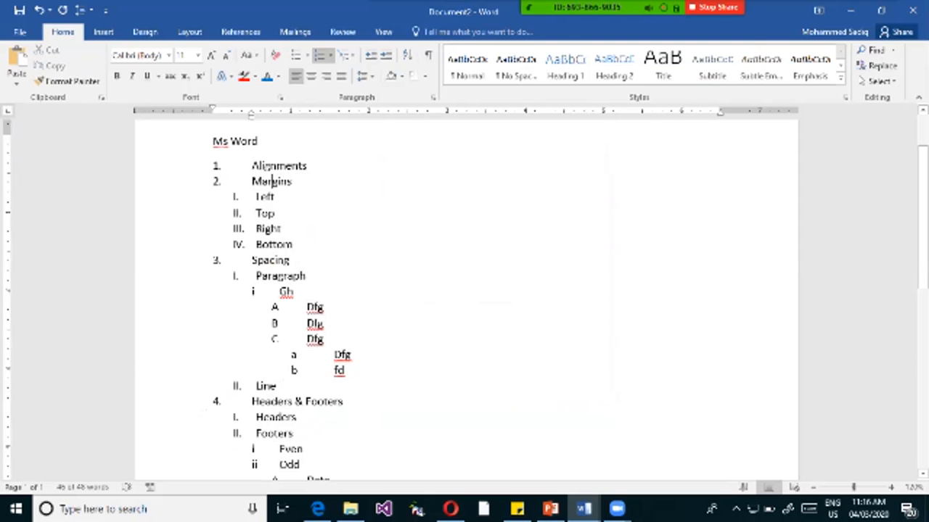
pyautogui.moveTo(251, 114); pyautogui.dragTo(256, 115)
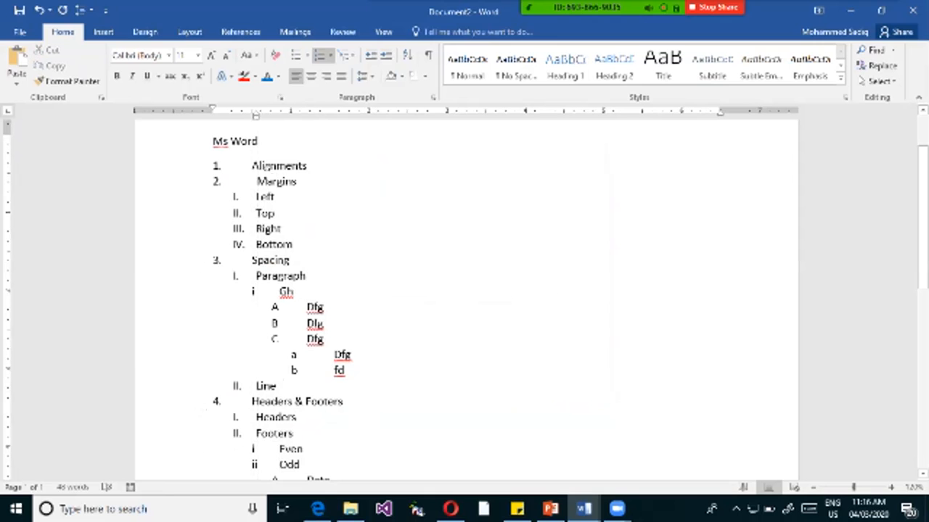
pyautogui.scroll(-4, 289, 260)
pyautogui.scroll(6, 288, 260)
pyautogui.click(289, 338)
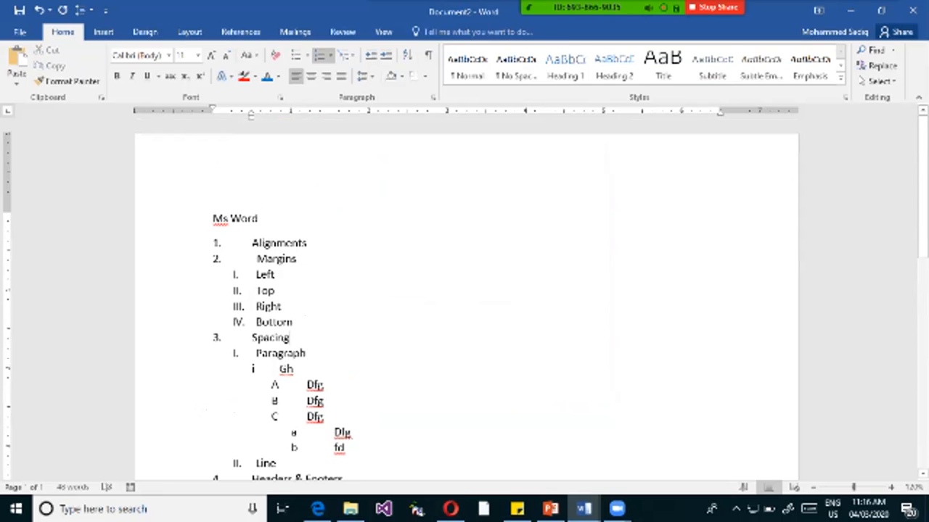
pyautogui.scroll(-4, 467, 298)
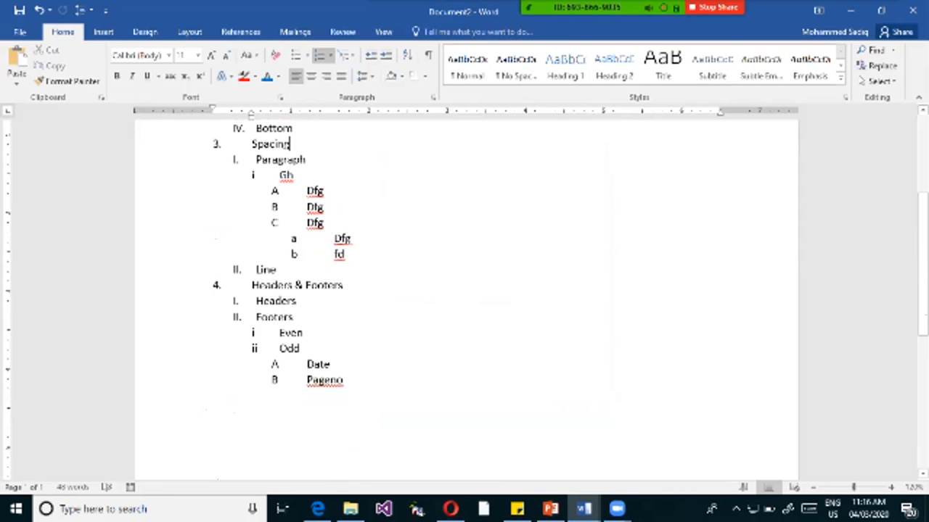
pyautogui.scroll(4, 467, 298)
pyautogui.scroll(-2, 467, 297)
pyautogui.scroll(1, 466, 297)
# Select the whole list, define another new multilevel list and set the level 1 text indent to 0.7".
pyautogui.moveTo(252, 164); pyautogui.dragTo(348, 344)
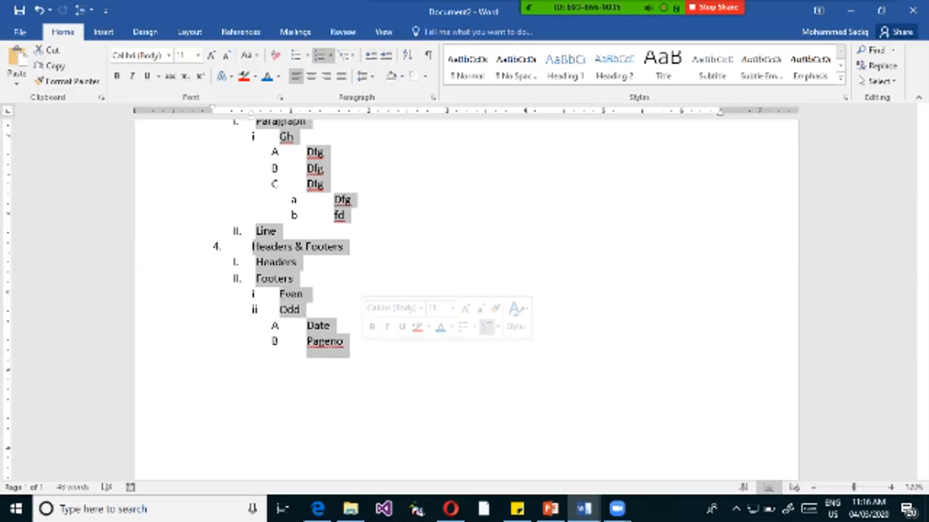
pyautogui.click(347, 55)
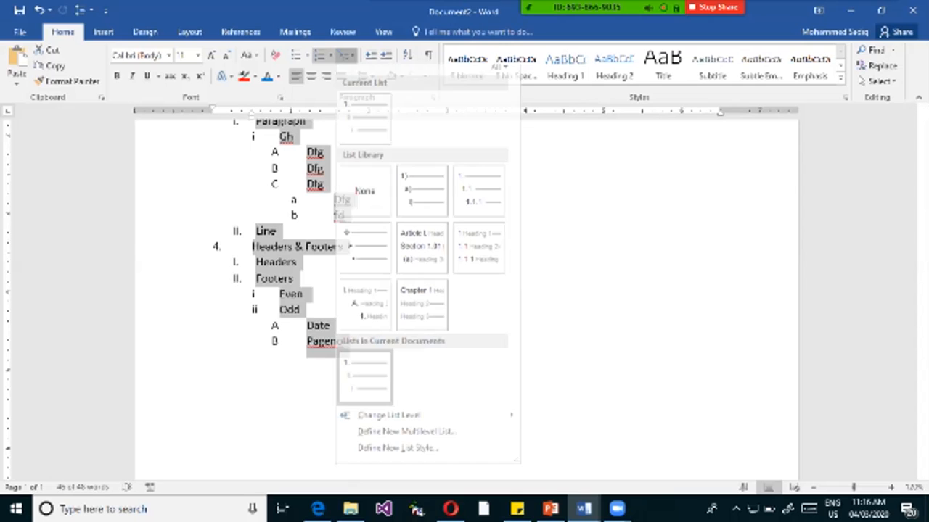
pyautogui.moveTo(406, 421)
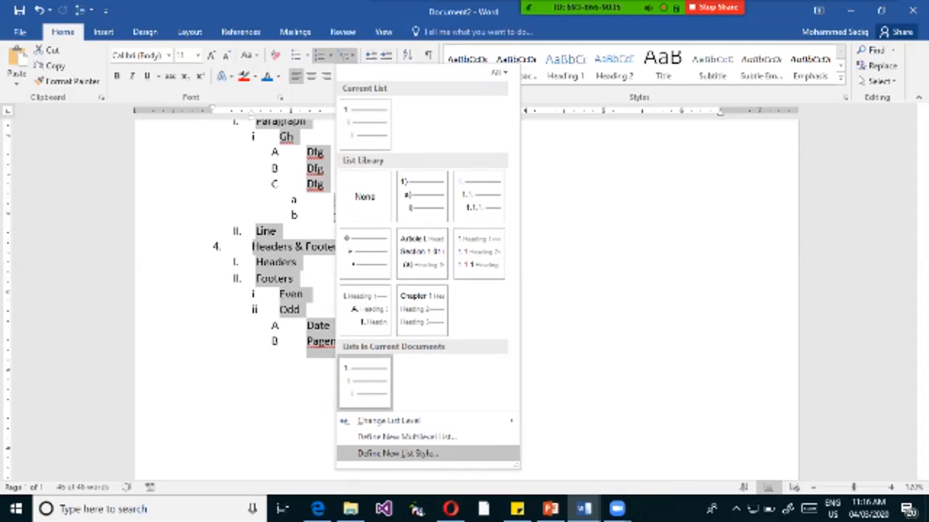
pyautogui.click(406, 436)
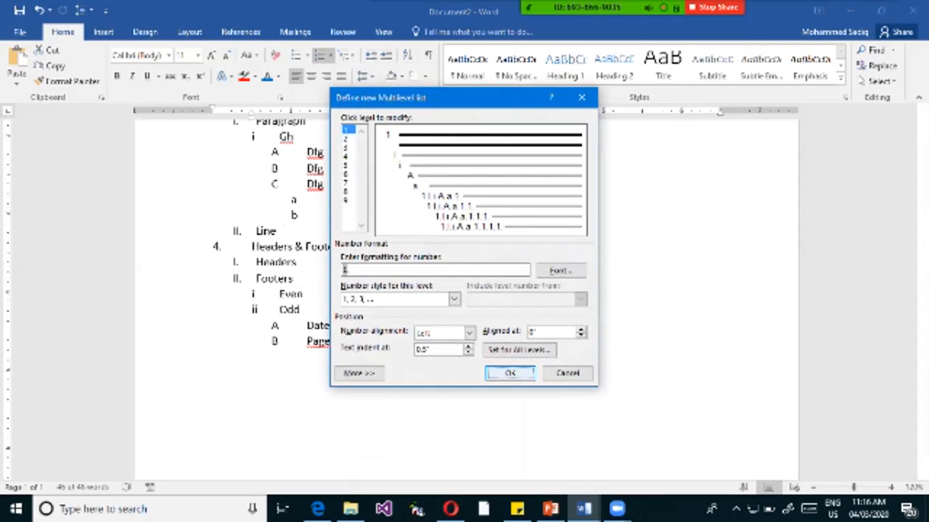
pyautogui.moveTo(524, 9)
pyautogui.moveTo(429, 15)
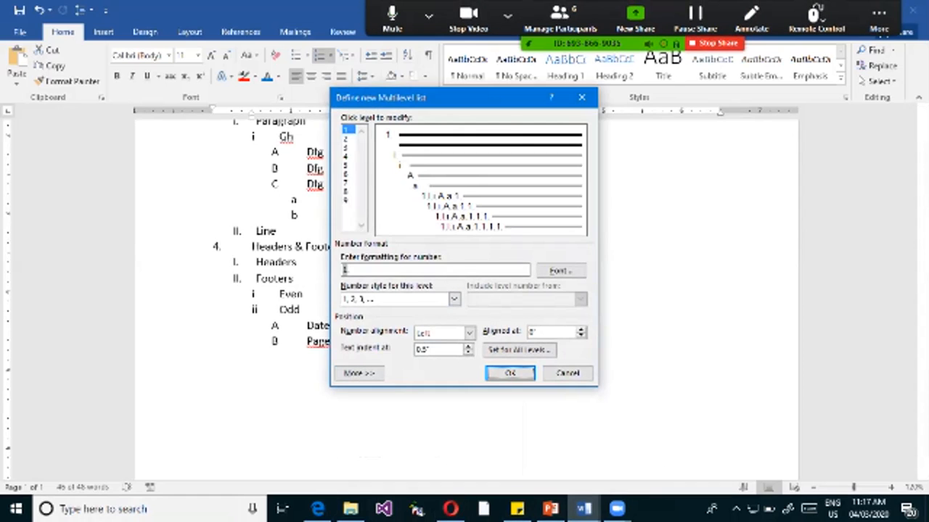
pyautogui.press('Up')
pyautogui.press('Up')
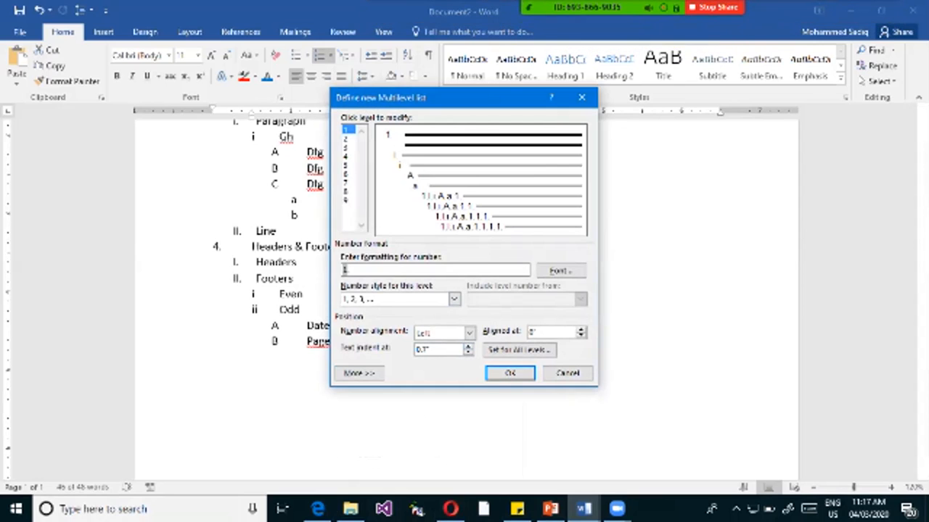
# Set all levels to a 0" first-level number position, 0.7" text position and 0.25" additional indent per level, and apply the list.
pyautogui.click(519, 350)
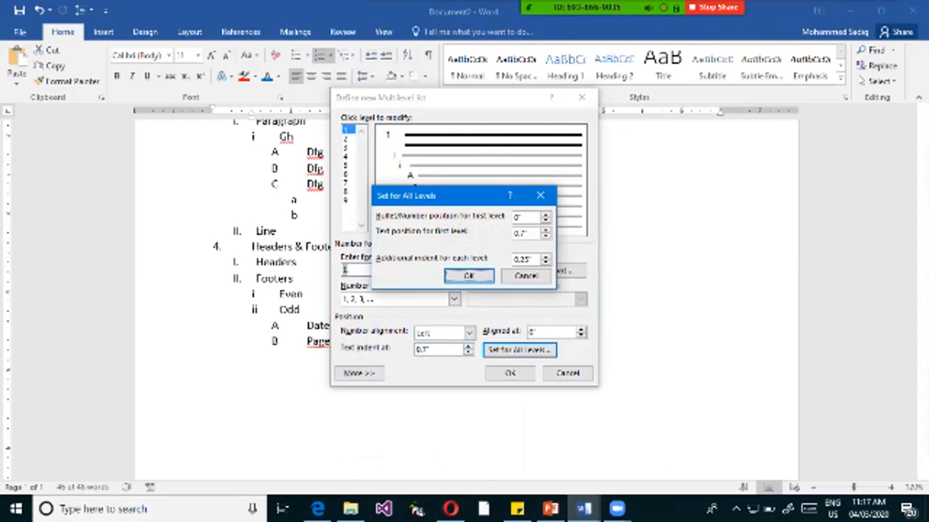
pyautogui.click(469, 276)
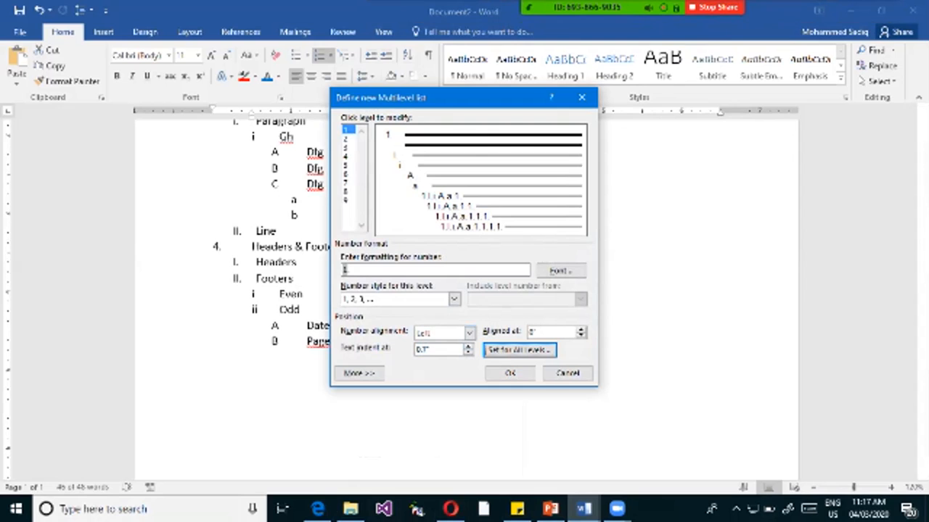
pyautogui.click(510, 373)
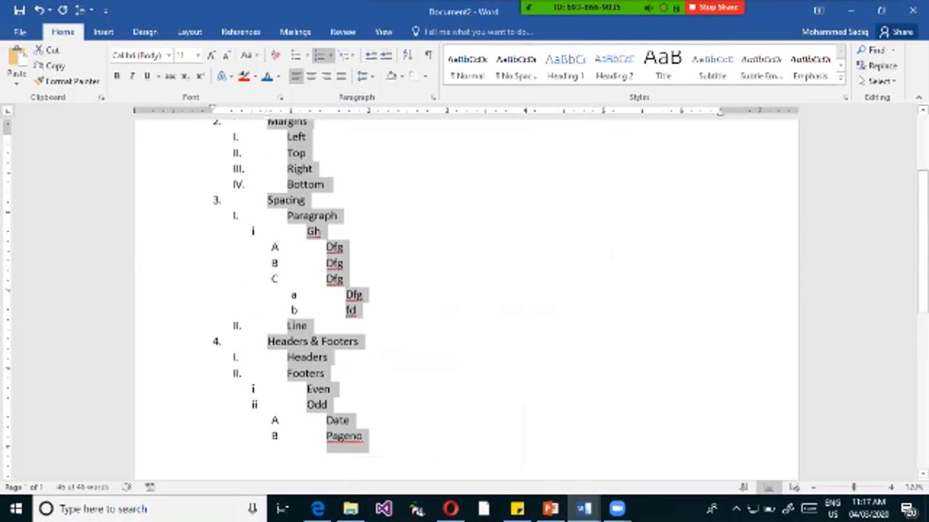
pyautogui.scroll(3, 464, 297)
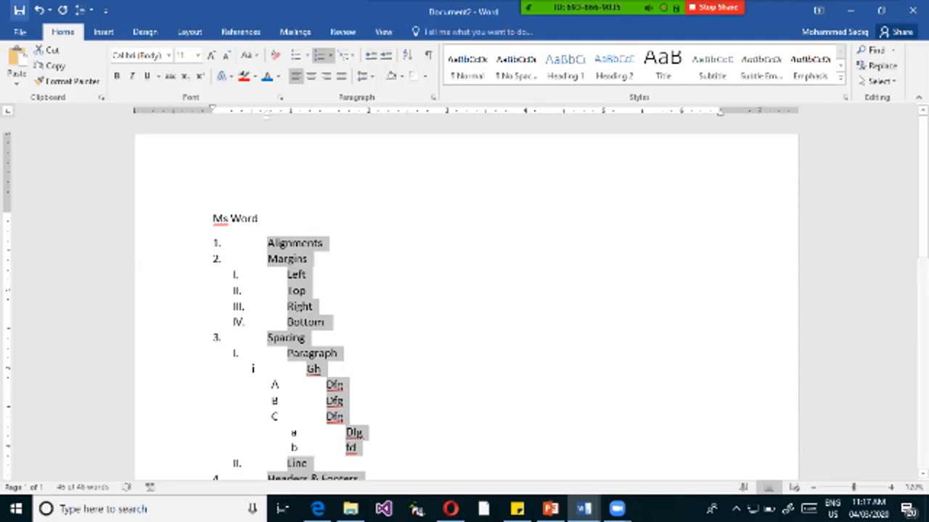
pyautogui.moveTo(629, 8)
pyautogui.click(878, 19)
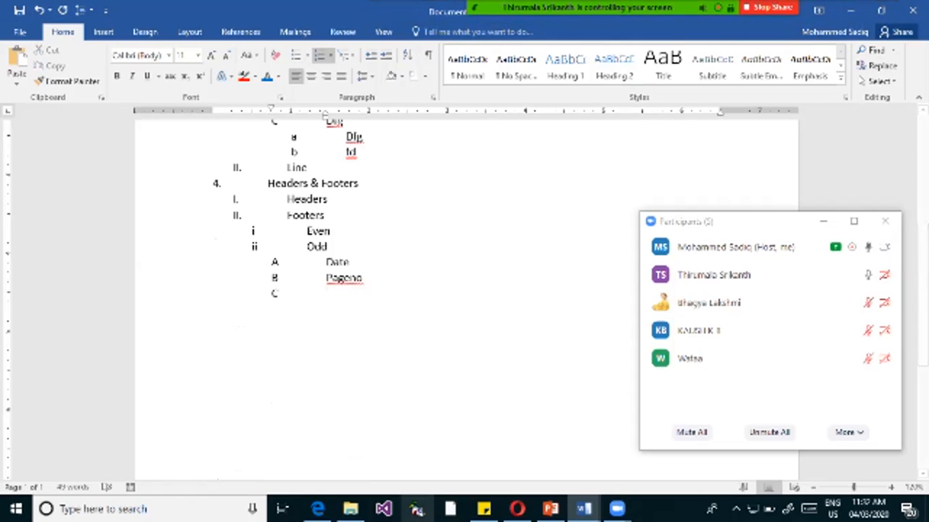
pyautogui.moveTo(484, 508)
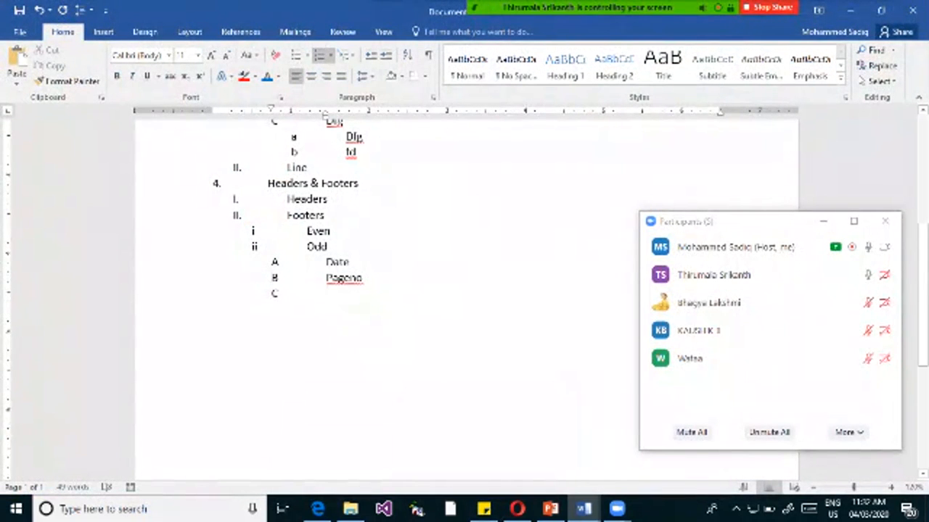
pyautogui.scroll(6, 464, 290)
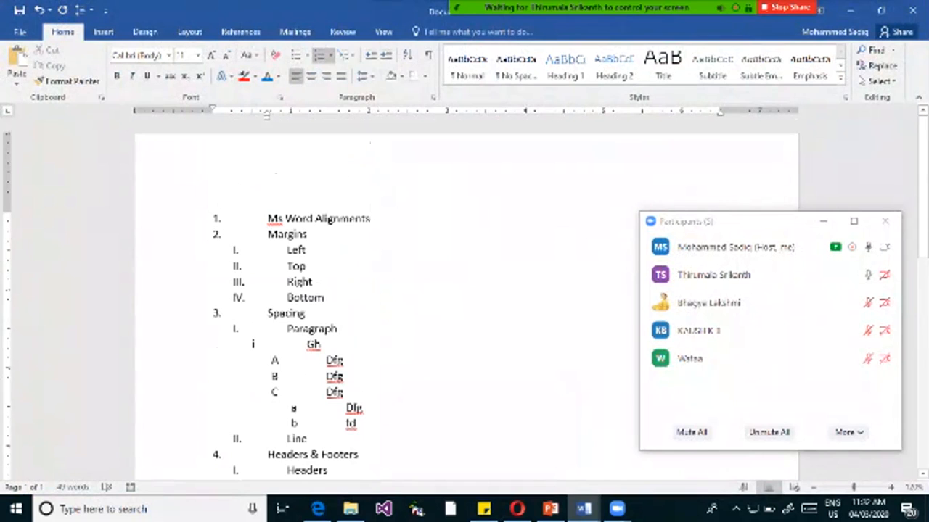
pyautogui.doubleClick(518, 296)
pyautogui.doubleClick(517, 234)
pyautogui.click(197, 298)
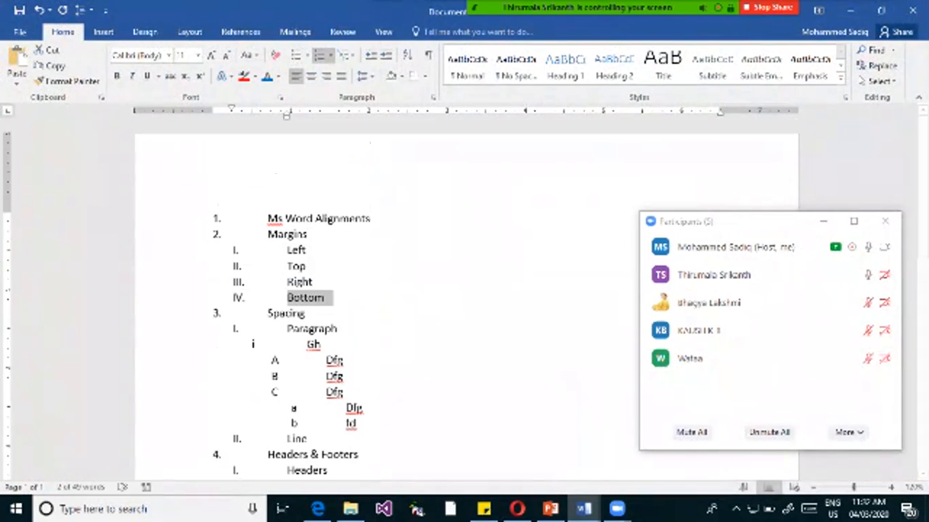
pyautogui.click(252, 343)
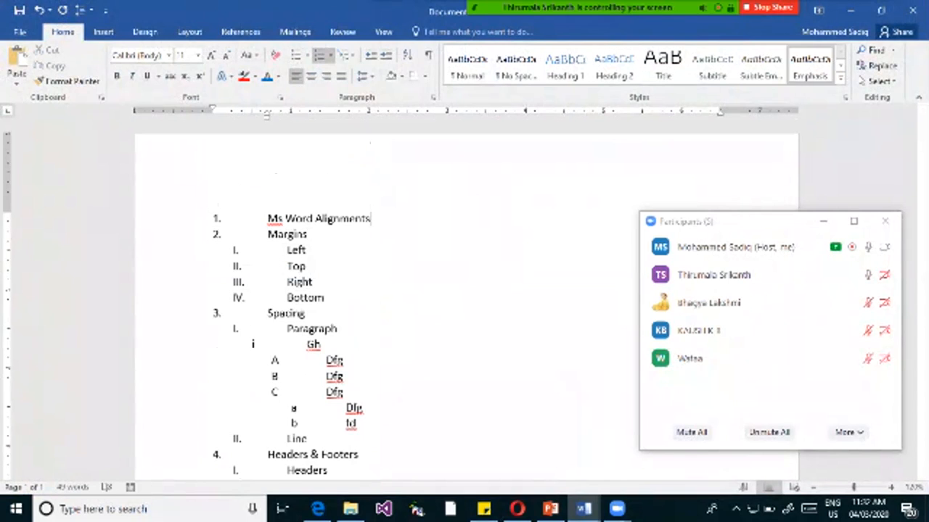
# Try to close Document2 and dismiss the prompt to save its changes.
pyautogui.click(912, 10)
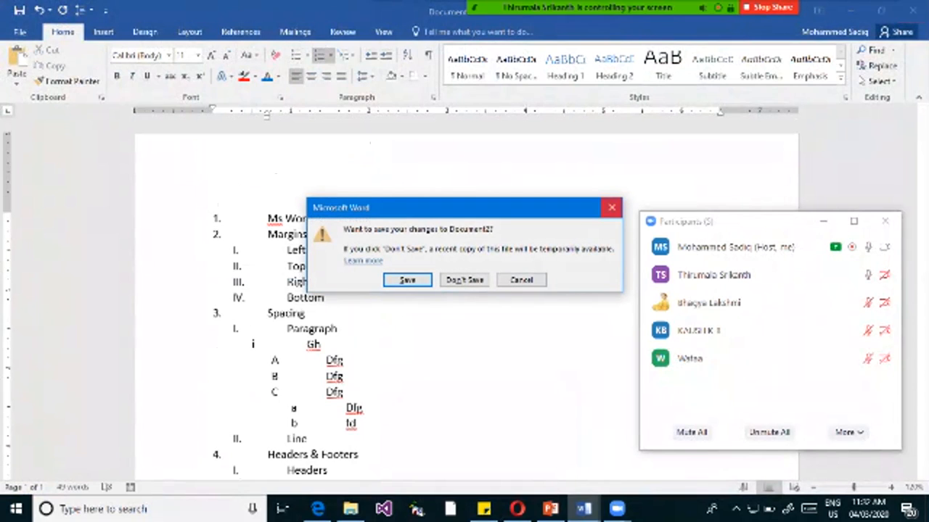
pyautogui.click(611, 208)
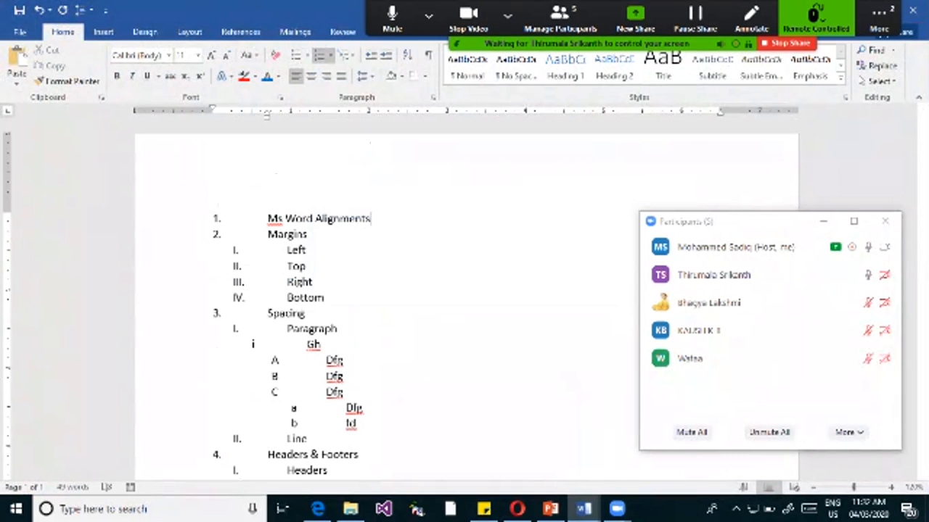
pyautogui.click(878, 18)
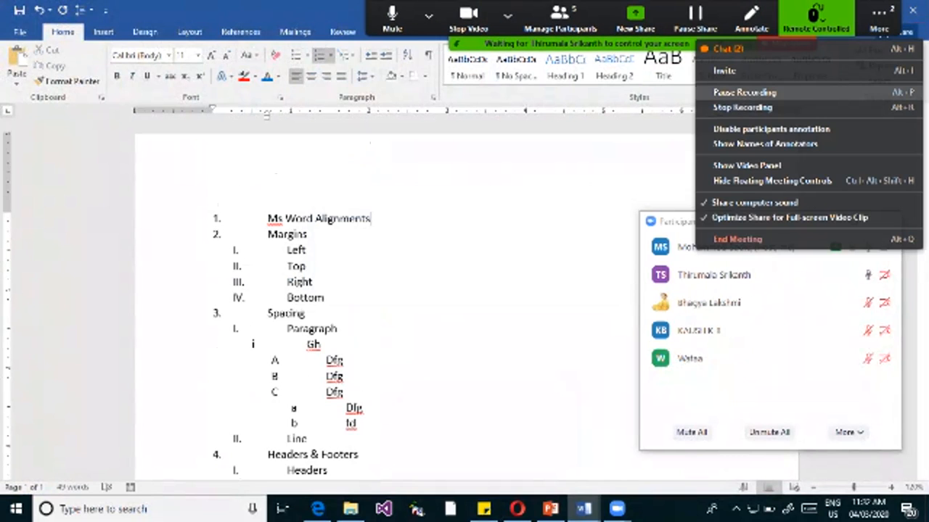